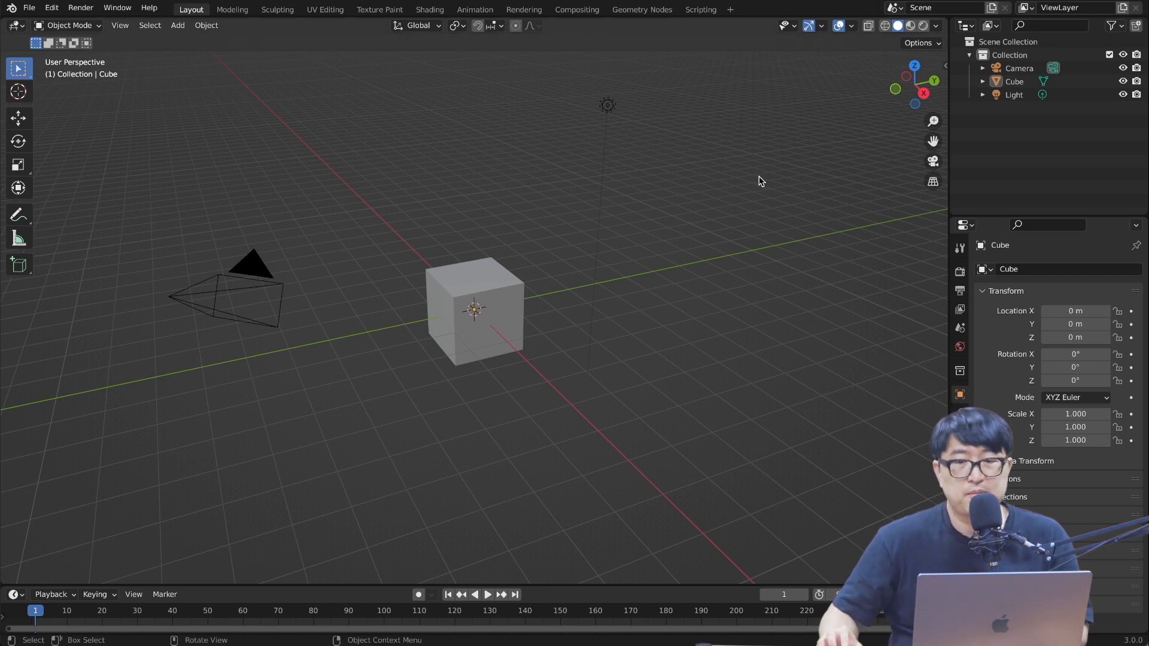
# Display the physics options of the default cube and examine the Dynamic Paint entry.
pyautogui.hotkey('ctrl', 'Tab')
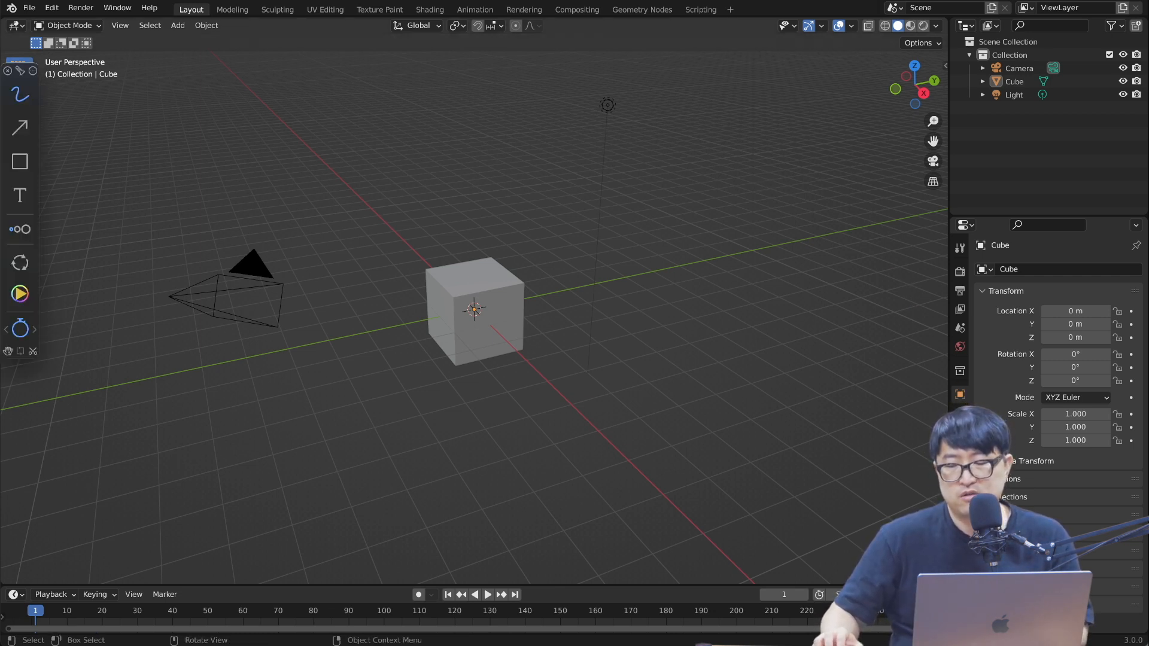
pyautogui.moveTo(972, 429); pyautogui.dragTo(980, 431)
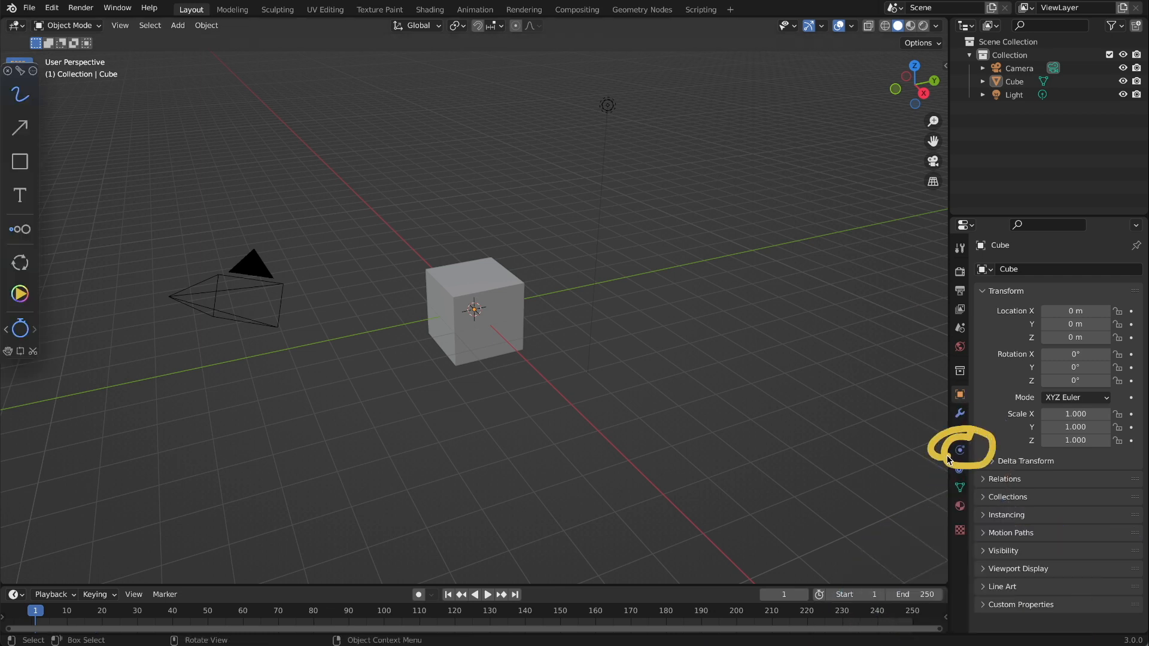
pyautogui.click(959, 450)
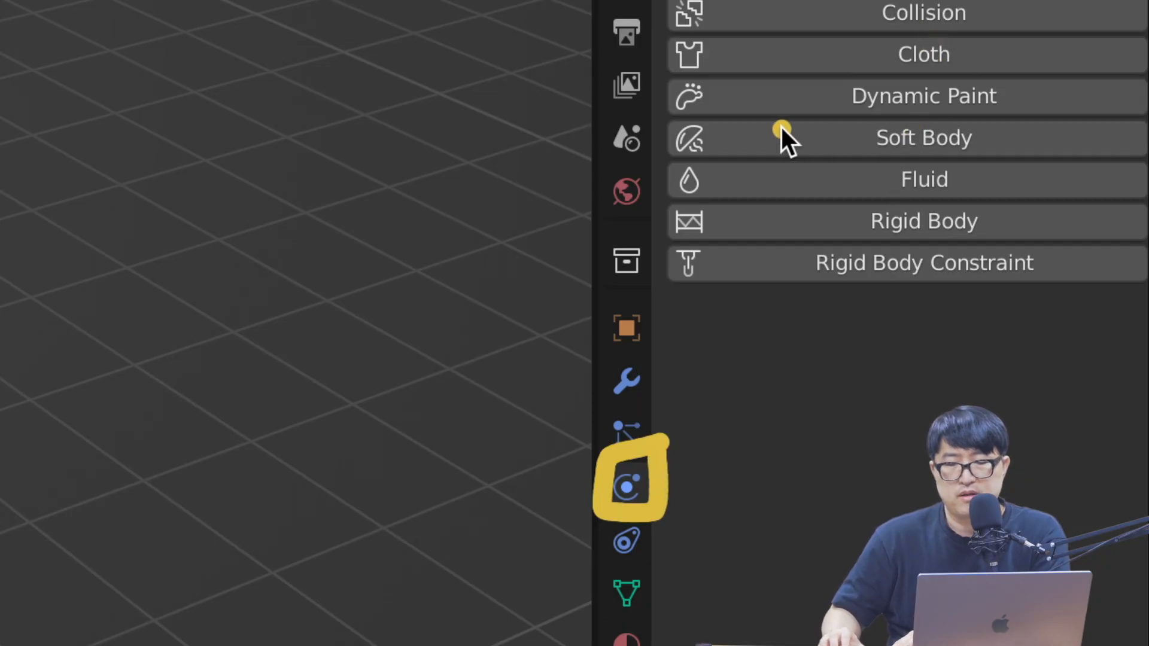
pyautogui.moveTo(737, 123); pyautogui.dragTo(995, 117)
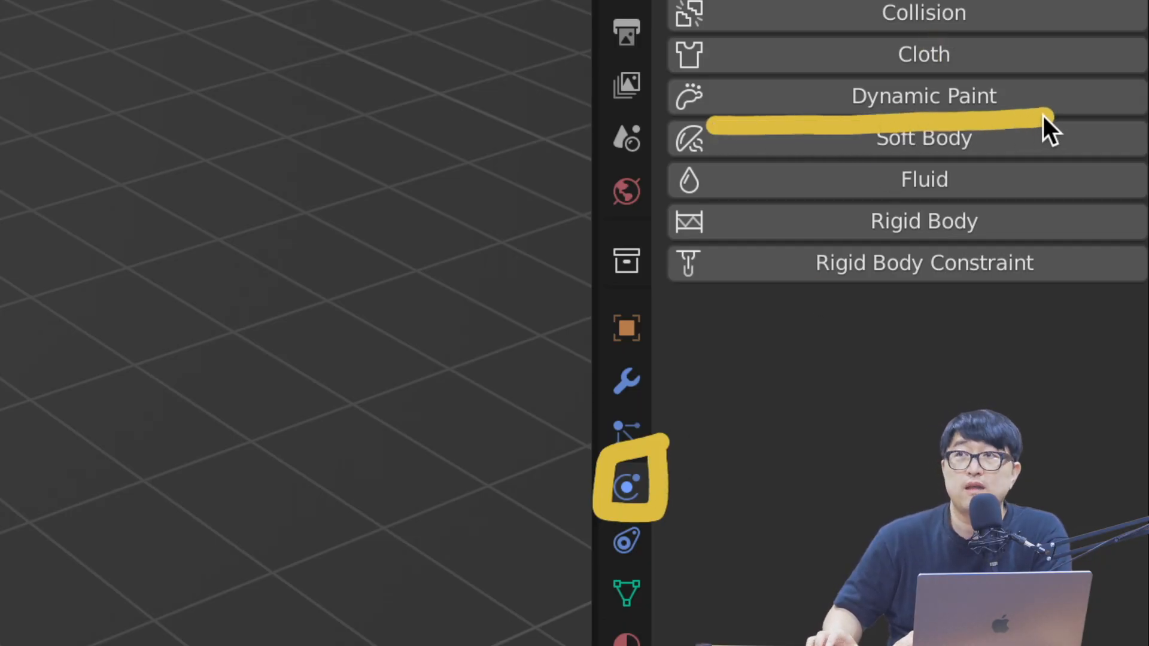
pyautogui.moveTo(791, 140); pyautogui.dragTo(791, 138)
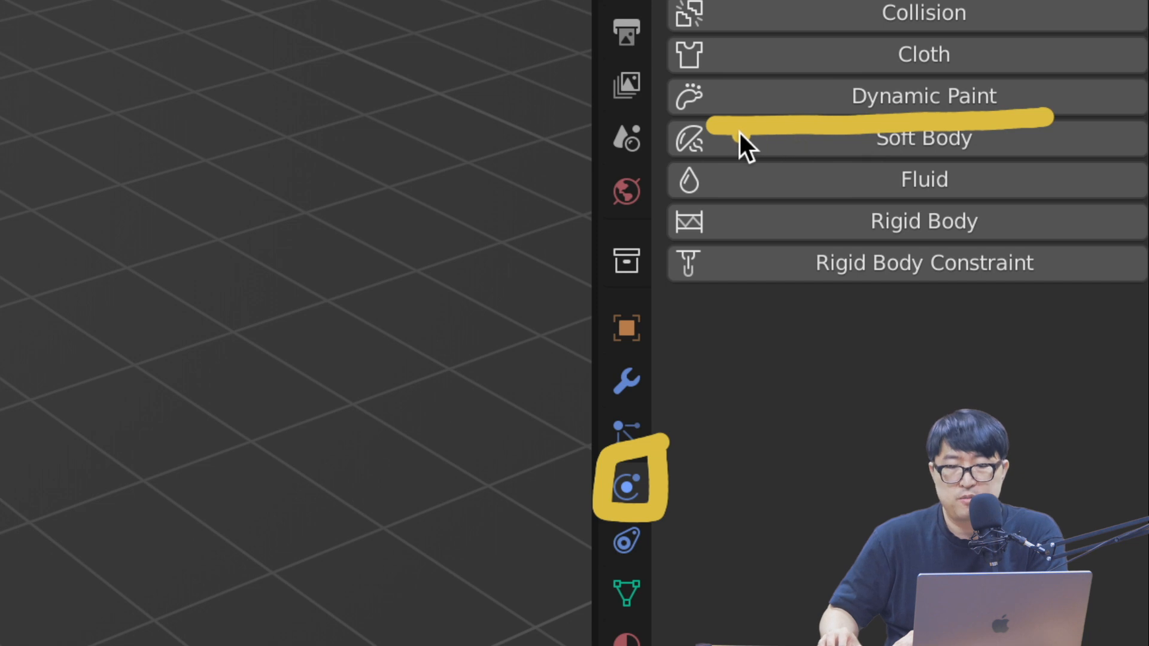
pyautogui.moveTo(704, 131); pyautogui.dragTo(652, 60)
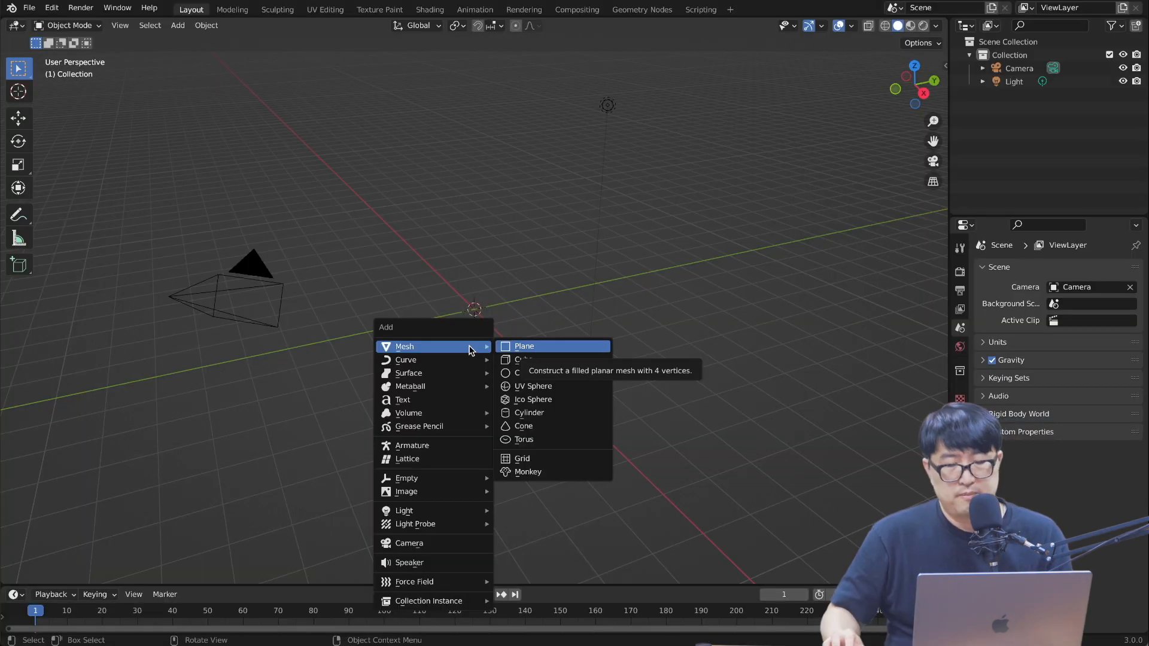
# Add a plane mesh at the origin and enlarge it into a wide ground surface.
pyautogui.click(539, 345)
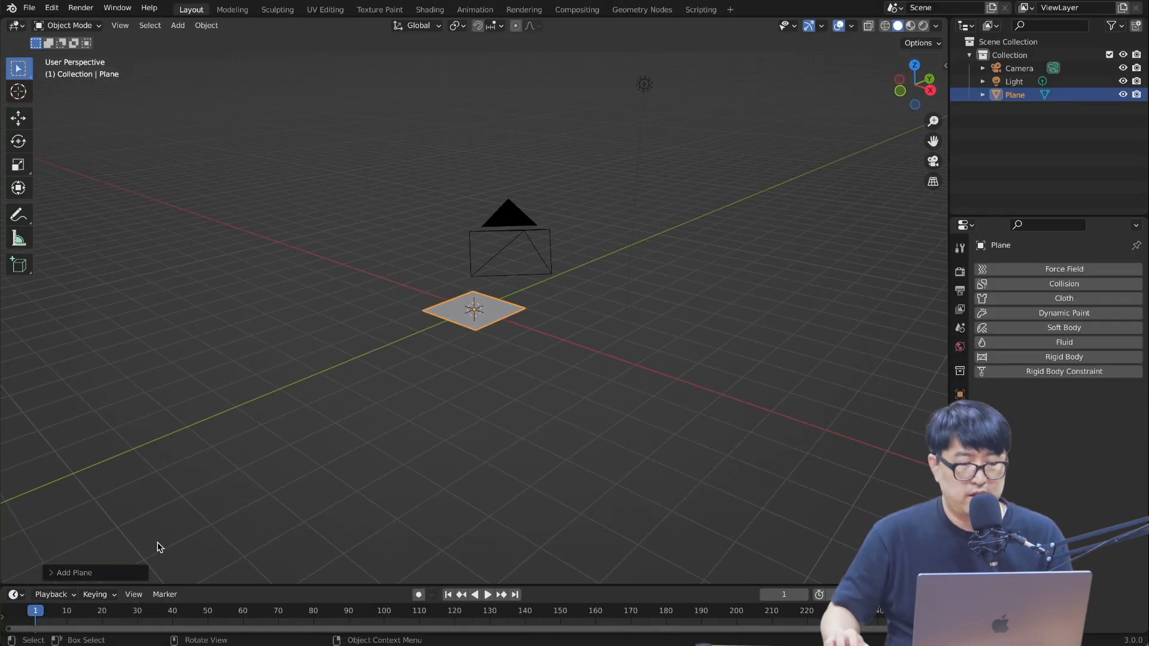
pyautogui.click(104, 573)
pyautogui.moveTo(167, 456); pyautogui.dragTo(180, 457)
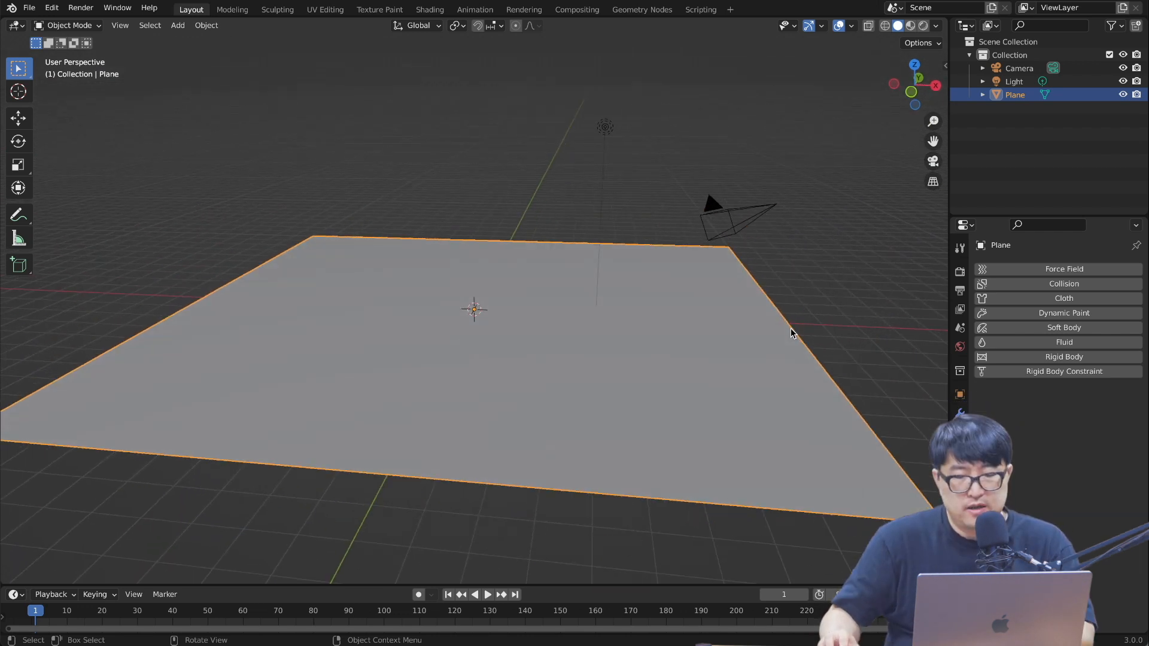
pyautogui.moveTo(793, 332); pyautogui.dragTo(752, 329, button='middle')
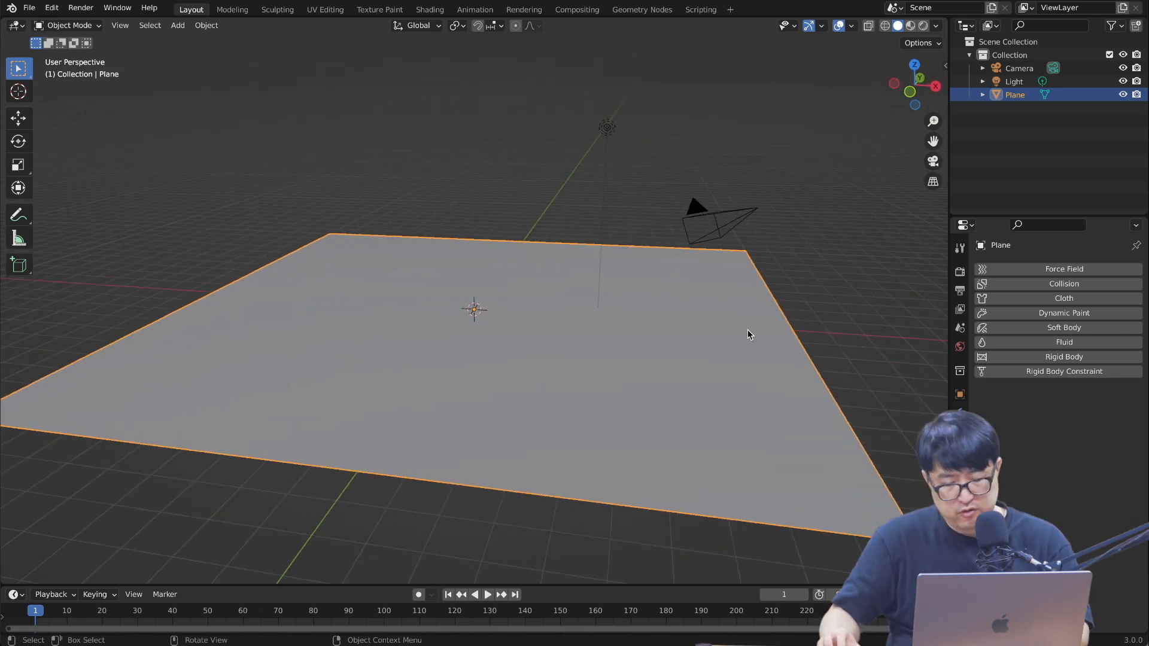
# Add a UV sphere with a 1 m radius at the centre of the plane.
pyautogui.hotkey('shift', 'a')
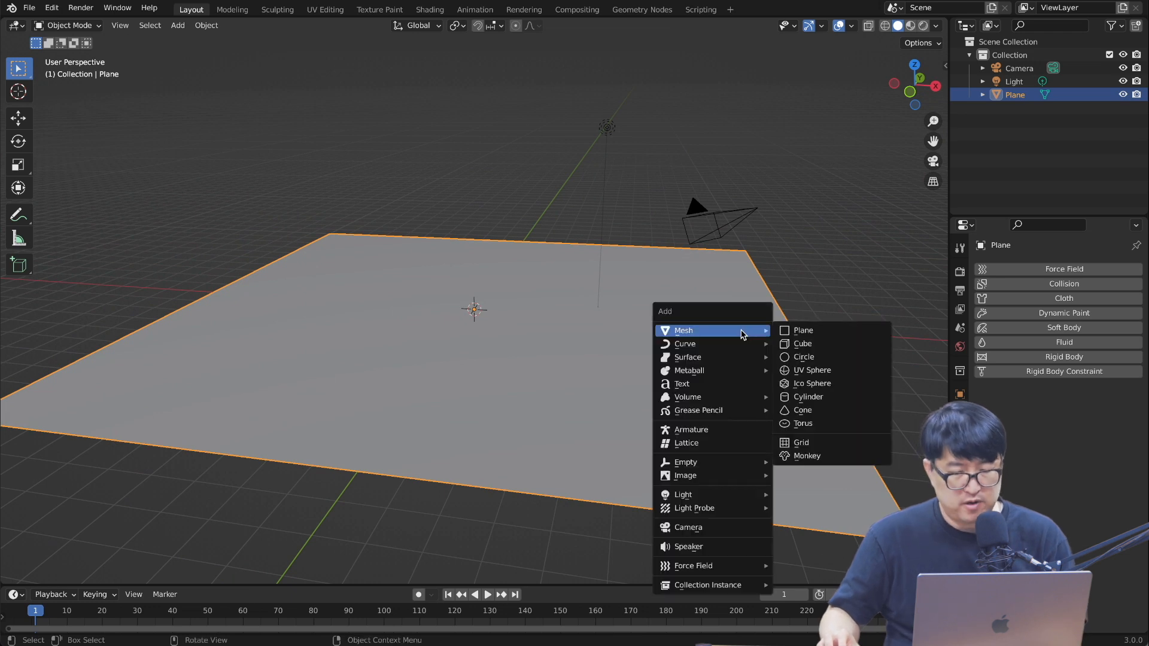
pyautogui.click(814, 371)
pyautogui.moveTo(570, 360); pyautogui.dragTo(506, 371, button='middle')
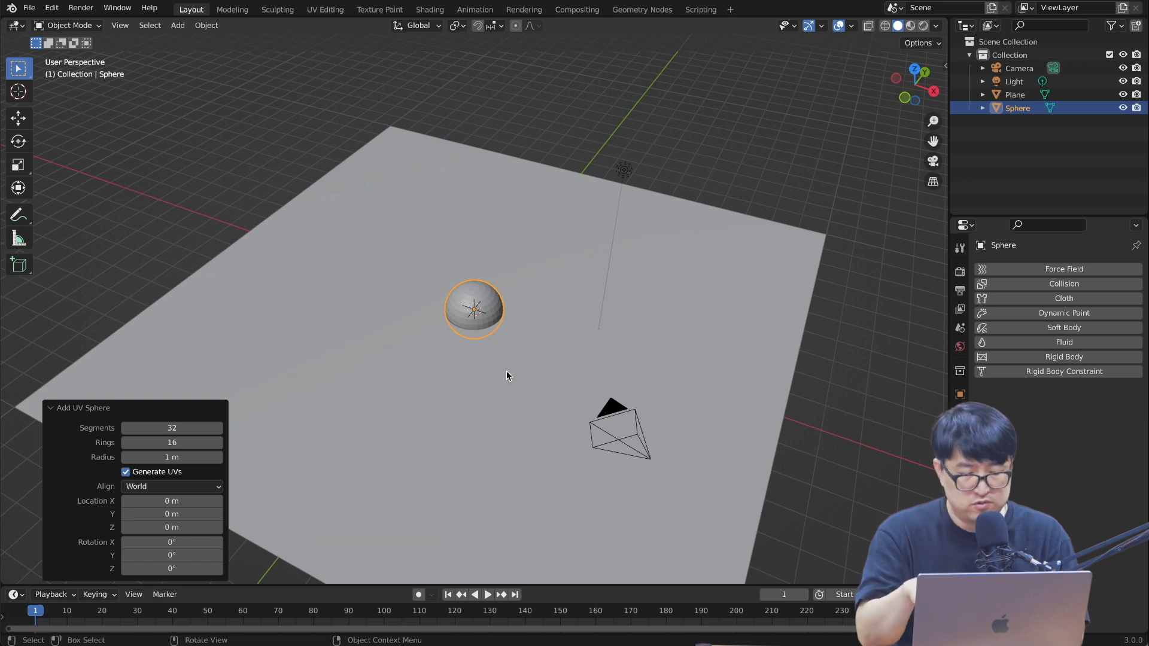
# In top view, move the sphere about -7.3 m in X and 7.3 m in Y and keyframe it at frame 1.
pyautogui.press('KP_7')
pyautogui.press('g')
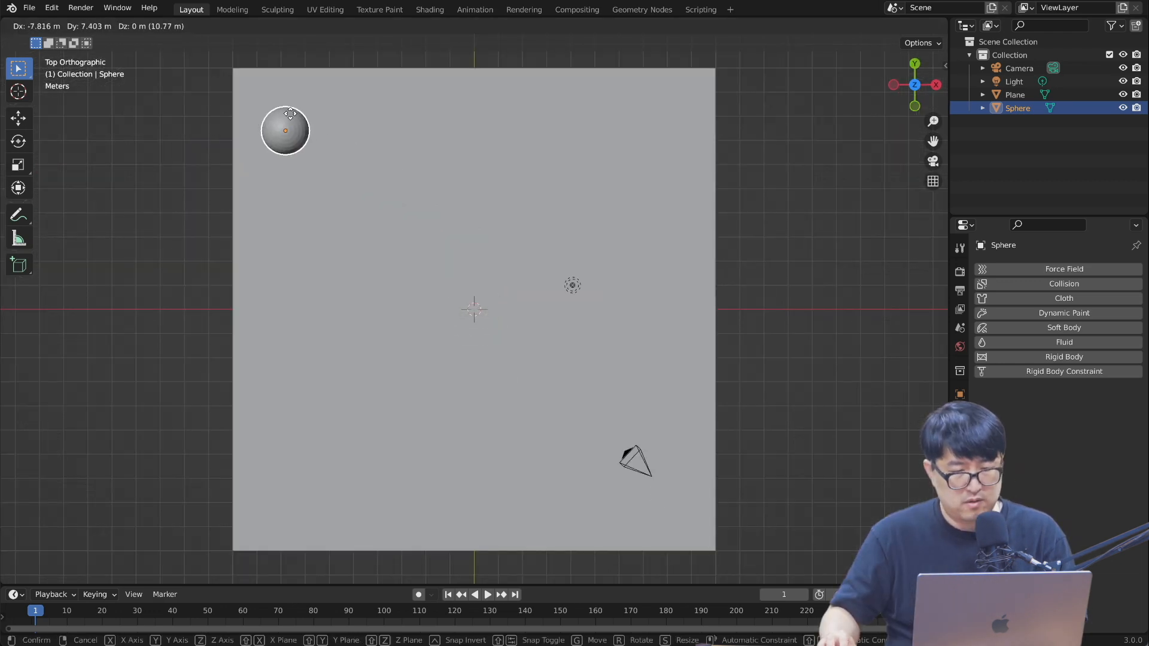
pyautogui.click(314, 139)
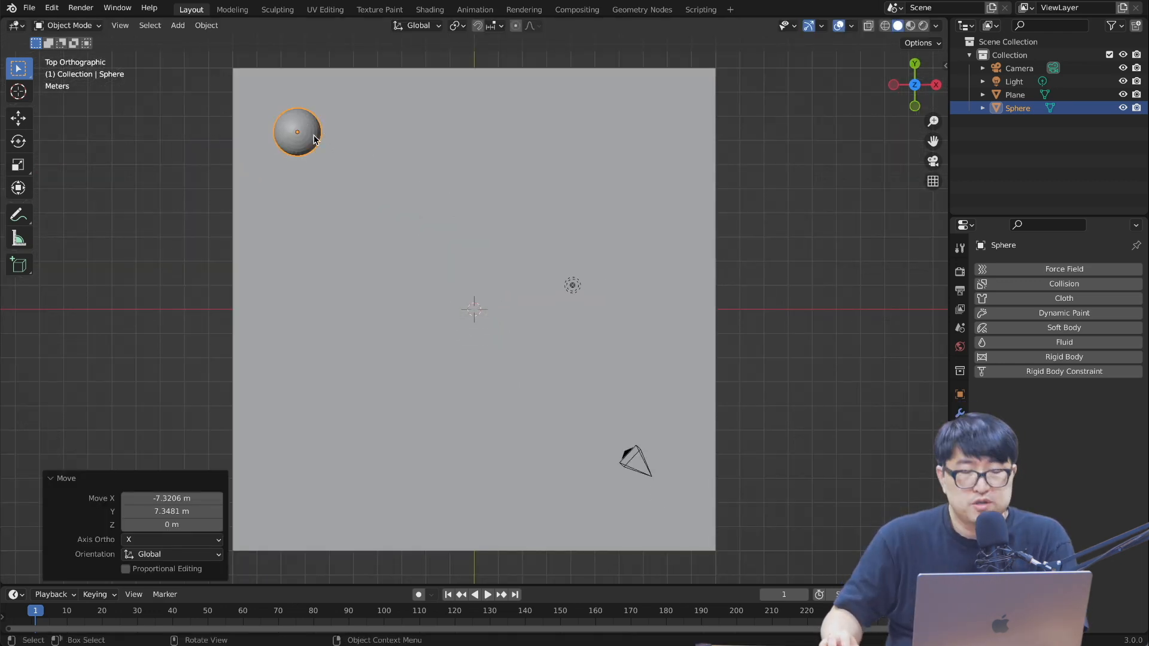
pyautogui.press('i')
pyautogui.click(289, 138)
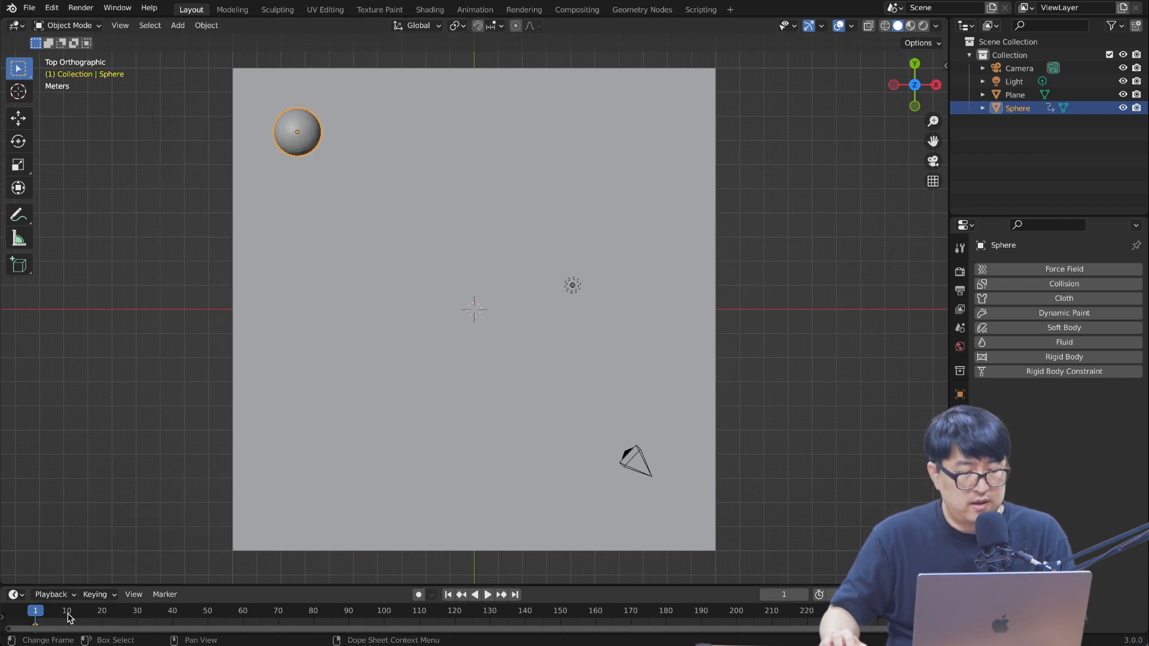
# At frame 30, move the sphere about 14 m in X and -2.6 m in Y and keyframe it there.
pyautogui.moveTo(68, 618); pyautogui.dragTo(174, 506)
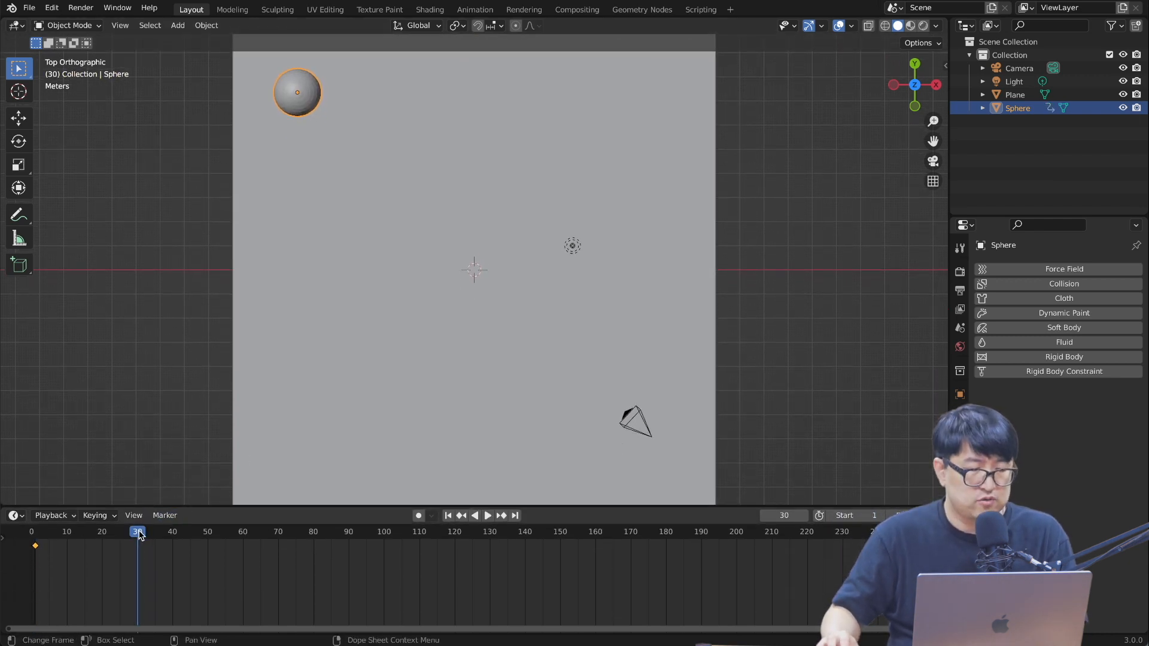
pyautogui.press('g')
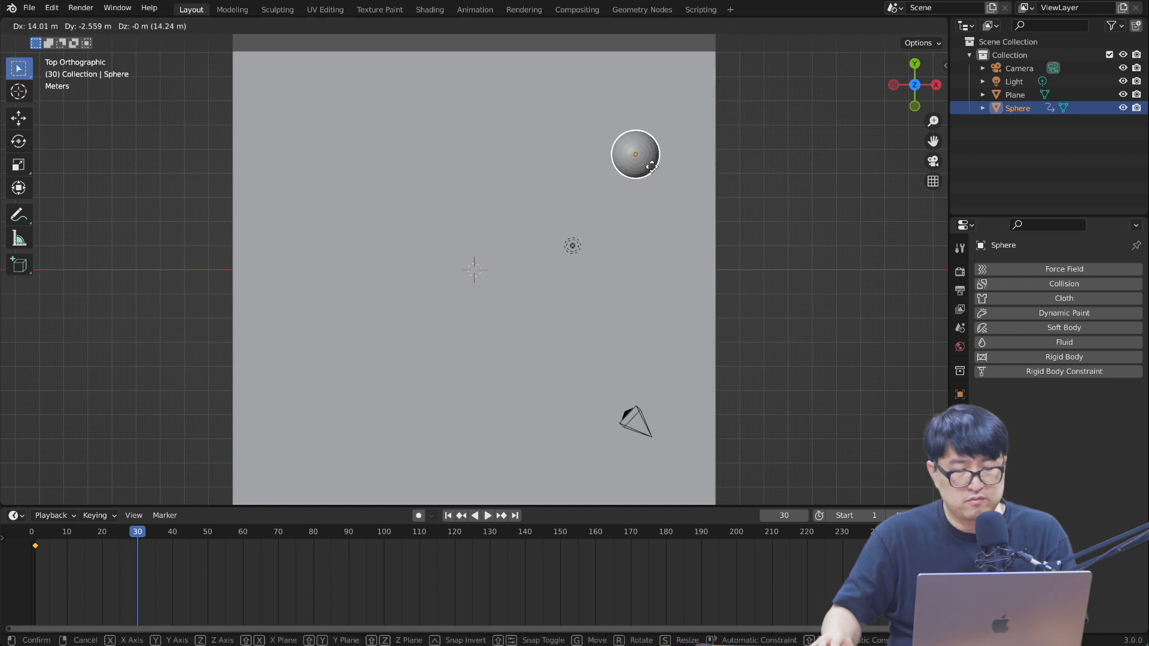
pyautogui.click(653, 168)
pyautogui.press('i')
pyautogui.click(648, 170)
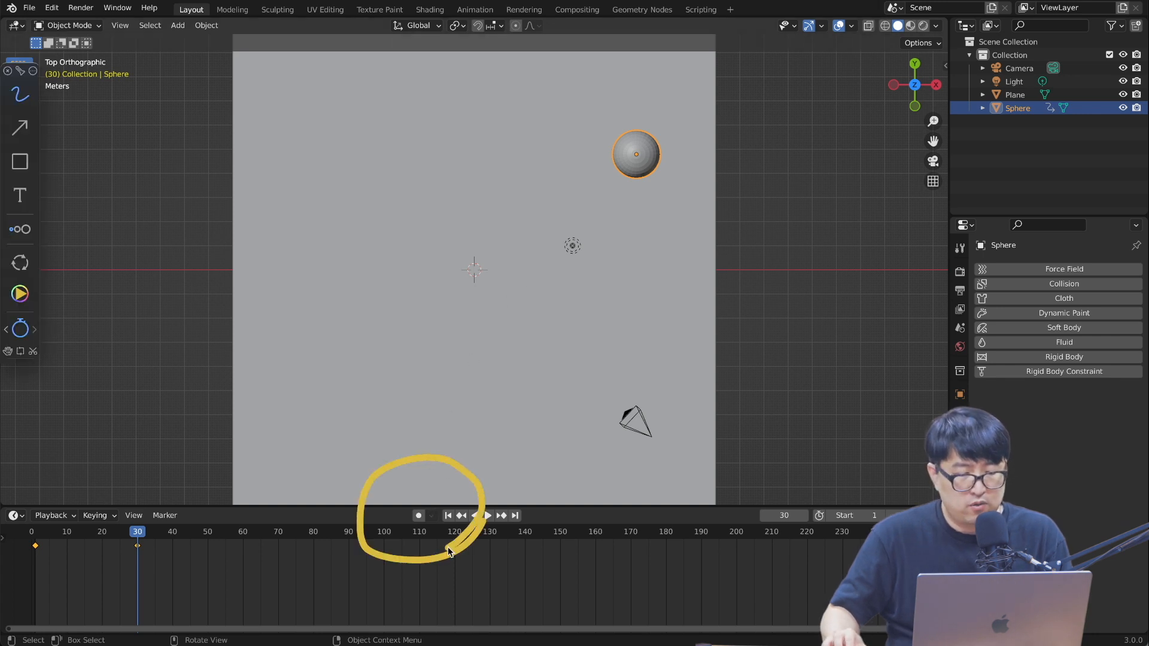
# Turn on auto keying and, at frame 60, move the sphere about -13.2 m in X and -11 m in Y.
pyautogui.click(418, 515)
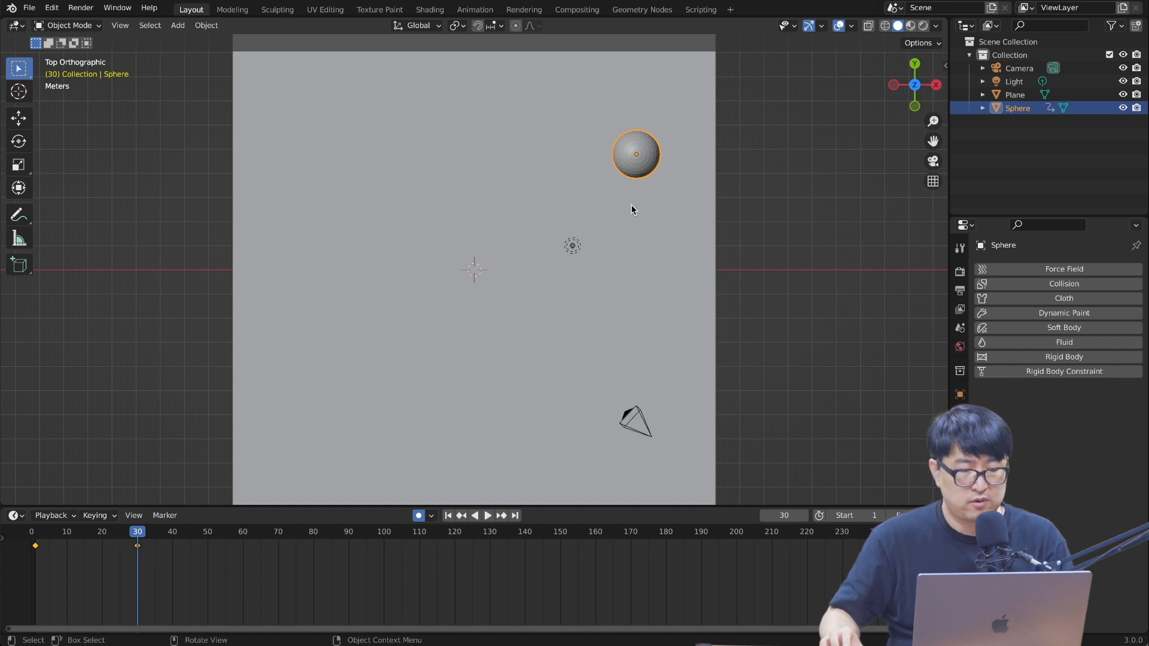
pyautogui.click(246, 537)
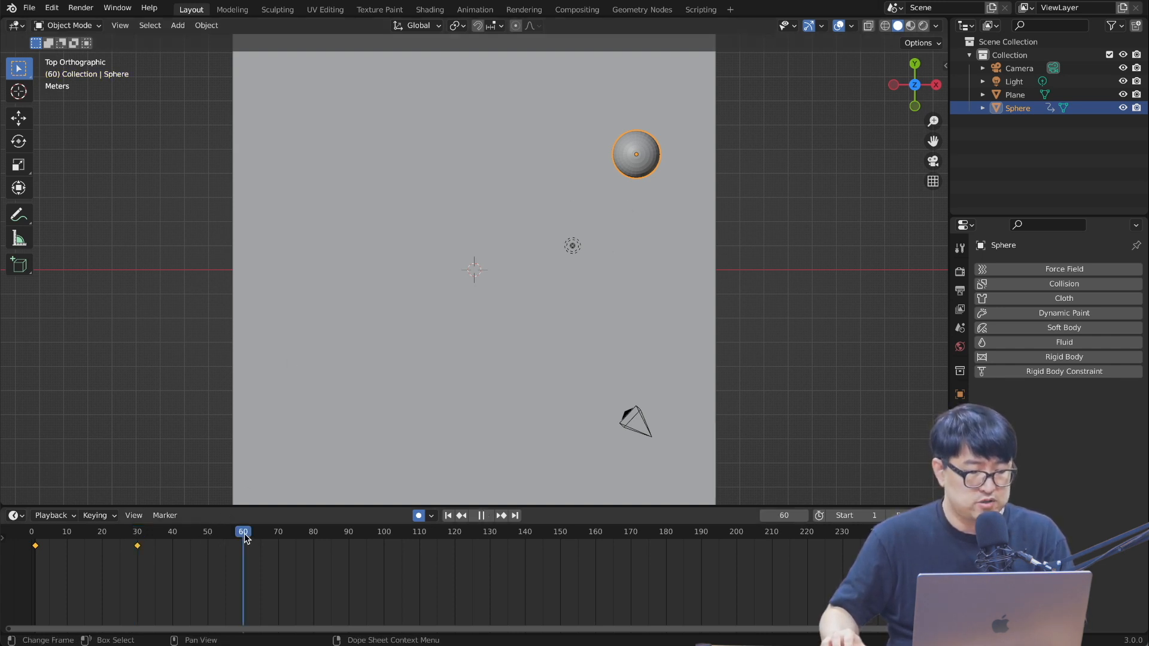
pyautogui.press('g')
pyautogui.click(296, 431)
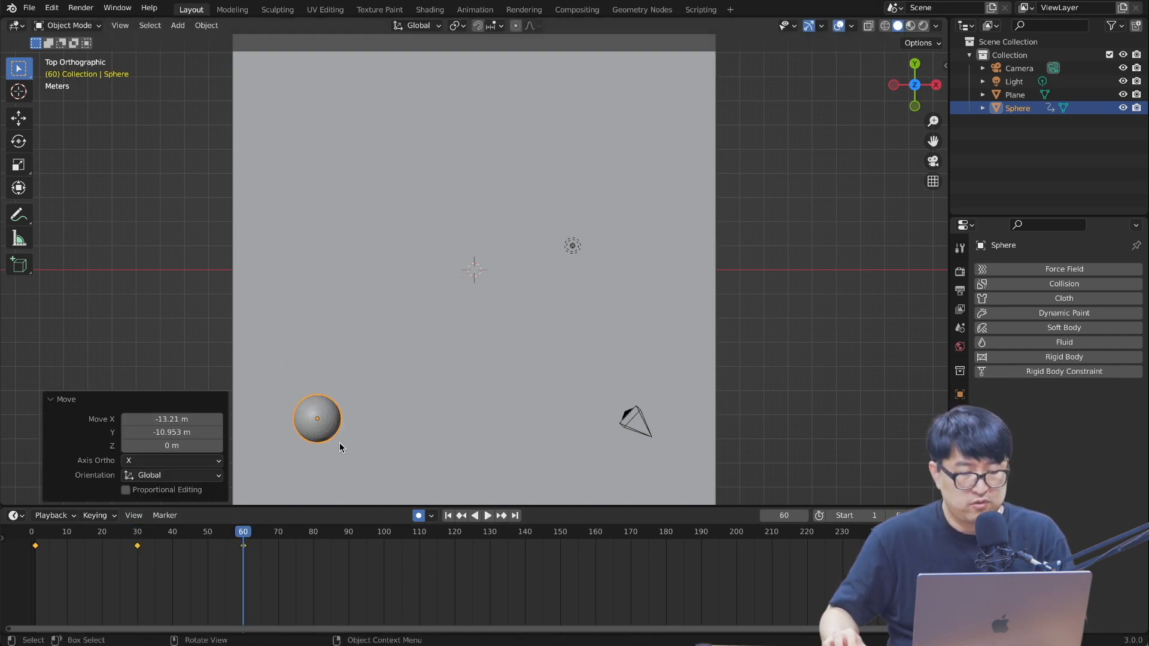
# Move the sphere about 15.4 m in X at frame 89, add another key at frame 110, and play the animation.
pyautogui.click(345, 539)
pyautogui.press('g')
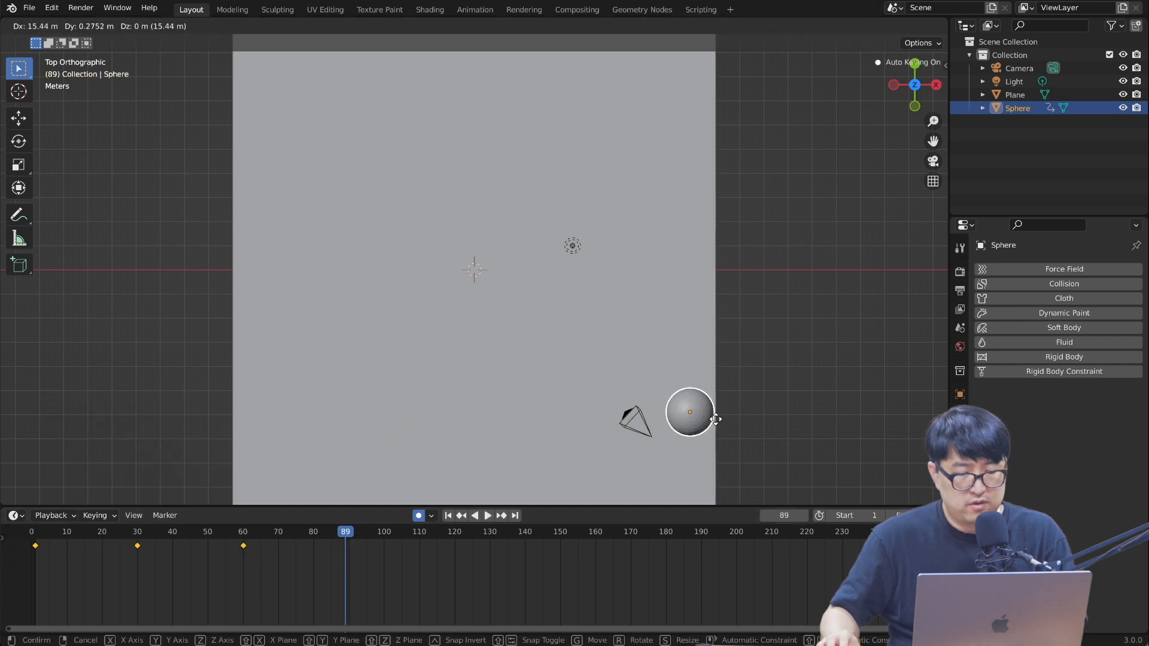
pyautogui.press('space')
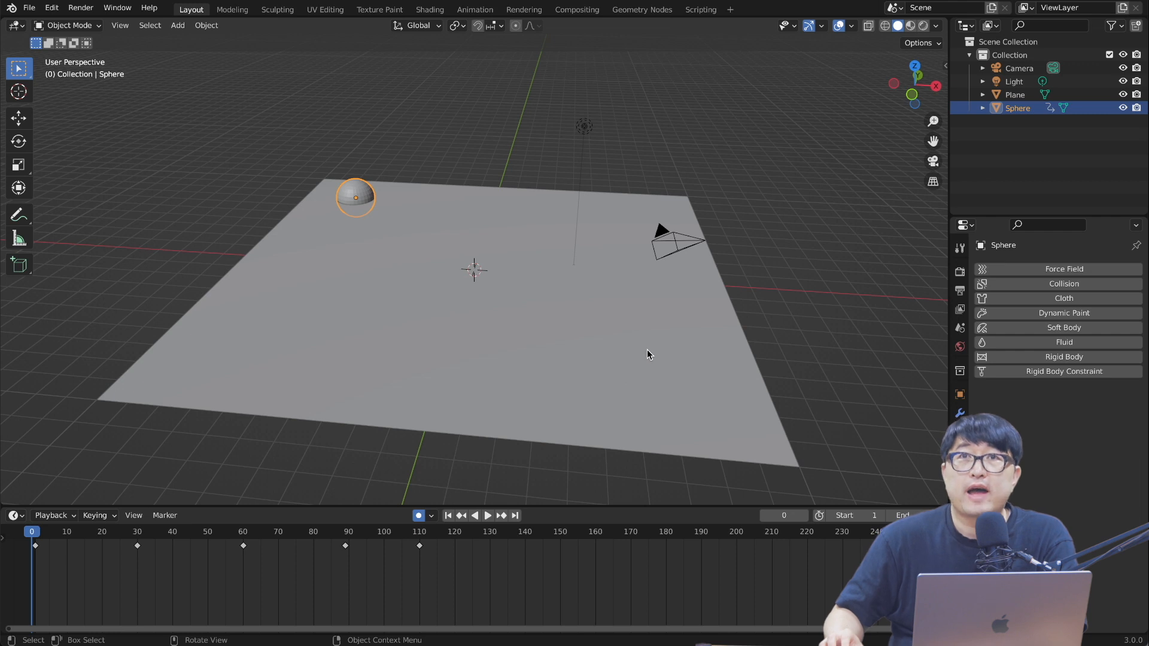
# Enable Dynamic Paint on the plane with type Canvas and add the canvas.
pyautogui.click(612, 333)
pyautogui.moveTo(613, 333); pyautogui.dragTo(682, 358, button='middle')
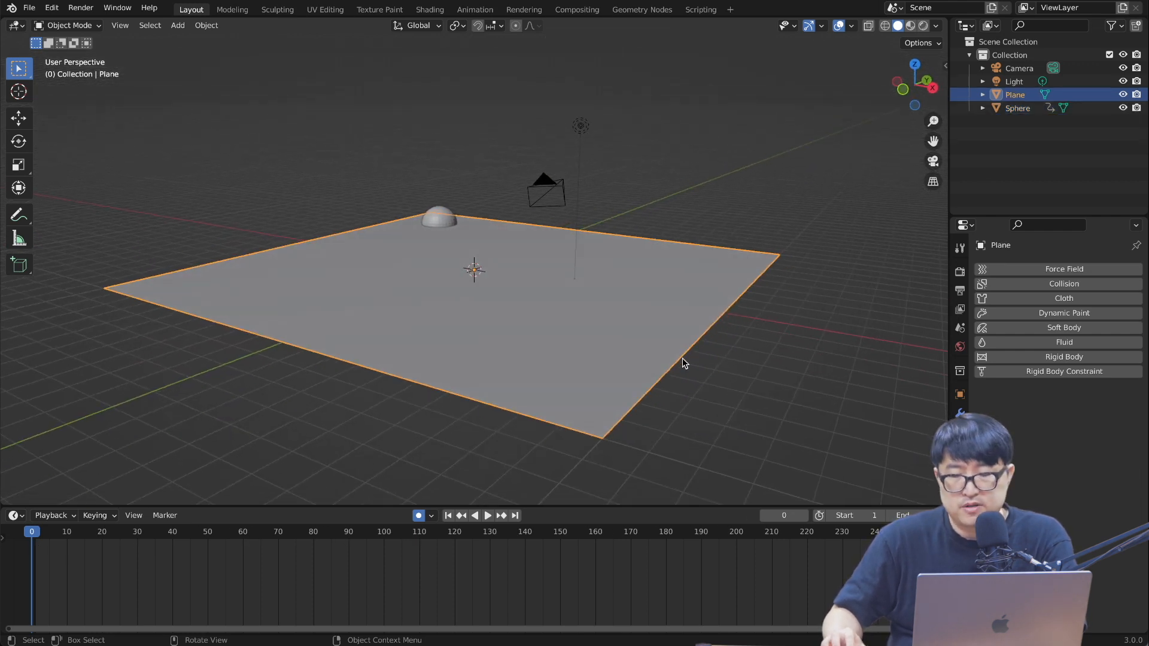
pyautogui.click(1047, 319)
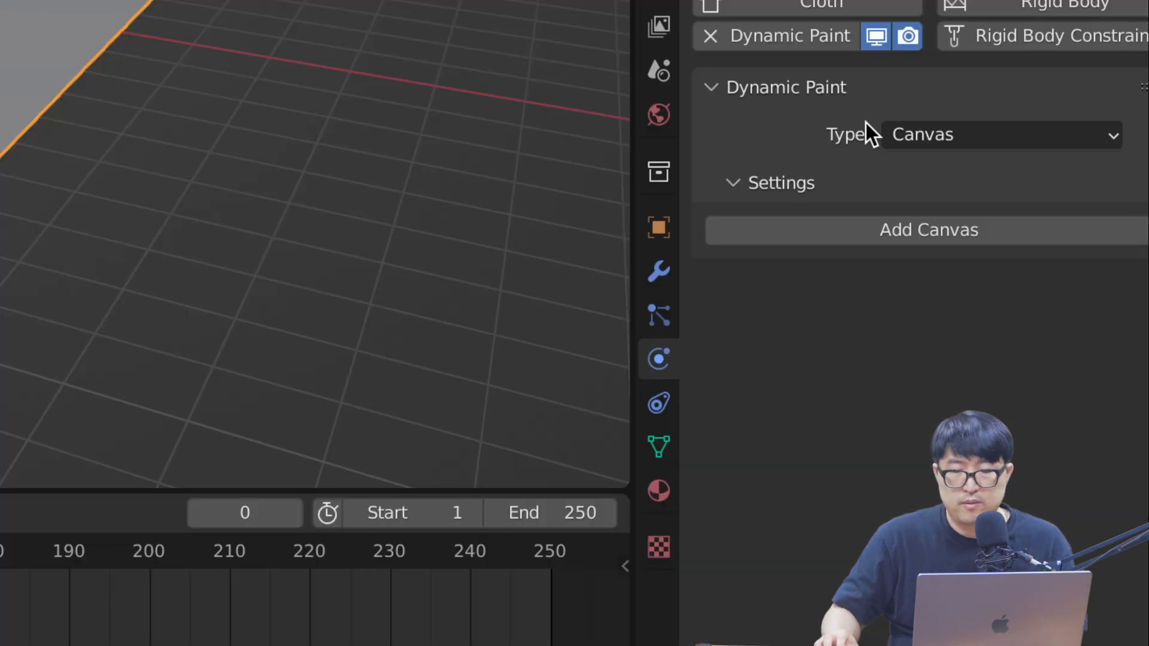
pyautogui.click(924, 136)
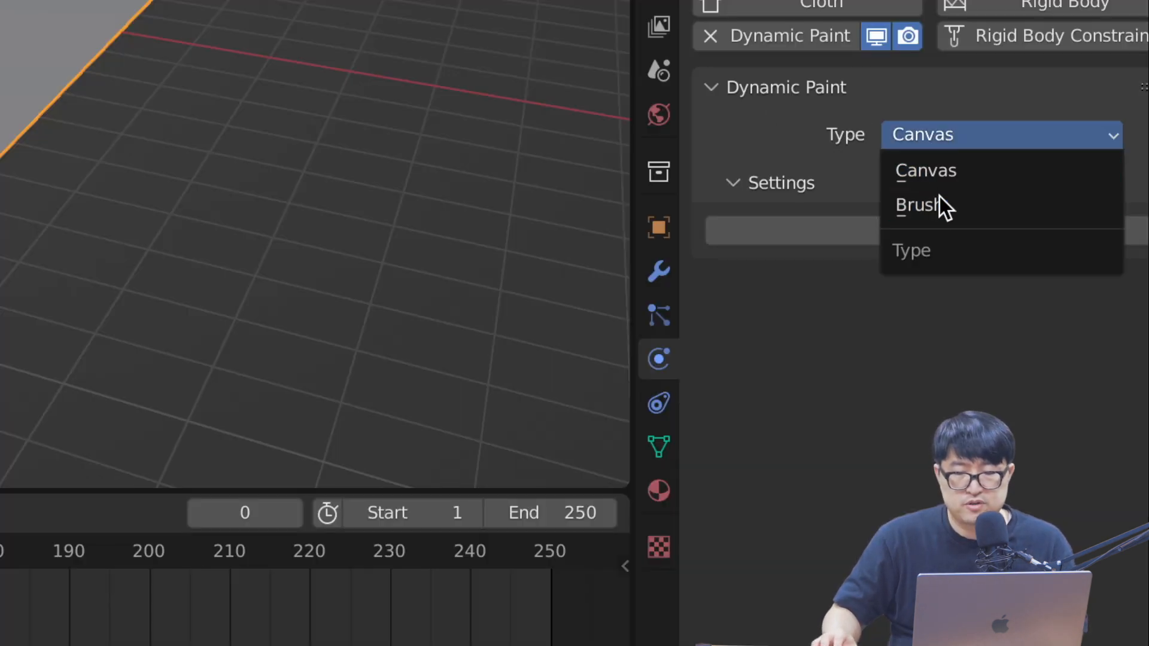
pyautogui.click(894, 160)
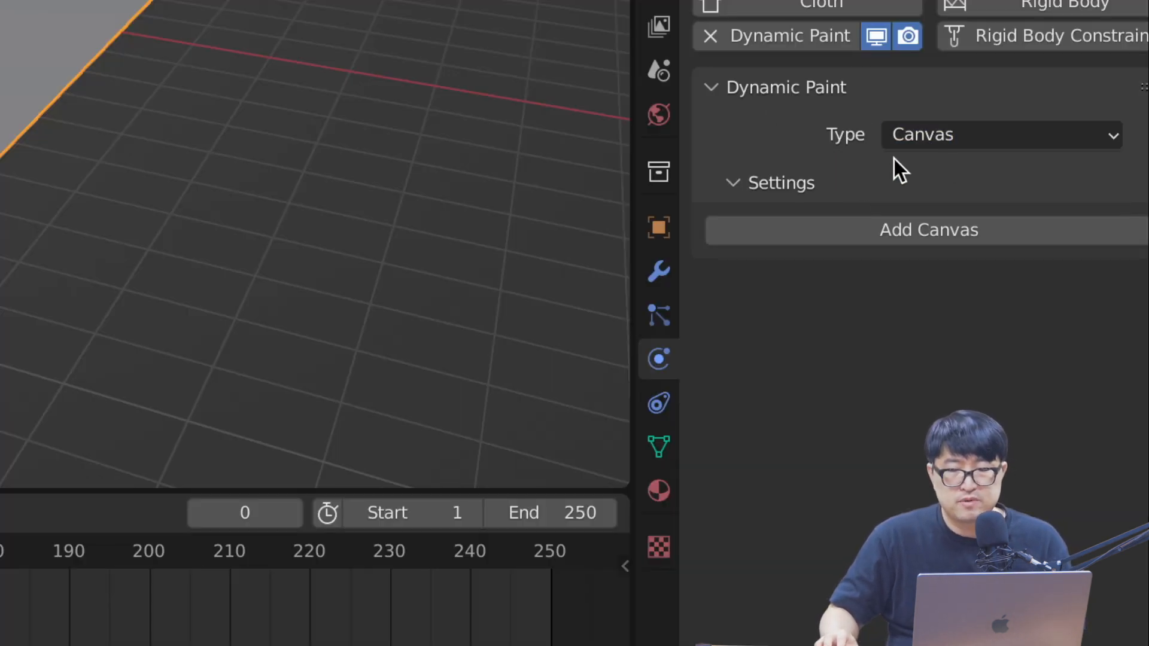
pyautogui.click(944, 142)
pyautogui.click(953, 167)
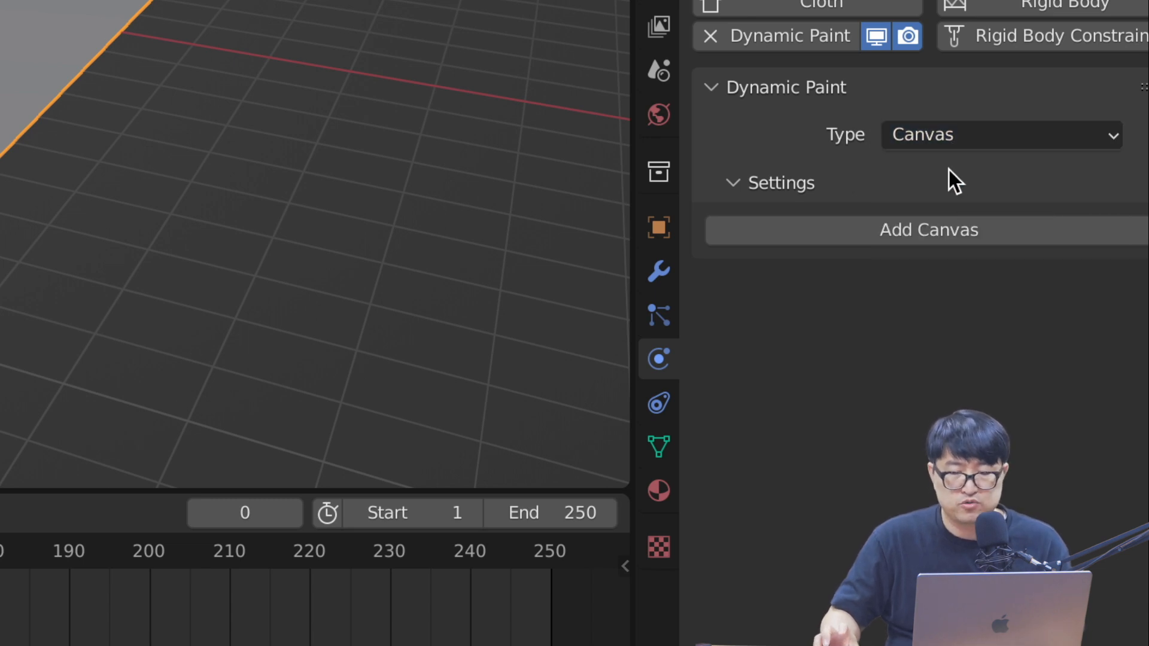
pyautogui.click(928, 226)
# Examine the canvas settings, particularly the surface list entry and its surface type.
pyautogui.scroll(-4, 778, 335)
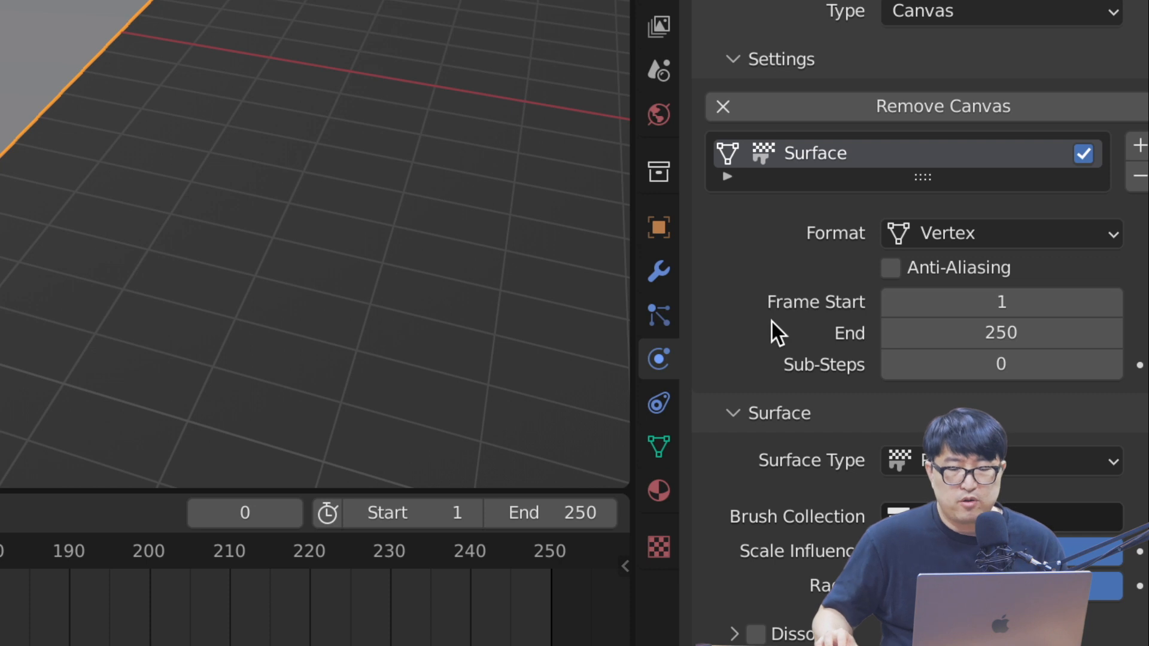
pyautogui.scroll(-2, 772, 323)
pyautogui.scroll(3, 772, 323)
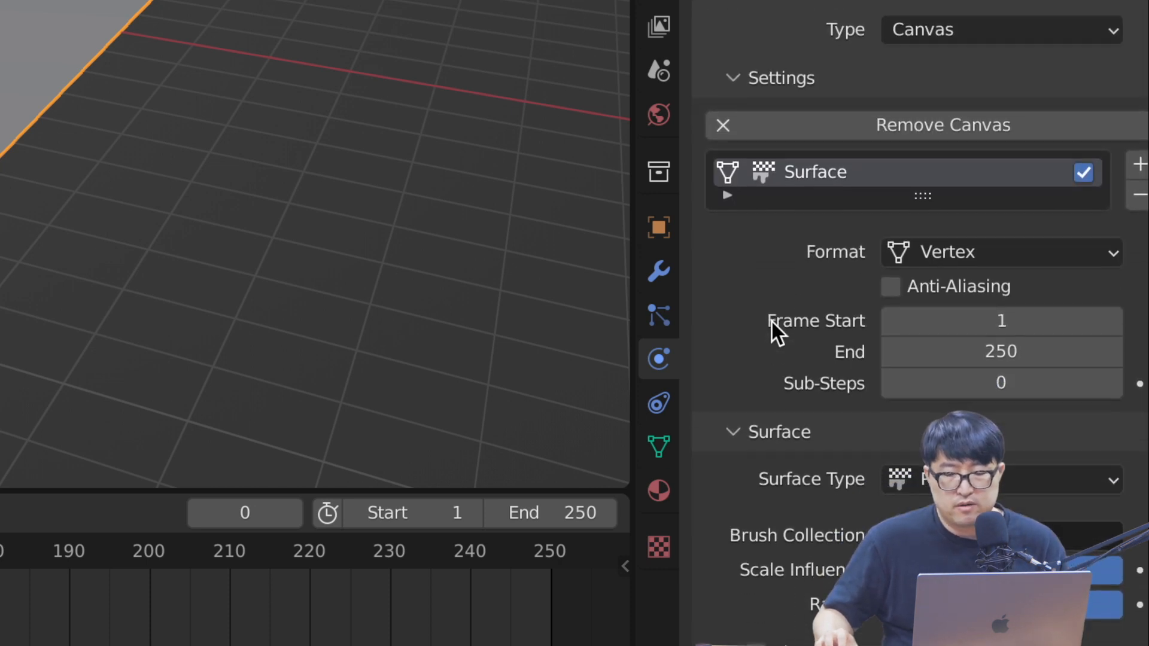
pyautogui.scroll(-1, 772, 322)
pyautogui.moveTo(785, 186)
pyautogui.mouseDown()
pyautogui.moveTo(730, 183)
pyautogui.moveTo(826, 113)
pyautogui.moveTo(828, 174)
pyautogui.mouseUp()
pyautogui.moveTo(783, 94)
pyautogui.mouseDown()
pyautogui.moveTo(785, 191)
pyautogui.moveTo(716, 122)
pyautogui.moveTo(776, 99)
pyautogui.mouseUp()
pyautogui.click(784, 213)
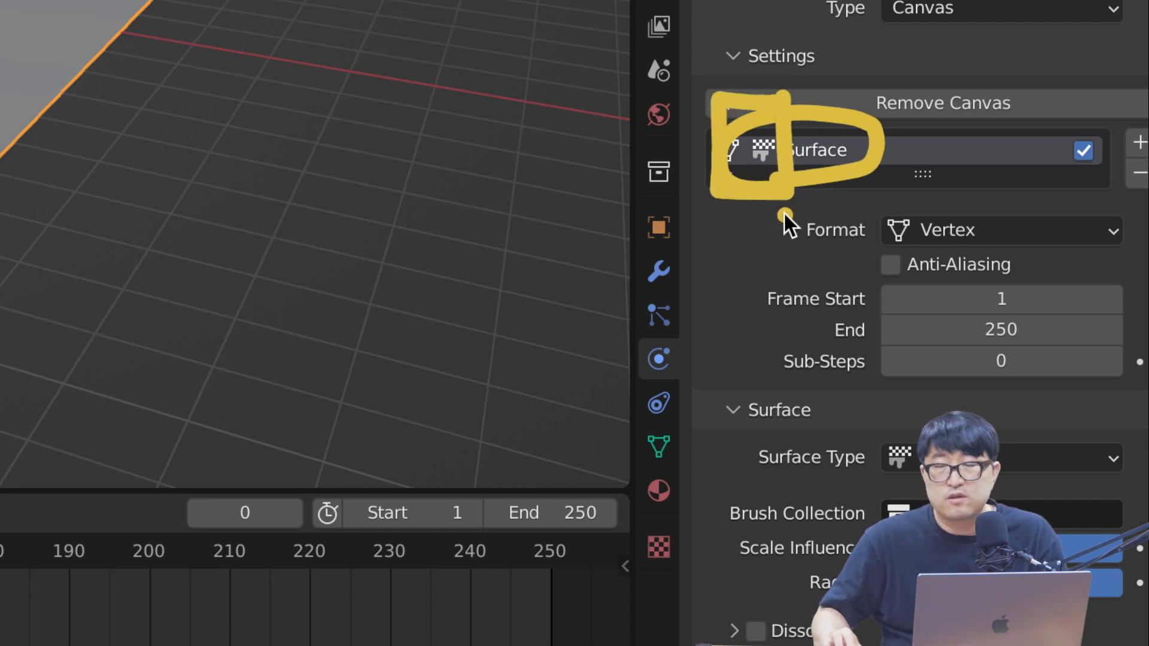
pyautogui.moveTo(757, 209)
pyautogui.mouseDown()
pyautogui.moveTo(745, 300)
pyautogui.moveTo(814, 407)
pyautogui.moveTo(840, 423)
pyautogui.moveTo(810, 433)
pyautogui.mouseUp()
pyautogui.moveTo(913, 436); pyautogui.dragTo(919, 481)
pyautogui.press('Escape')
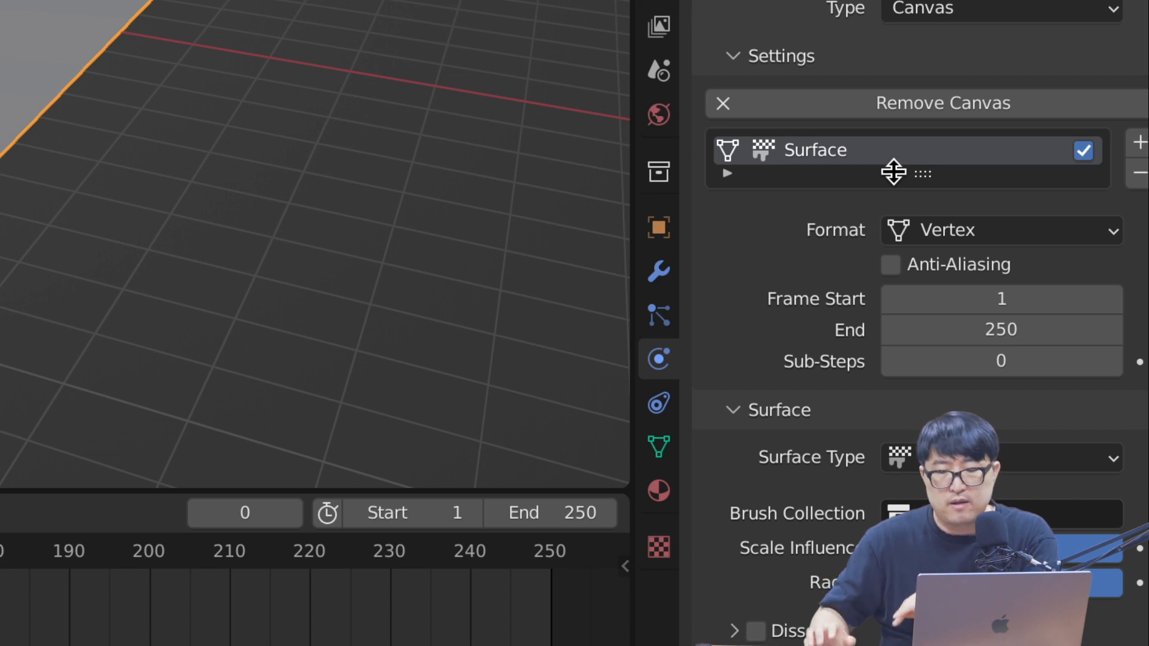
# Add a second surface to the plane's canvas and set its surface type to Displace.
pyautogui.moveTo(921, 177); pyautogui.dragTo(924, 203)
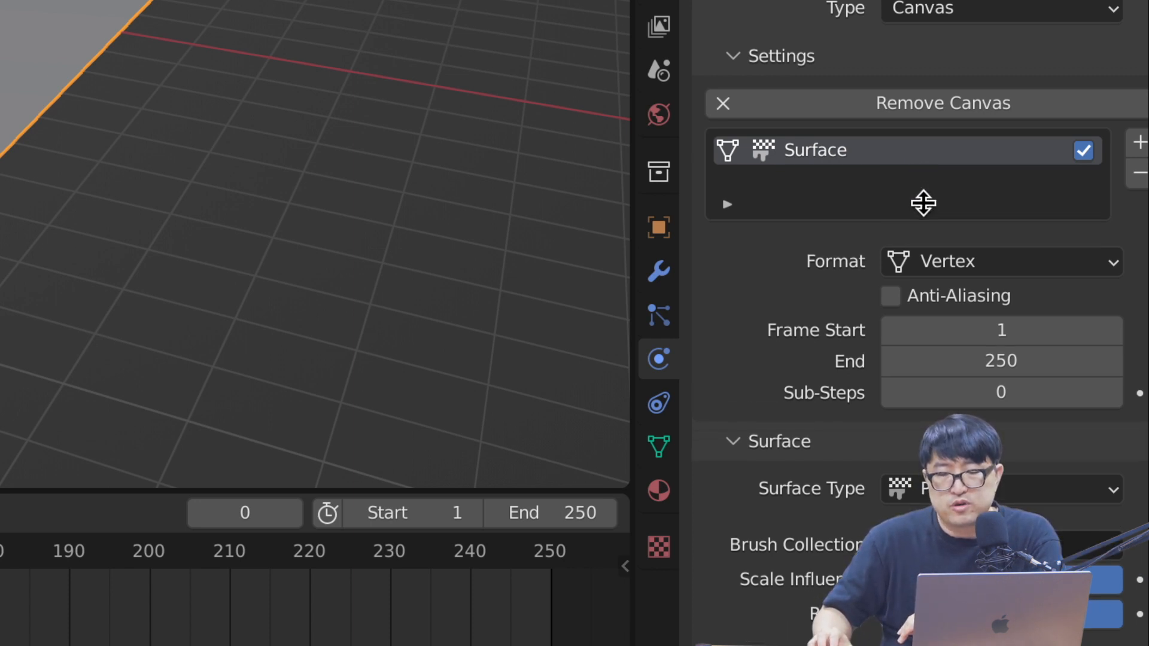
pyautogui.click(1137, 144)
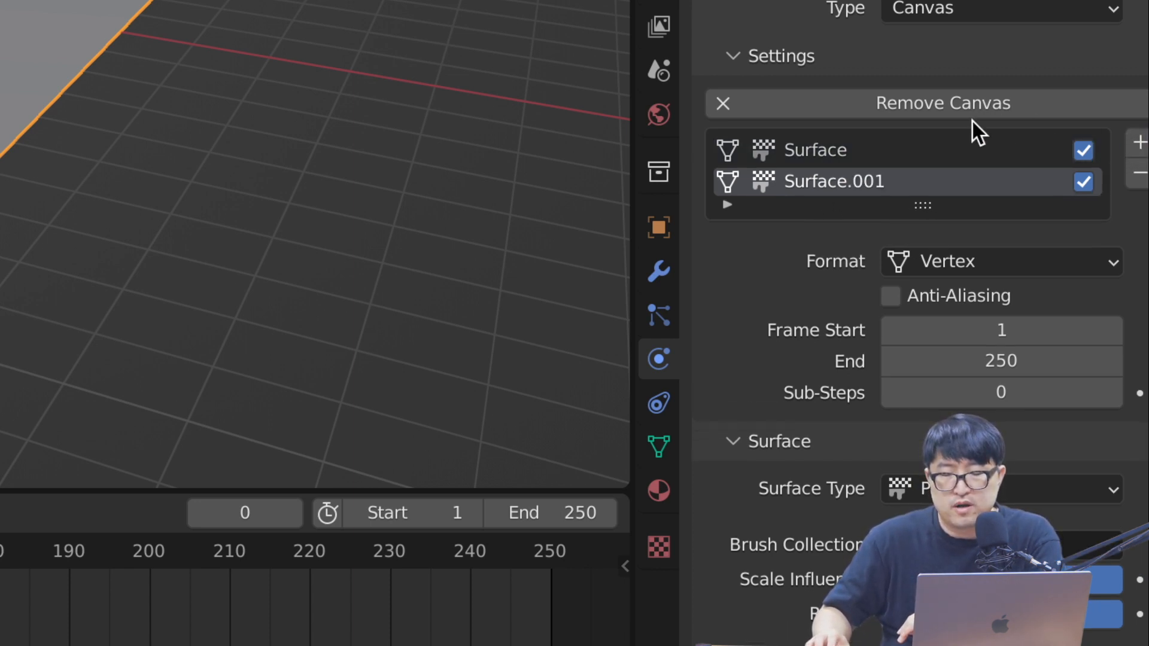
pyautogui.click(947, 491)
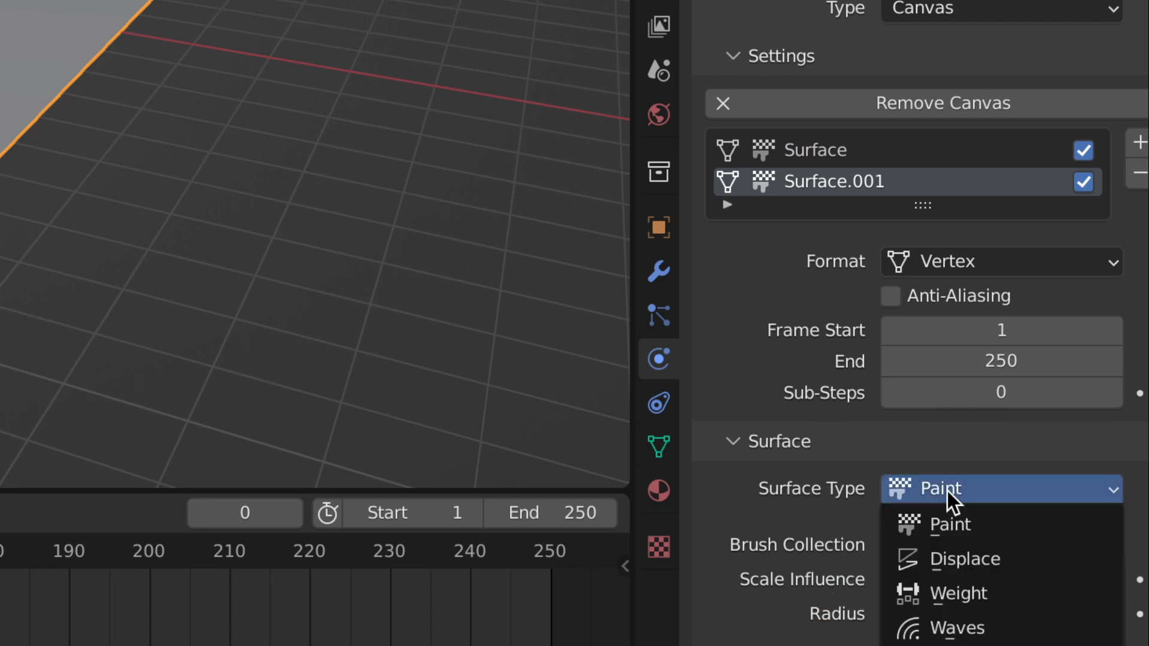
pyautogui.click(967, 556)
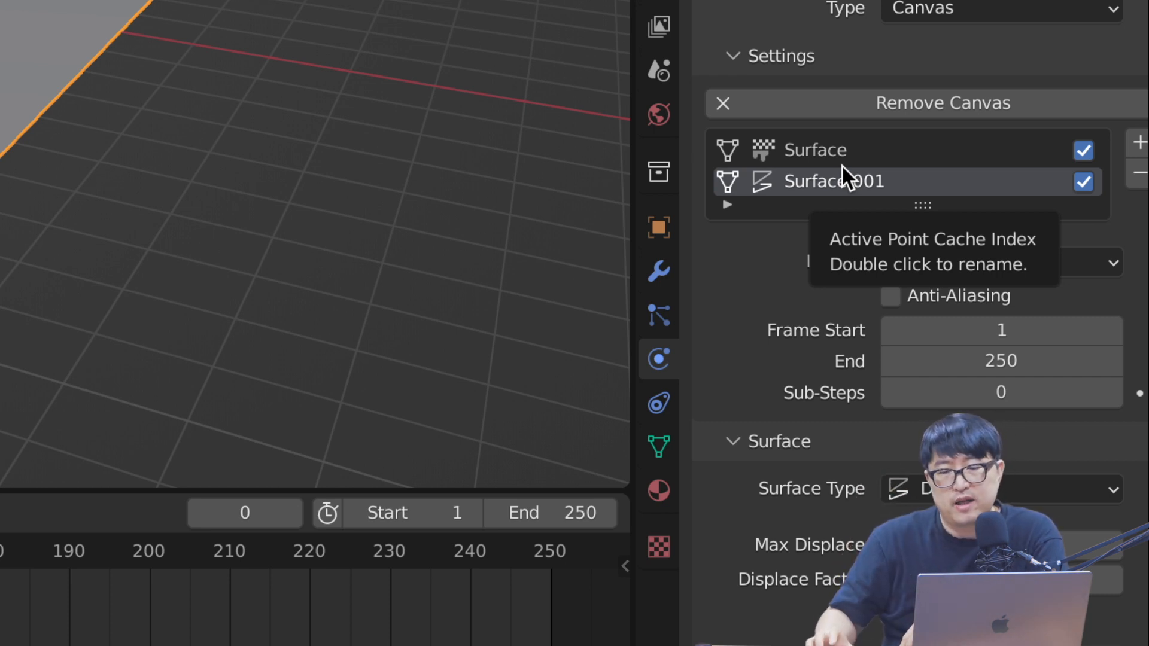
# Remove the second, Displace-type surface from the plane's canvas, keeping the Paint surface.
pyautogui.click(868, 154)
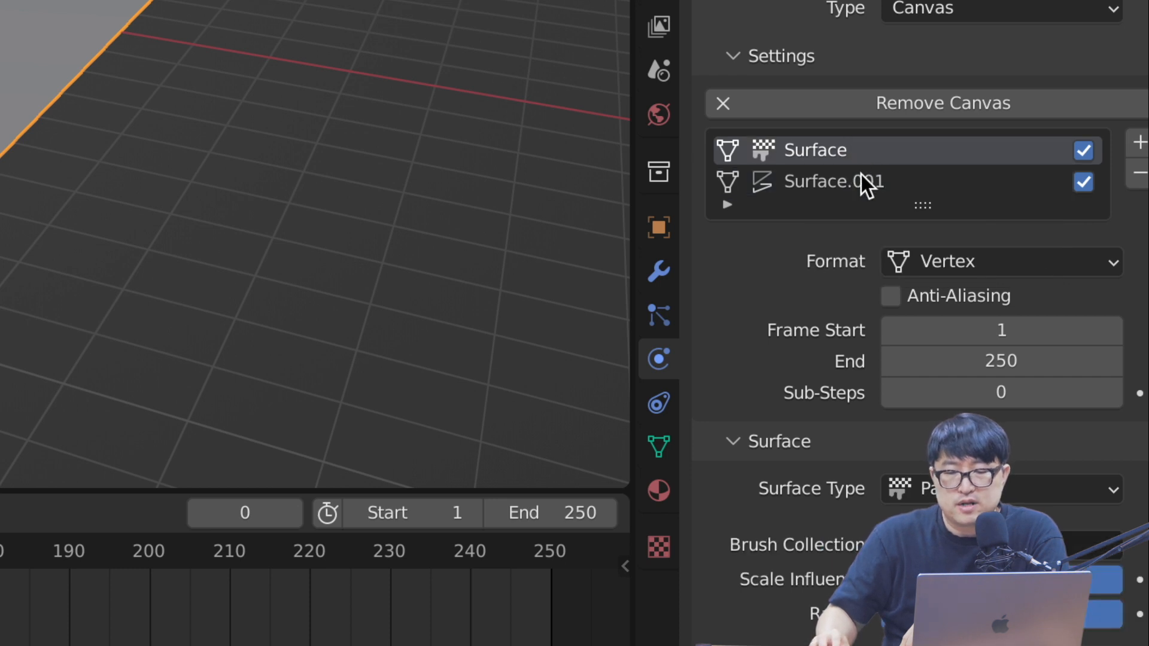
pyautogui.click(860, 176)
pyautogui.click(1138, 175)
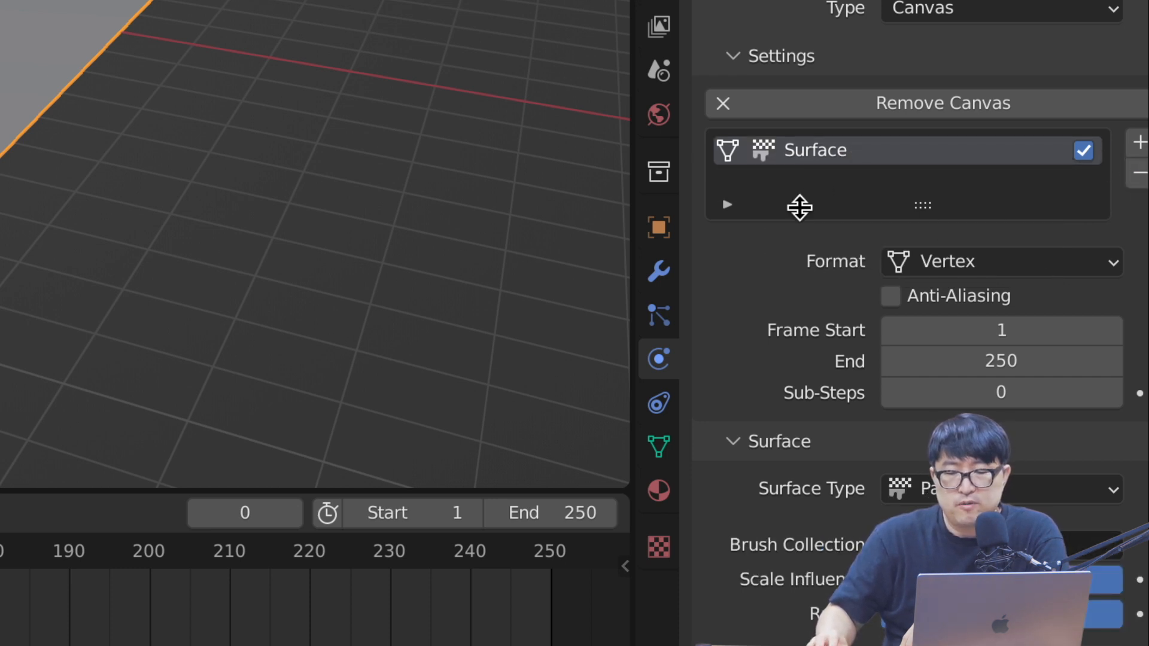
# Review the format options for the remaining canvas surface and keep it on Vertex.
pyautogui.click(1005, 259)
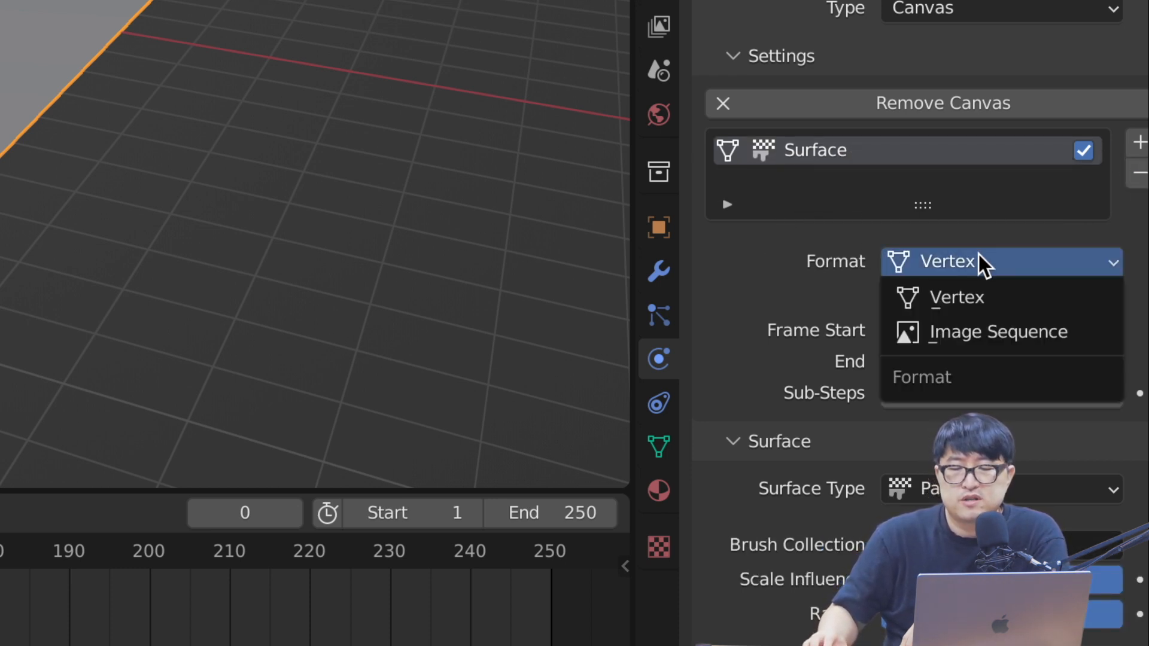
pyautogui.click(980, 262)
pyautogui.click(988, 261)
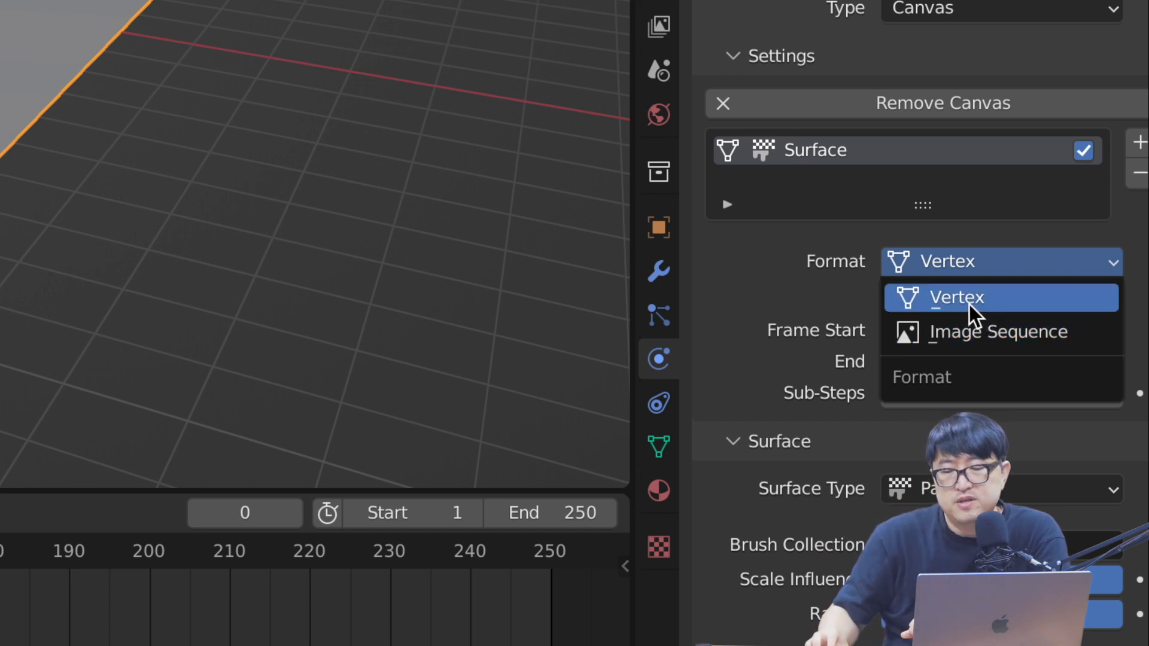
pyautogui.click(970, 305)
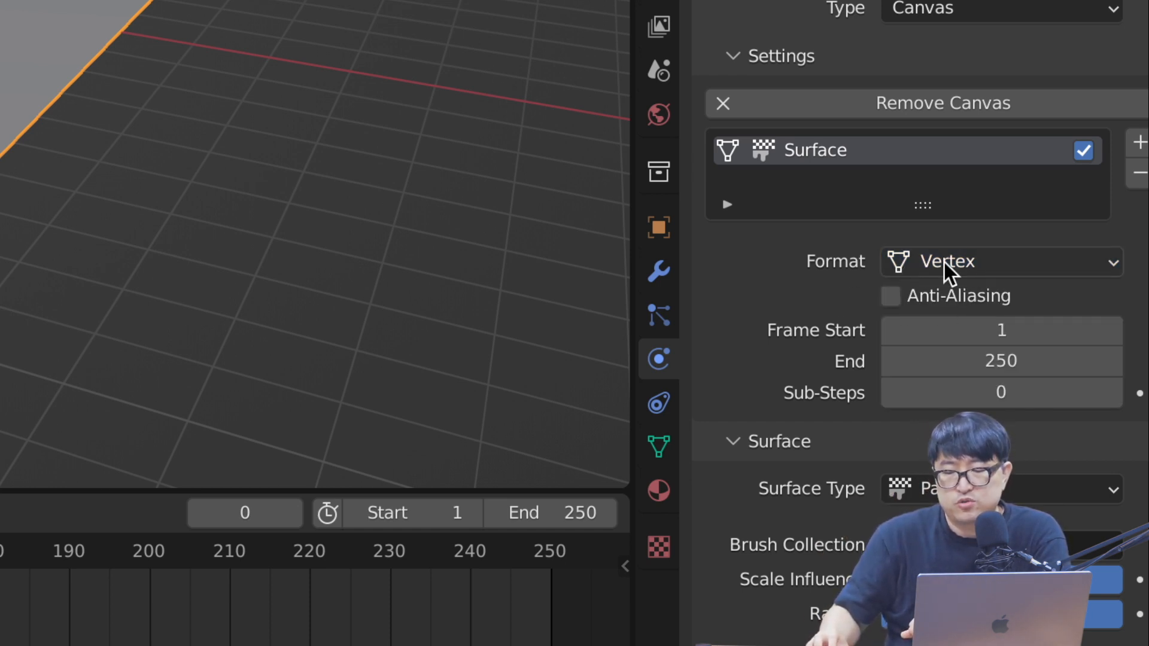
pyautogui.scroll(-3, 899, 211)
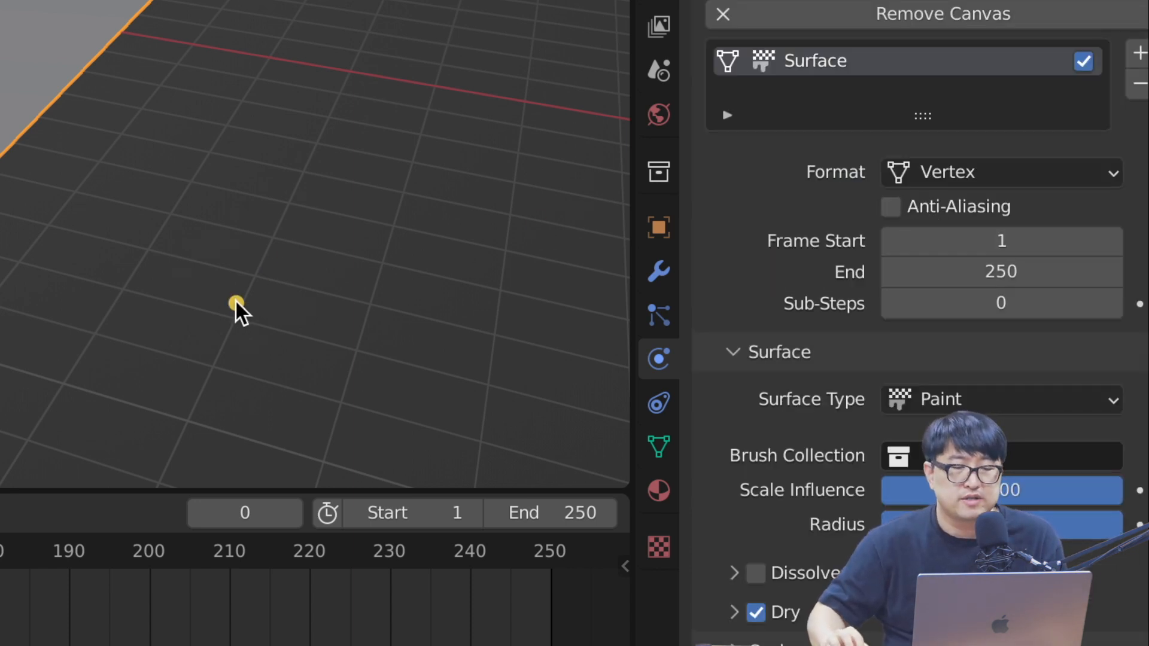
pyautogui.moveTo(237, 303); pyautogui.dragTo(659, 101)
pyautogui.moveTo(288, 407); pyautogui.dragTo(363, 348)
pyautogui.moveTo(370, 280)
pyautogui.mouseDown()
pyautogui.moveTo(454, 236)
pyautogui.moveTo(544, 217)
pyautogui.moveTo(663, 143)
pyautogui.mouseUp()
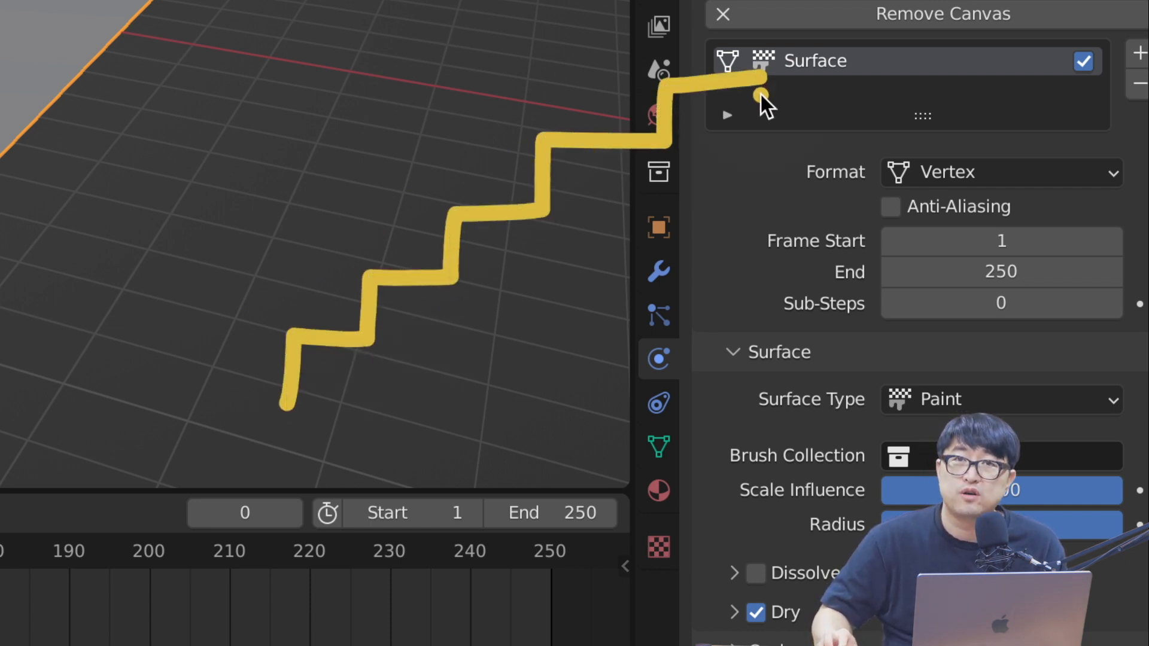
pyautogui.moveTo(759, 94); pyautogui.dragTo(735, 85)
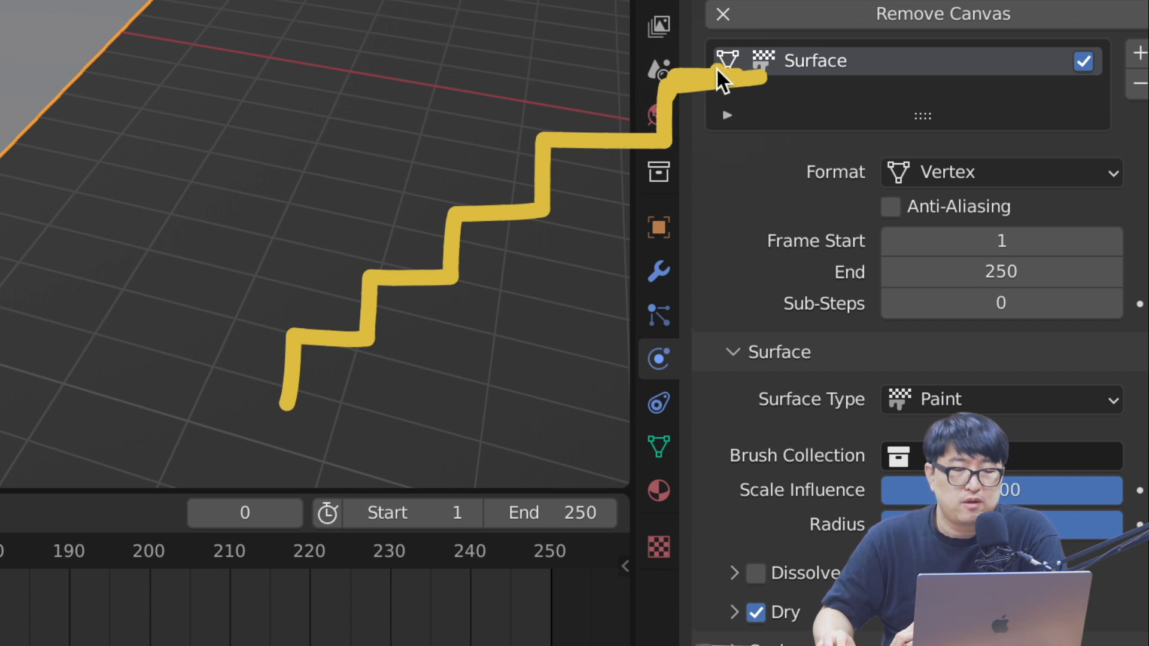
pyautogui.moveTo(635, 143); pyautogui.dragTo(421, 273)
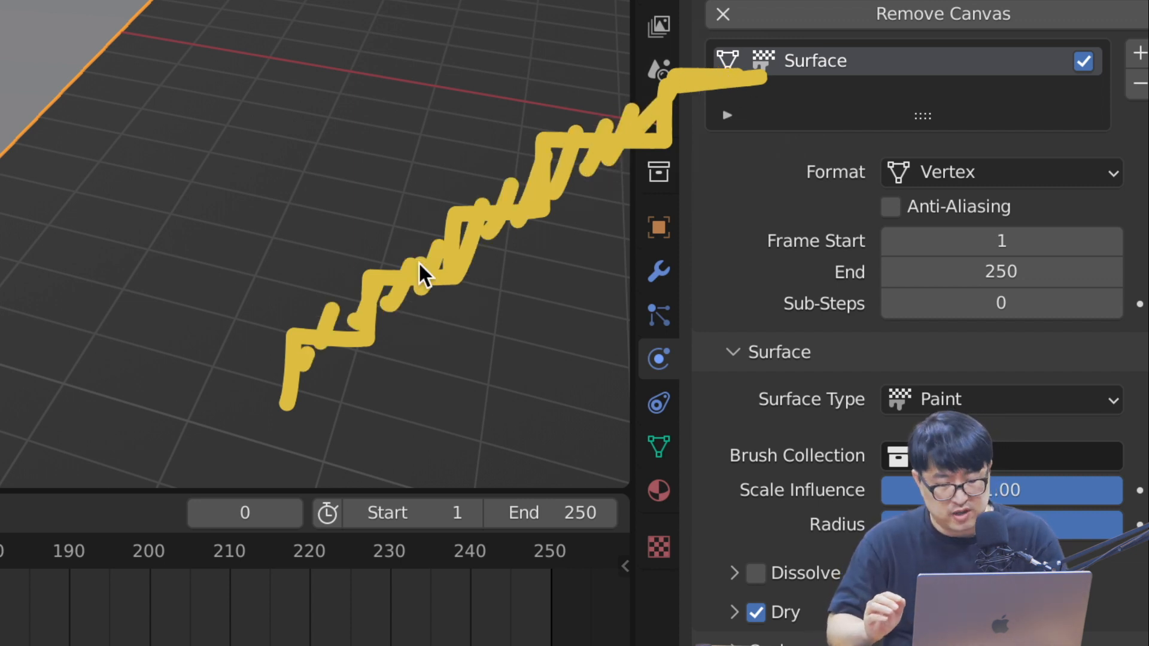
pyautogui.press('Delete')
pyautogui.press('KP_7')
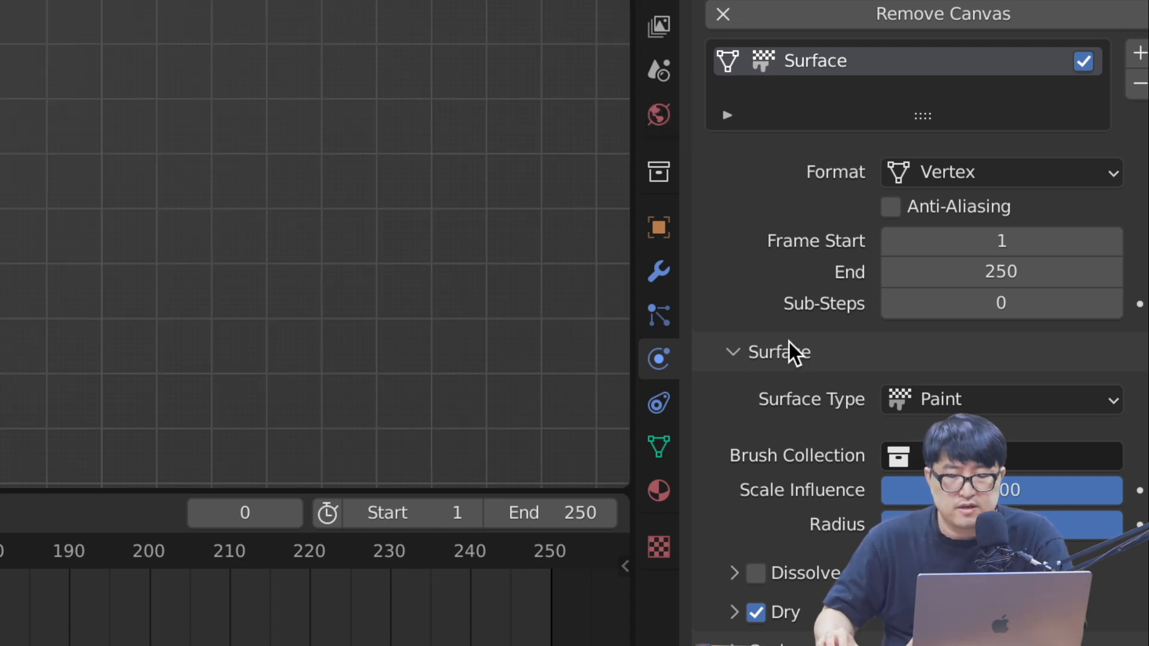
# Examine the paint surface's surface type options and its Dissolve and Dry settings.
pyautogui.click(996, 407)
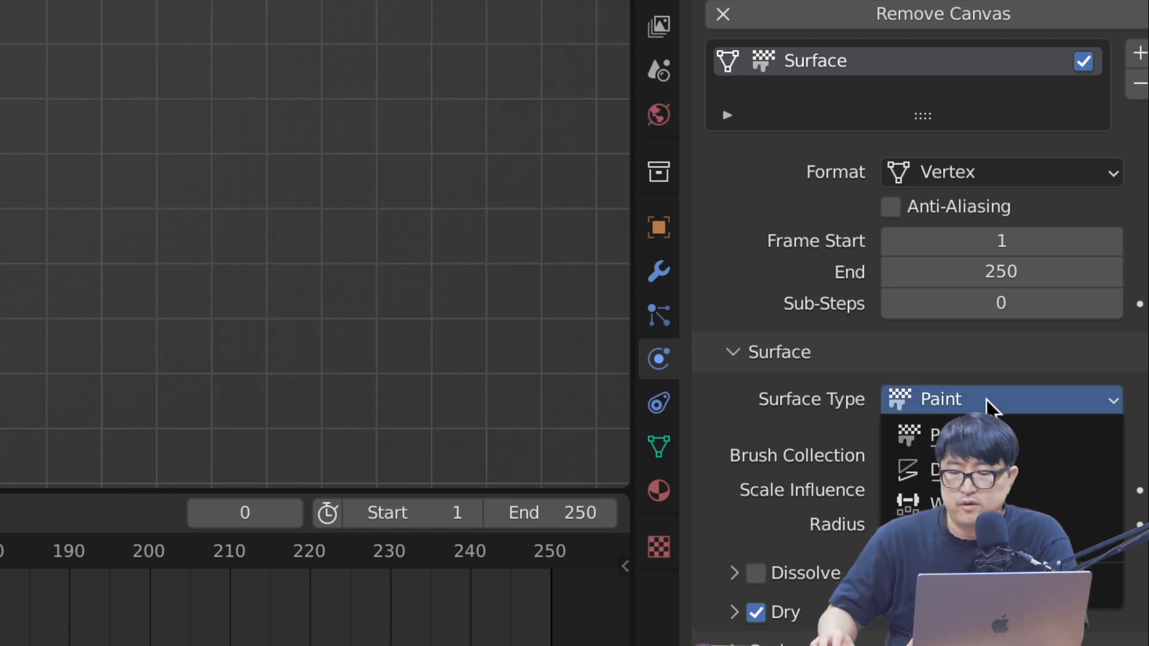
pyautogui.click(969, 404)
pyautogui.click(937, 406)
pyautogui.click(927, 409)
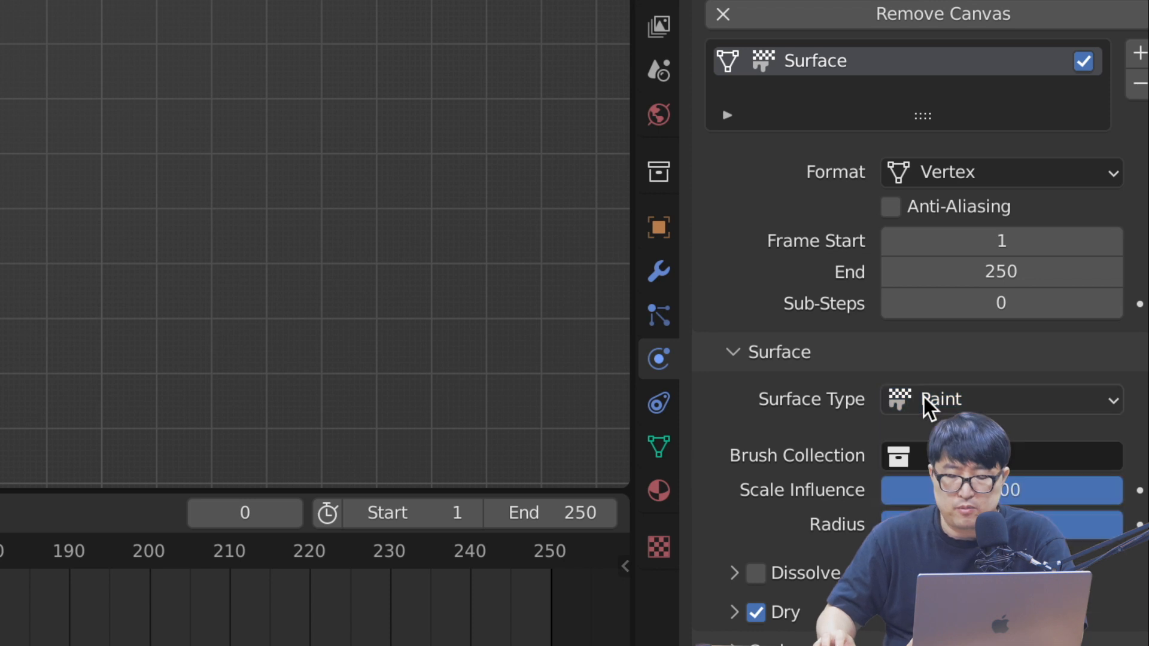
pyautogui.click(739, 577)
pyautogui.scroll(-3, 850, 547)
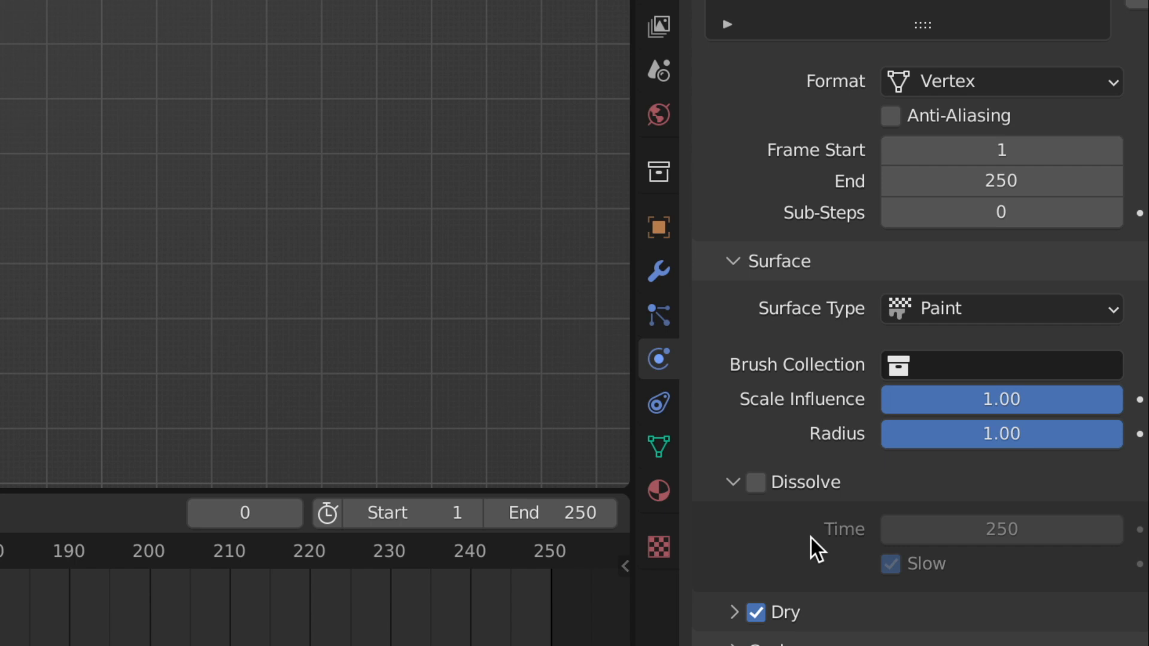
pyautogui.click(810, 486)
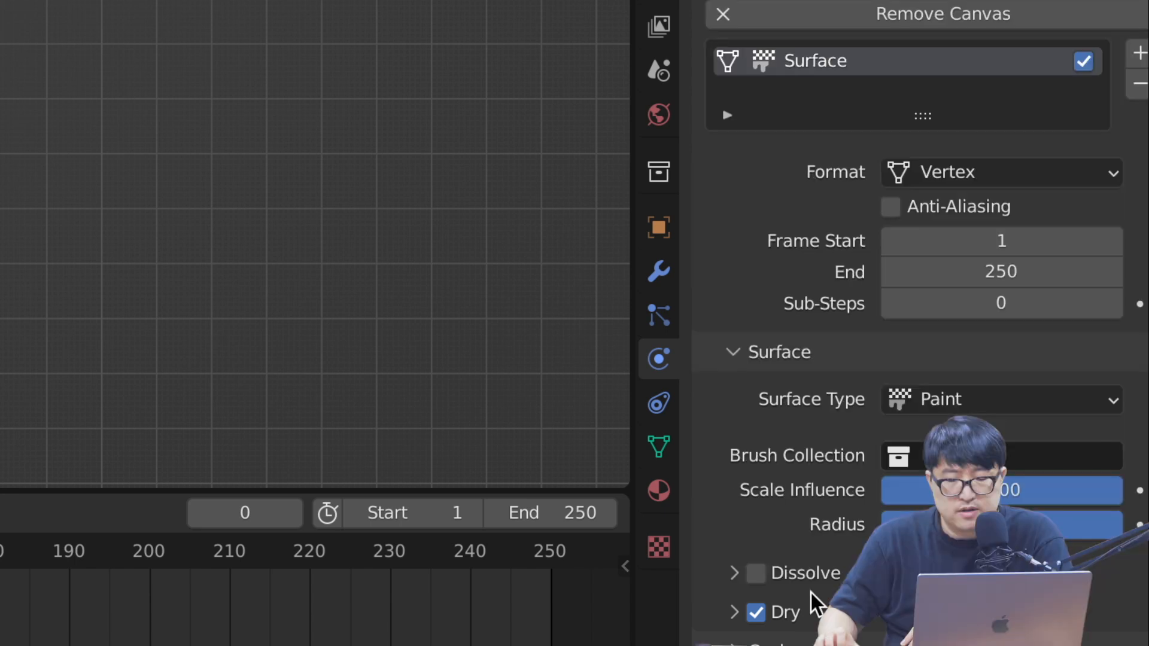
pyautogui.click(737, 612)
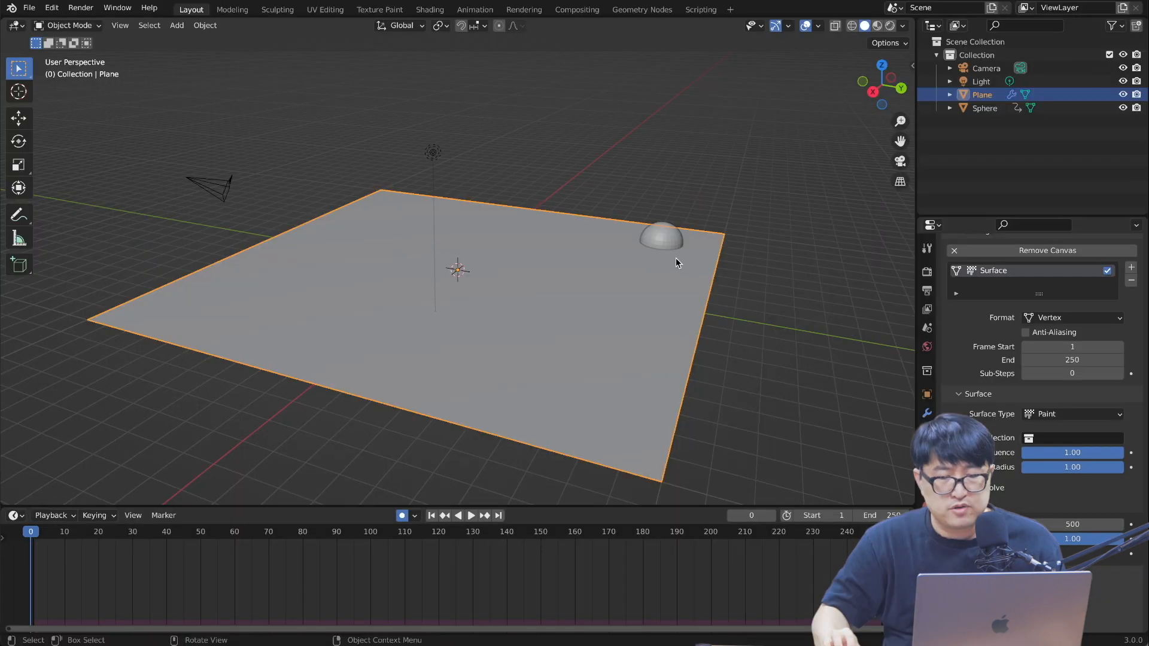
# Enable Dynamic Paint on the sphere with type Brush and add the brush.
pyautogui.click(673, 254)
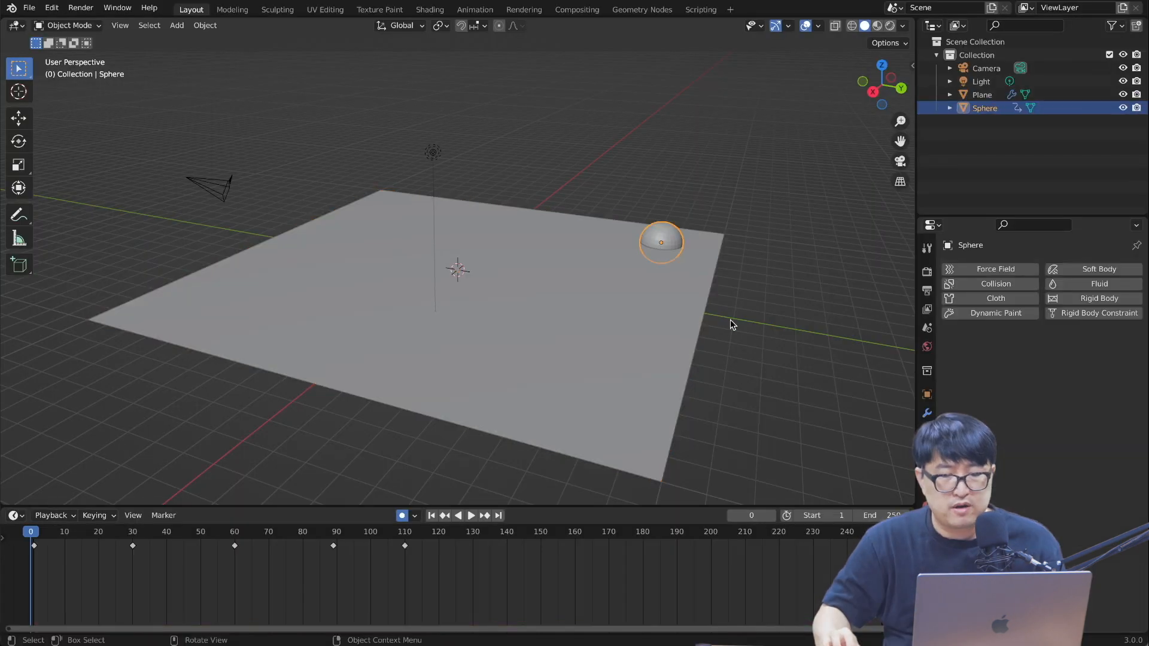
pyautogui.click(993, 313)
pyautogui.click(1054, 355)
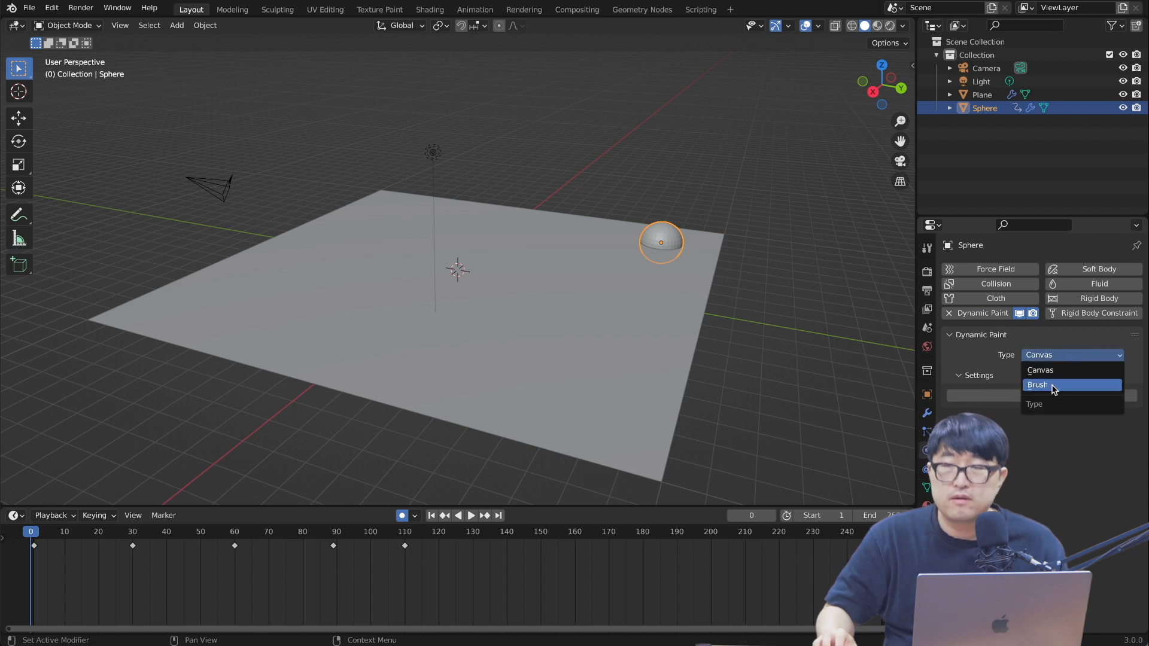
pyautogui.click(1051, 385)
pyautogui.click(1049, 396)
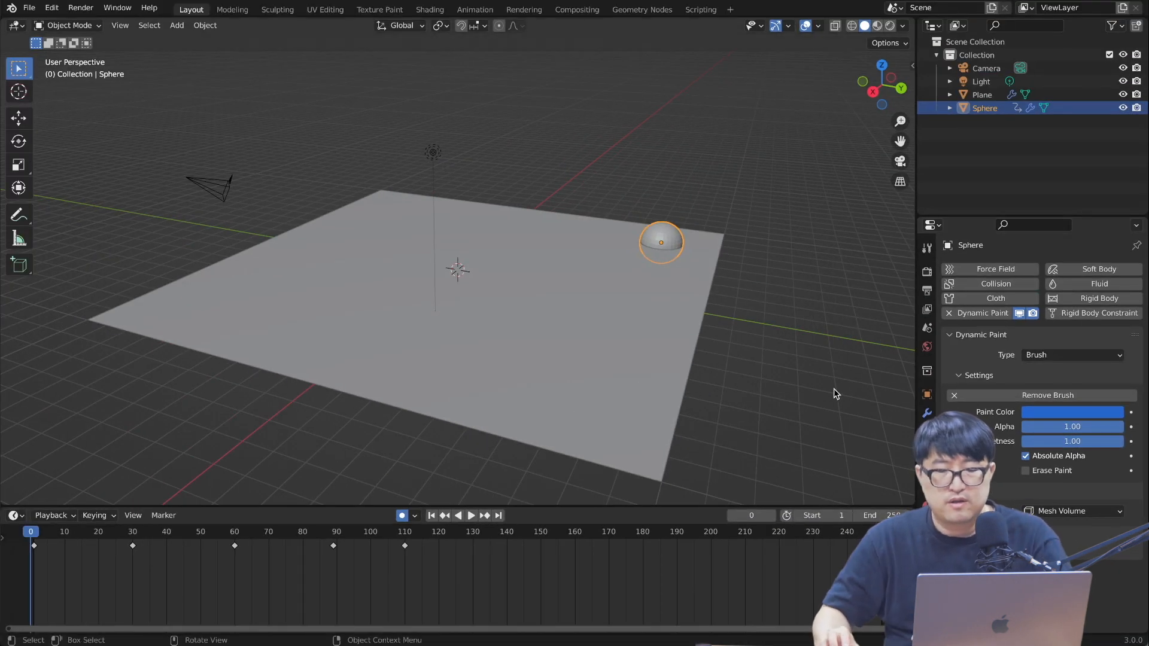
# Review the Dry and Effects settings of the plane's paint surface.
pyautogui.click(554, 360)
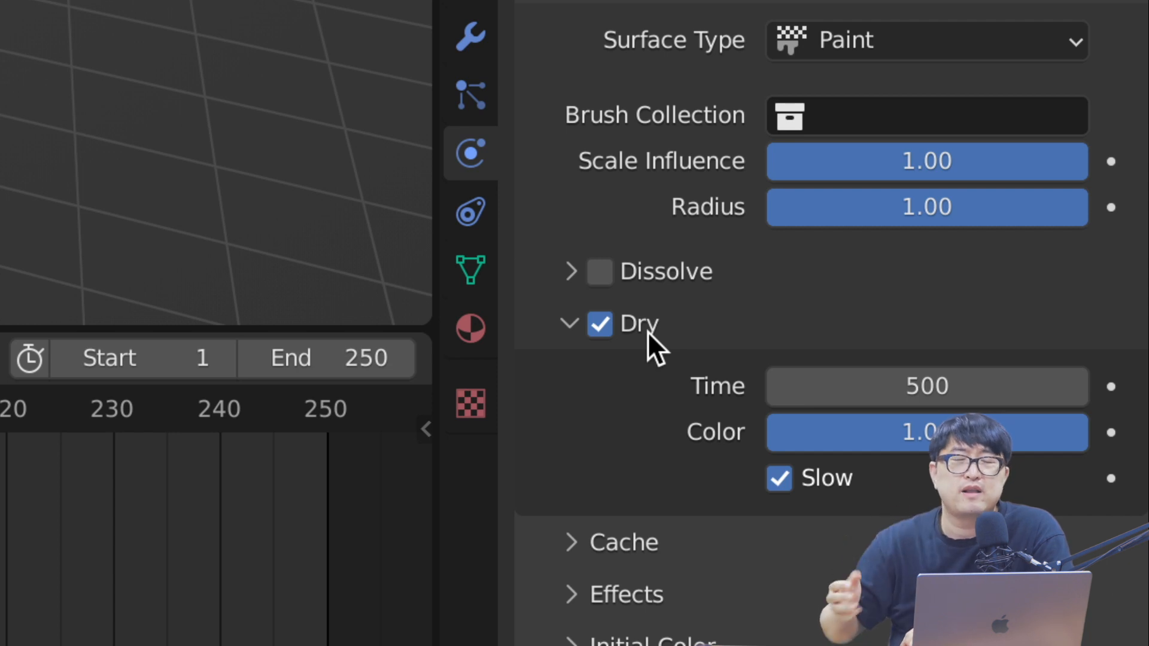
pyautogui.click(645, 328)
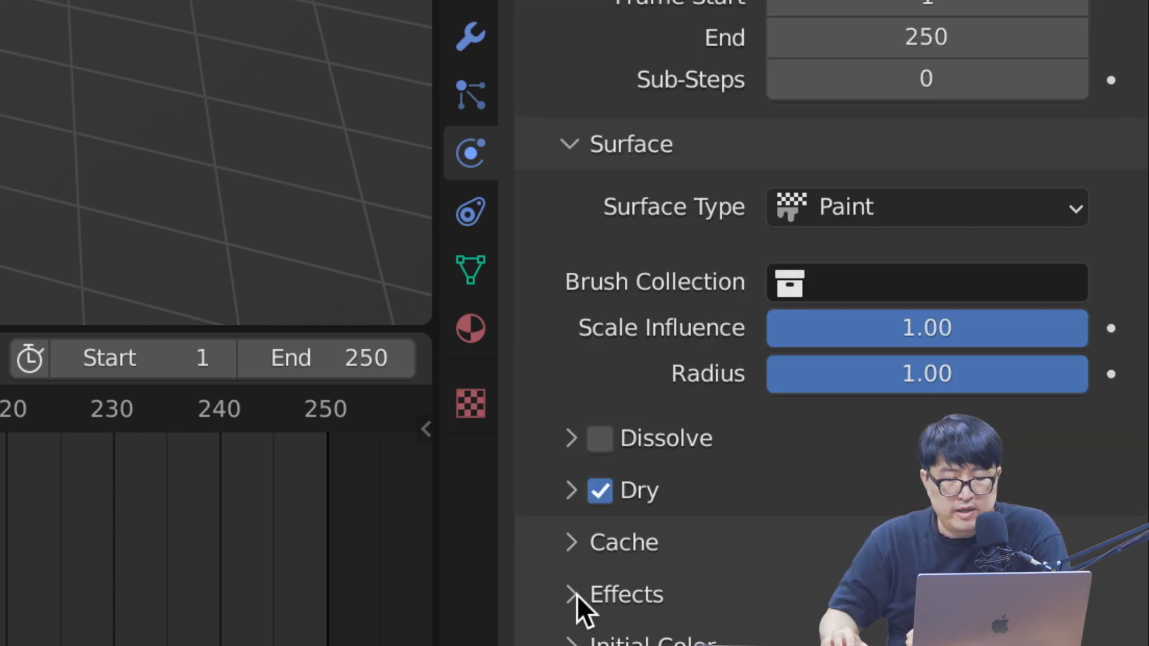
pyautogui.click(576, 594)
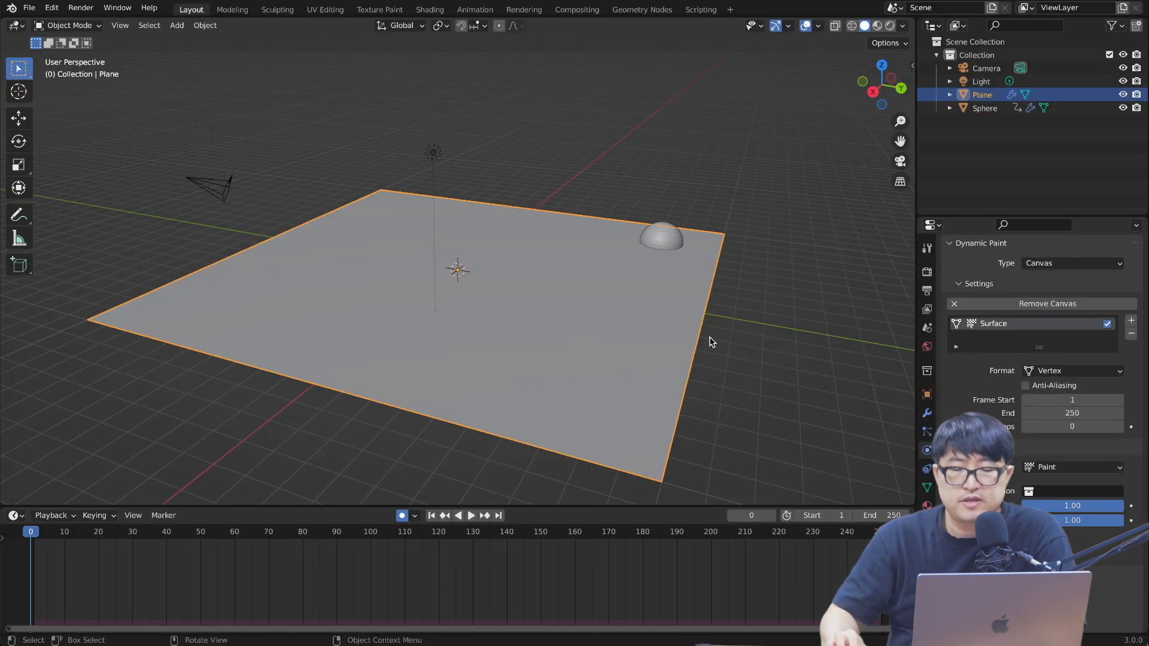
# Compare the Dynamic Paint settings of the plane and the sphere, and play the animation.
pyautogui.click(711, 342)
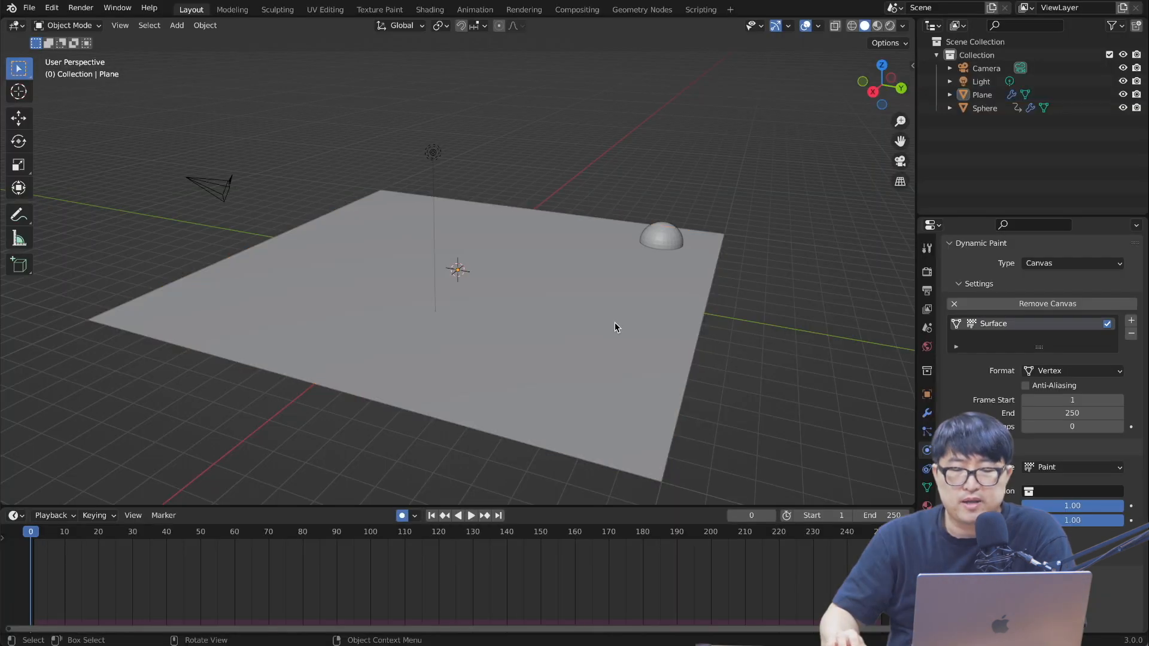
pyautogui.click(616, 323)
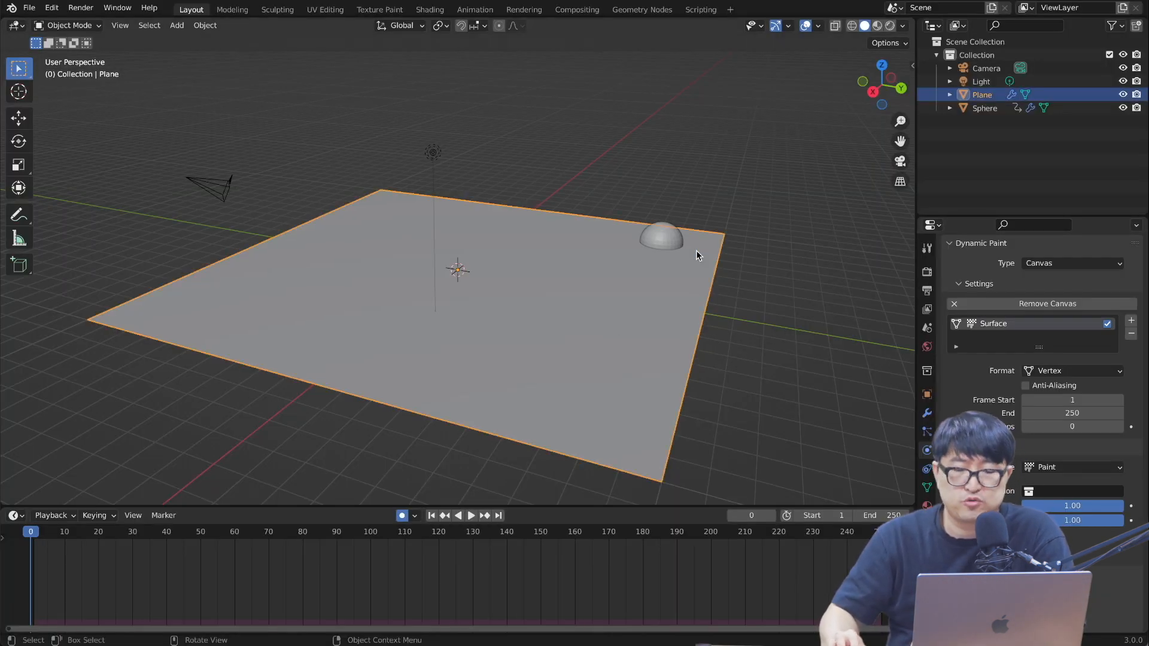
pyautogui.click(657, 236)
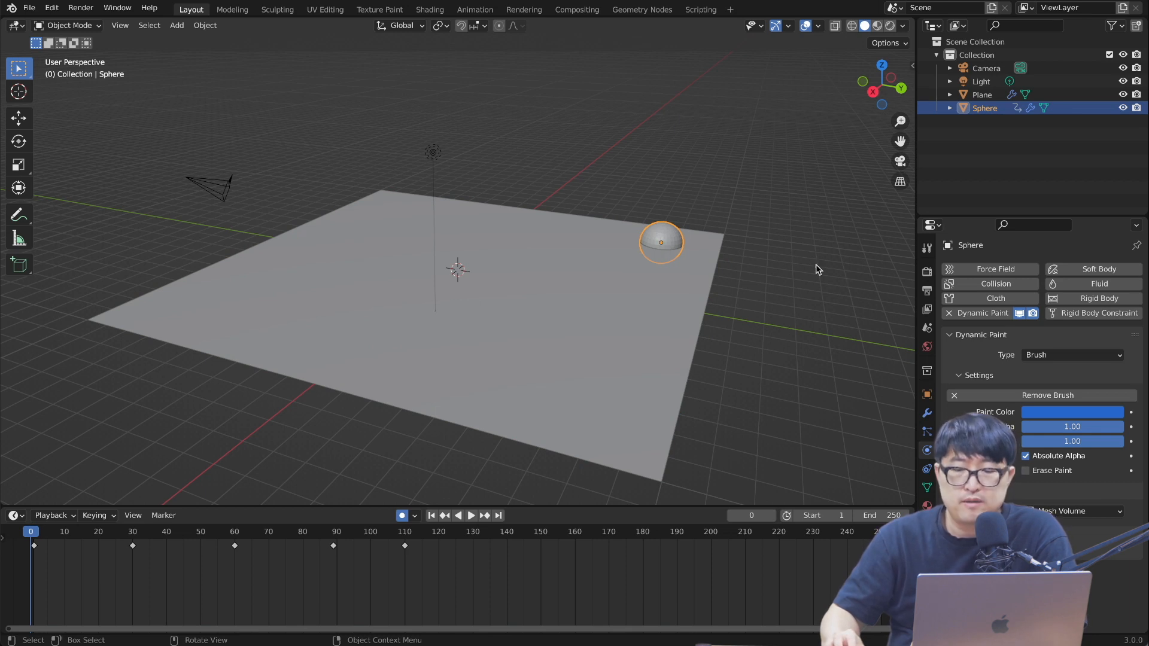
pyautogui.click(802, 332)
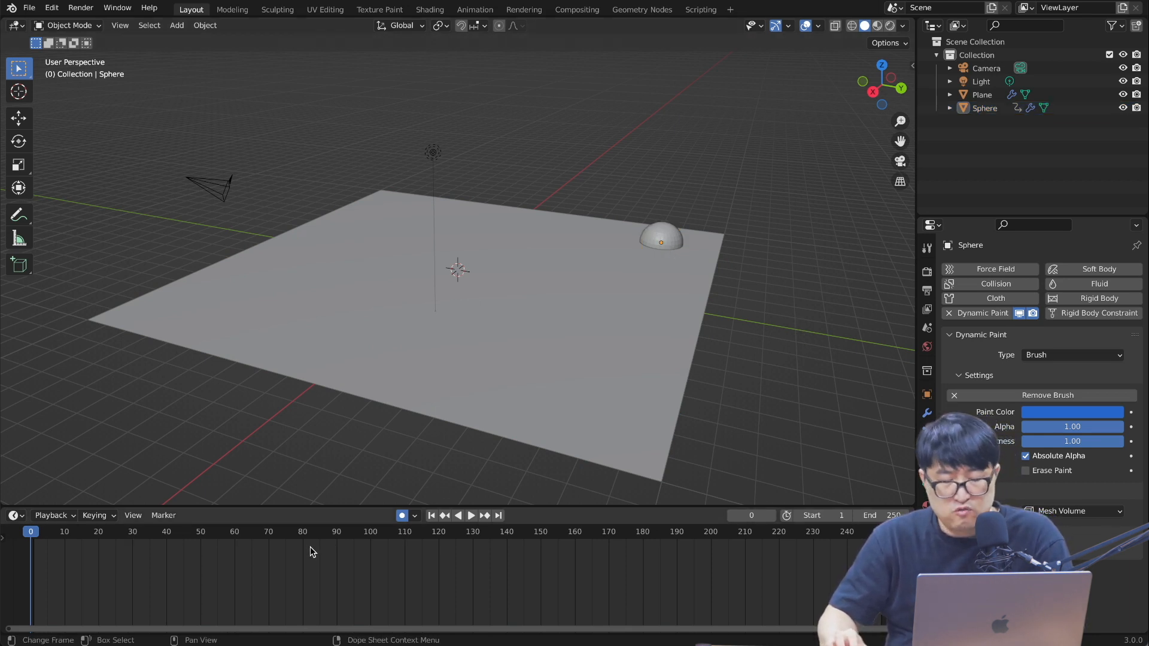
pyautogui.press('space')
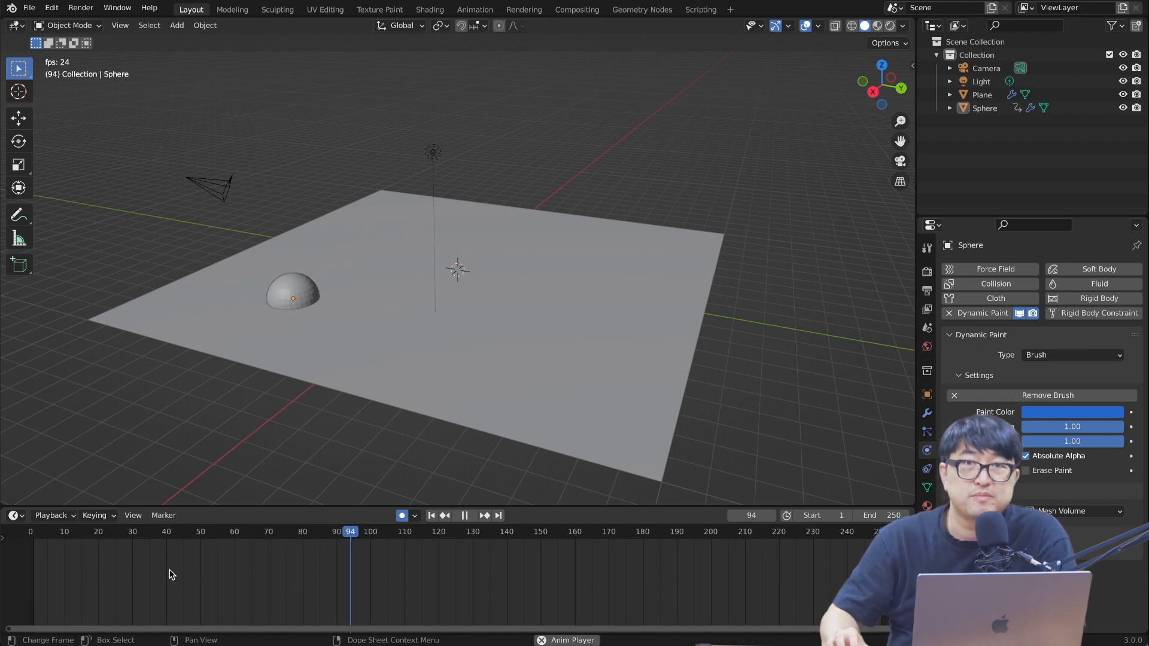
pyautogui.press('space')
# Set the solid viewport shading color to Vertex.
pyautogui.moveTo(383, 383); pyautogui.dragTo(418, 401, button='middle')
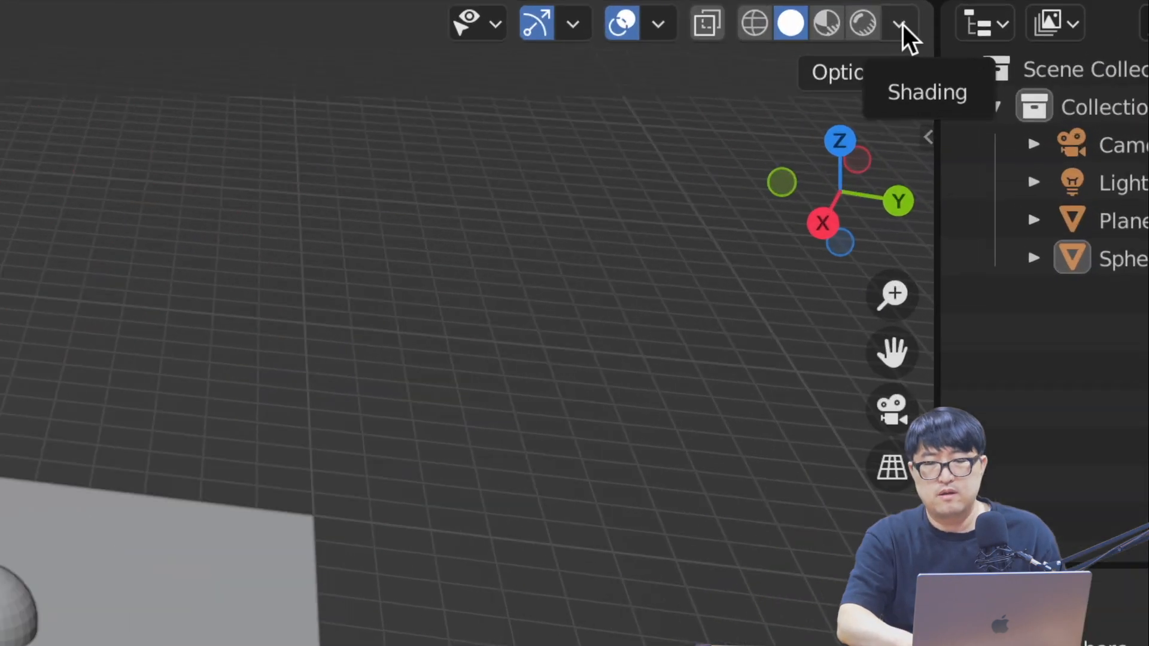
pyautogui.click(903, 25)
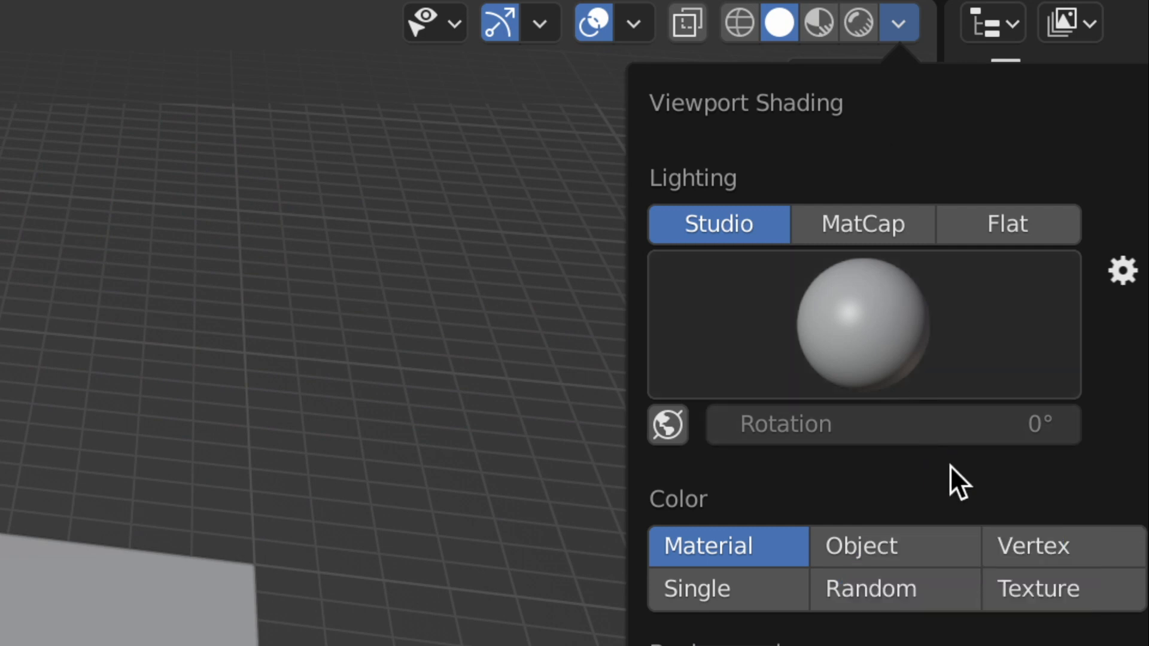
pyautogui.click(1050, 536)
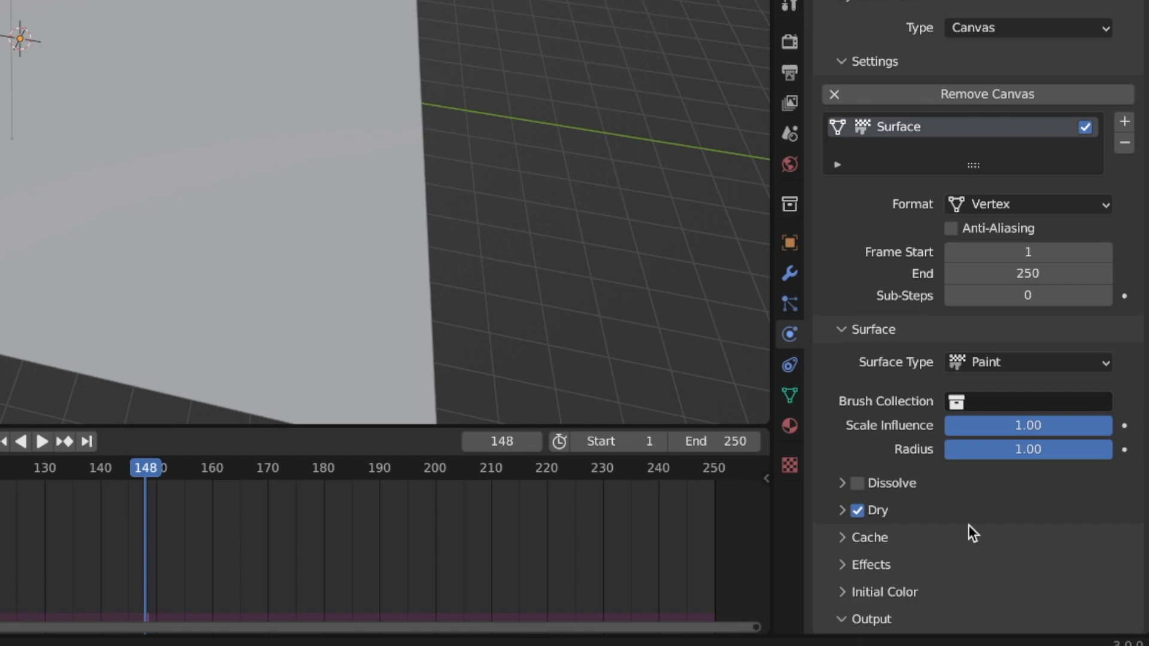
# Add the Paintmap output layer to the plane's canvas and replay the animation from frame 0.
pyautogui.scroll(-3, 968, 525)
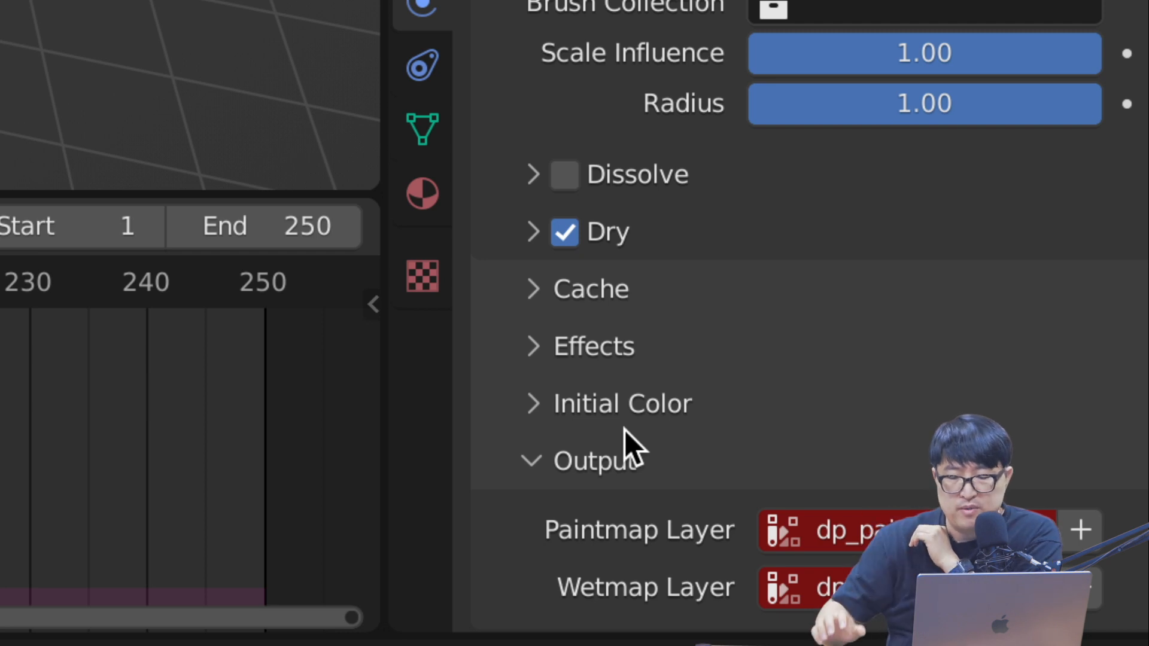
pyautogui.click(1079, 529)
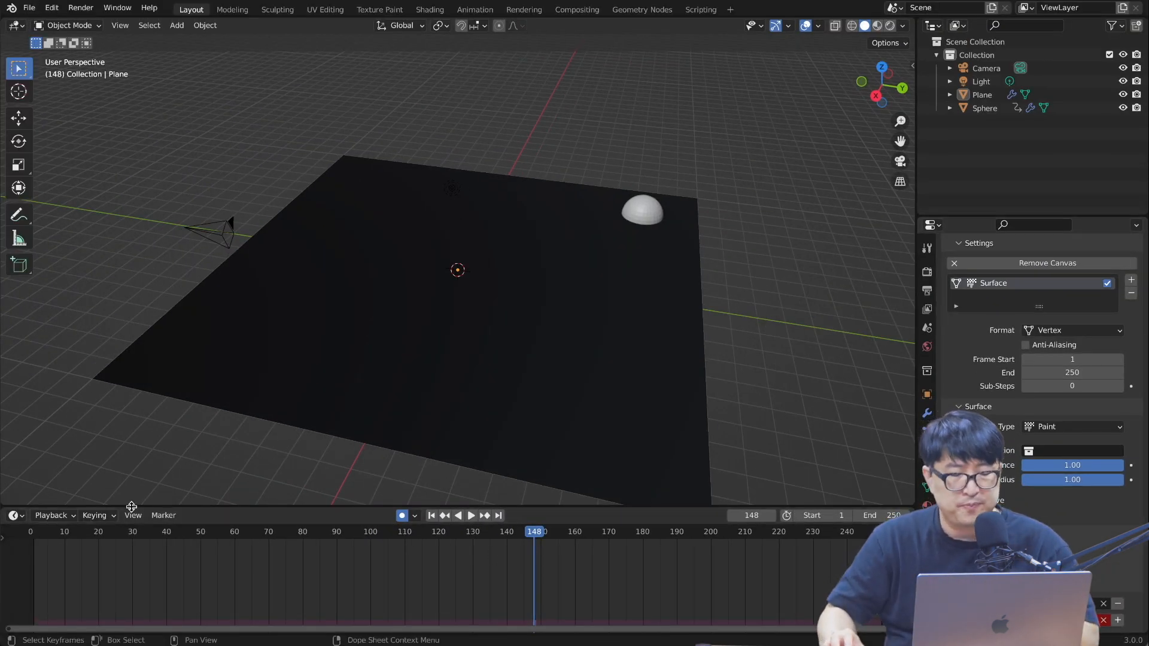
pyautogui.moveTo(86, 533); pyautogui.dragTo(30, 532)
pyautogui.press('space')
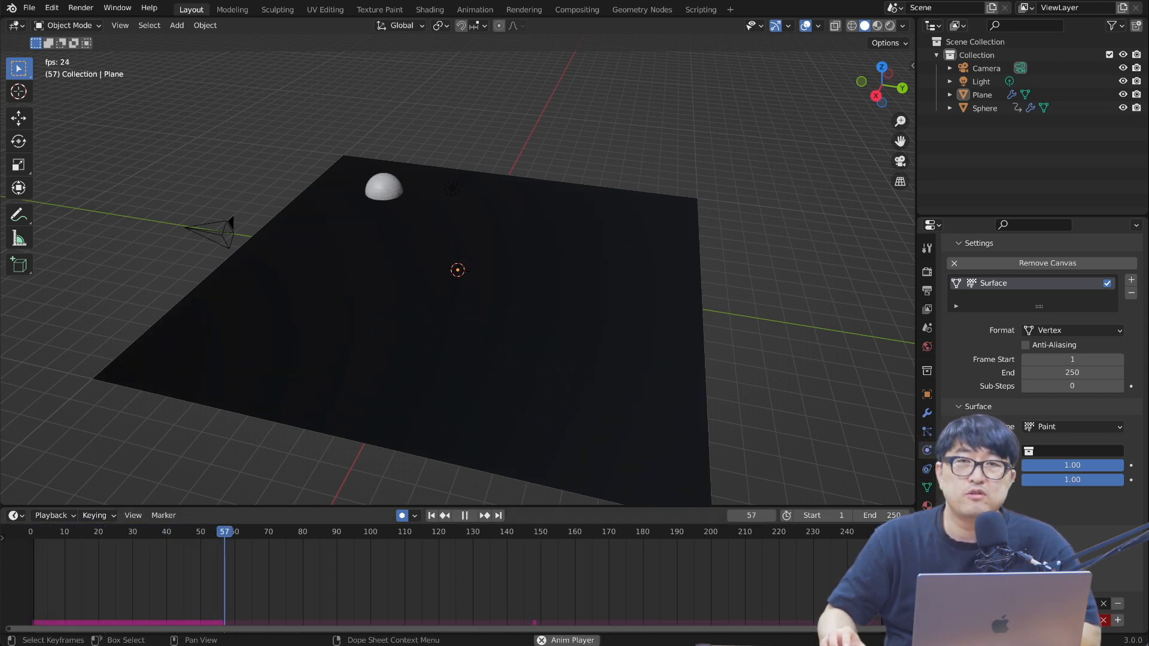
pyautogui.press('space')
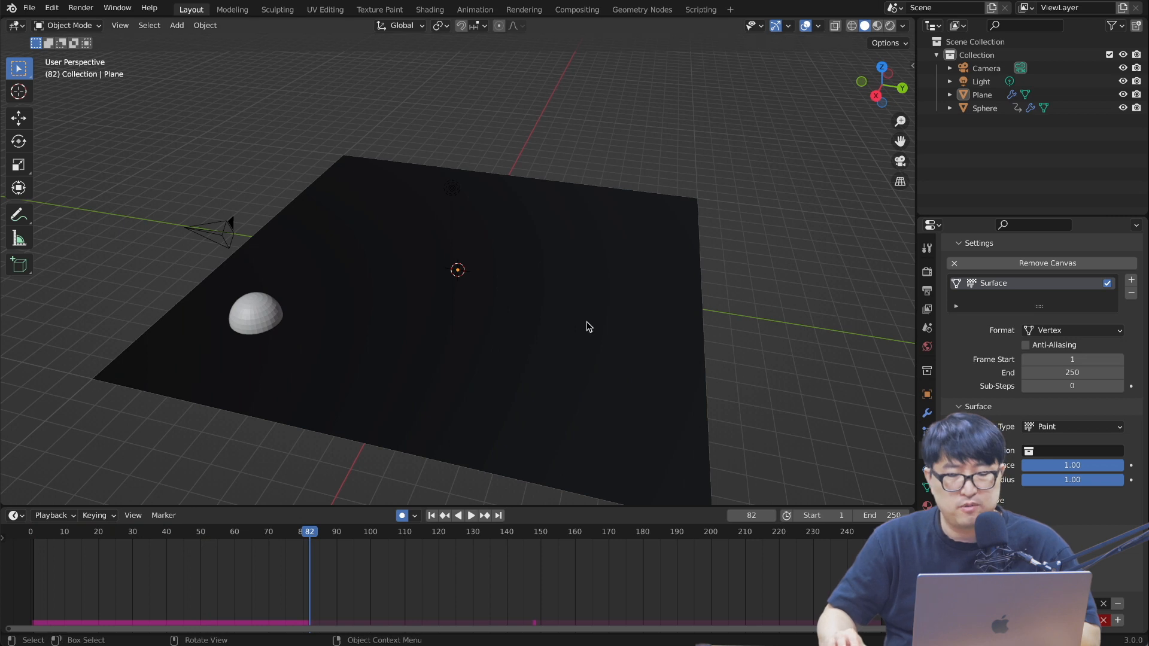
# Inspect the plane's vertices in Edit Mode and return to Object Mode.
pyautogui.click(587, 321)
pyautogui.press('Tab')
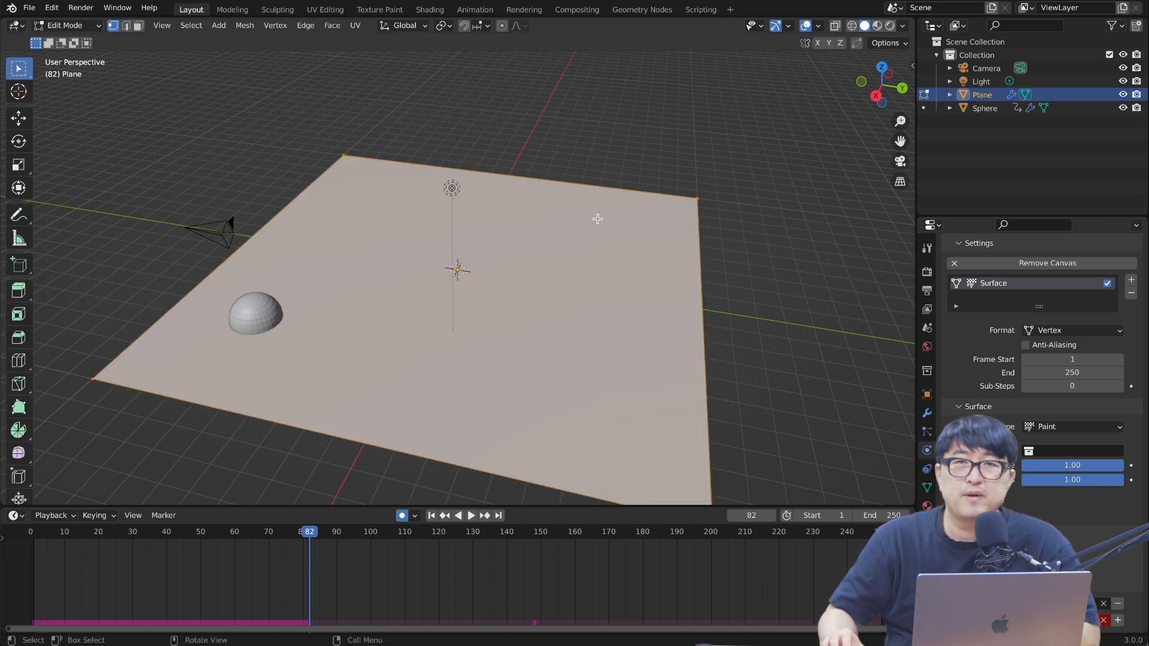
pyautogui.press('Tab')
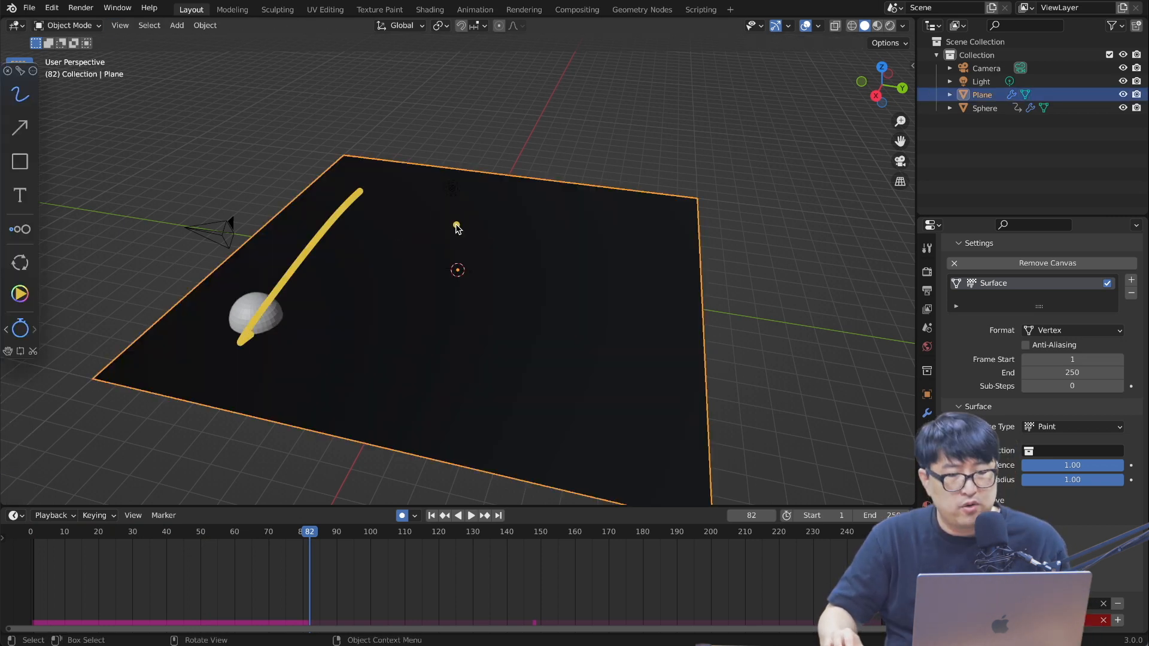
pyautogui.moveTo(460, 215); pyautogui.dragTo(417, 317)
pyautogui.moveTo(604, 189); pyautogui.dragTo(558, 361)
pyautogui.moveTo(664, 244); pyautogui.dragTo(621, 360)
pyautogui.moveTo(356, 212); pyautogui.dragTo(622, 240)
pyautogui.press('Delete')
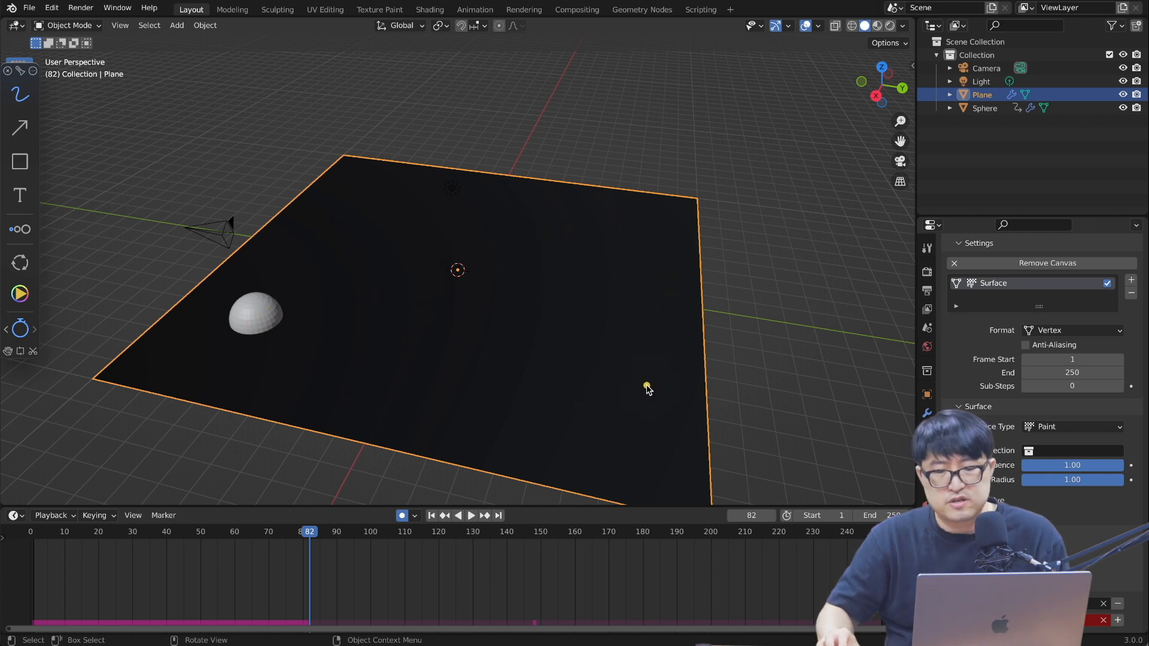
pyautogui.moveTo(1096, 350); pyautogui.dragTo(1034, 361)
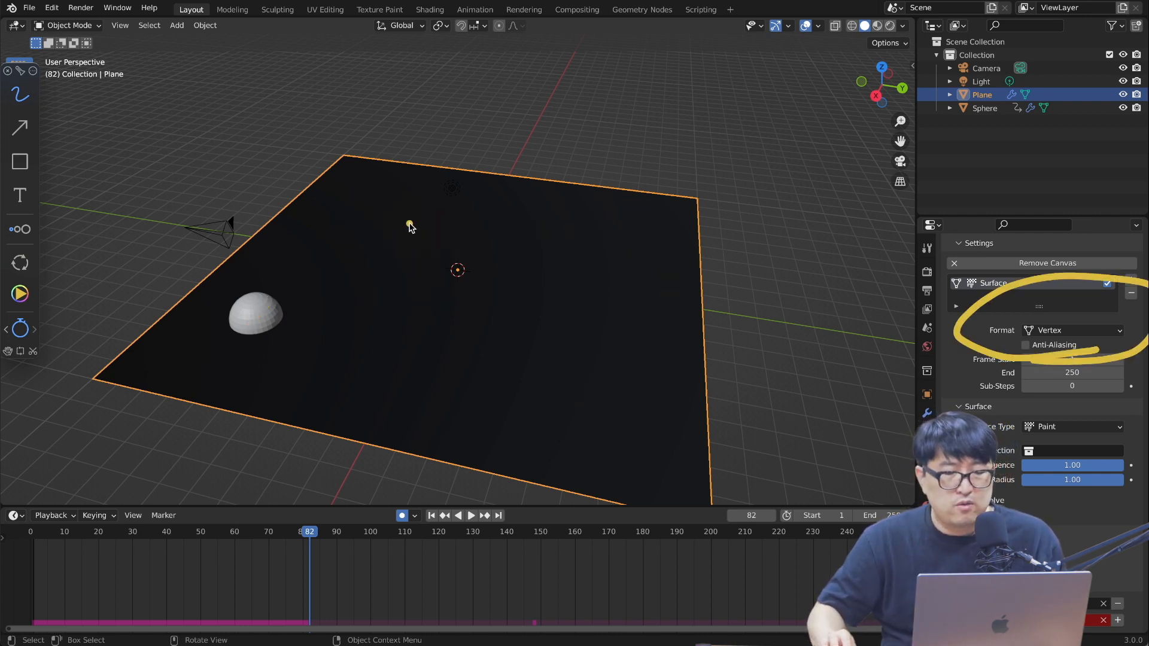
pyautogui.moveTo(479, 258); pyautogui.dragTo(341, 329)
pyautogui.moveTo(670, 232); pyautogui.dragTo(487, 374)
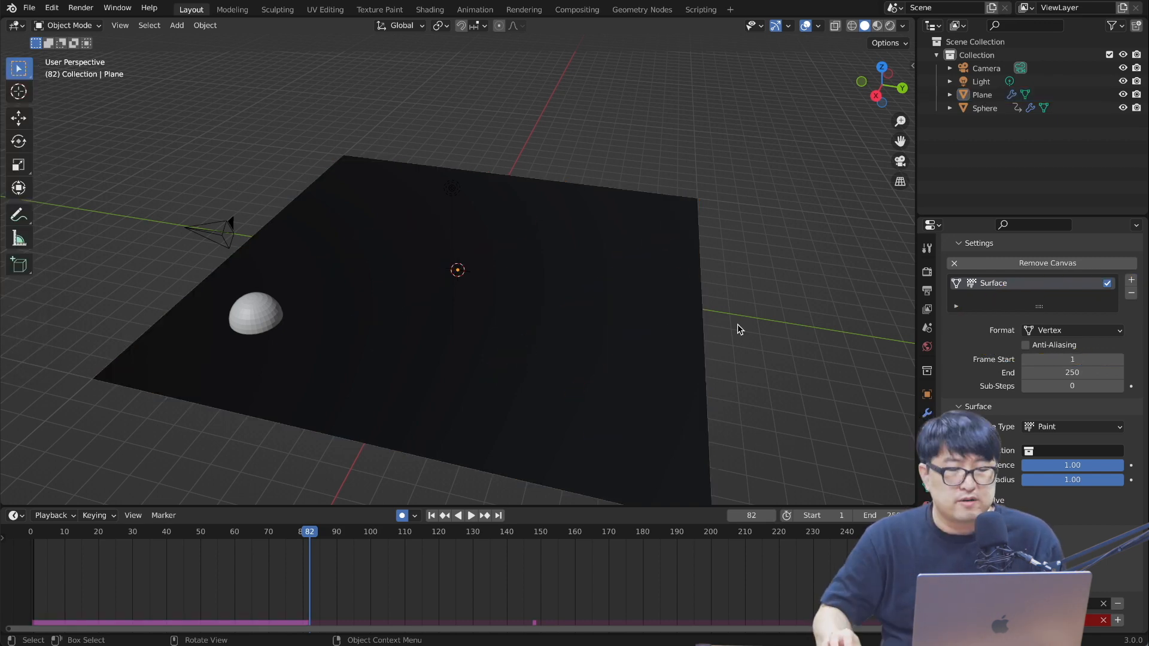
# Subdivide the plane's mesh with 50 cuts in Edit Mode and return to Object Mode.
pyautogui.click(593, 320)
pyautogui.press('Tab')
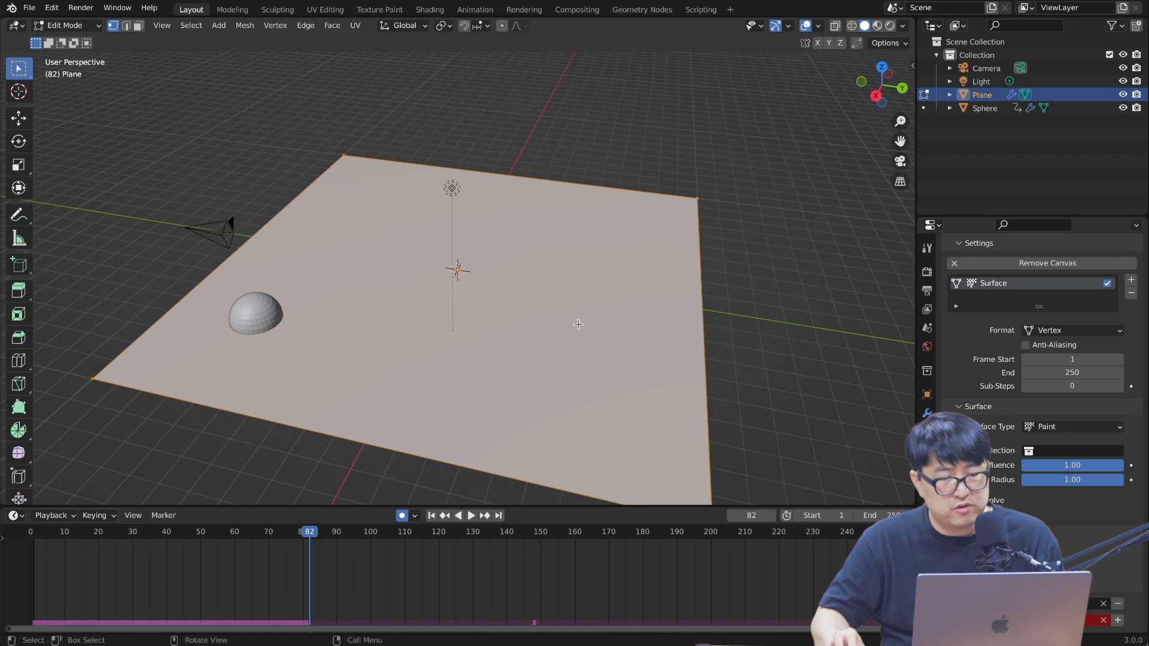
pyautogui.rightClick(549, 302)
pyautogui.click(494, 297)
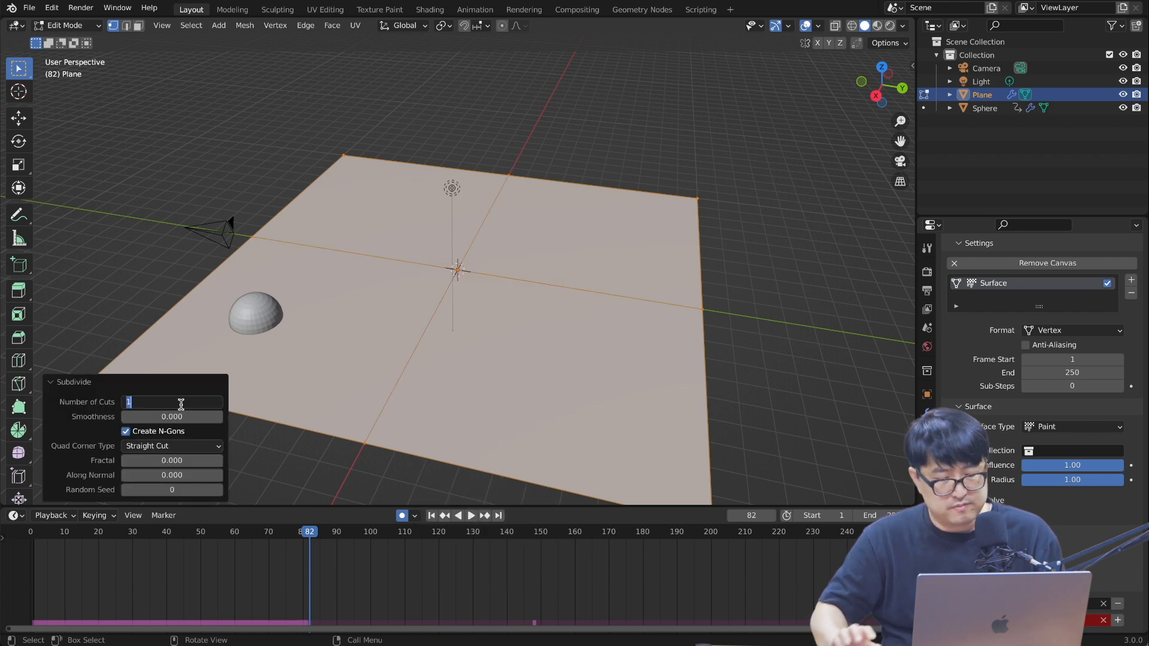
pyautogui.press('Return')
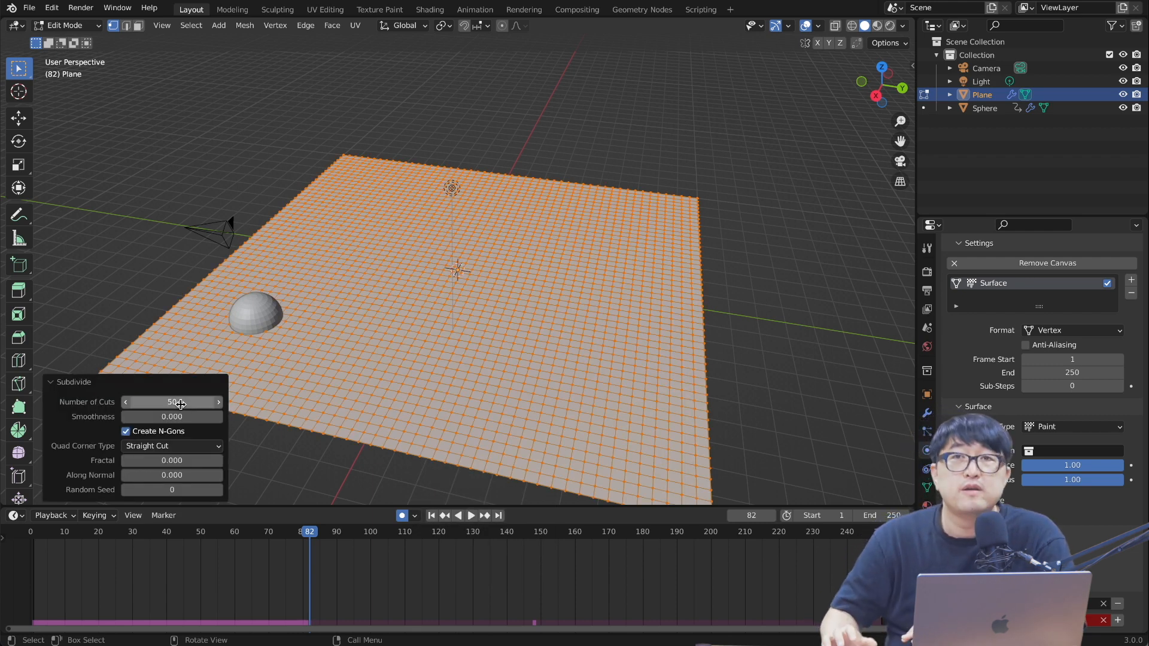
pyautogui.press('Tab')
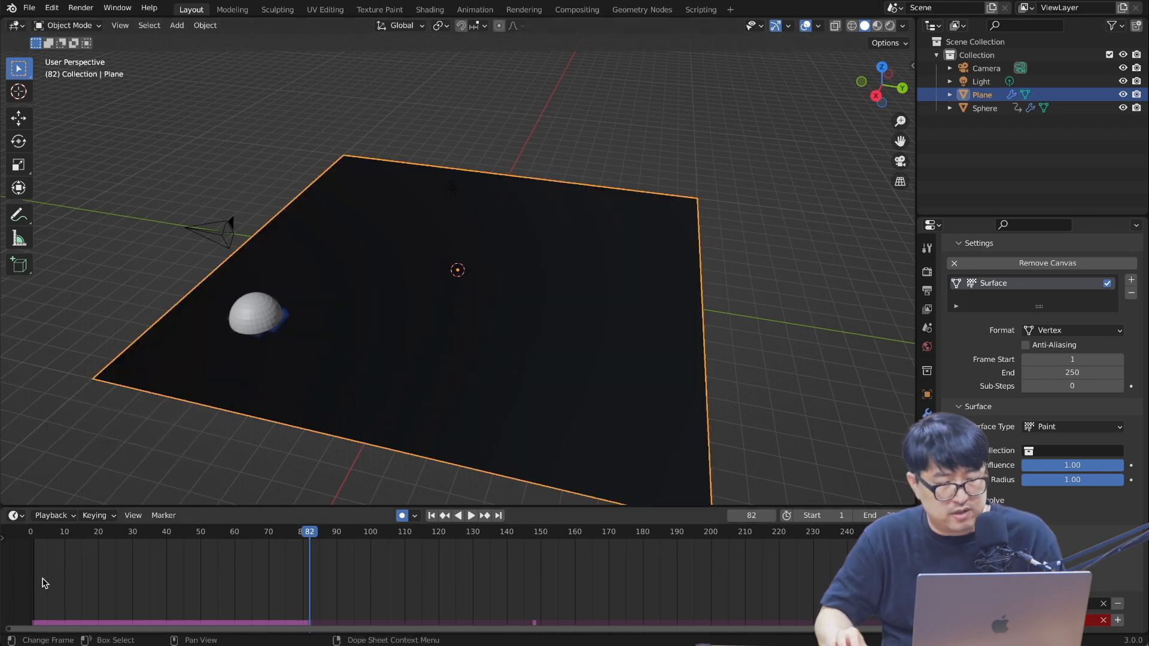
# Play the animation from frame 0 and examine the painted trail on the subdivided plane.
pyautogui.hotkey('alt', 'Tab')
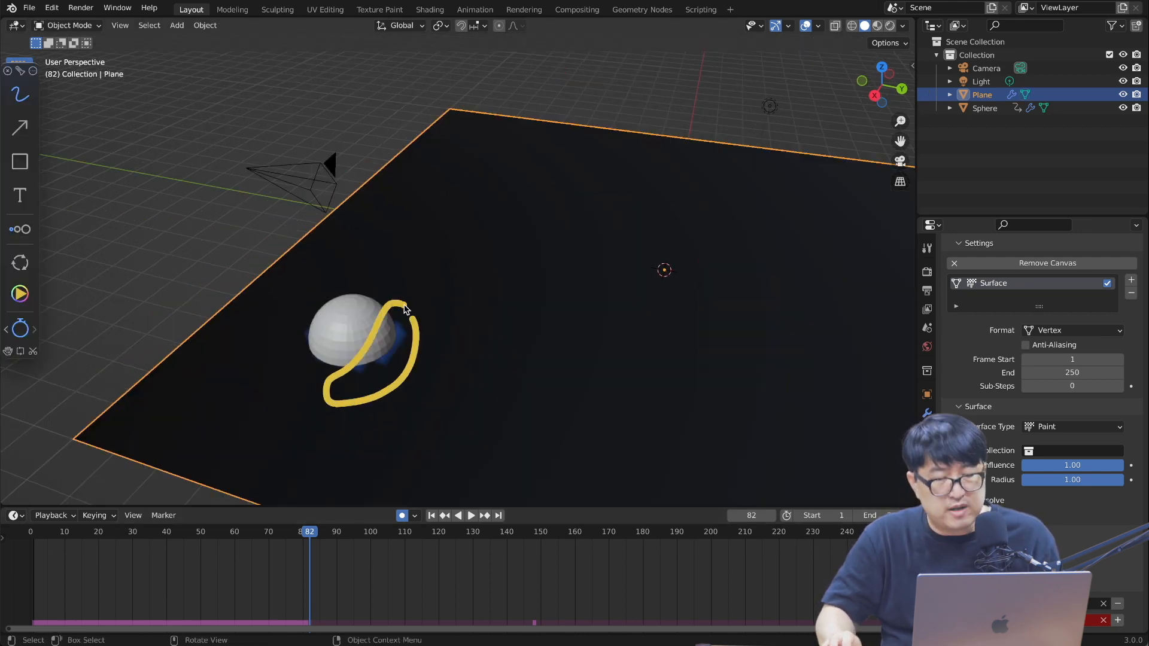
pyautogui.press('Escape')
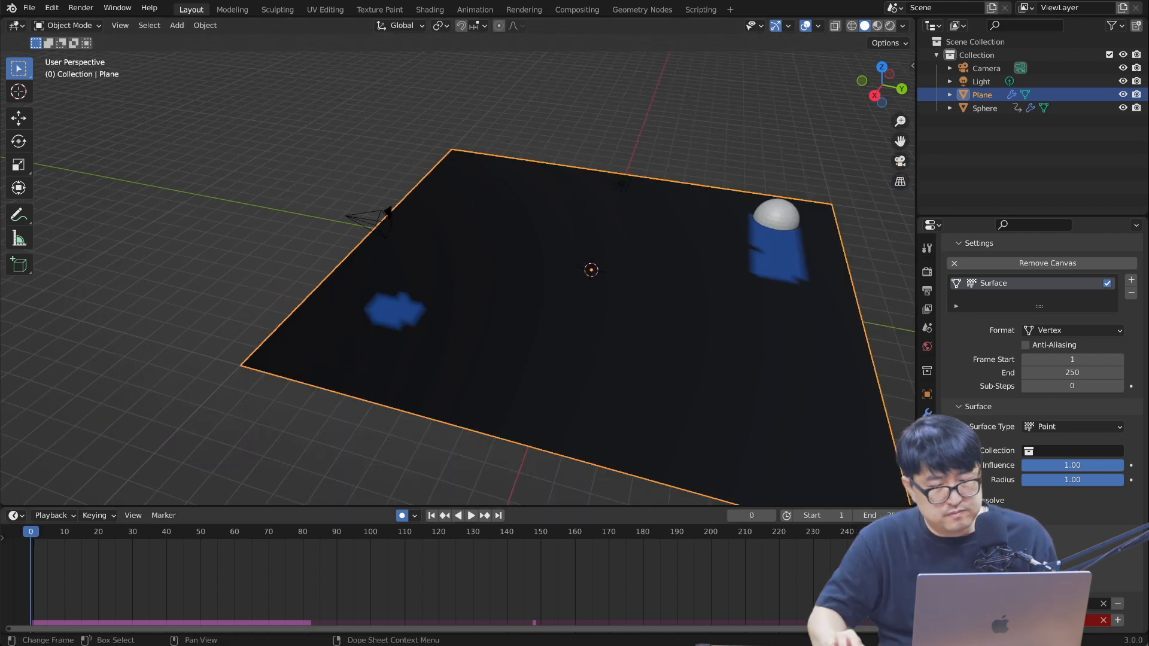
pyautogui.press('space')
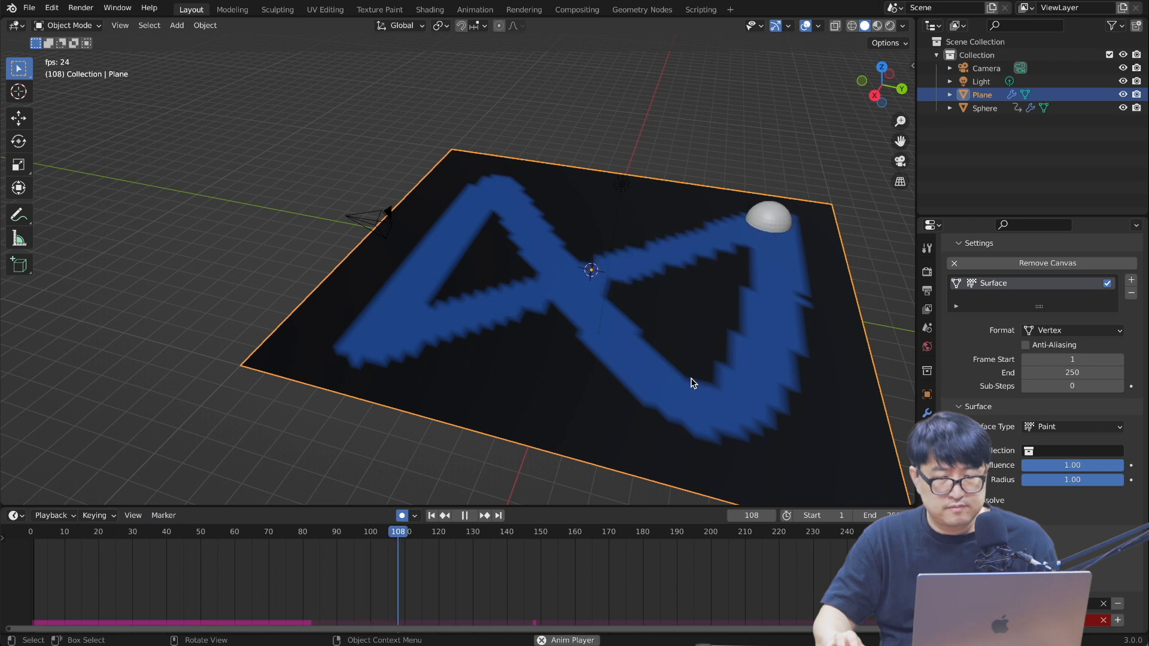
pyautogui.press('space')
pyautogui.moveTo(687, 382); pyautogui.dragTo(634, 333, button='middle')
pyautogui.moveTo(626, 233); pyautogui.dragTo(621, 225, button='middle')
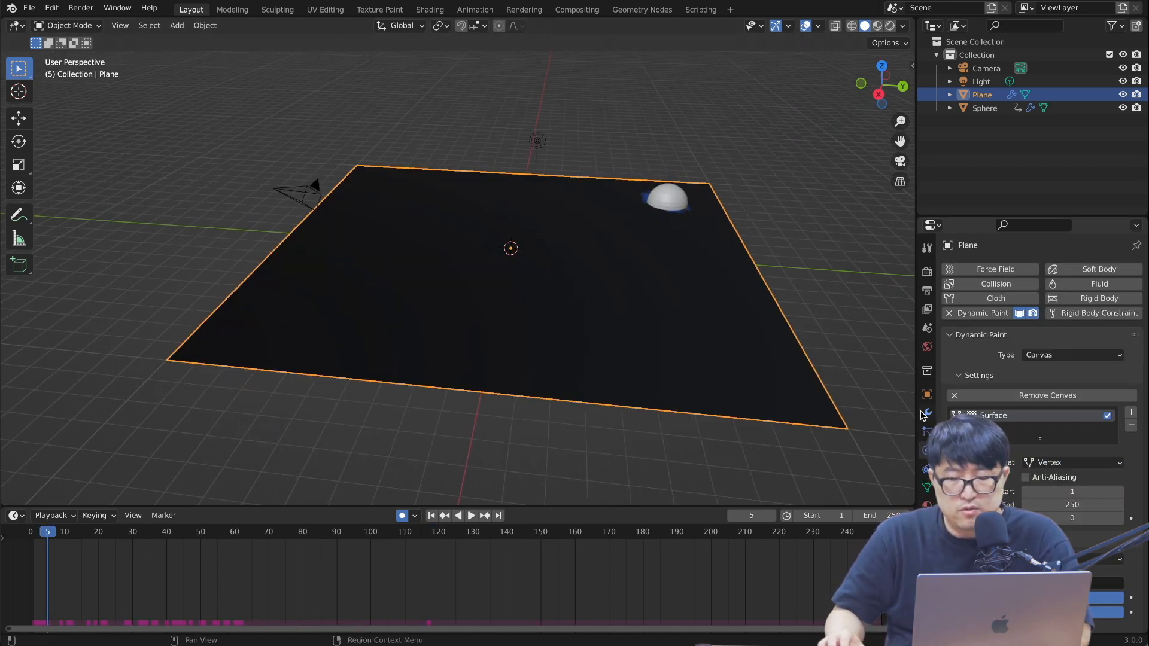
# Add a Subdivision Surface modifier to the plane and place it above the Dynamic Paint modifier in the stack.
pyautogui.click(927, 414)
pyautogui.click(1009, 269)
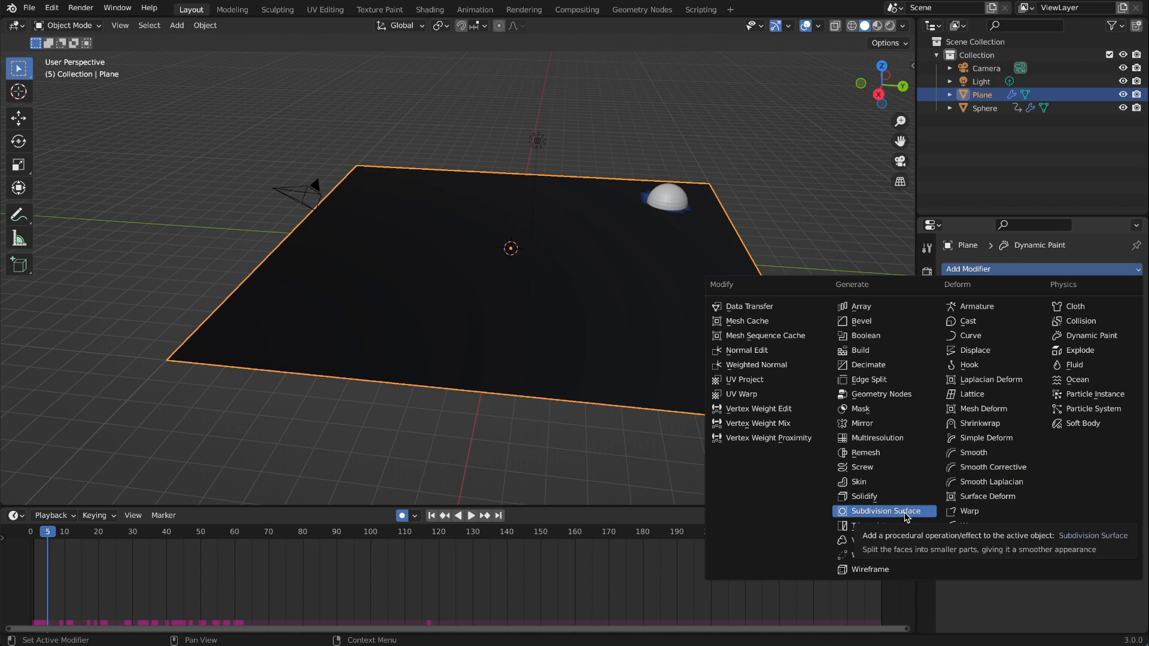
pyautogui.click(885, 511)
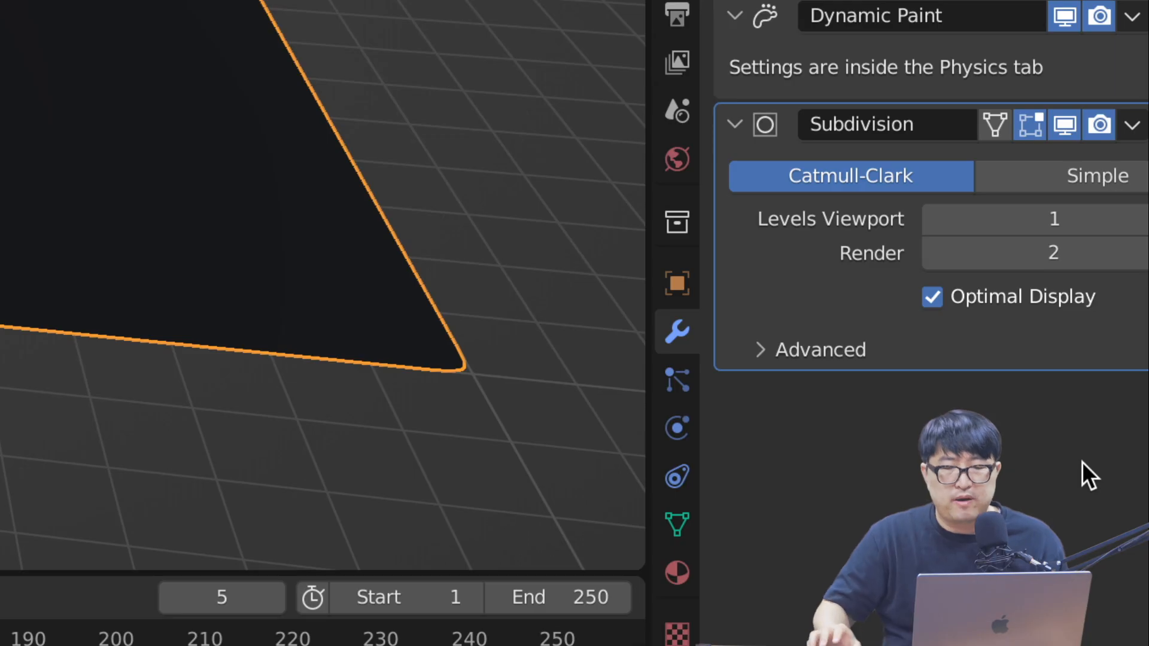
pyautogui.click(818, 44)
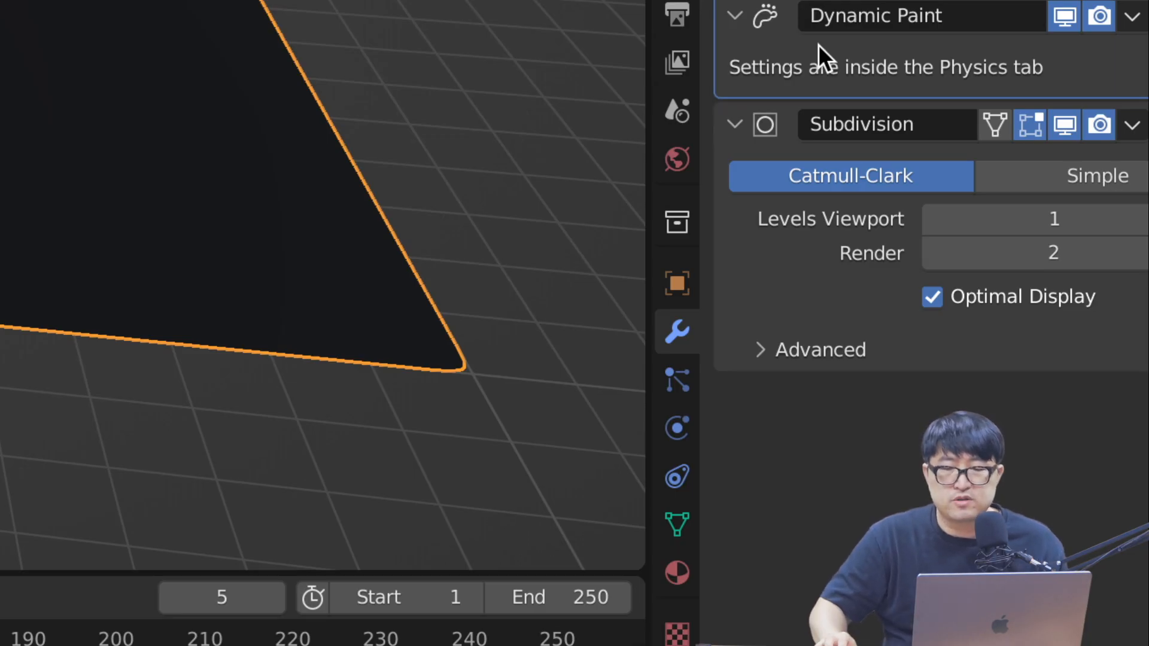
pyautogui.moveTo(1148, 125); pyautogui.dragTo(1148, 0)
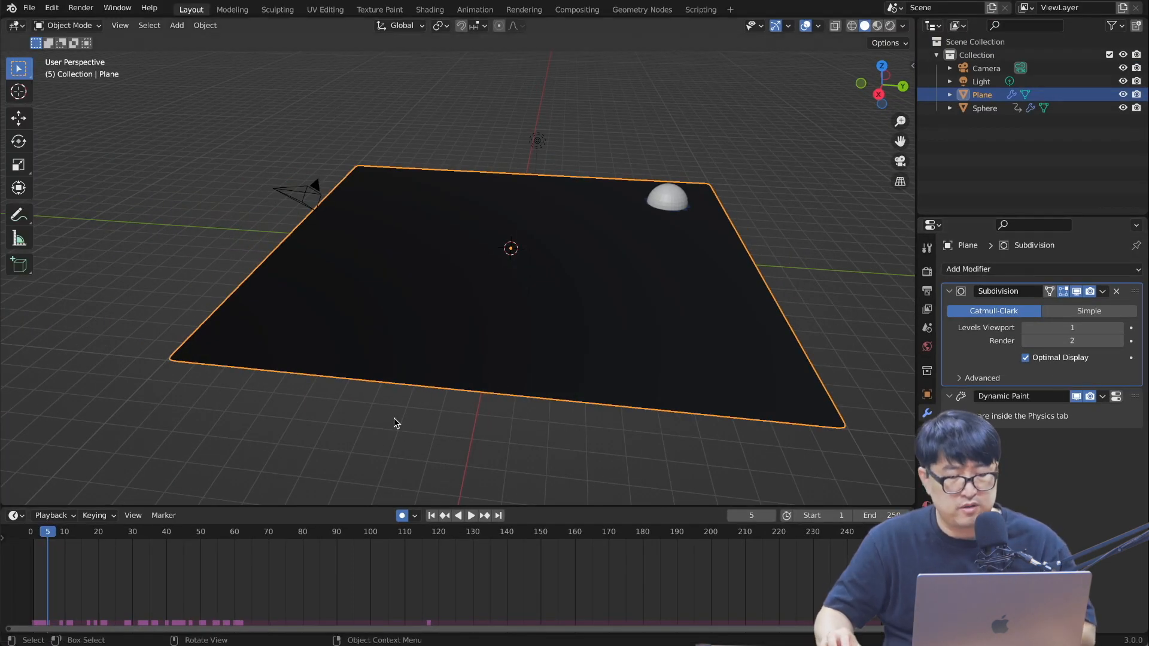
# Replay the animation and examine the edge smoothness of the trail with the Subdivision modifier applied before Dynamic Paint.
pyautogui.press('space')
pyautogui.scroll(5, 408, 359)
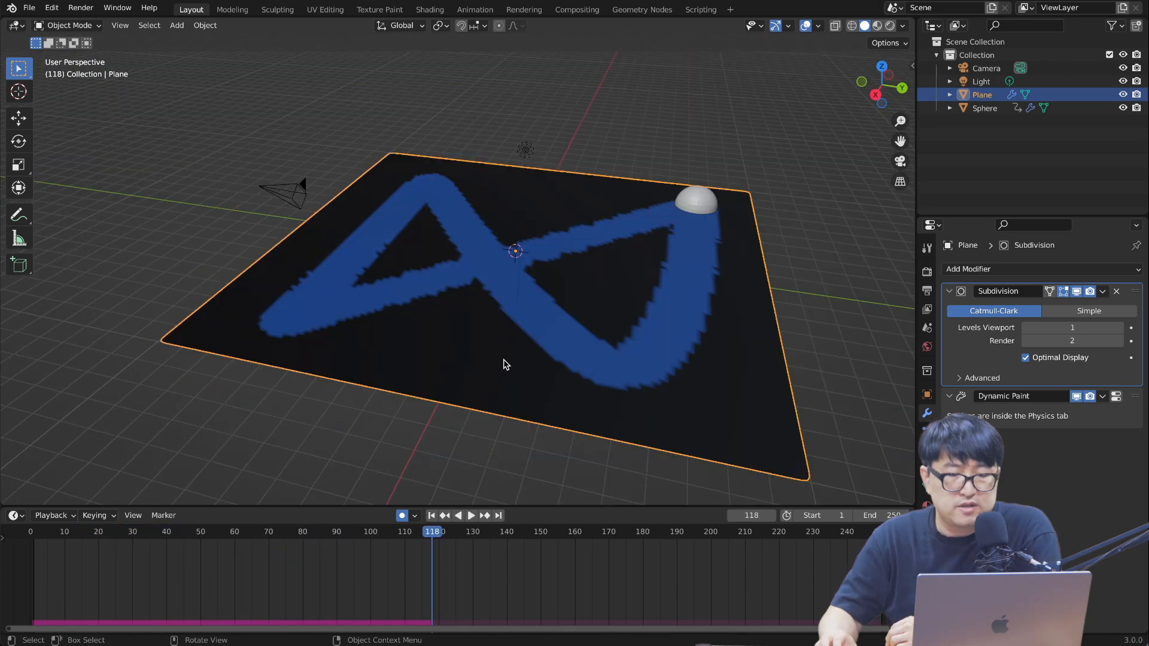
pyautogui.scroll(-5, 504, 359)
pyautogui.scroll(5, 504, 359)
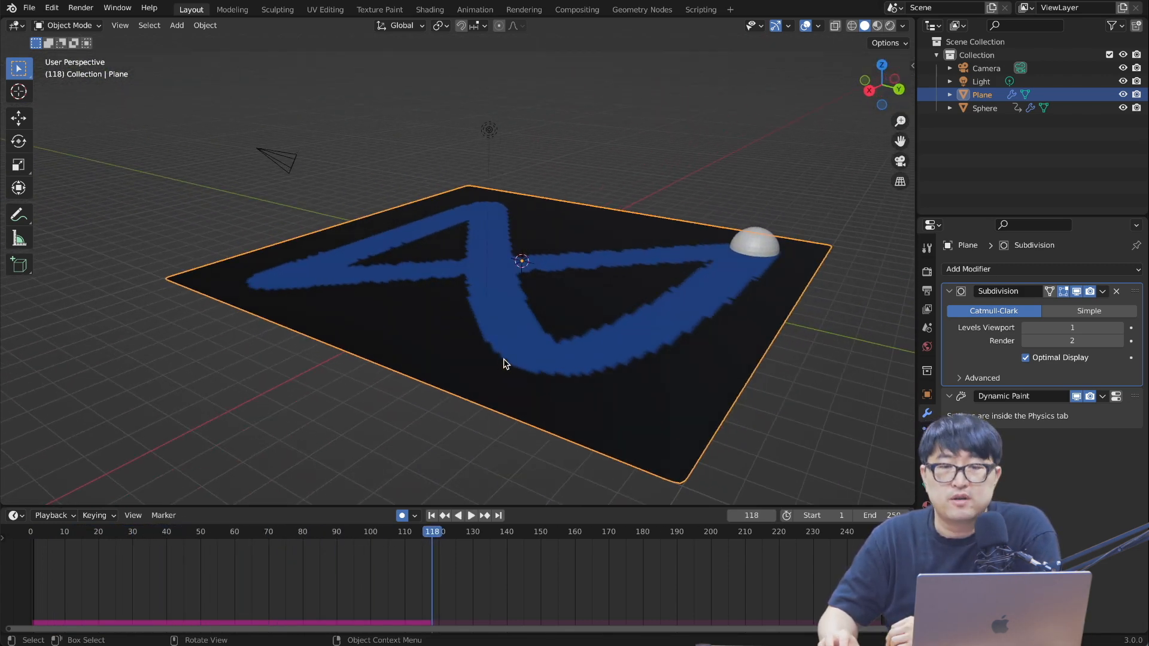
pyautogui.scroll(3, 504, 359)
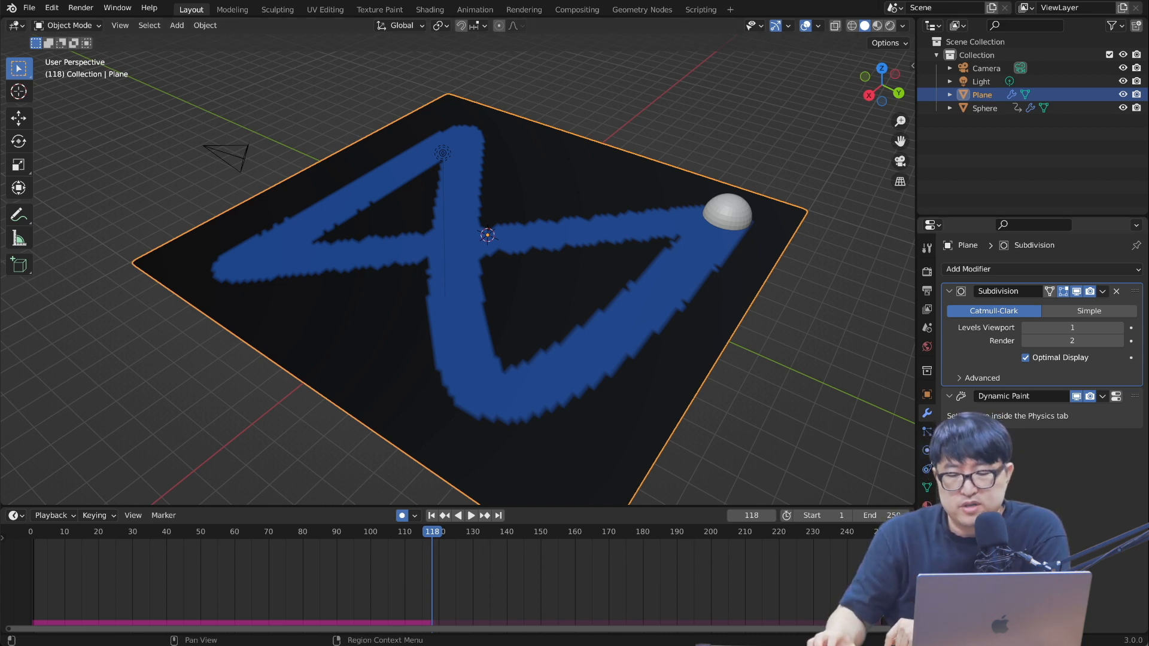
# Change the format of the plane's Dynamic Paint canvas surface to Image Sequence.
pyautogui.click(927, 450)
pyautogui.scroll(-5, 952, 335)
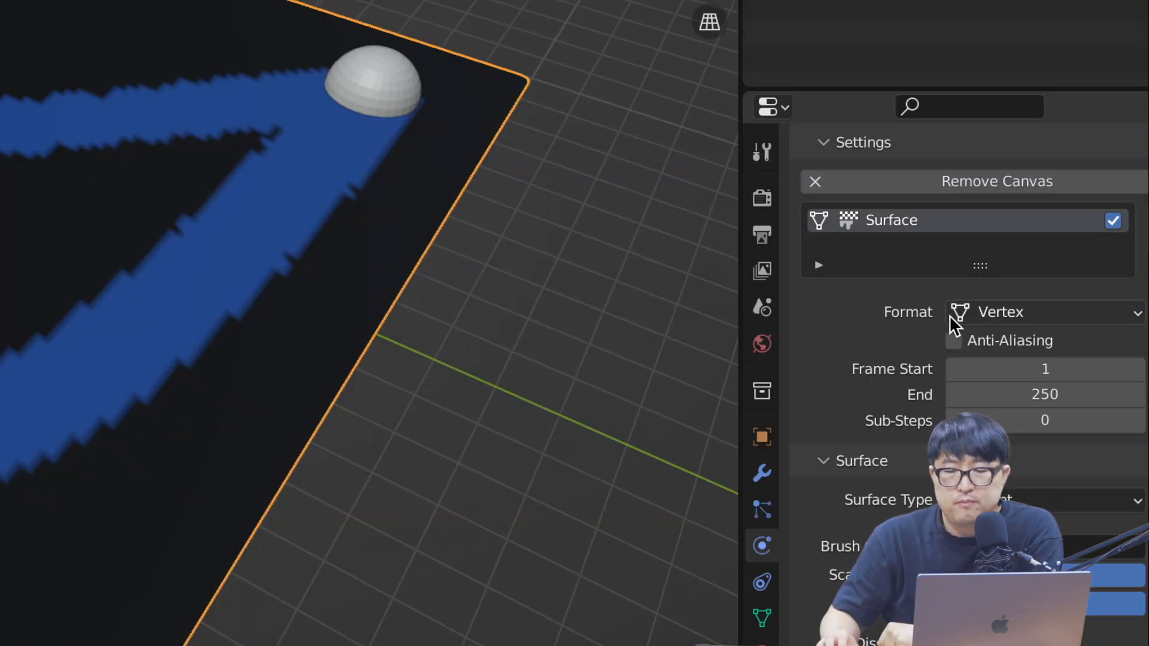
pyautogui.click(988, 312)
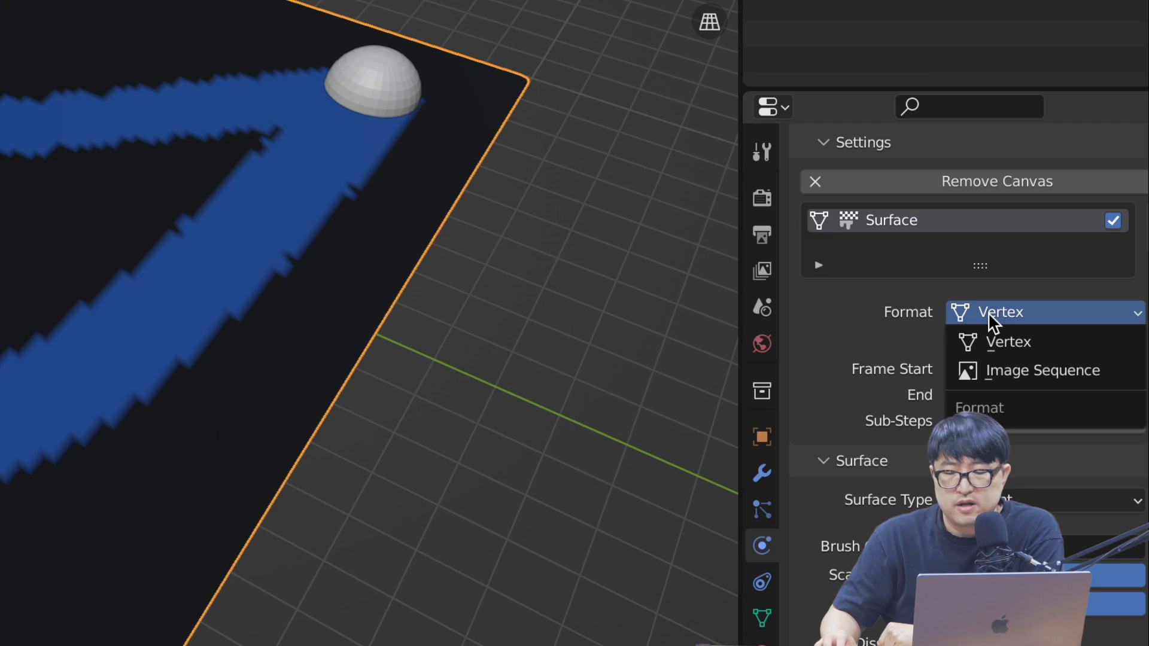
pyautogui.click(996, 370)
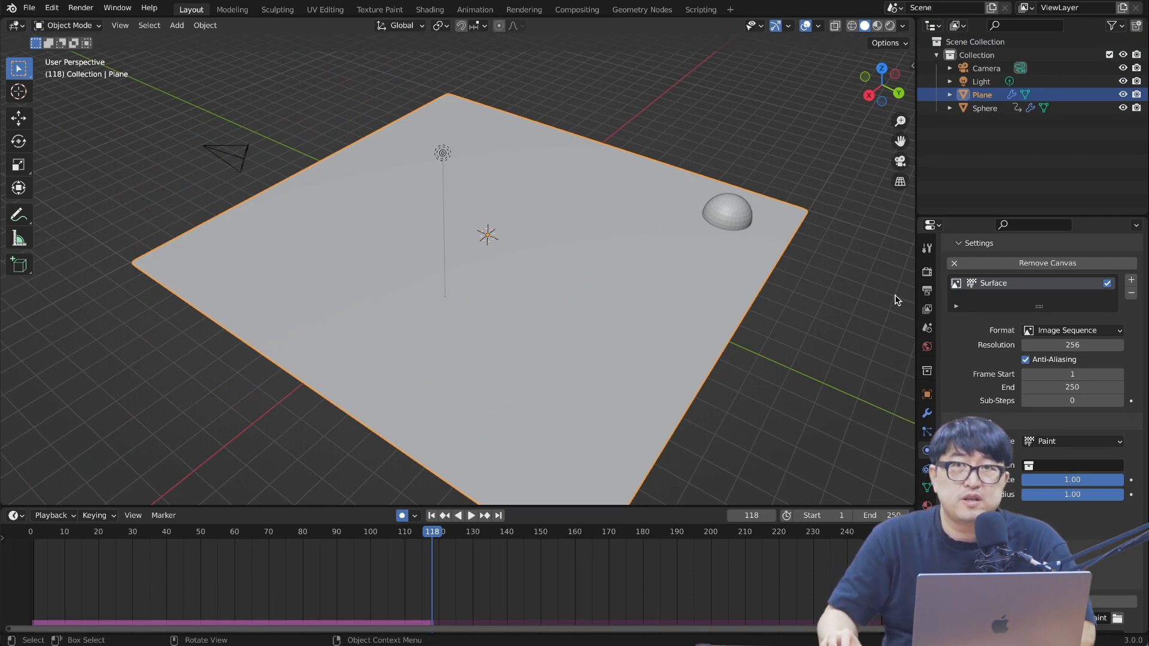
# Hide the existing canvas plane and add a new 20 m plane at the world origin.
pyautogui.moveTo(844, 292); pyautogui.dragTo(738, 318, button='middle')
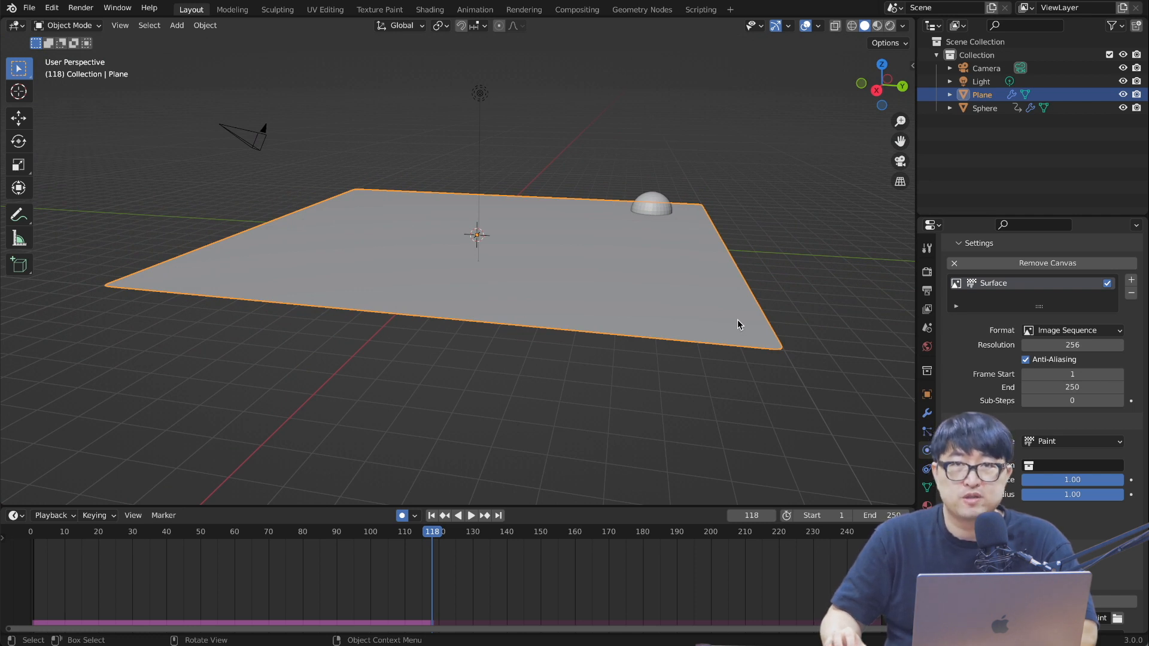
pyautogui.press('h')
pyautogui.hotkey('shift', 'a')
pyautogui.click(566, 281)
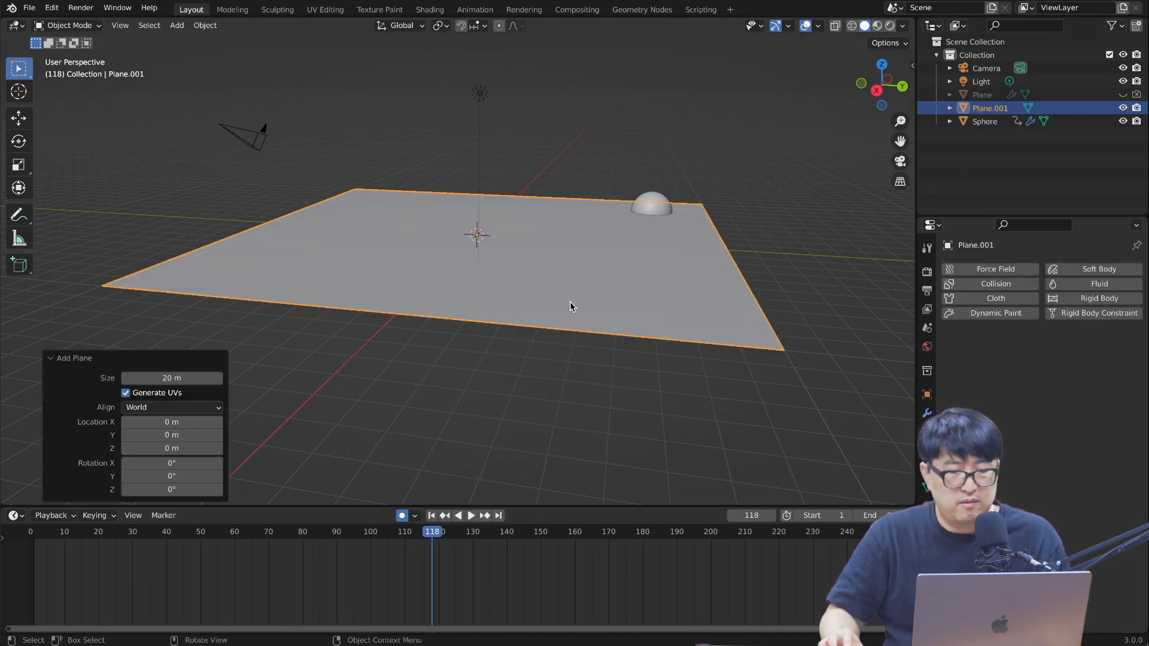
# Enable Dynamic Paint on the new plane as a canvas with its surface format set to Image Sequence.
pyautogui.moveTo(570, 307); pyautogui.dragTo(605, 281, button='middle')
pyautogui.click(995, 313)
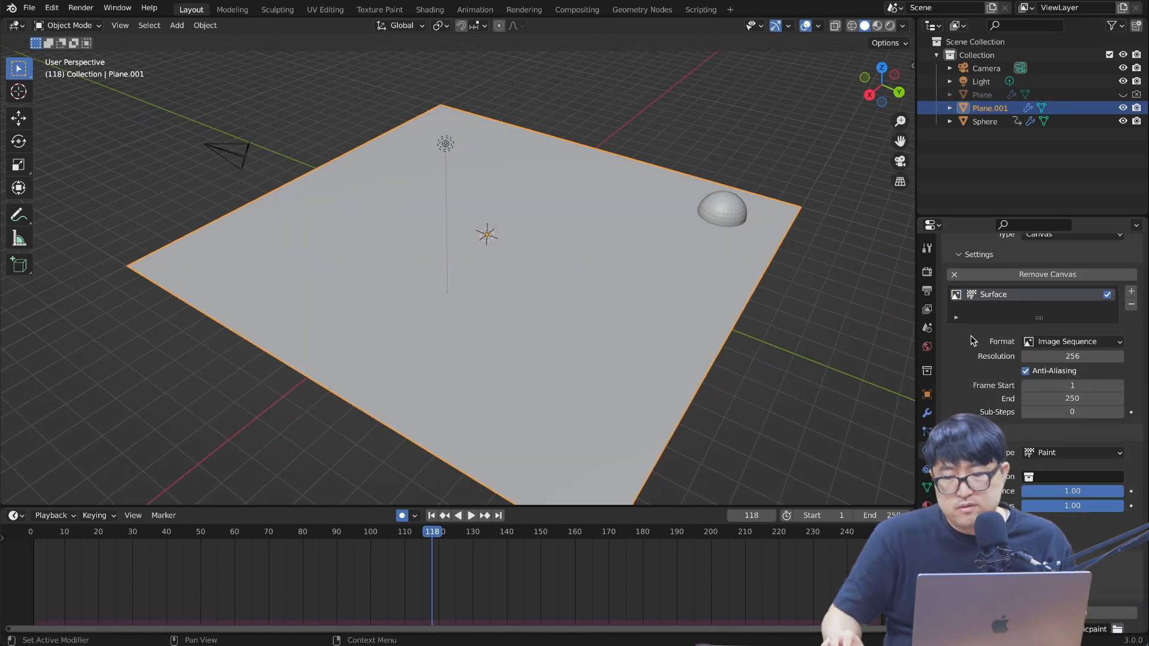
pyautogui.scroll(-2, 971, 336)
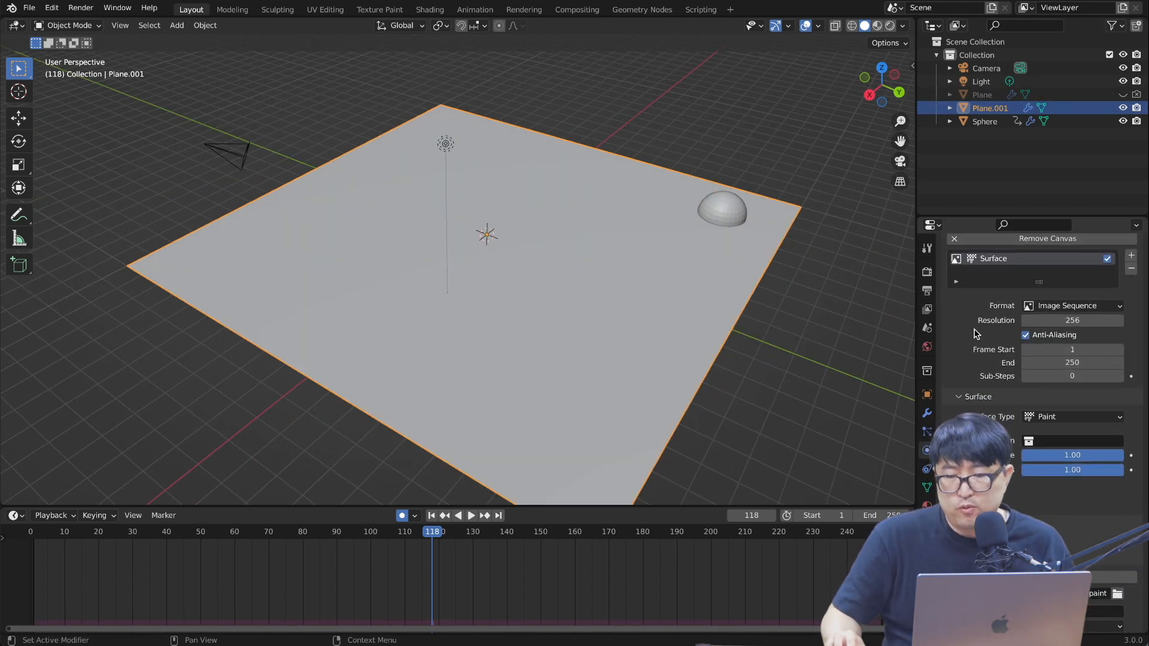
pyautogui.scroll(-2, 975, 333)
pyautogui.scroll(4, 973, 331)
pyautogui.click(1071, 368)
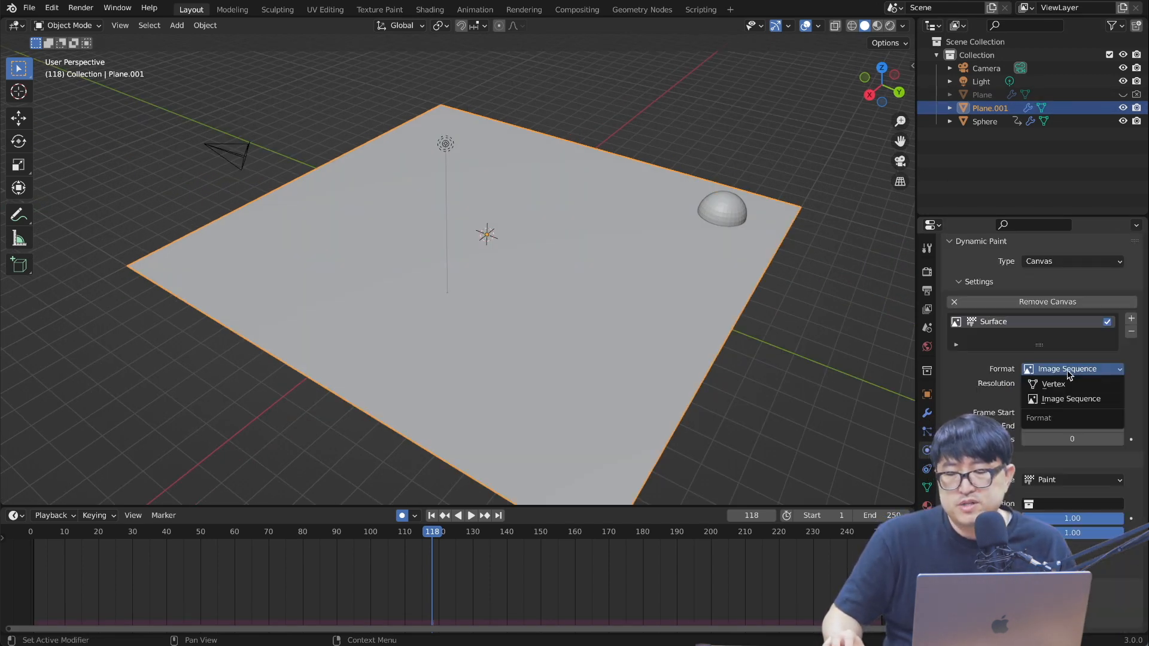
pyautogui.click(1068, 398)
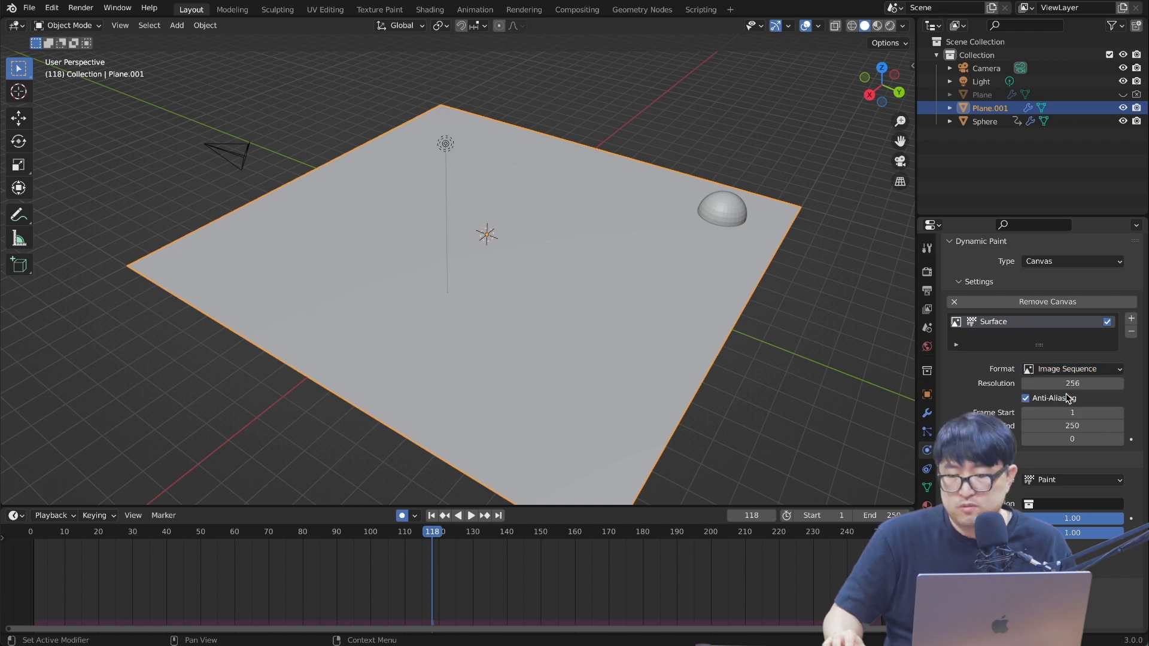
# Set the canvas output's cache path to a new Desktop folder named DYNAMIC PAINT and its UV map to UVMap.
pyautogui.scroll(-4, 965, 393)
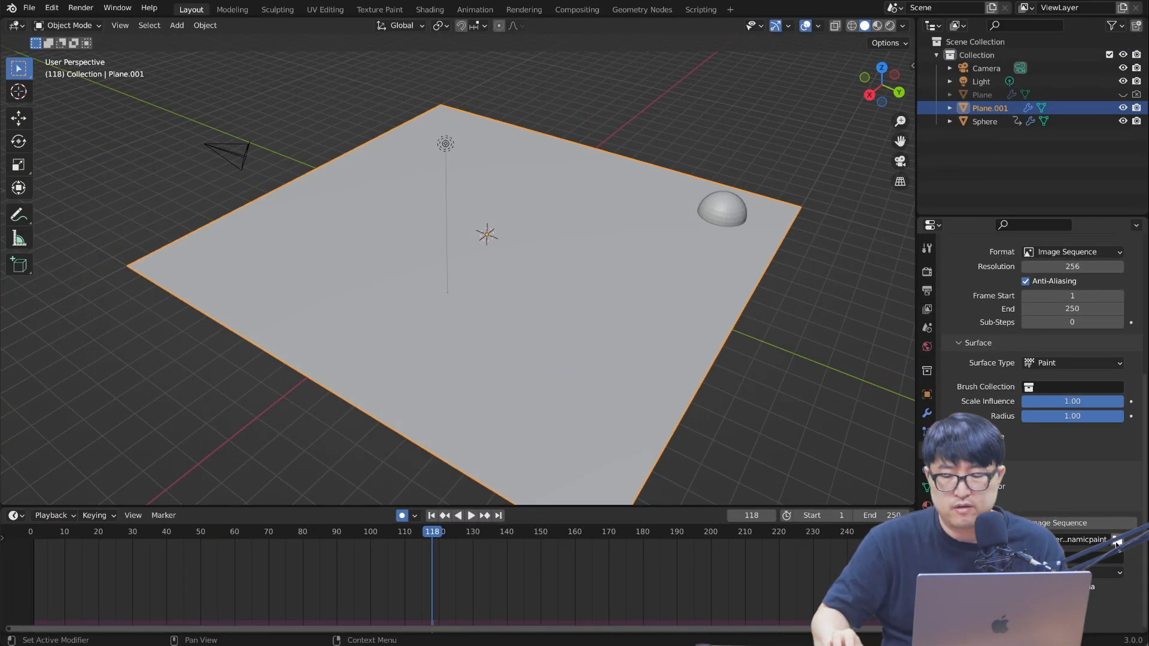
pyautogui.click(1039, 303)
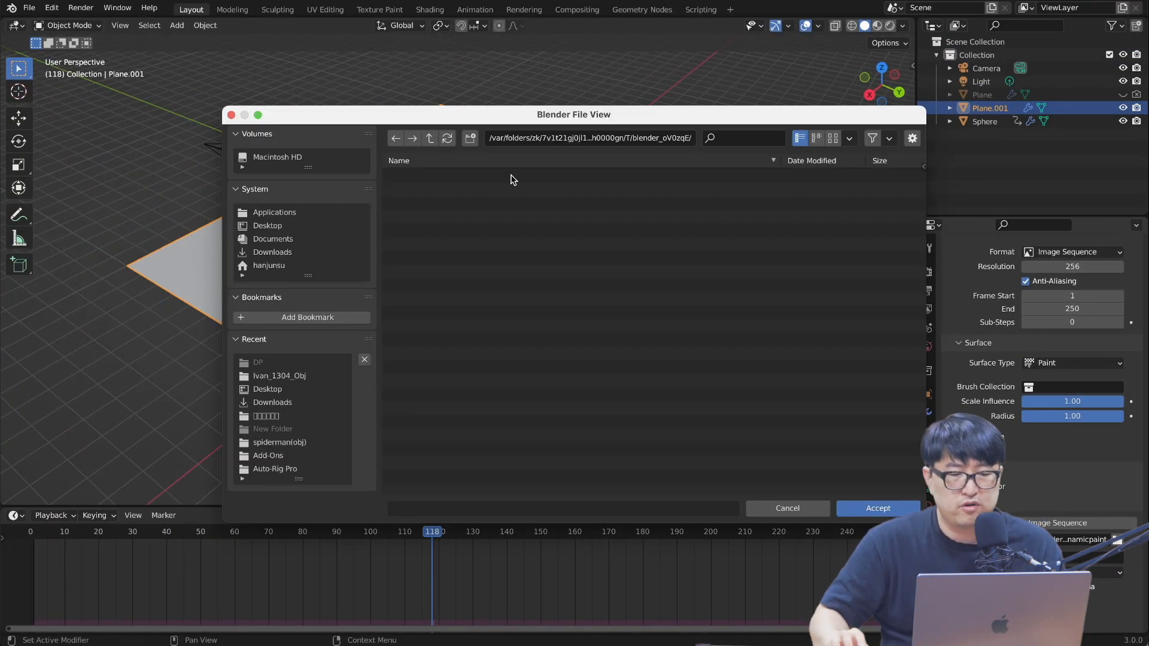
pyautogui.click(281, 225)
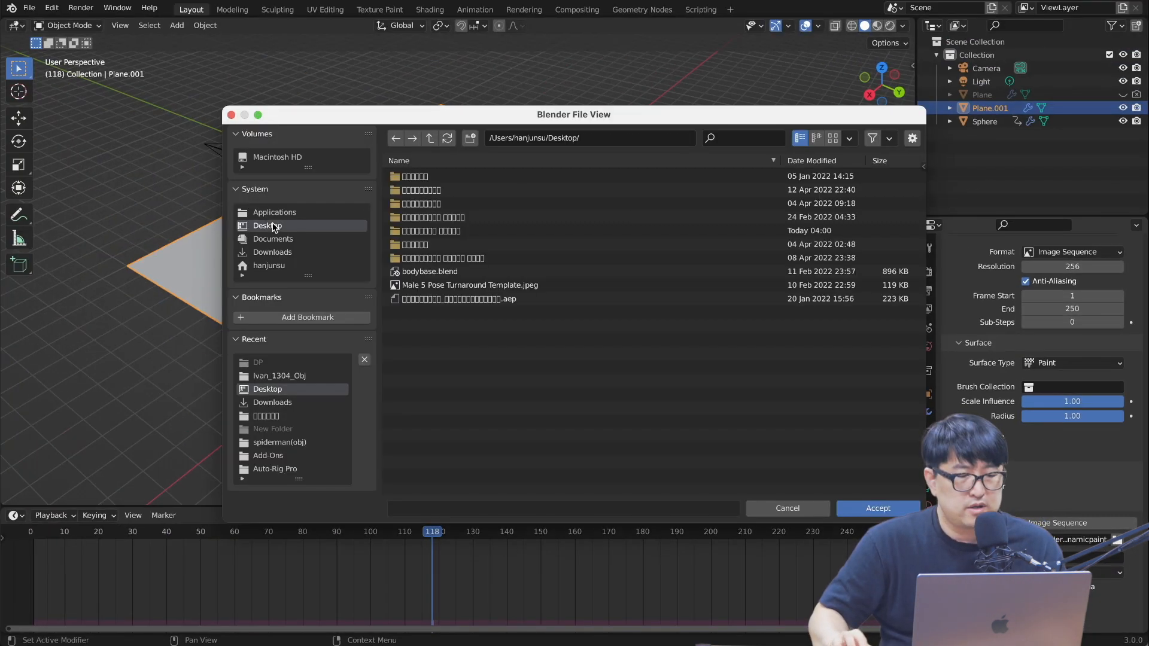
pyautogui.click(470, 139)
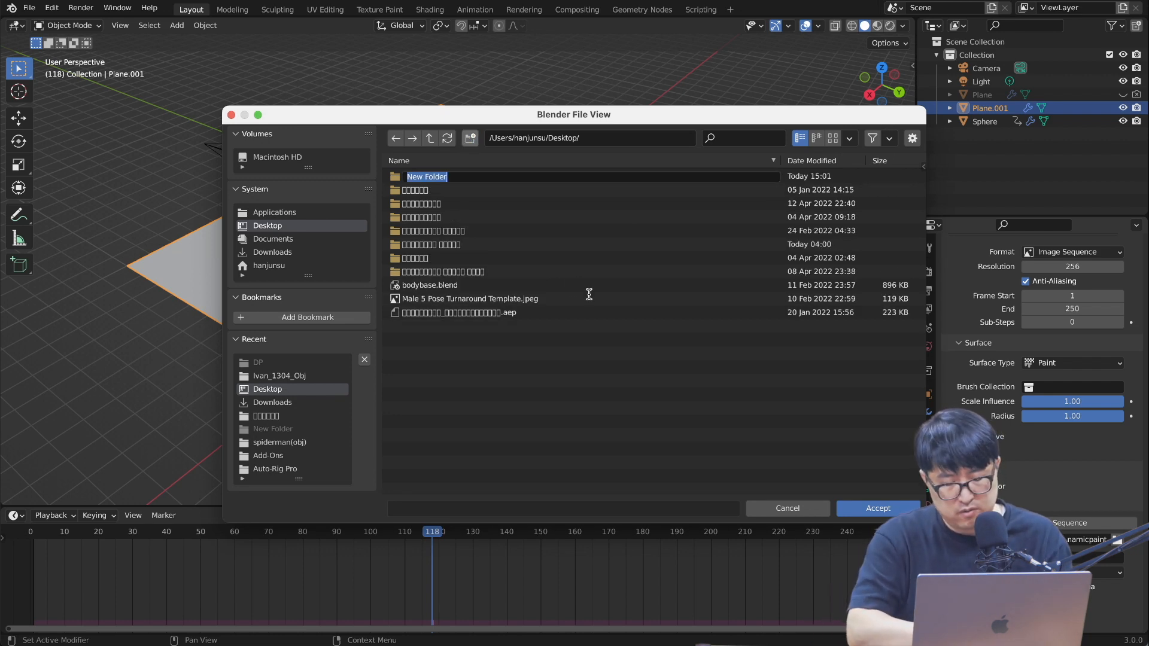
pyautogui.write('DYNAMIC PAINT')
pyautogui.press('Return')
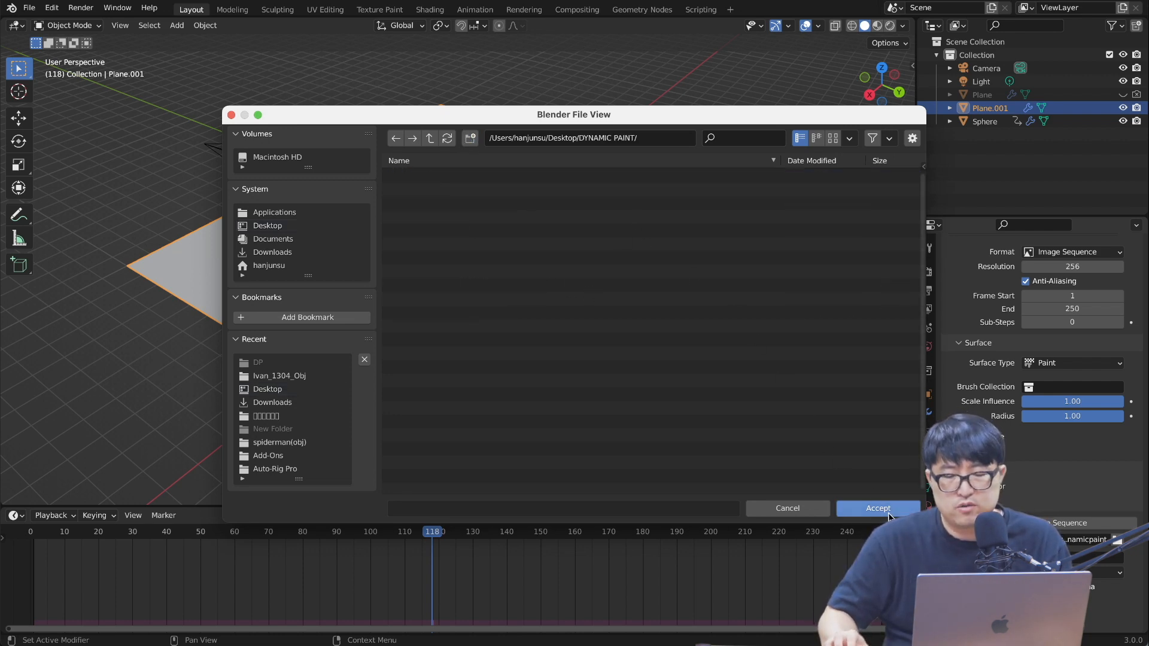
pyautogui.click(888, 512)
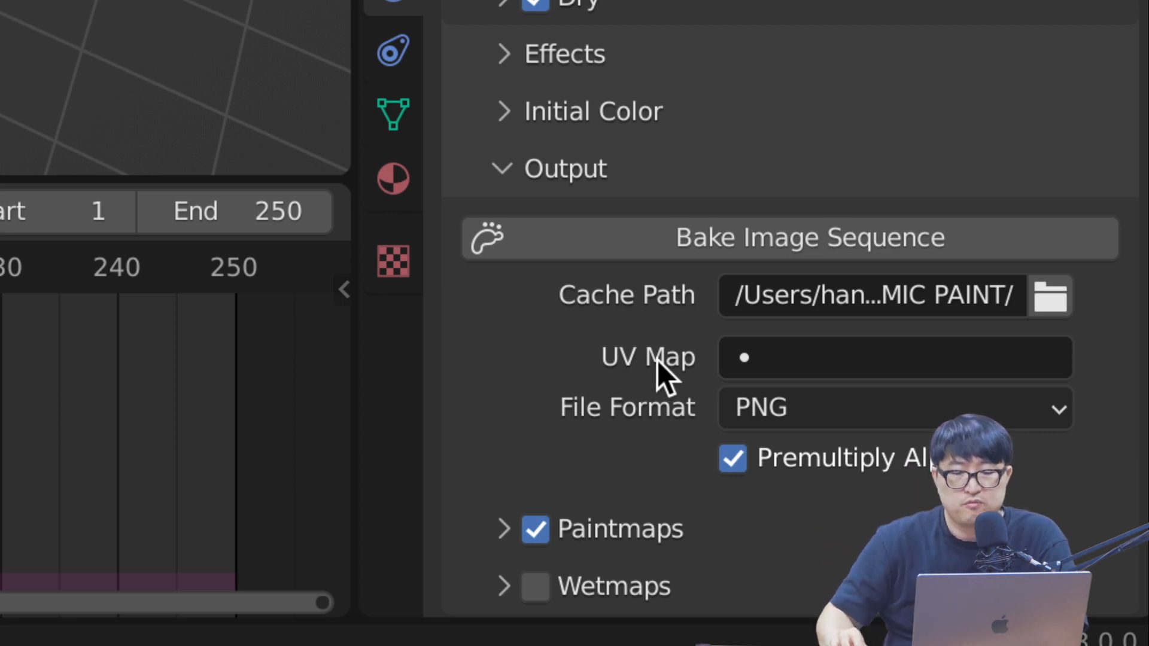
pyautogui.click(736, 356)
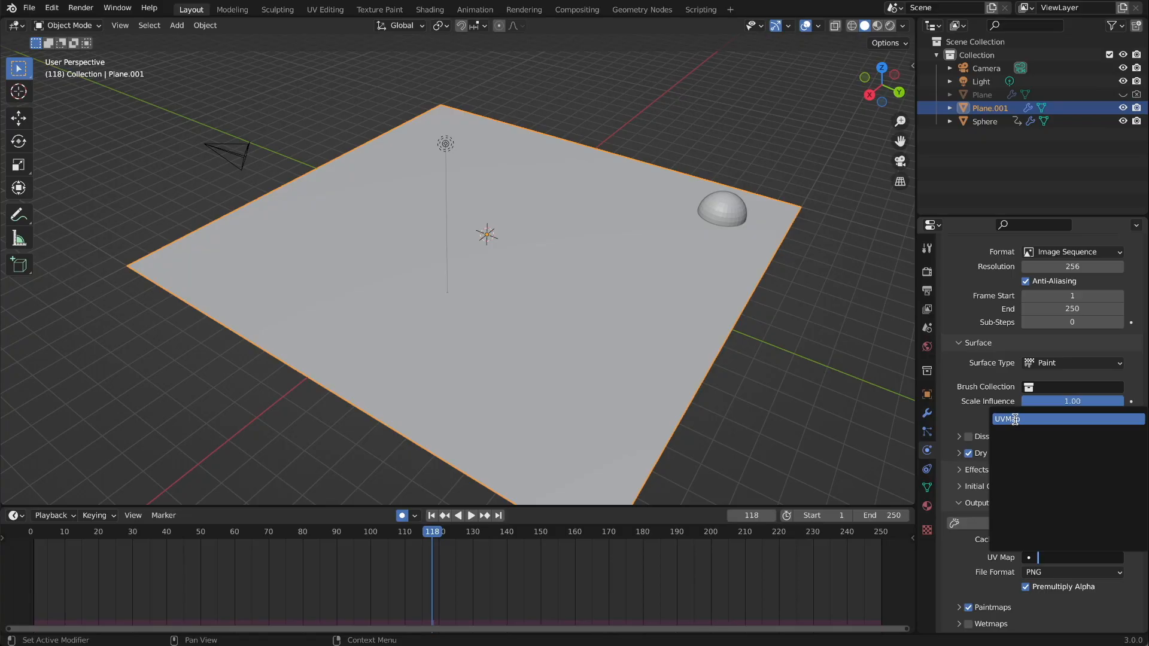
pyautogui.click(1015, 420)
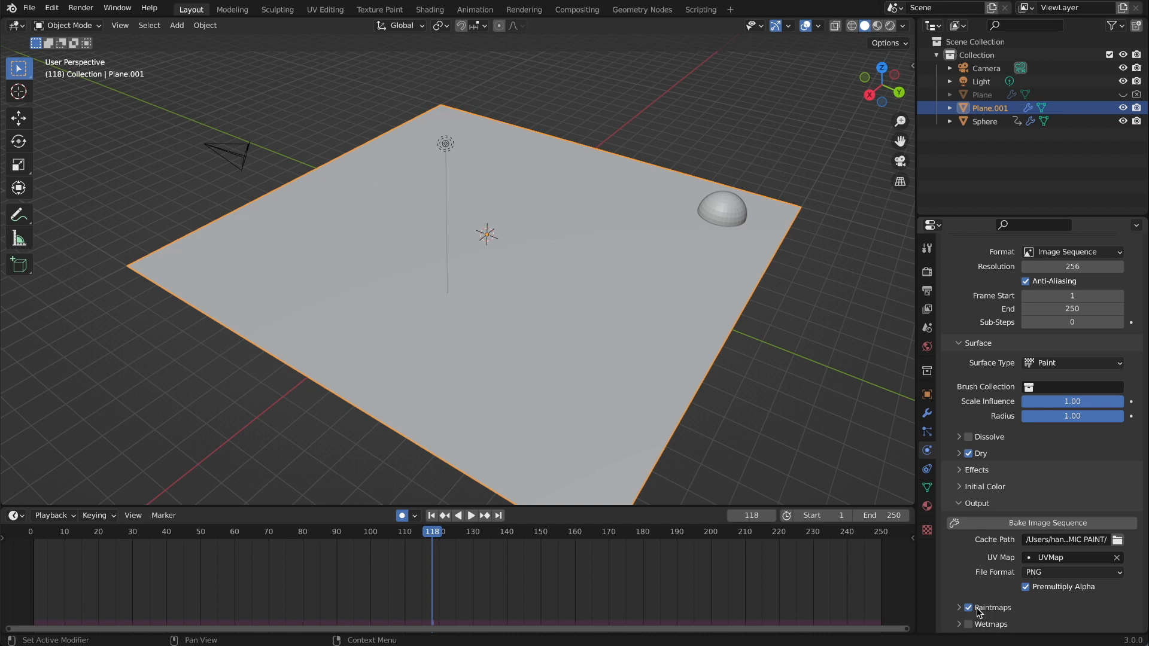
# Bake the plane's image sequence and inspect several of the baked paintmap PNG files in the DYNAMIC PAINT folder.
pyautogui.click(1058, 524)
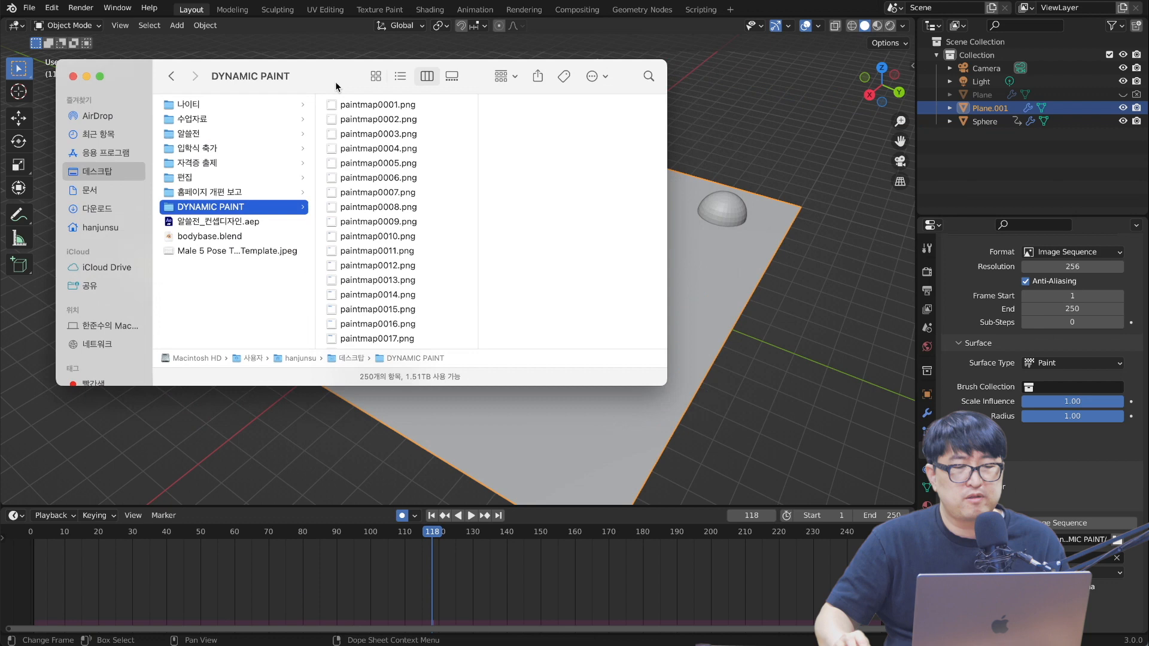
pyautogui.moveTo(335, 82); pyautogui.dragTo(87, 82)
pyautogui.click(114, 105)
pyautogui.click(123, 133)
pyautogui.click(129, 176)
pyautogui.click(137, 261)
pyautogui.scroll(-5, 138, 246)
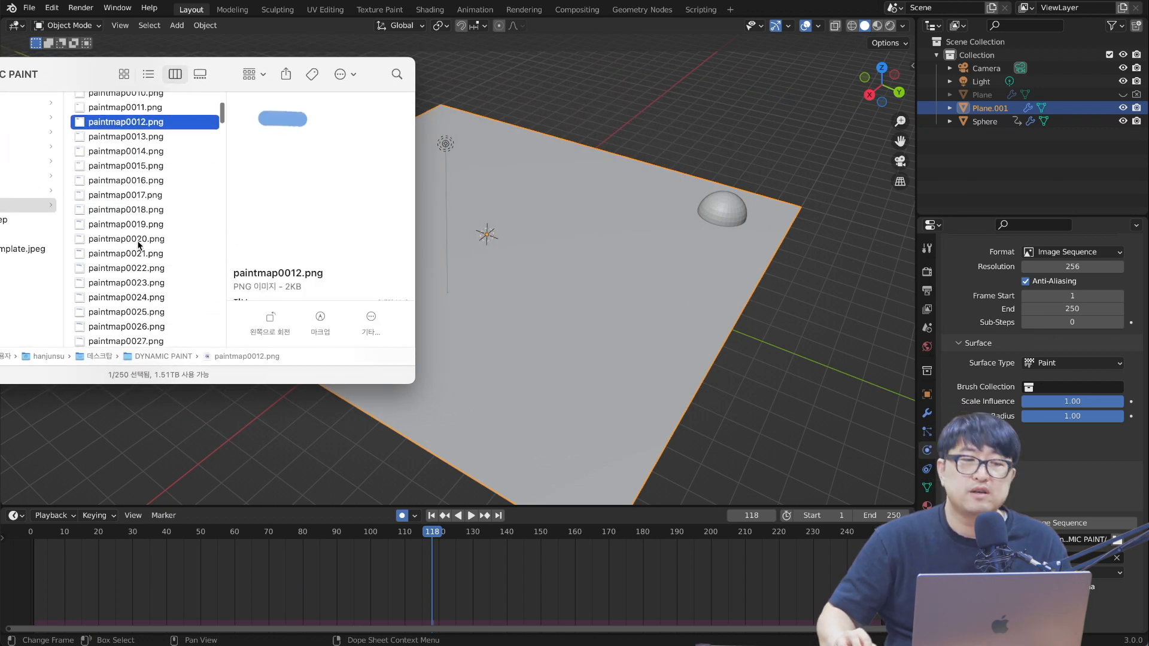
pyautogui.click(138, 241)
pyautogui.click(144, 280)
pyautogui.scroll(-1, 140, 251)
pyautogui.click(138, 154)
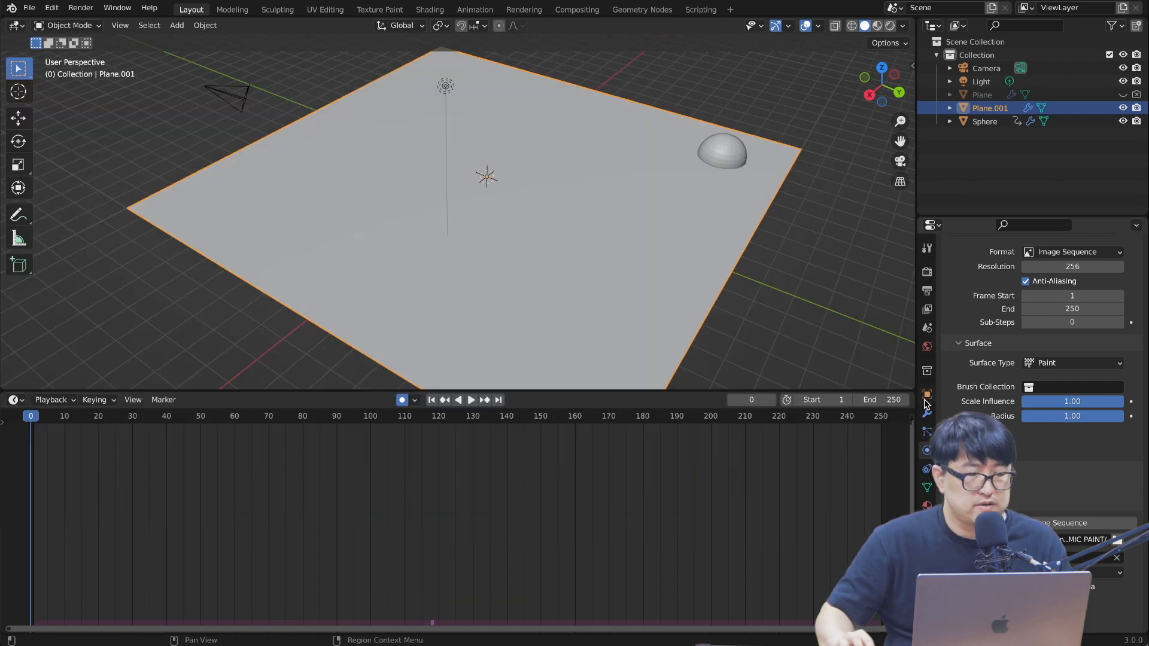
# Switch the timeline area to the Shader Editor and create a new material for the plane.
pyautogui.click(13, 399)
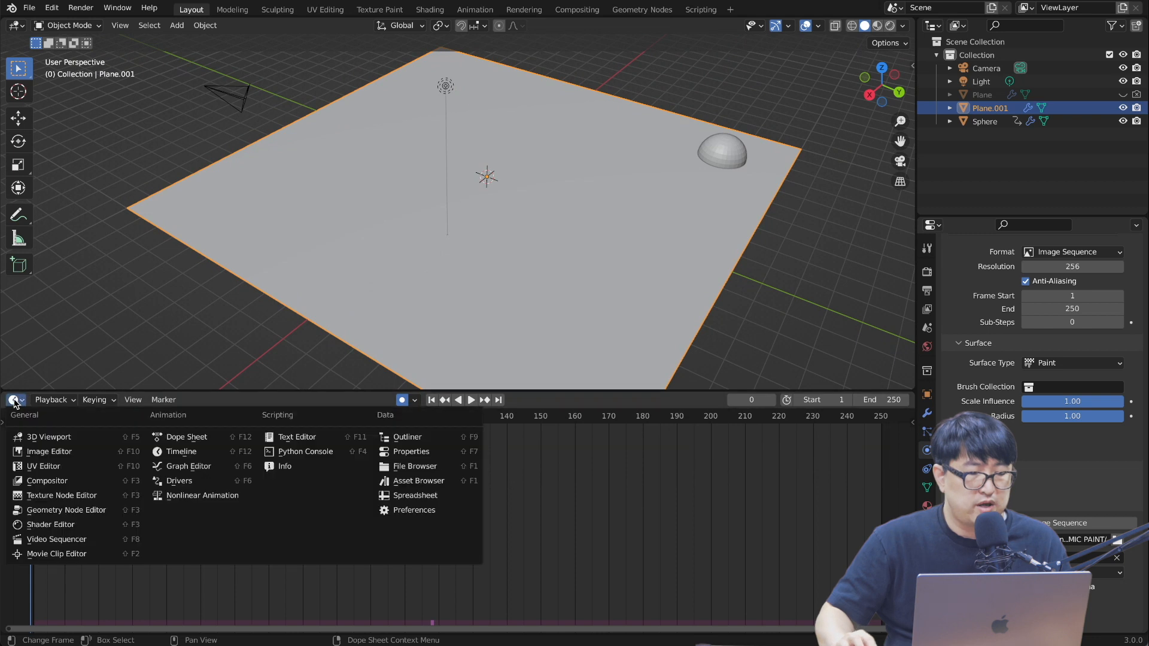
pyautogui.click(68, 526)
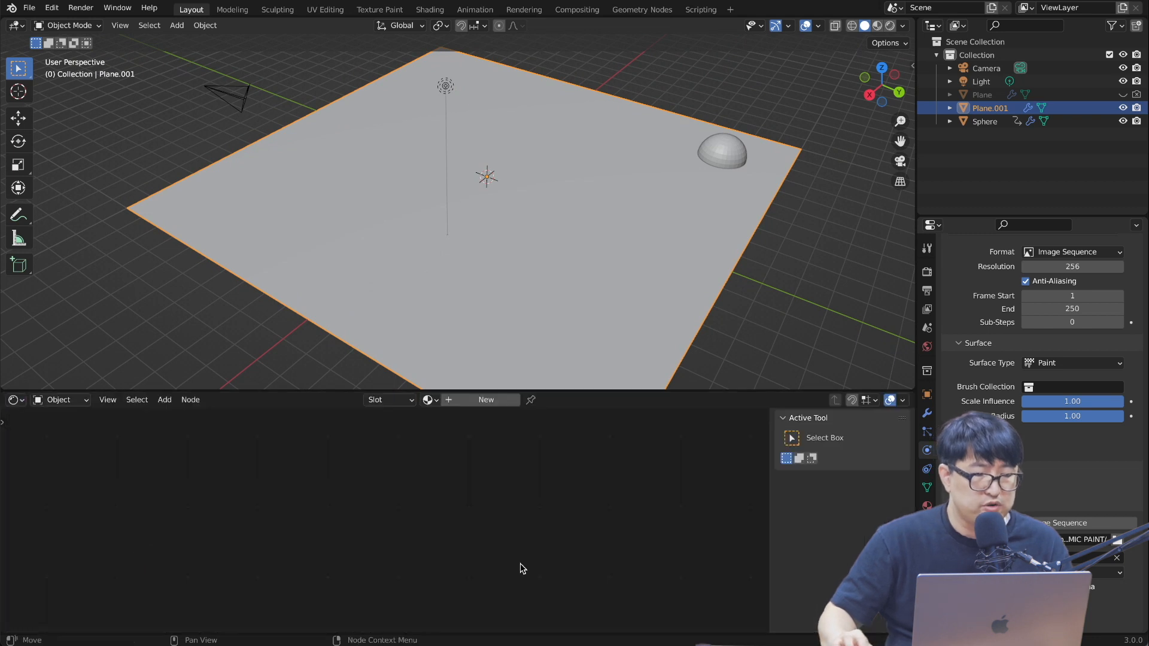
pyautogui.click(483, 402)
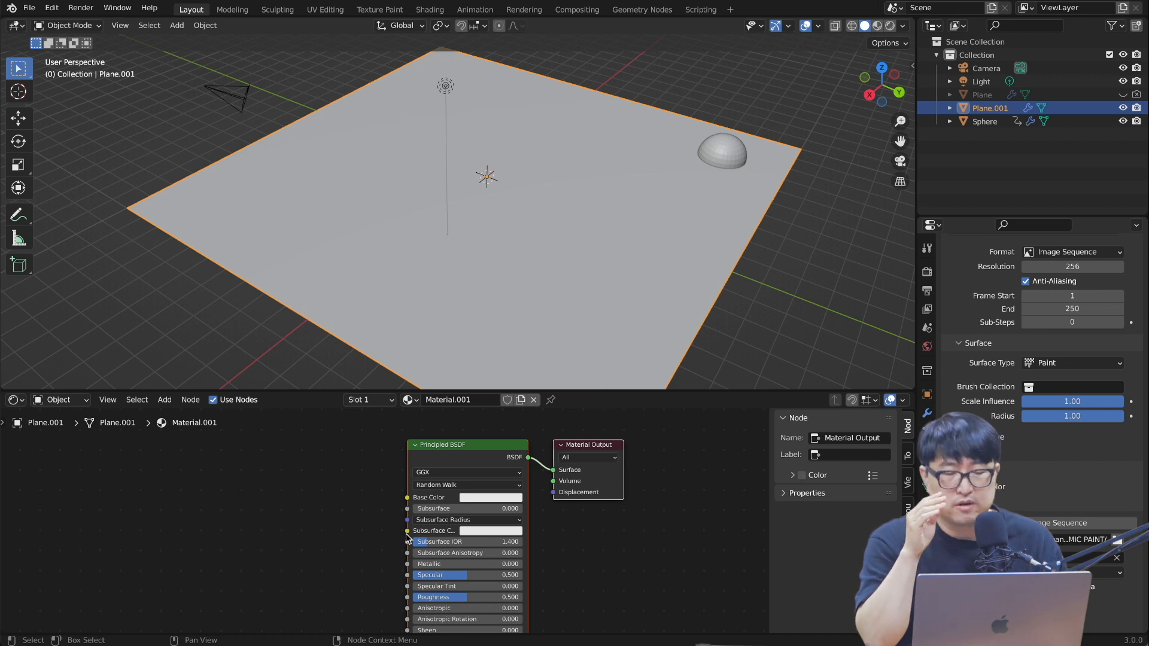
# Add an Image Sequence texture node with paintmap0001.png to paintmap0250.png from the DYNAMIC PAINT folder, placed beside the Principled BSDF.
pyautogui.click(308, 465)
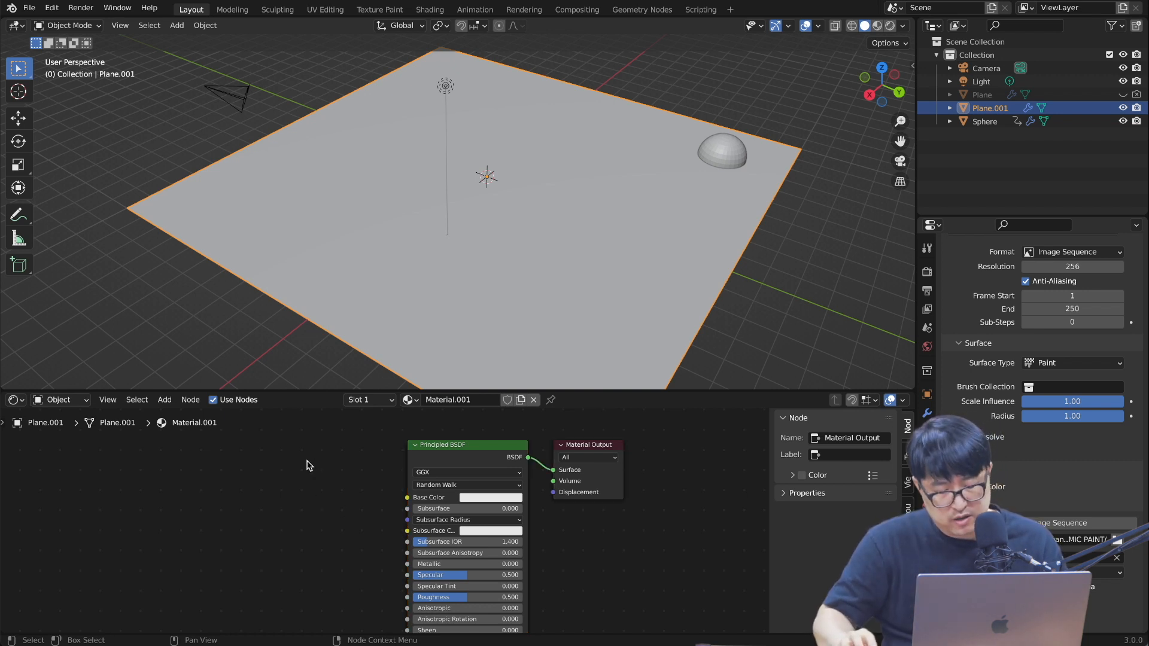
pyautogui.hotkey('shift', 'a')
pyautogui.moveTo(299, 522)
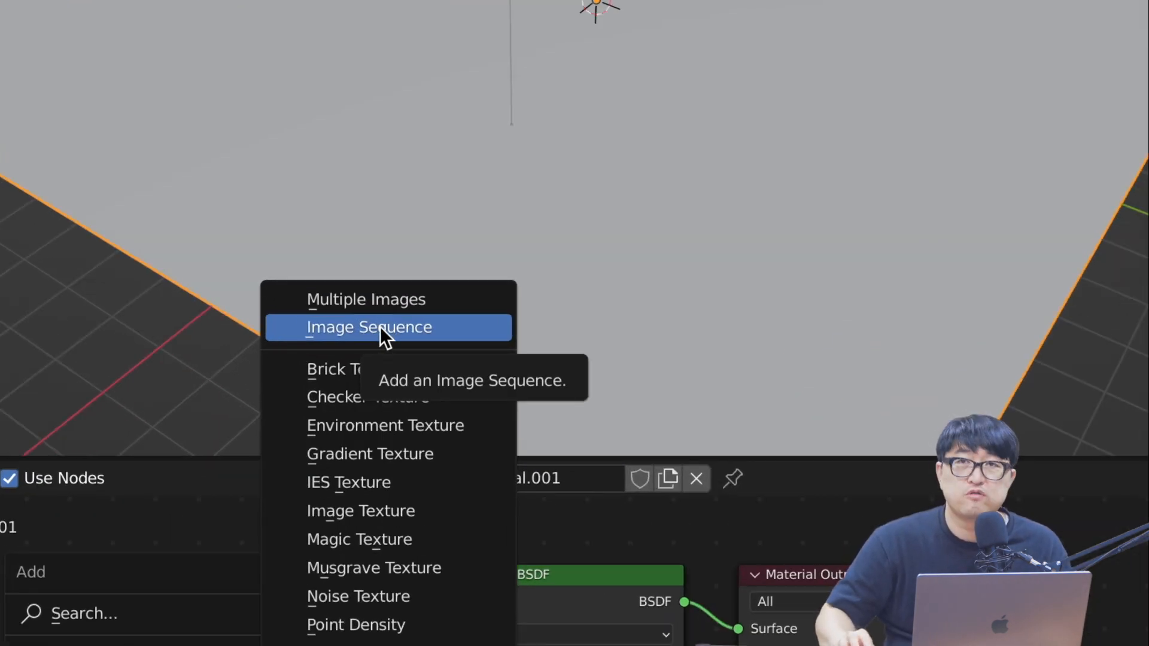
pyautogui.click(379, 327)
pyautogui.doubleClick(445, 57)
pyautogui.doubleClick(435, 176)
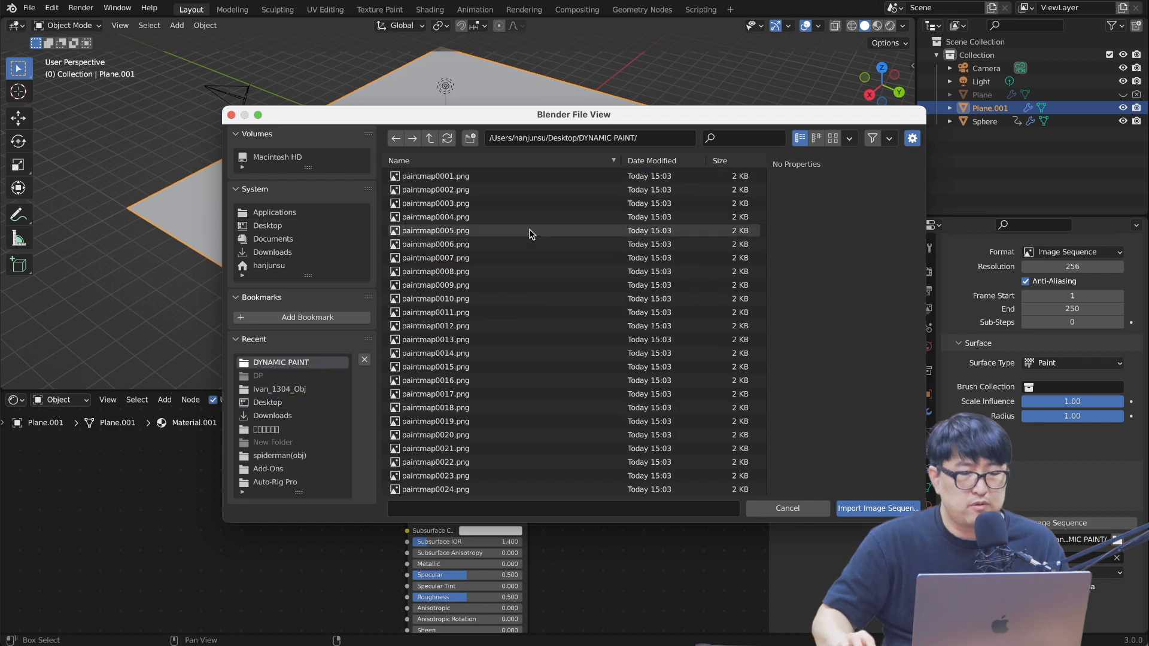
pyautogui.click(438, 190)
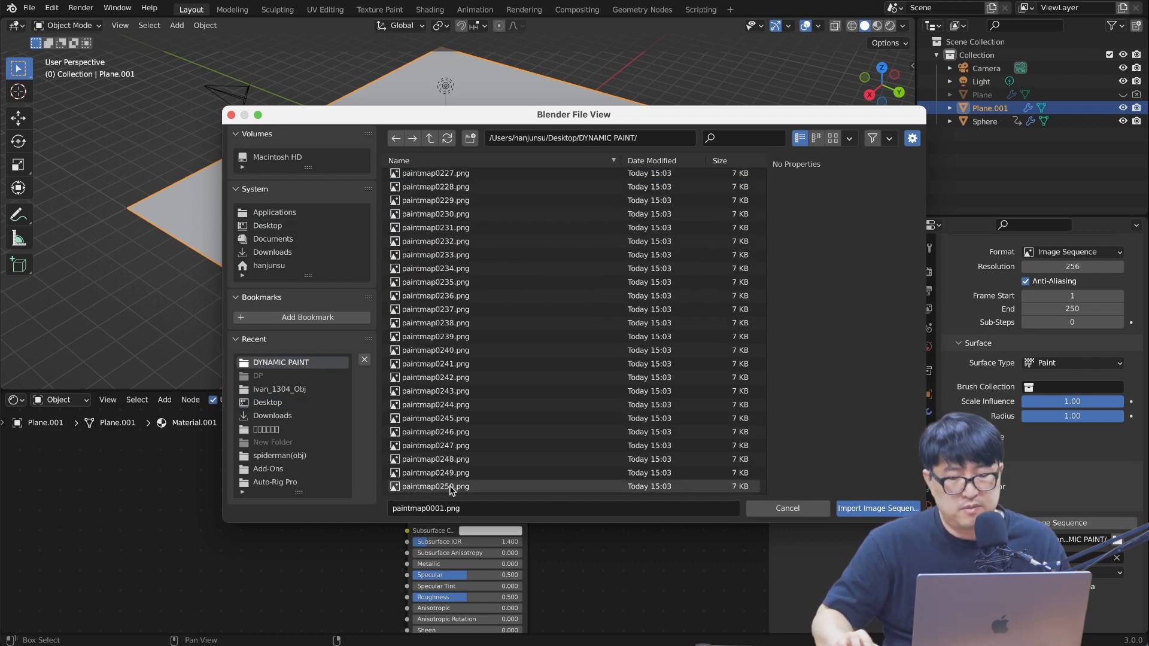
pyautogui.keyDown('shift'); pyautogui.click(450, 485); pyautogui.keyUp('shift')
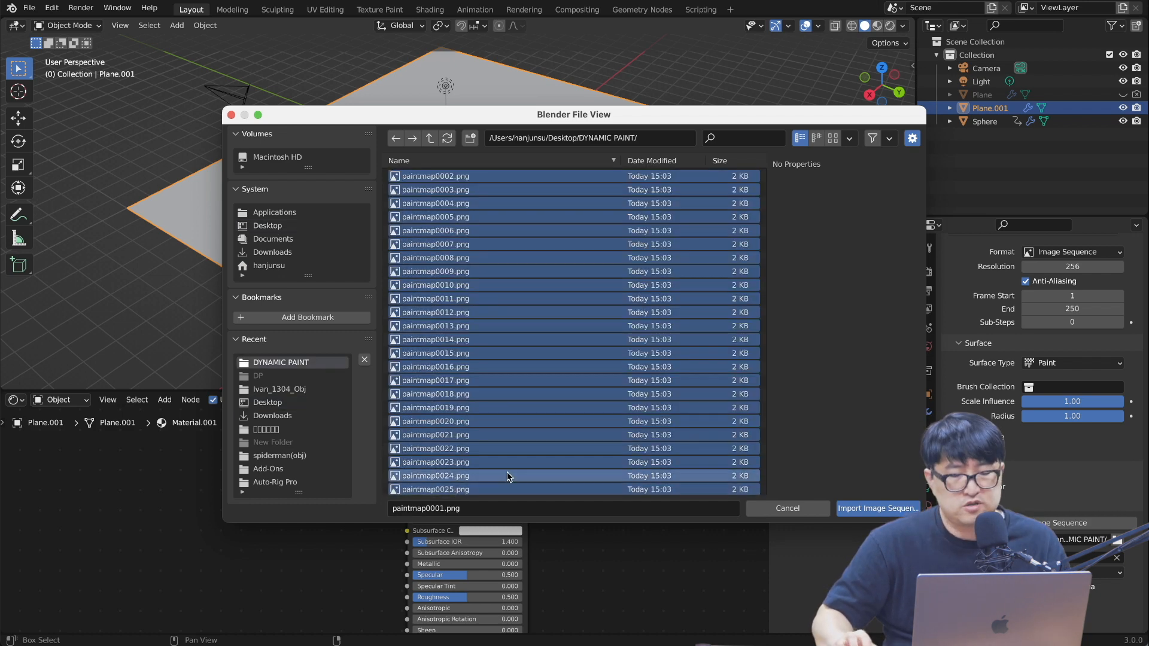
pyautogui.click(879, 508)
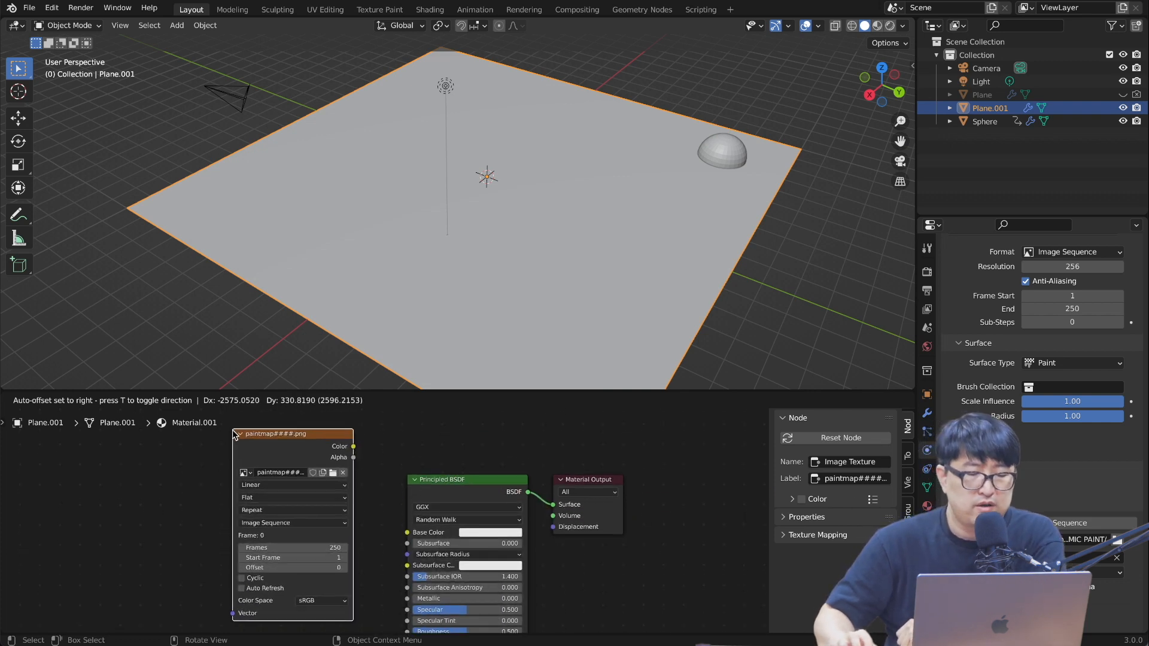
pyautogui.click(244, 452)
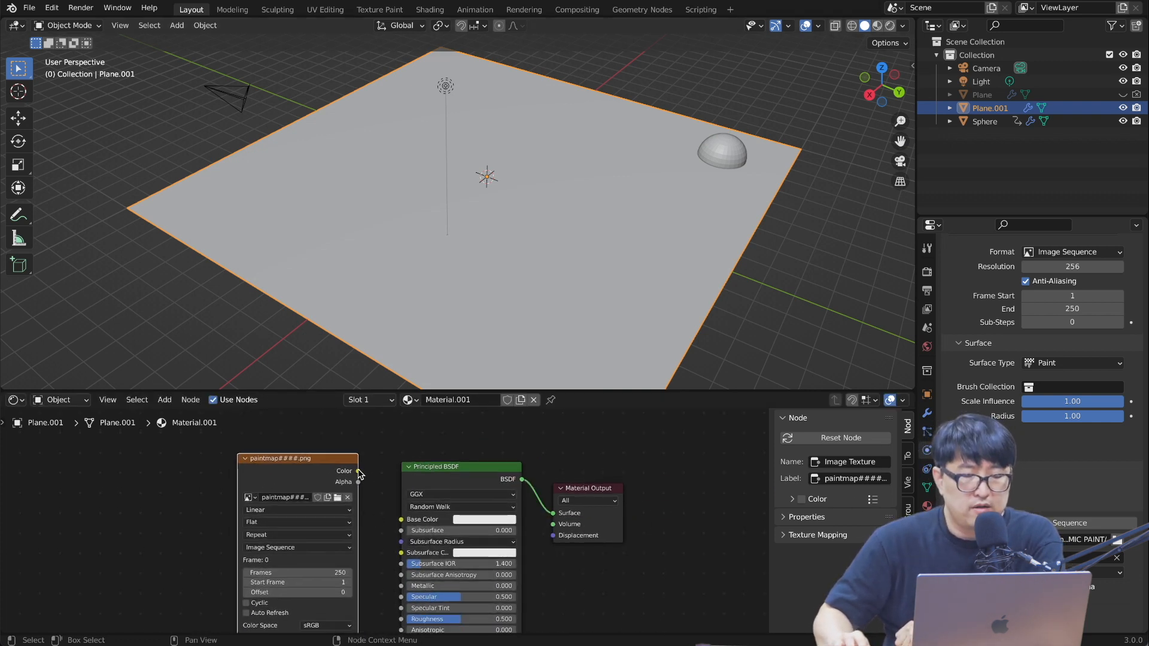
# Link the image sequence's Color to Base Color with Auto Refresh enabled, and show the viewport in rendered shading.
pyautogui.moveTo(358, 472)
pyautogui.mouseDown()
pyautogui.moveTo(389, 526)
pyautogui.moveTo(401, 519)
pyautogui.mouseUp()
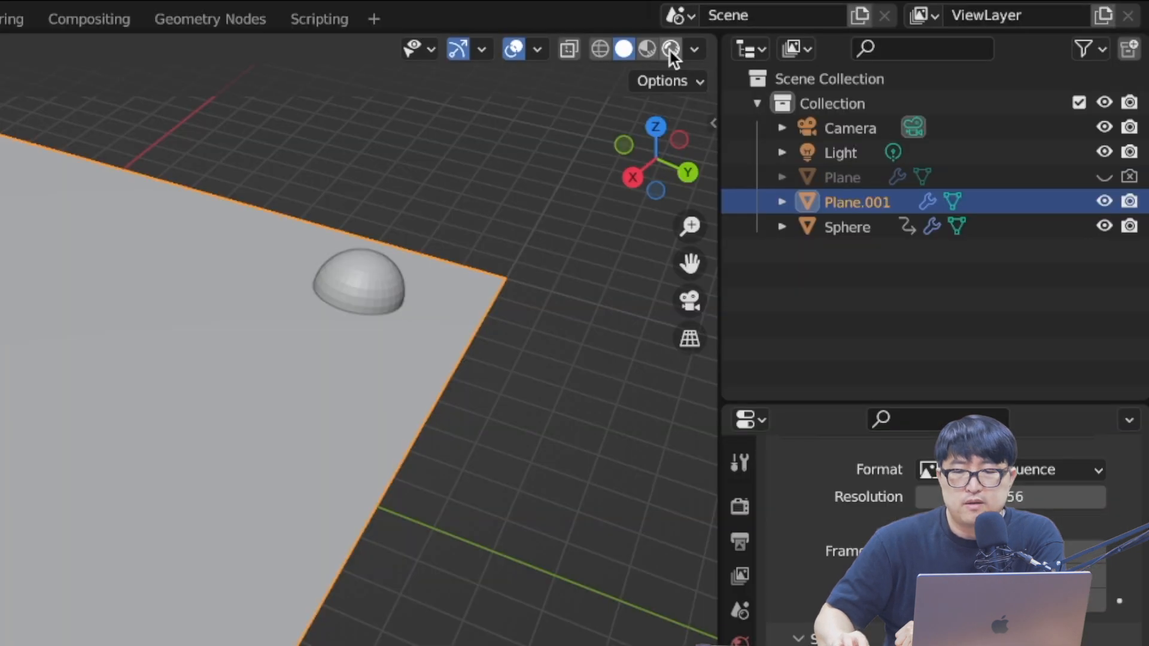
pyautogui.click(890, 27)
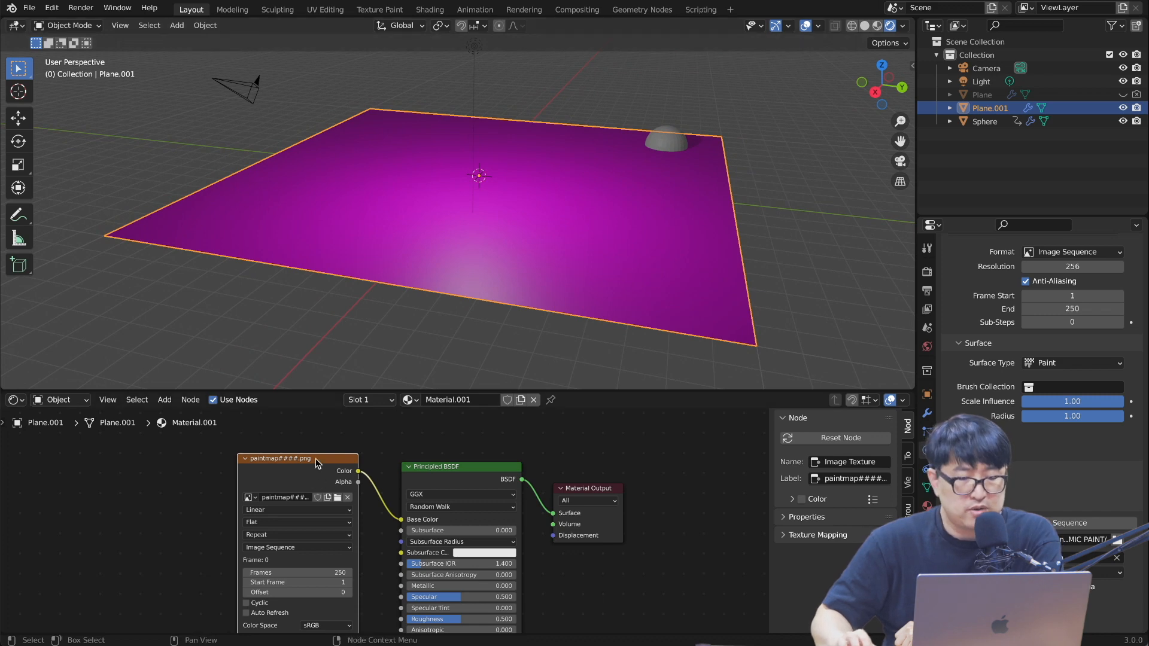
pyautogui.moveTo(303, 532); pyautogui.dragTo(299, 522)
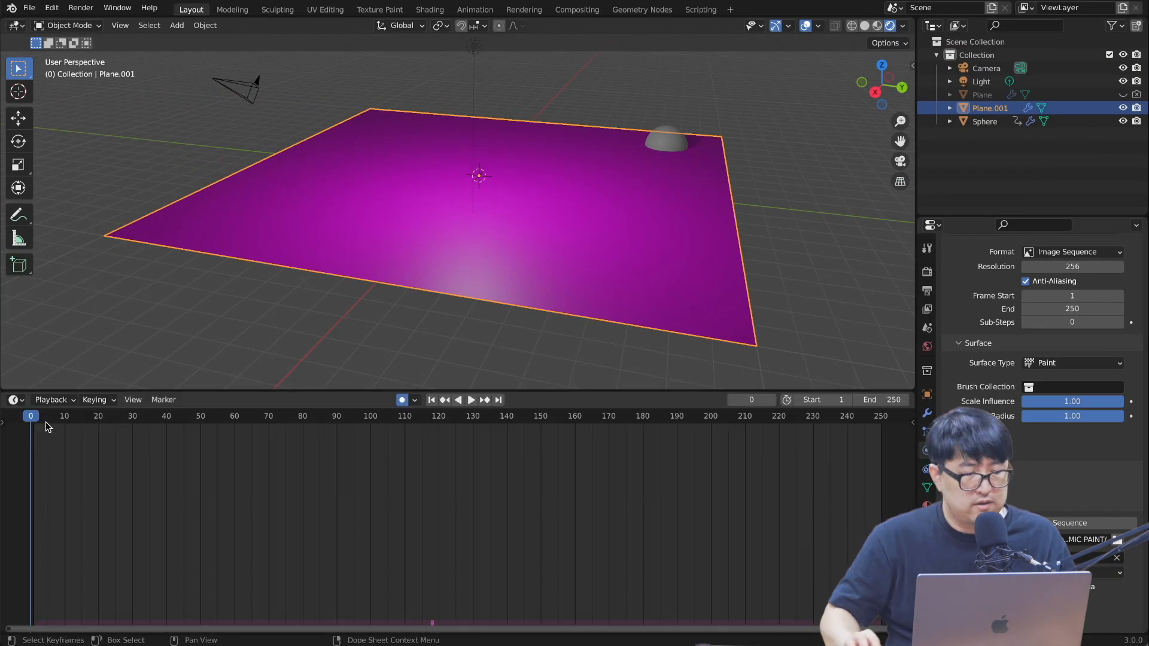
# Play the animation from frame 0 and examine the edges of the painted trail on the plane.
pyautogui.press('space')
pyautogui.scroll(3, 423, 311)
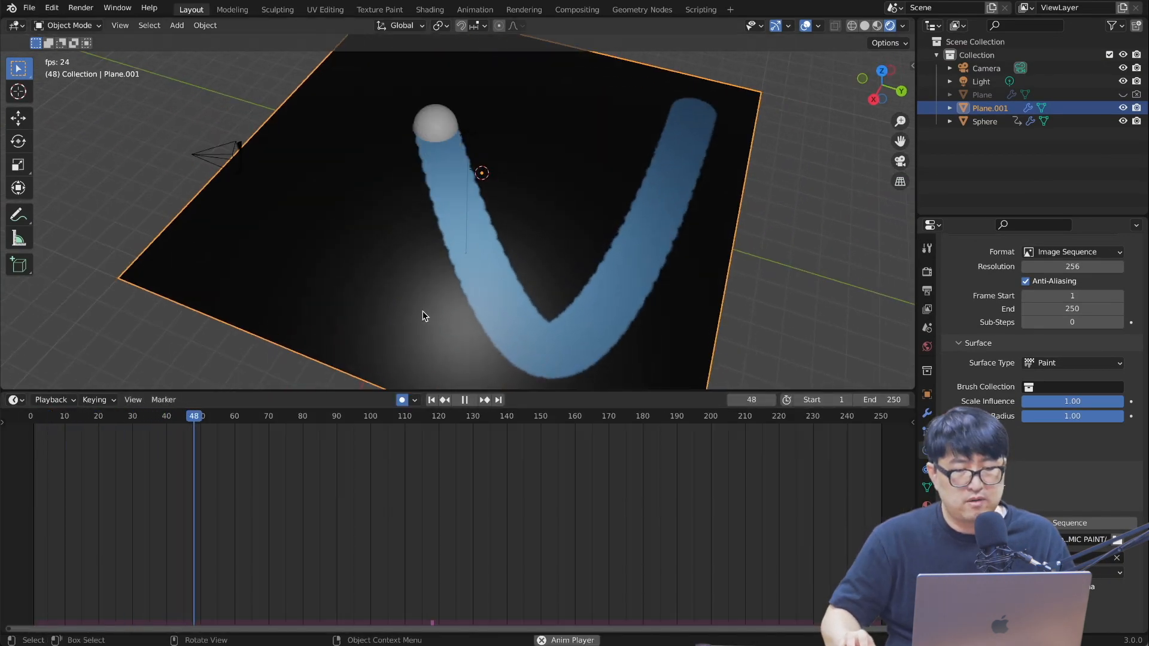
pyautogui.hscroll(-5, 423, 311)
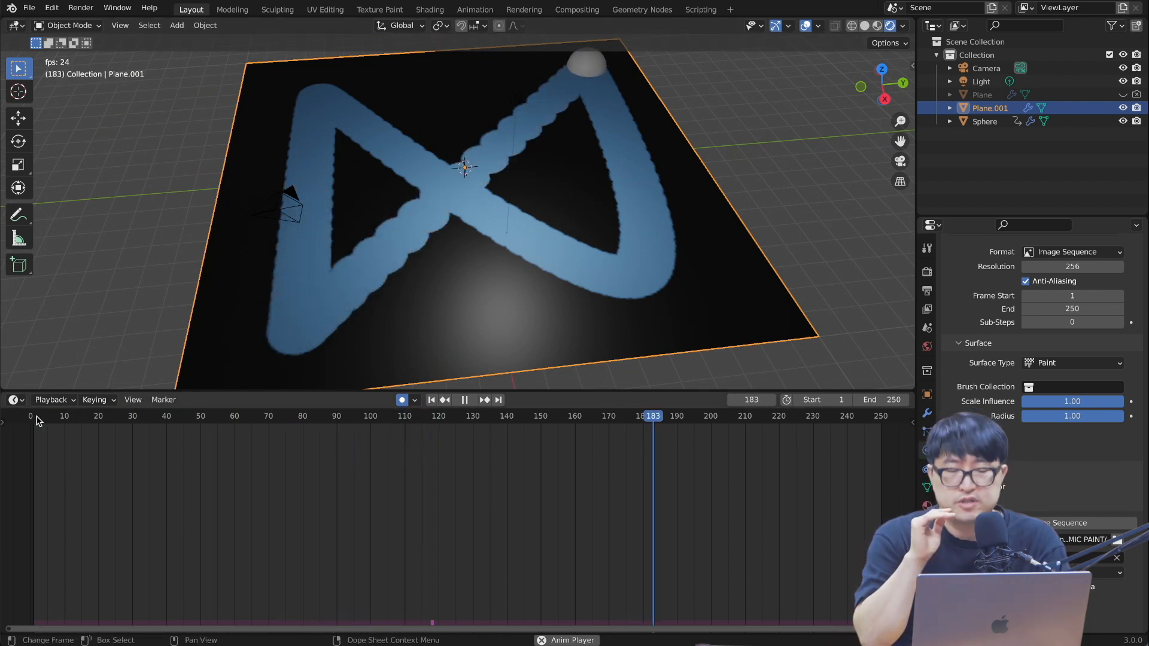
pyautogui.press('space')
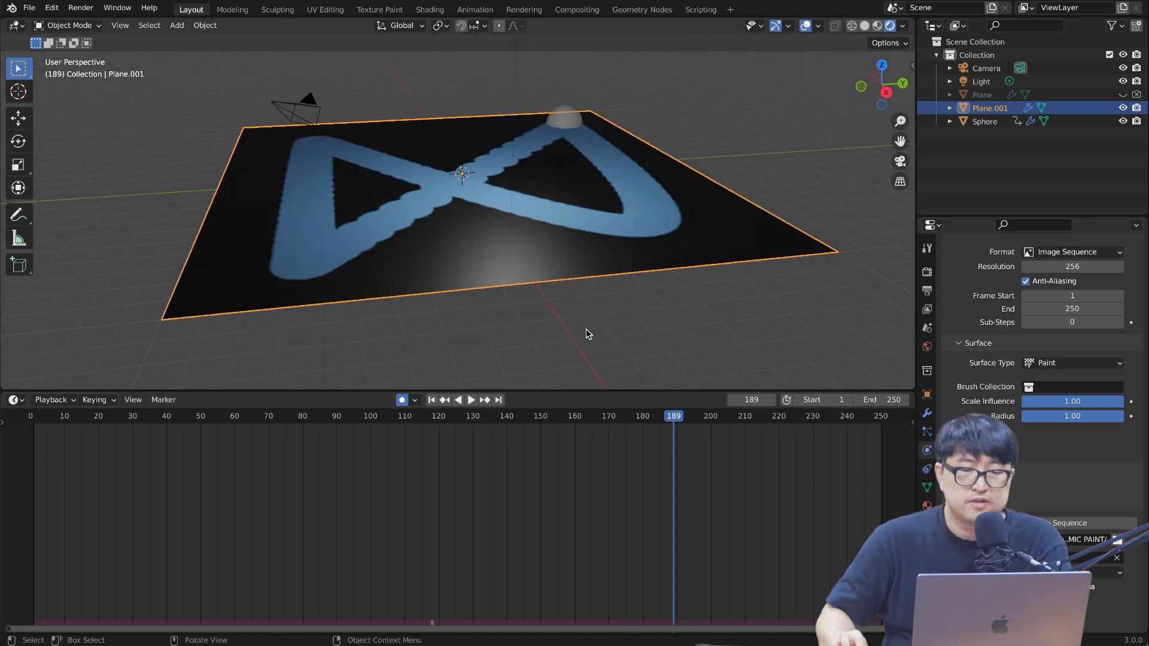
pyautogui.scroll(5, 585, 329)
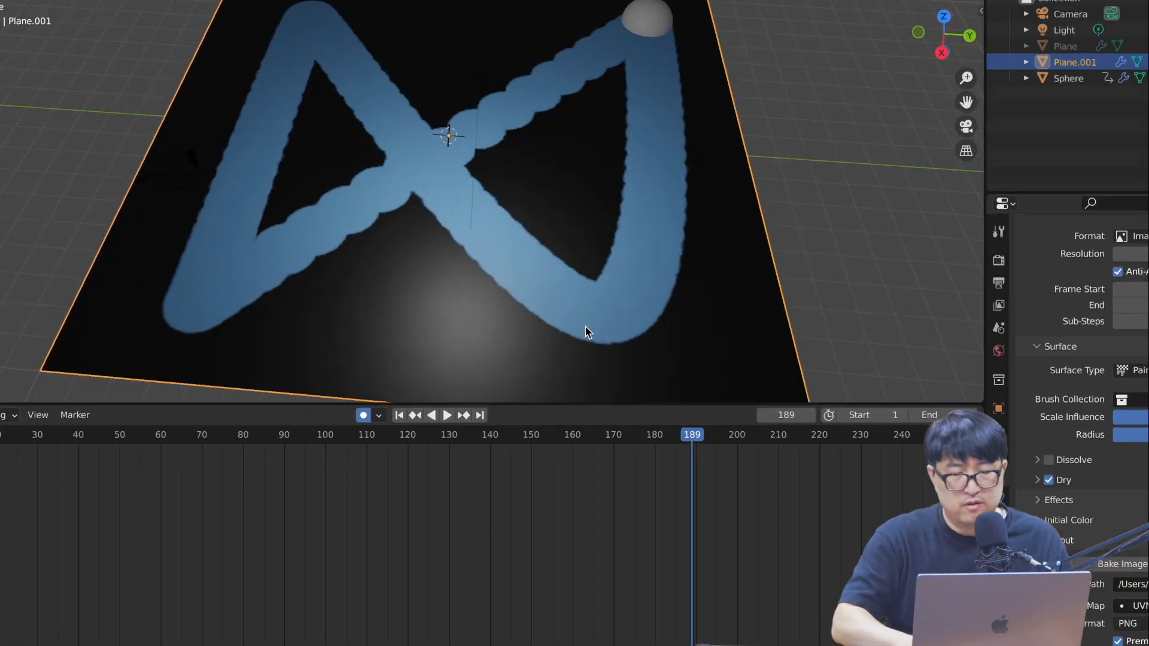
pyautogui.moveTo(397, 227); pyautogui.dragTo(412, 237)
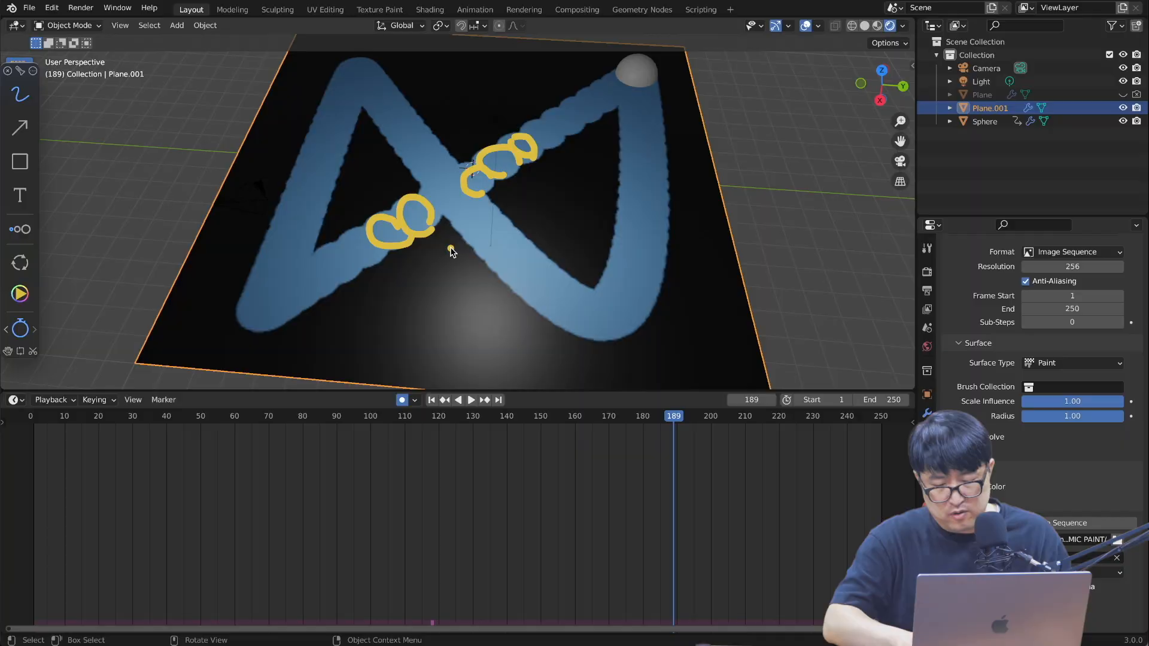
pyautogui.press('Delete')
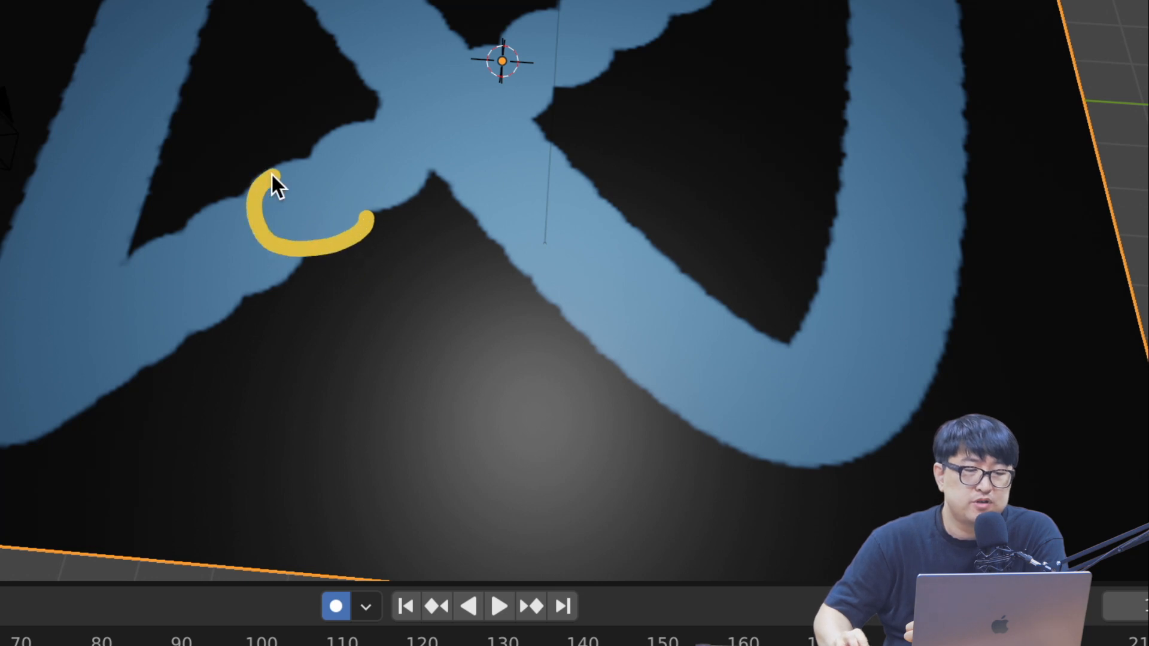
pyautogui.moveTo(334, 288); pyautogui.dragTo(384, 256)
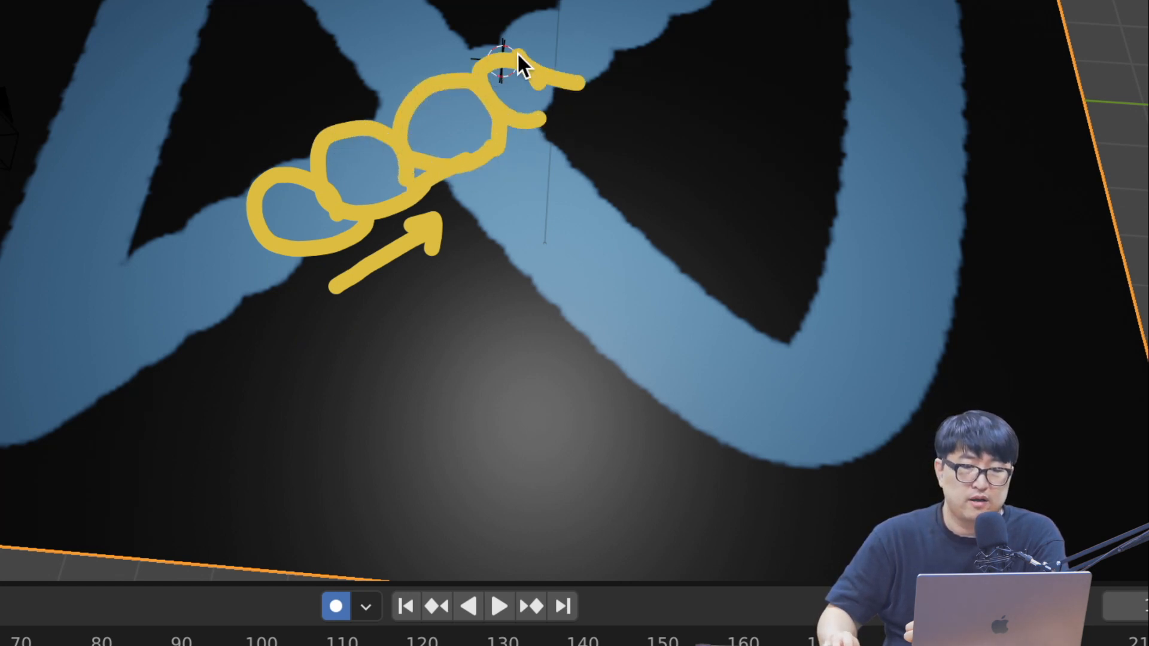
pyautogui.moveTo(519, 33); pyautogui.dragTo(593, 65)
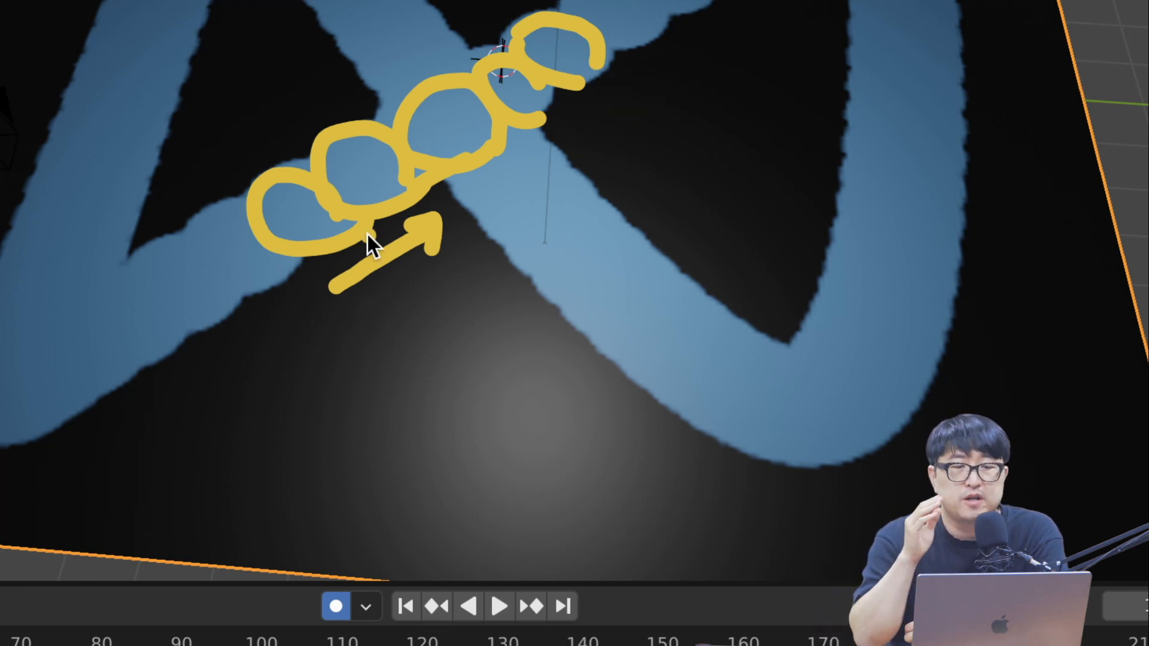
pyautogui.moveTo(383, 185); pyautogui.dragTo(455, 261)
pyautogui.moveTo(308, 223); pyautogui.dragTo(368, 317)
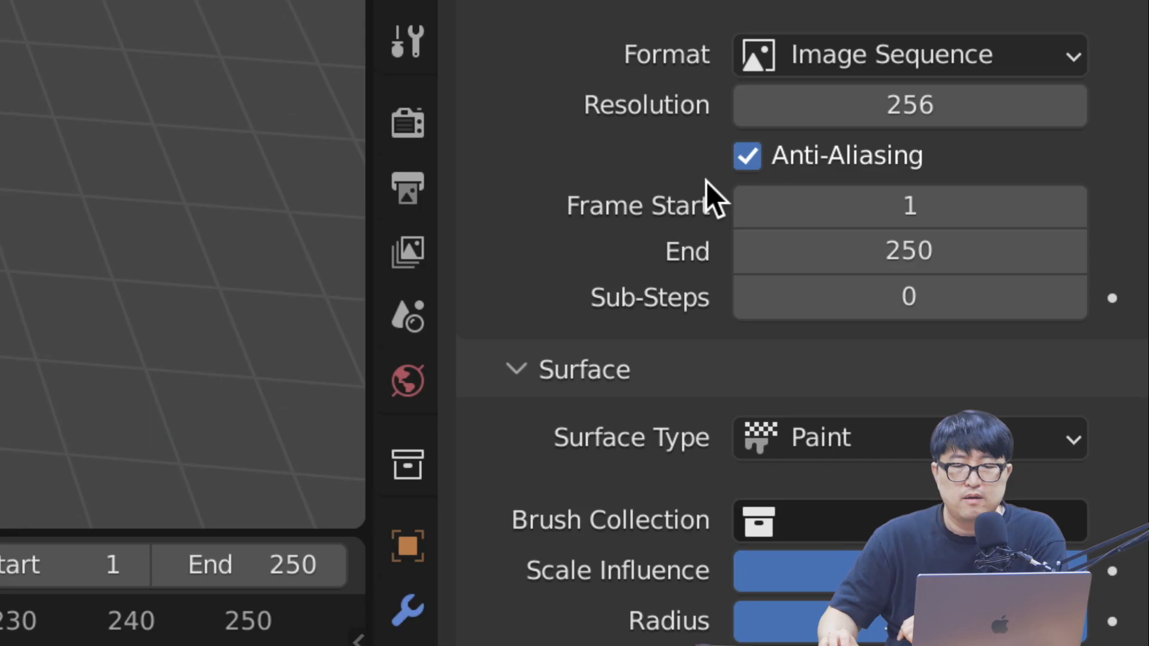
# Set the canvas surface's Sub-Steps to 2.
pyautogui.scroll(3, 1013, 288)
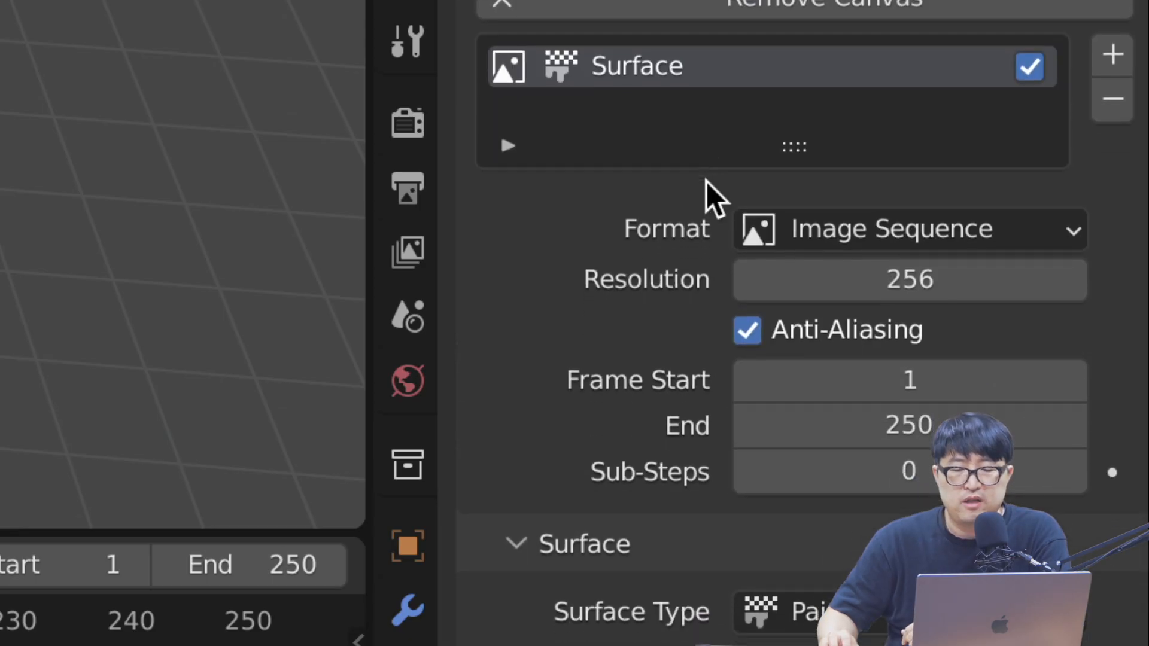
pyautogui.scroll(-3, 1013, 289)
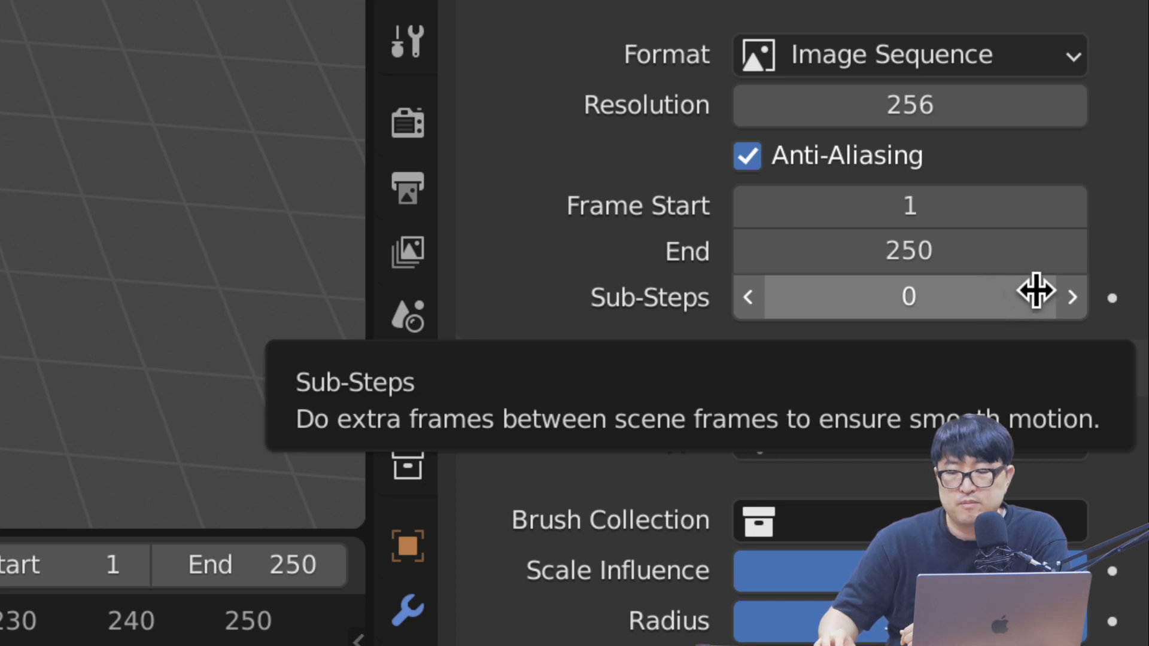
pyautogui.click(1069, 297)
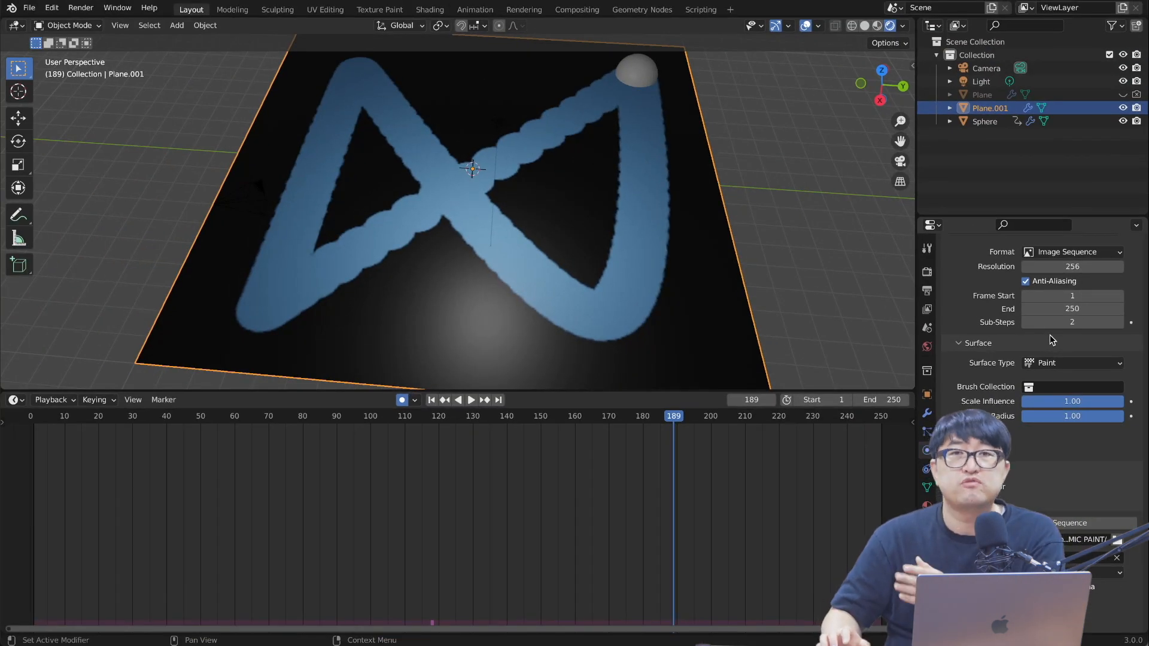
# Change the canvas output's cache path to the DP2 folder on the Desktop and bake the image sequence again.
pyautogui.click(1117, 540)
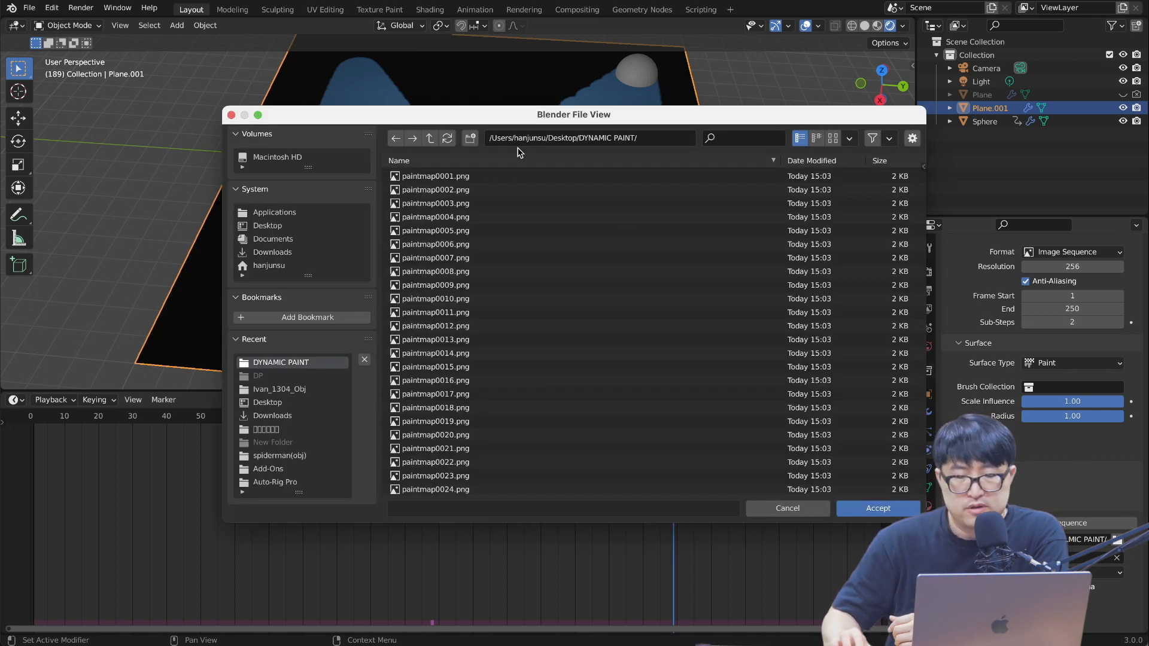
pyautogui.click(428, 138)
pyautogui.doubleClick(440, 177)
pyautogui.click(877, 507)
pyautogui.click(1080, 524)
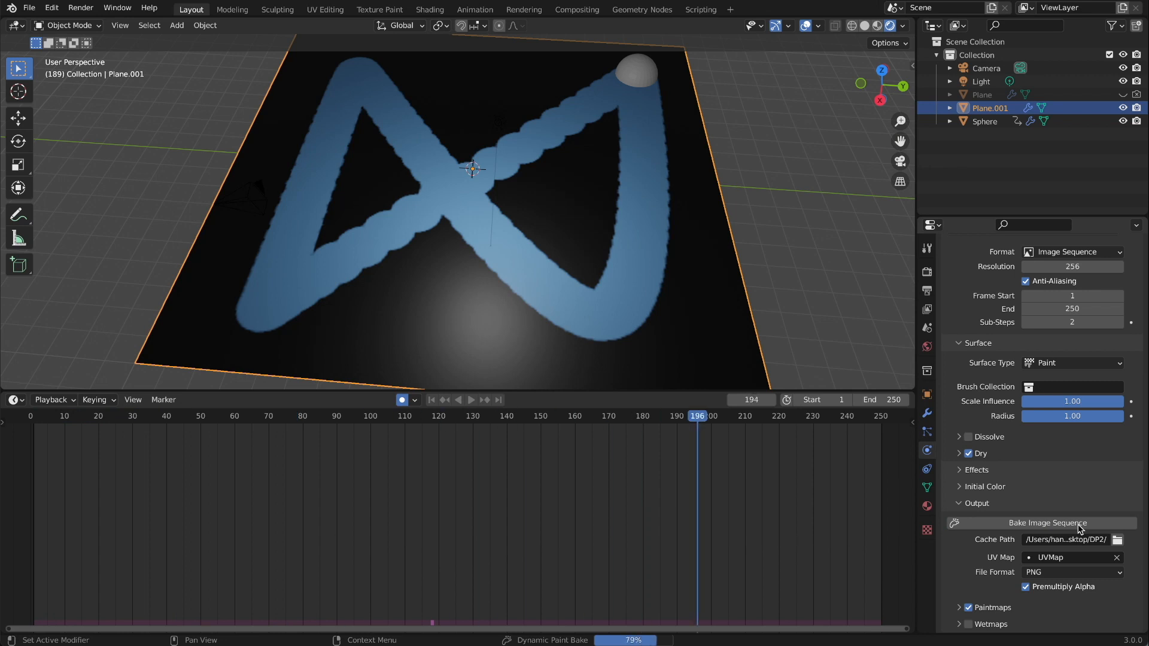
# In the Shader Editor, disconnect the existing paintmap texture node from Base Color and move it aside.
pyautogui.click(14, 399)
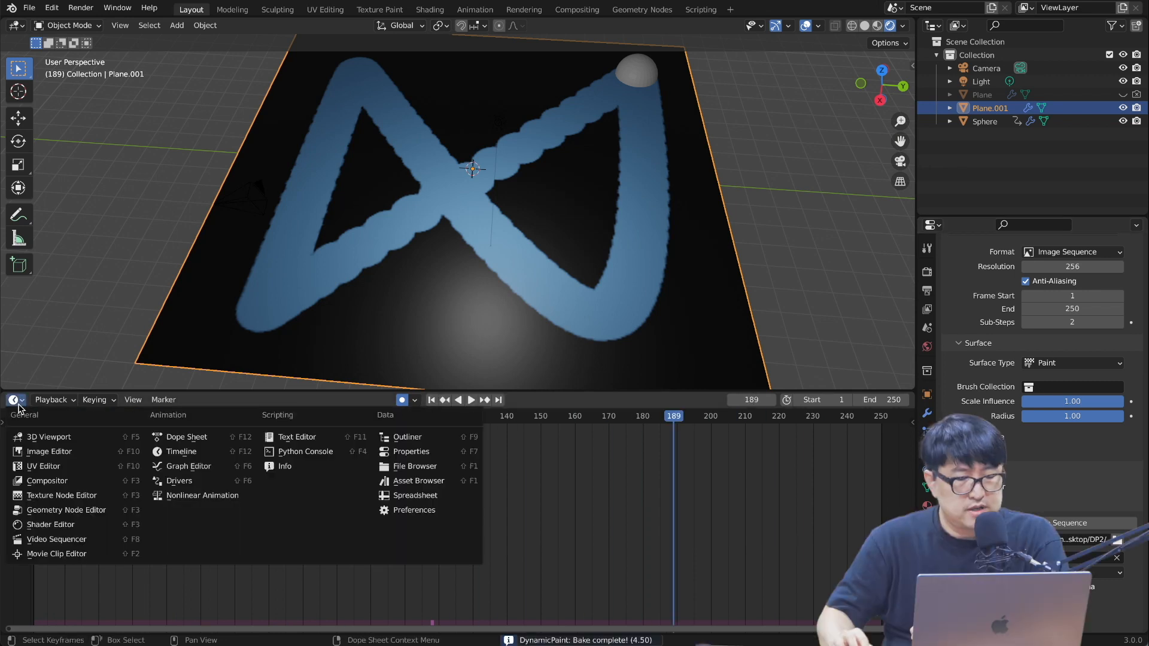
pyautogui.click(80, 527)
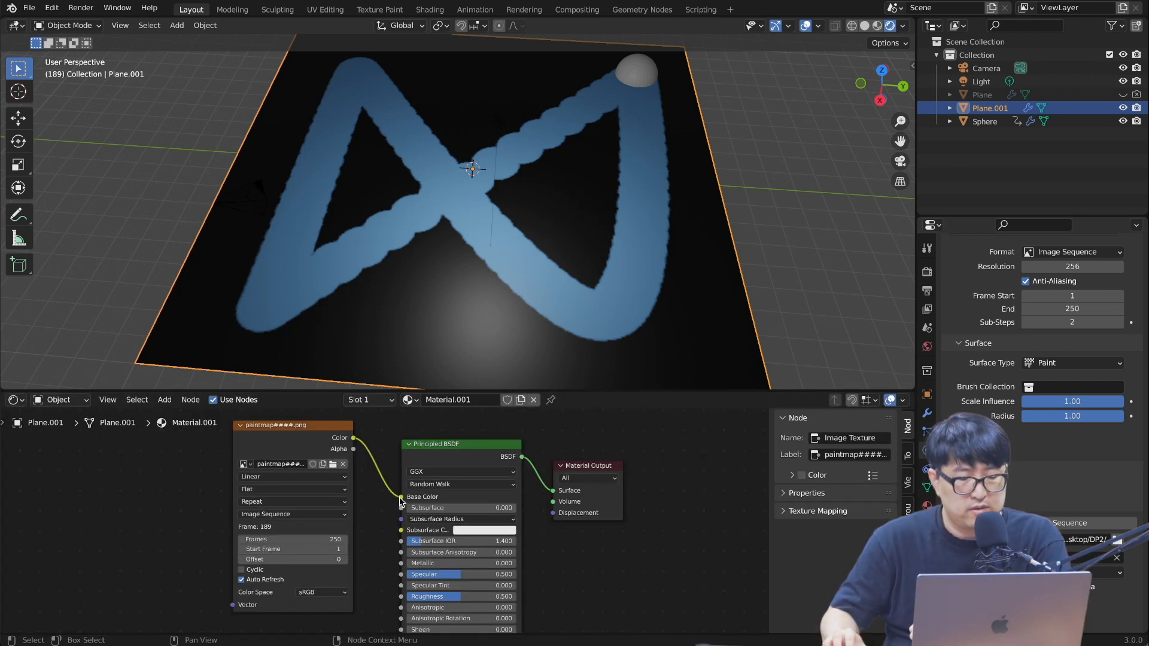
pyautogui.moveTo(400, 497); pyautogui.dragTo(335, 463)
pyautogui.moveTo(283, 428); pyautogui.dragTo(93, 445)
# Add an image sequence texture to the plane's material from the paintmap frames baked in the DP2 folder.
pyautogui.hotkey('shift', 'a')
pyautogui.moveTo(252, 461)
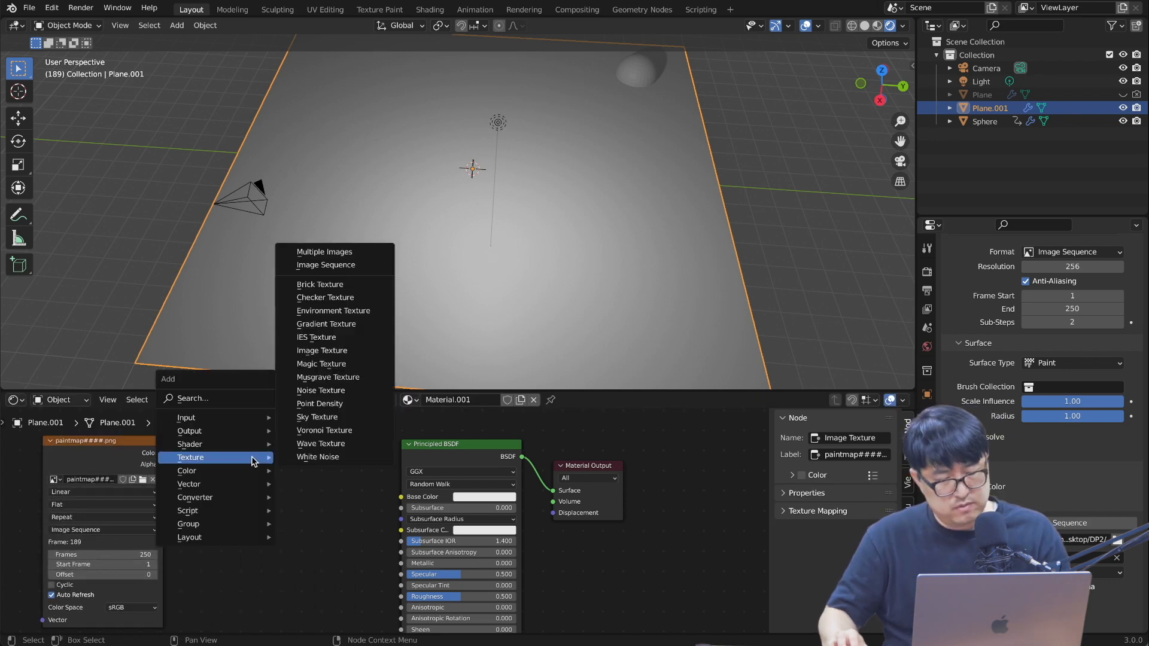
pyautogui.click(356, 265)
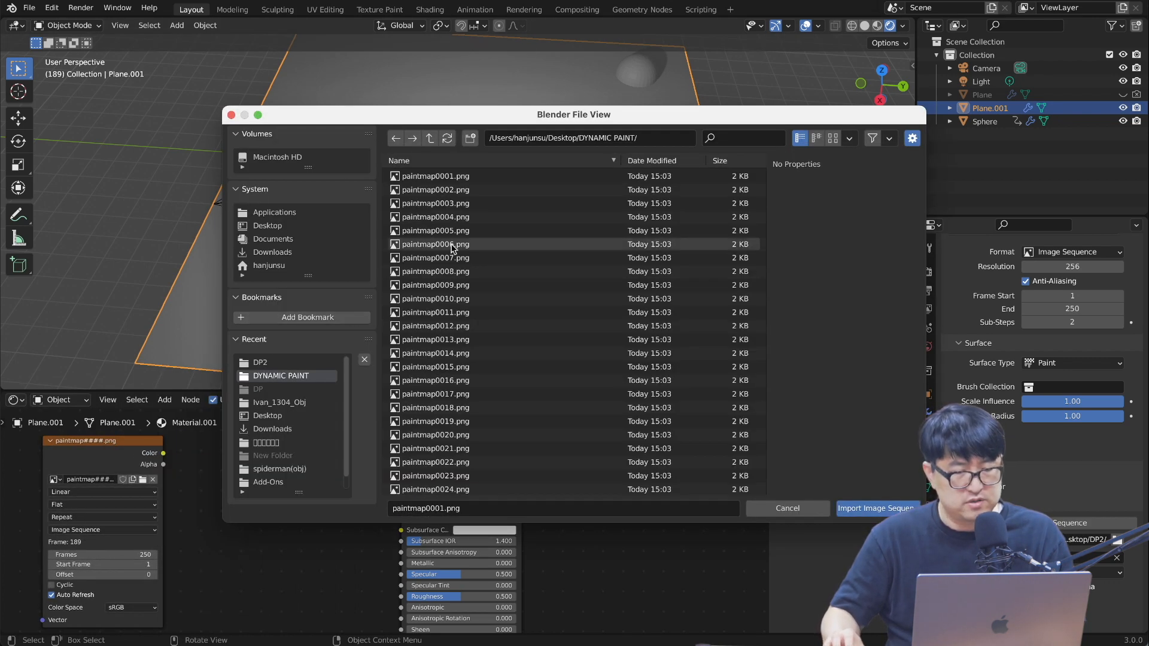
pyautogui.click(430, 138)
pyautogui.doubleClick(430, 176)
pyautogui.press('a')
pyautogui.click(881, 510)
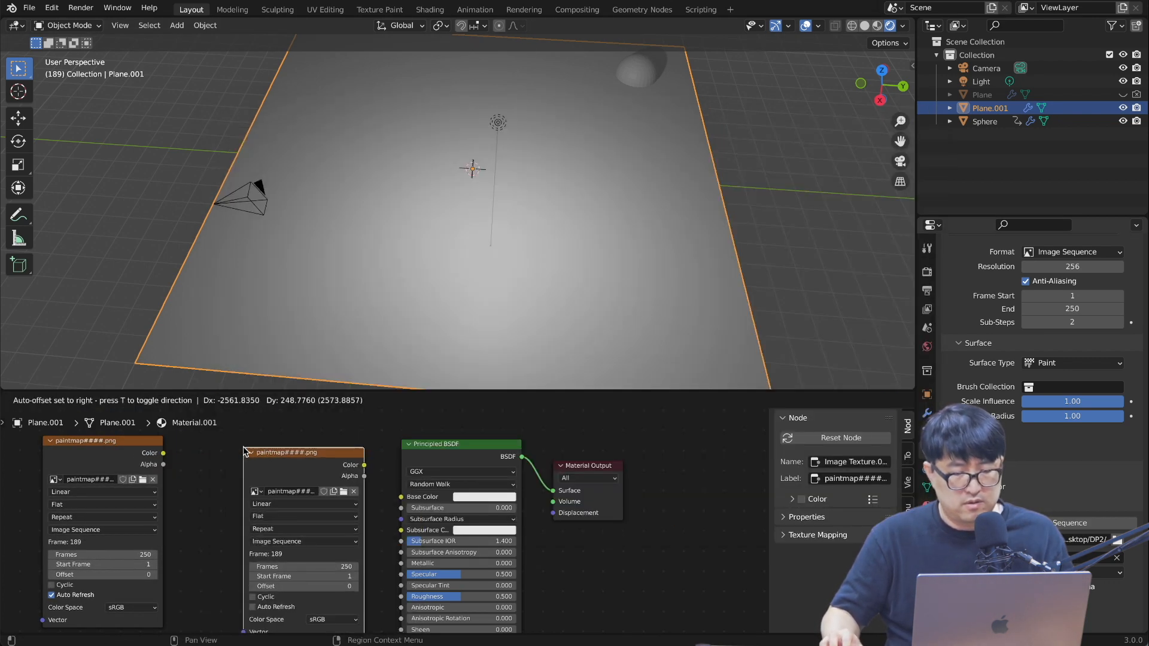
# Place the new paintmap node beside the Principled BSDF, connect its Color to Base Color and enable Auto Refresh.
pyautogui.click(246, 451)
pyautogui.moveTo(364, 465); pyautogui.dragTo(401, 497)
pyautogui.click(252, 607)
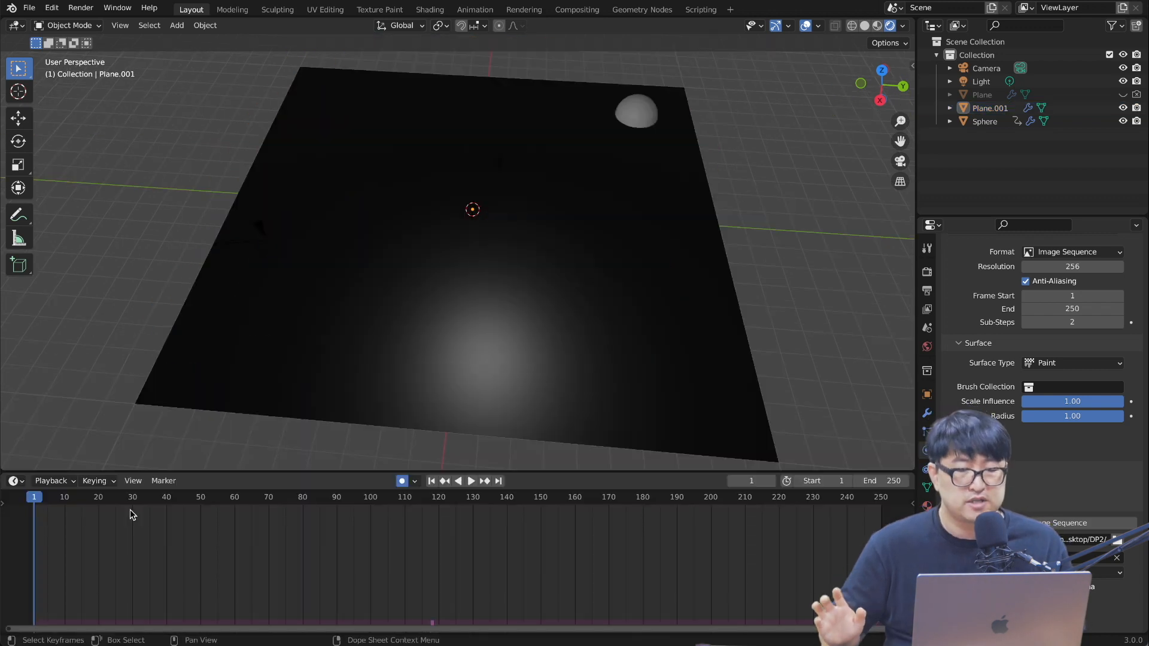
# Play the animation from frame 1 and examine the smoothness of the painted trail on the plane.
pyautogui.press('space')
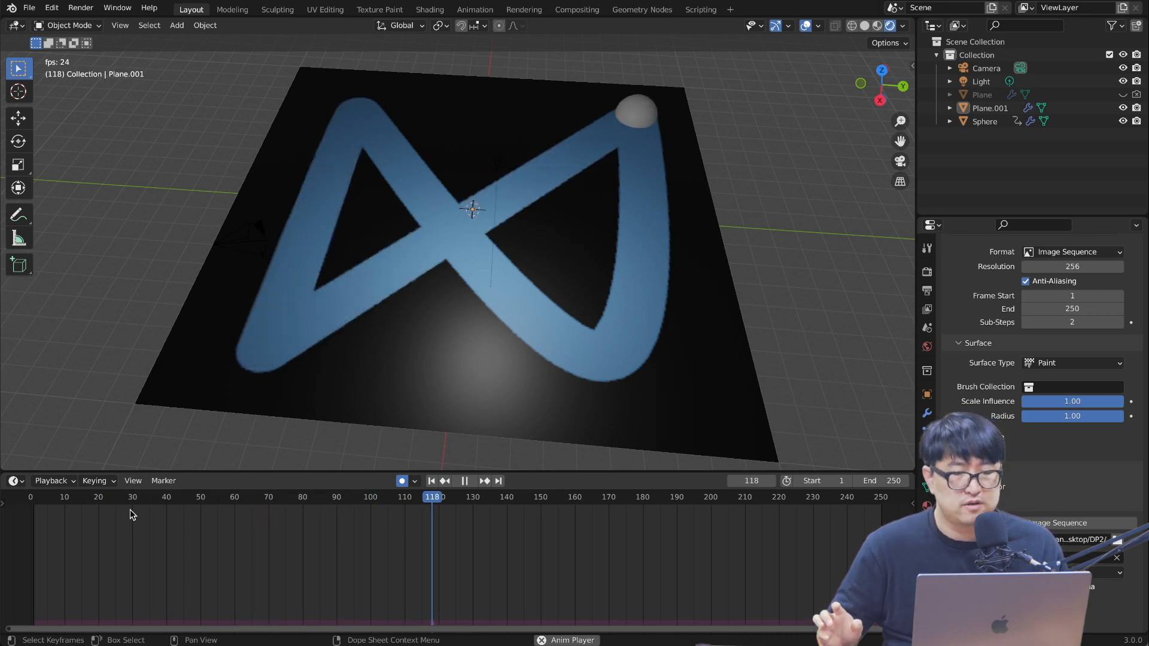
pyautogui.press('space')
pyautogui.moveTo(538, 329); pyautogui.dragTo(710, 357, button='middle')
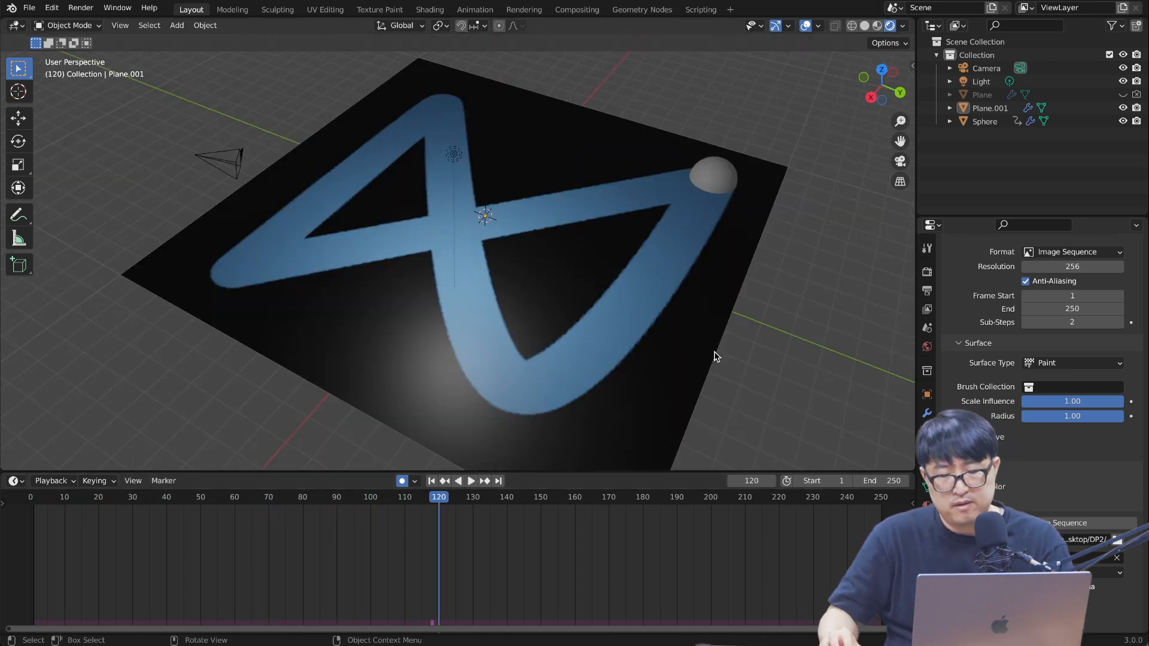
# Clear the planes and sphere from the scene and add a cube with a size of 20 m.
pyautogui.click(706, 339)
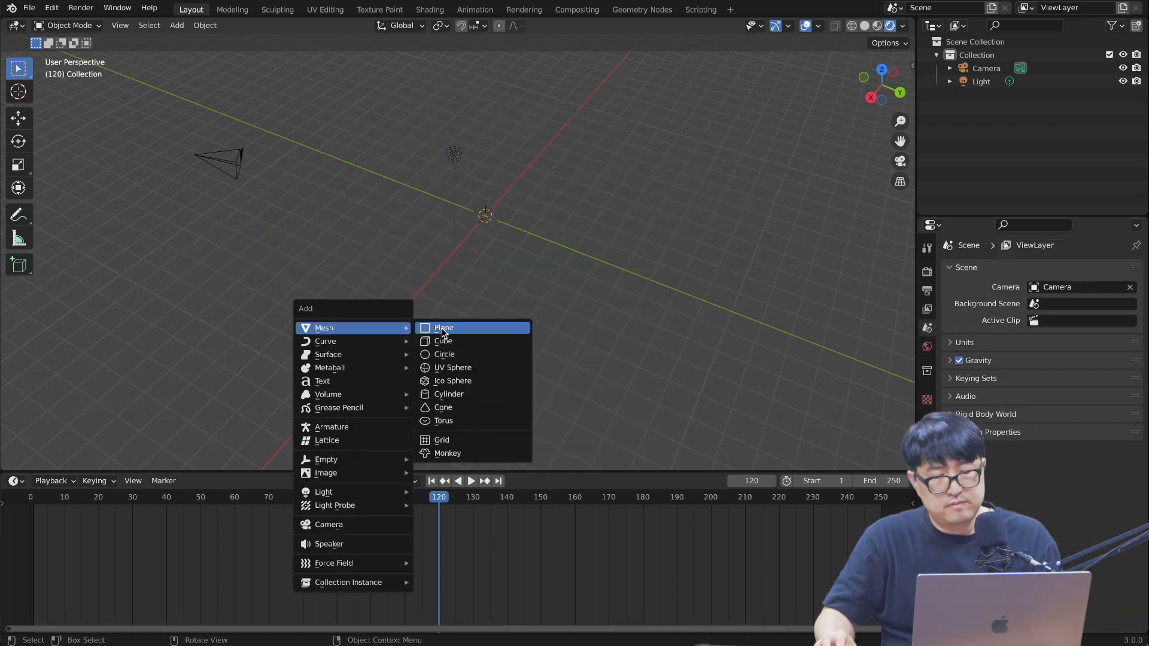
pyautogui.click(456, 342)
pyautogui.click(172, 344)
pyautogui.write('20')
pyautogui.press('Return')
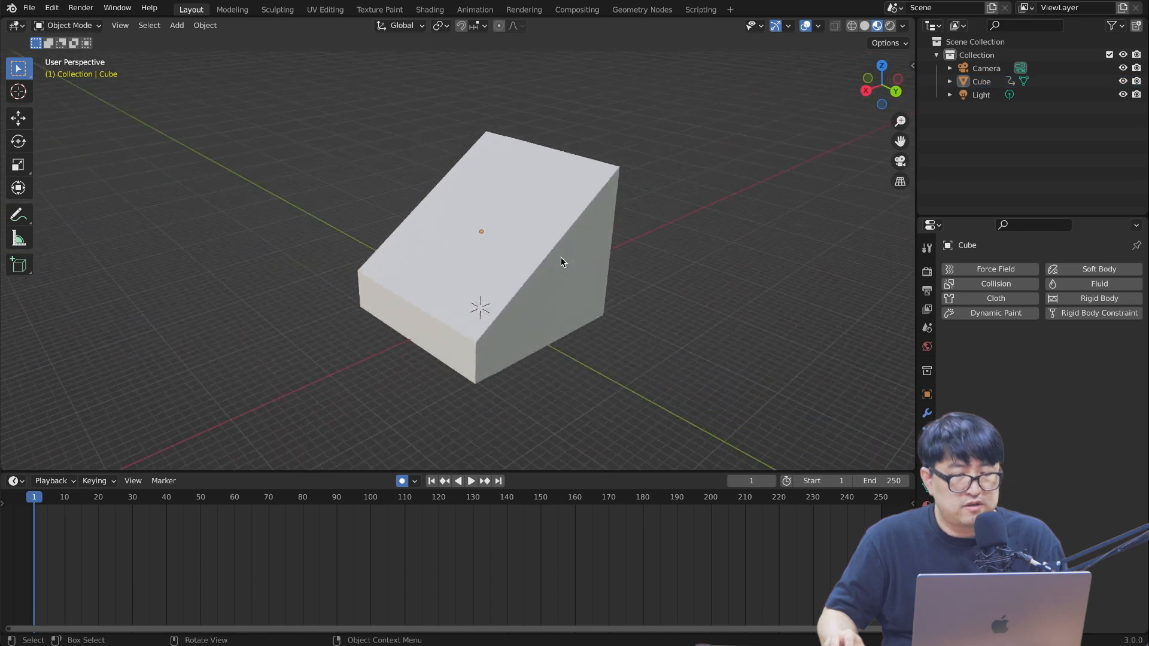
# Add a UV sphere and raise it about 17.6 m along Z, above the sloped block.
pyautogui.hscroll(3, 561, 259)
pyautogui.hscroll(-3, 561, 258)
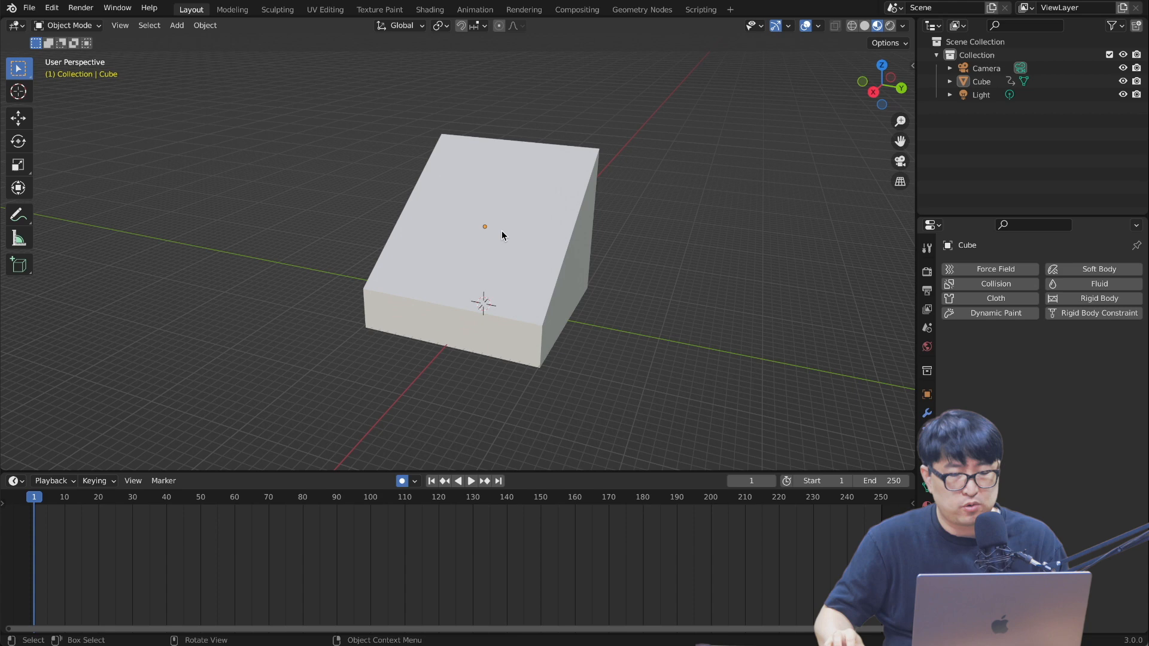
pyautogui.hscroll(2, 502, 236)
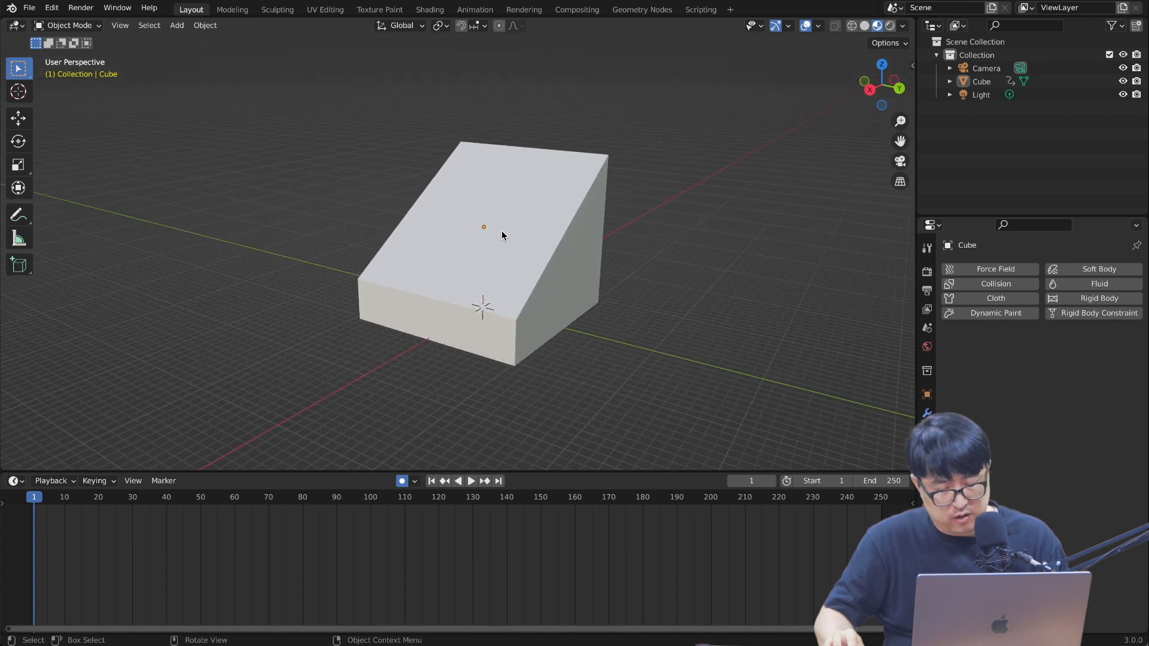
pyautogui.hotkey('shift', 'a')
pyautogui.click(572, 272)
pyautogui.hscroll(3, 634, 287)
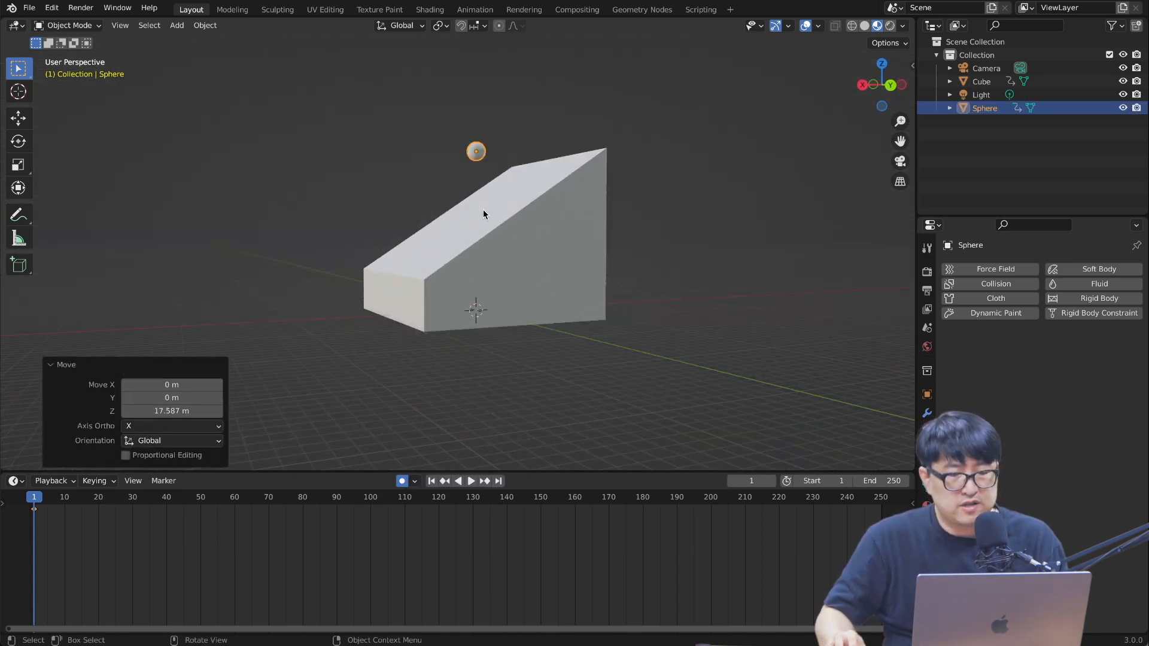
pyautogui.hscroll(-5, 519, 216)
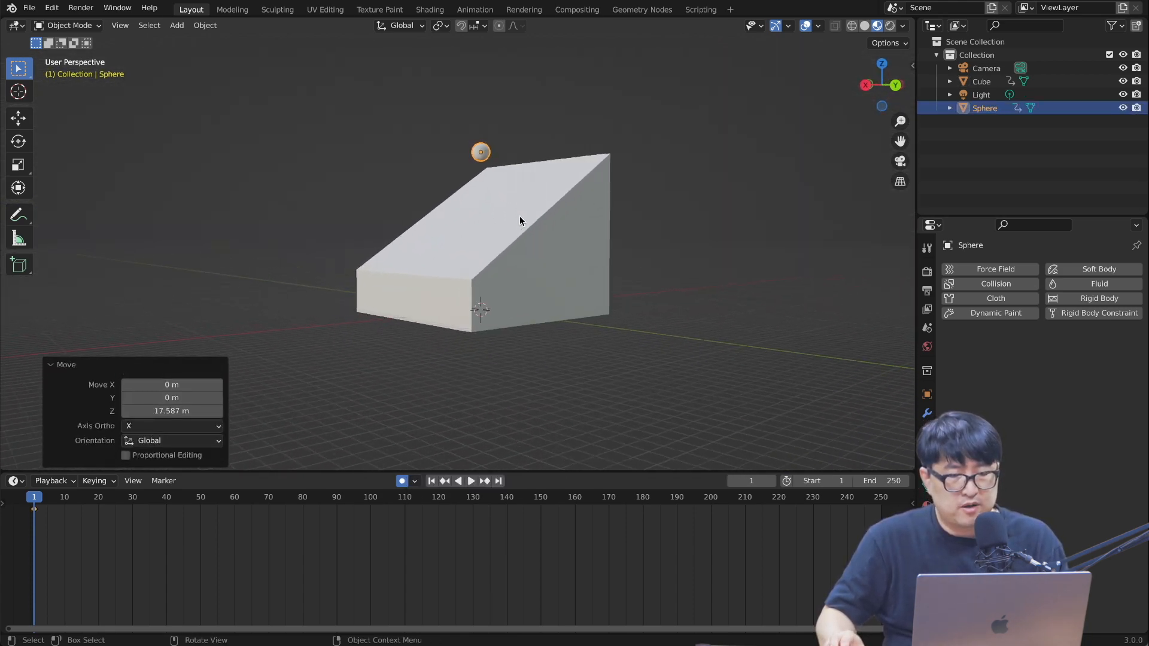
pyautogui.hscroll(3, 536, 237)
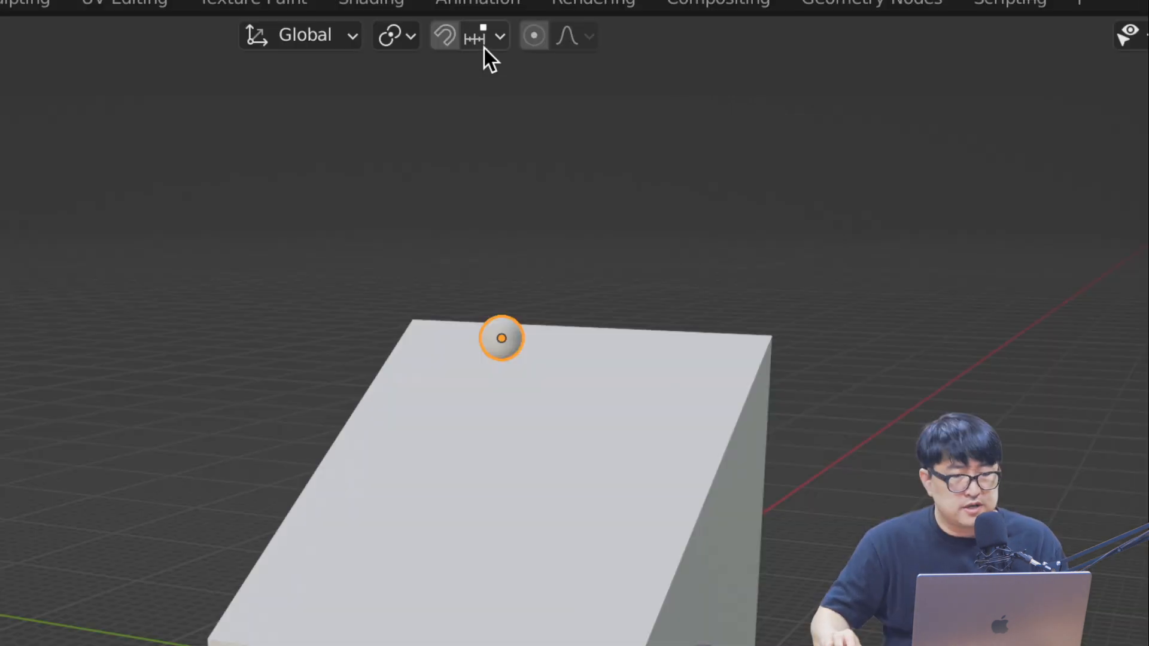
# Enable snapping and set the snap target to Face.
pyautogui.click(487, 36)
pyautogui.click(411, 223)
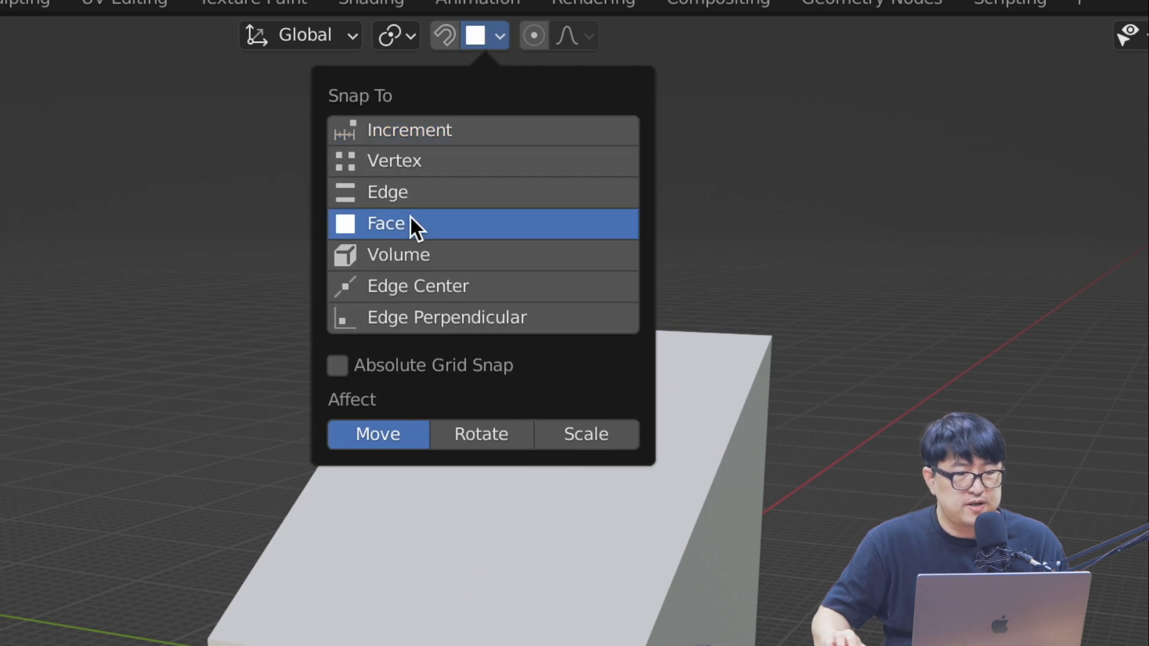
pyautogui.click(349, 390)
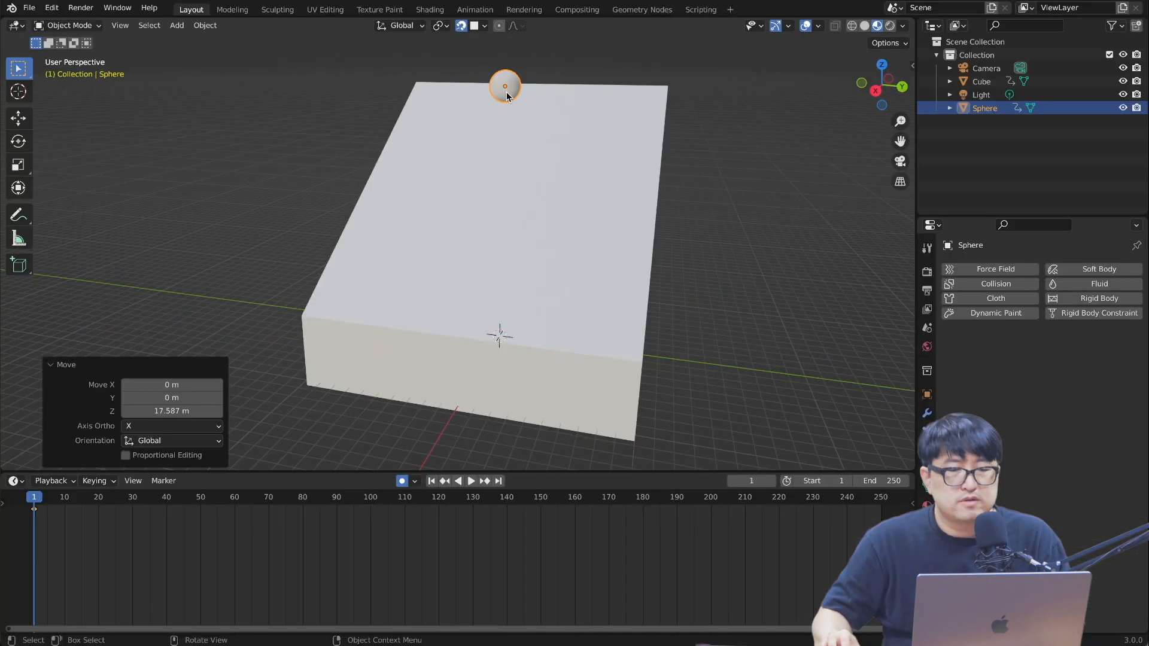
# At frame 1, snap the sphere onto the slope's surface near its upper left corner.
pyautogui.moveTo(508, 95); pyautogui.dragTo(518, 108, button='middle')
pyautogui.press('g')
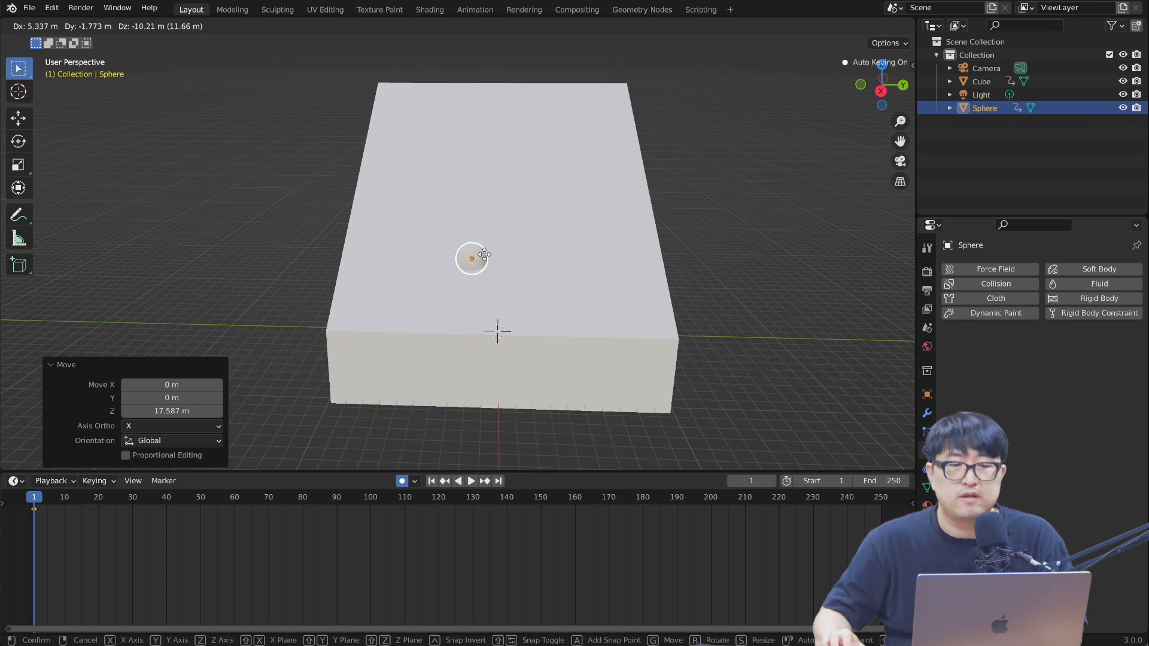
pyautogui.click(413, 110)
# Keyframe the sphere zigzagging down the slope at frames 30, 60, 80 and 111, and set the timeline end to 111.
pyautogui.click(132, 498)
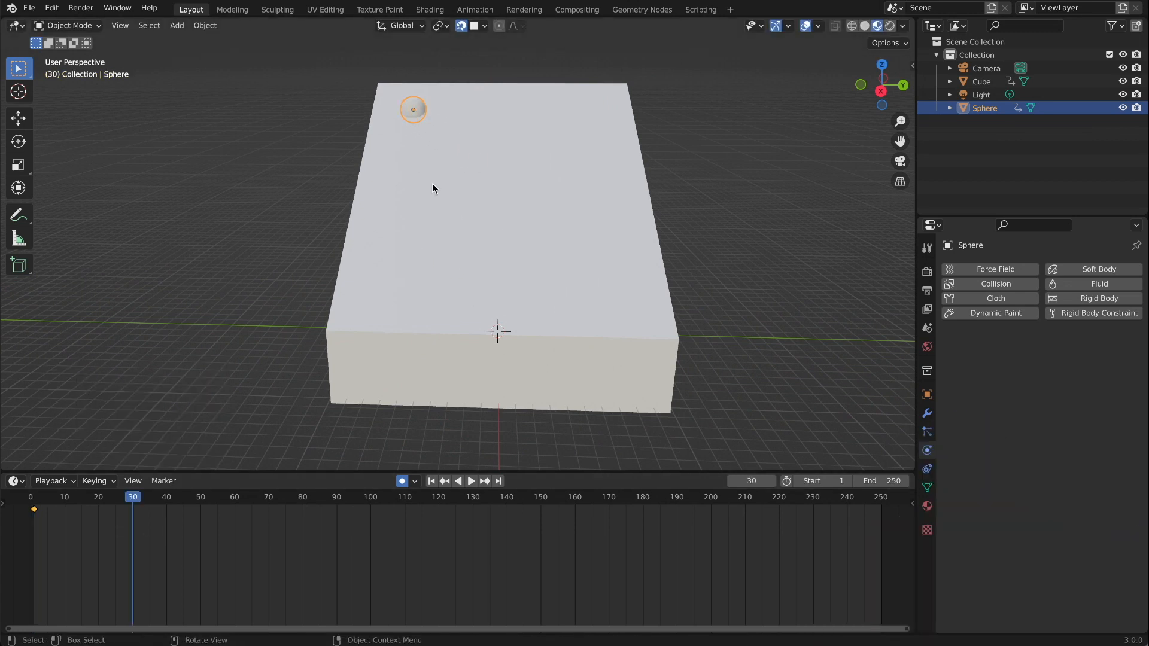
pyautogui.press('g')
pyautogui.click(604, 141)
pyautogui.click(235, 499)
pyautogui.press('g')
pyautogui.click(396, 219)
pyautogui.click(303, 497)
pyautogui.press('g')
pyautogui.click(619, 288)
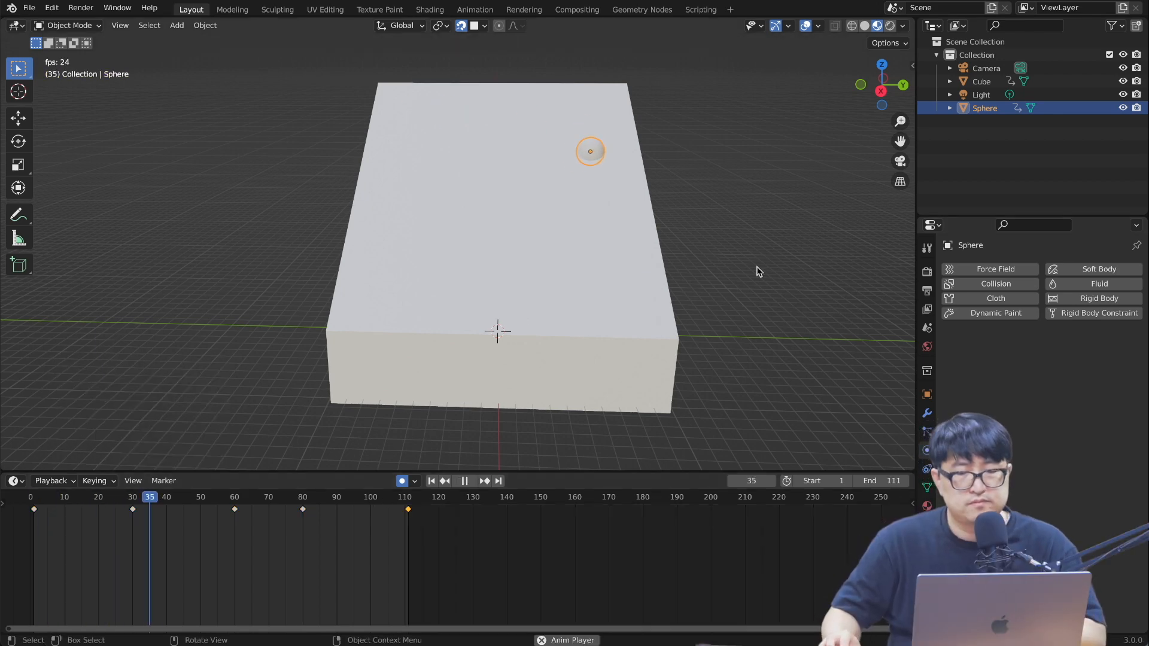
# Play the animation and check from several angles that the sphere follows the sloped face.
pyautogui.click(756, 269)
pyautogui.hscroll(5, 755, 267)
pyautogui.scroll(2, 755, 267)
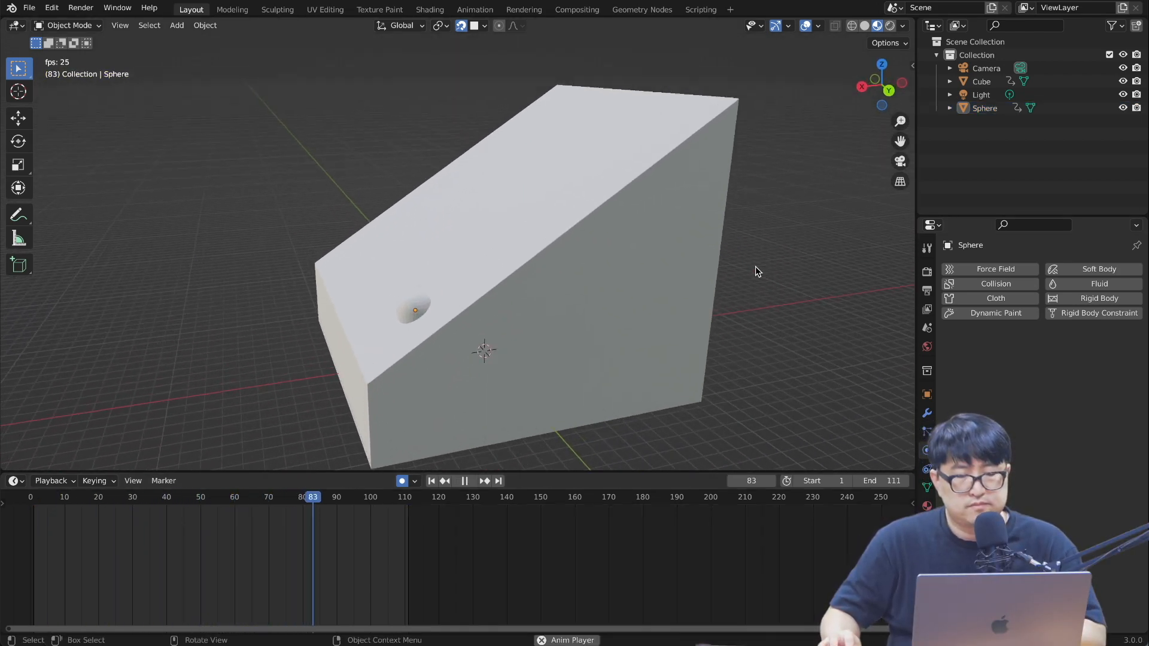
pyautogui.hscroll(-4, 755, 266)
pyautogui.hscroll(-2, 756, 267)
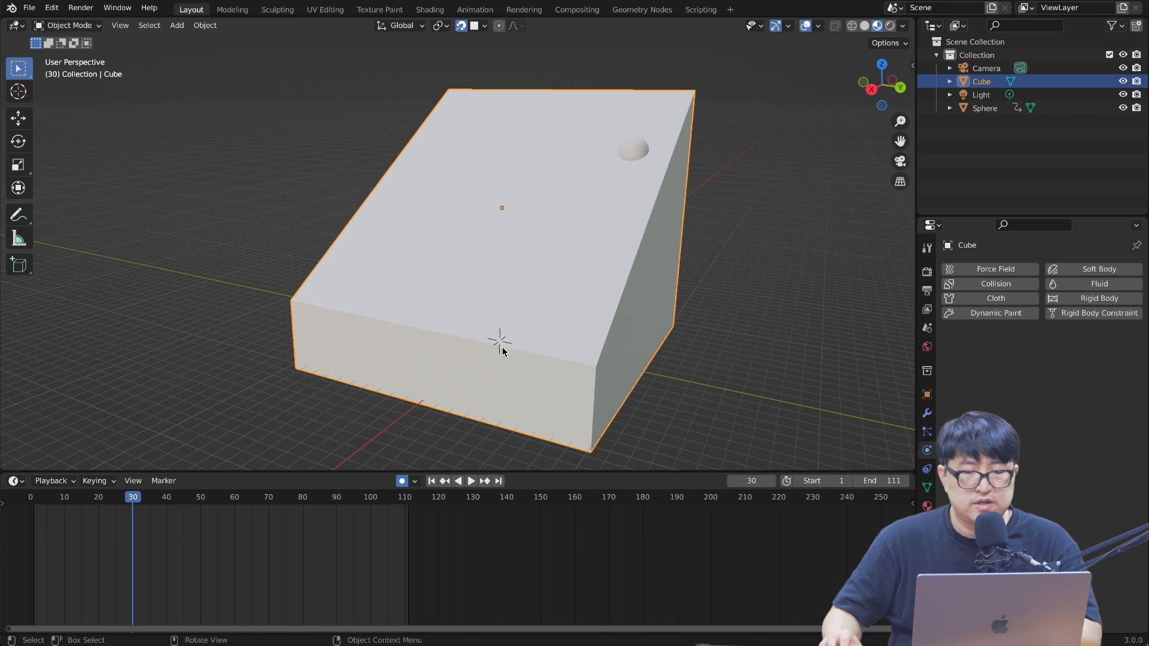
# Add Dynamic Paint physics to the sloped cube and make it a canvas.
pyautogui.hscroll(3, 764, 371)
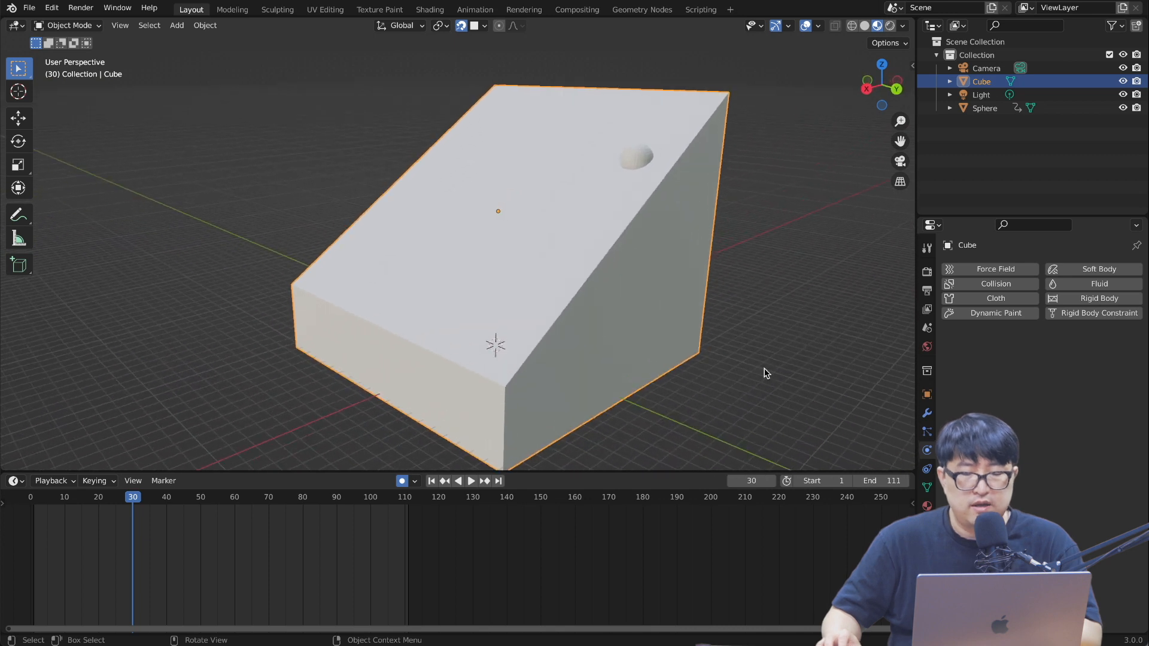
pyautogui.click(764, 372)
pyautogui.click(590, 301)
pyautogui.click(1008, 313)
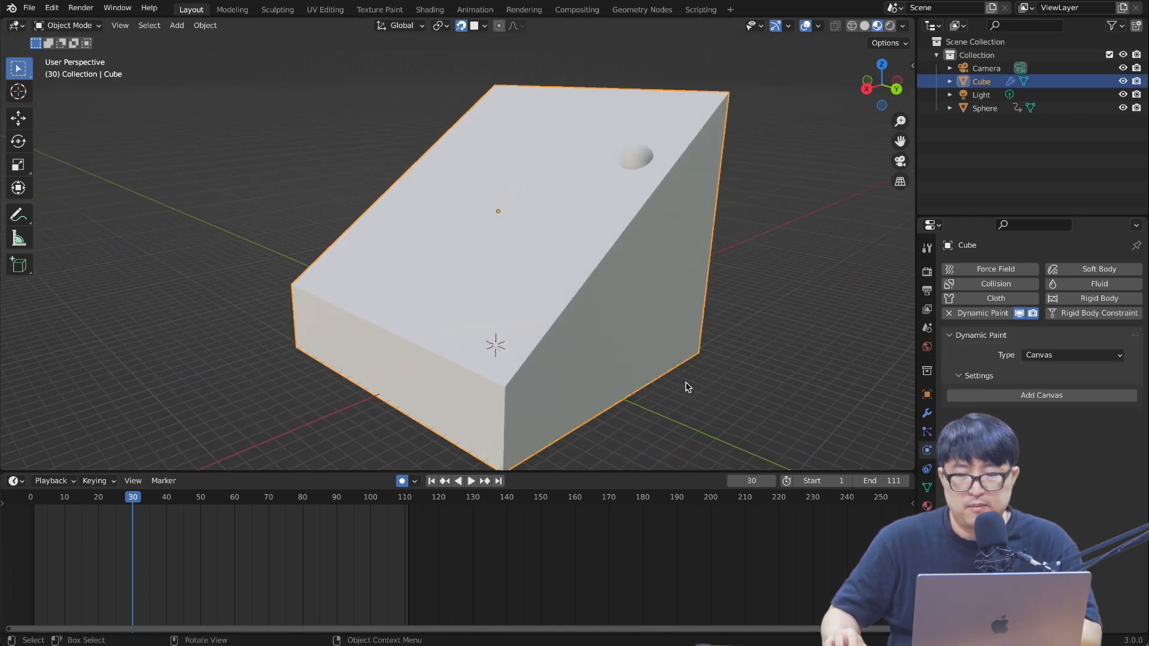
pyautogui.click(993, 395)
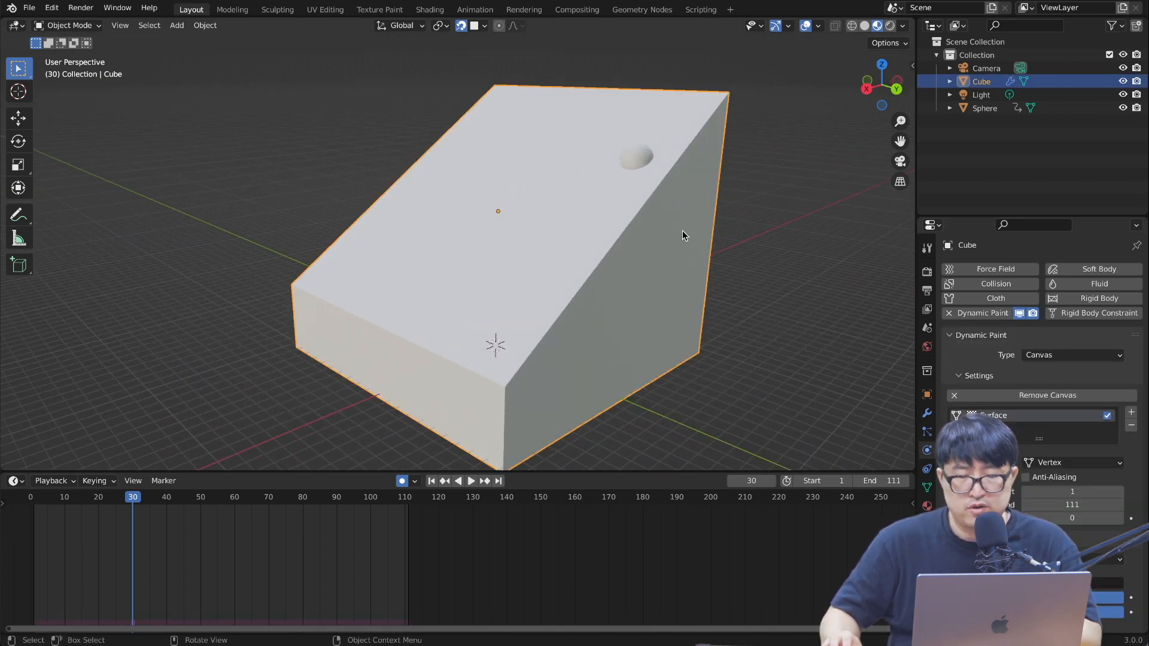
# Add Dynamic Paint physics to the sphere, set its type to Brush and add the brush.
pyautogui.click(650, 156)
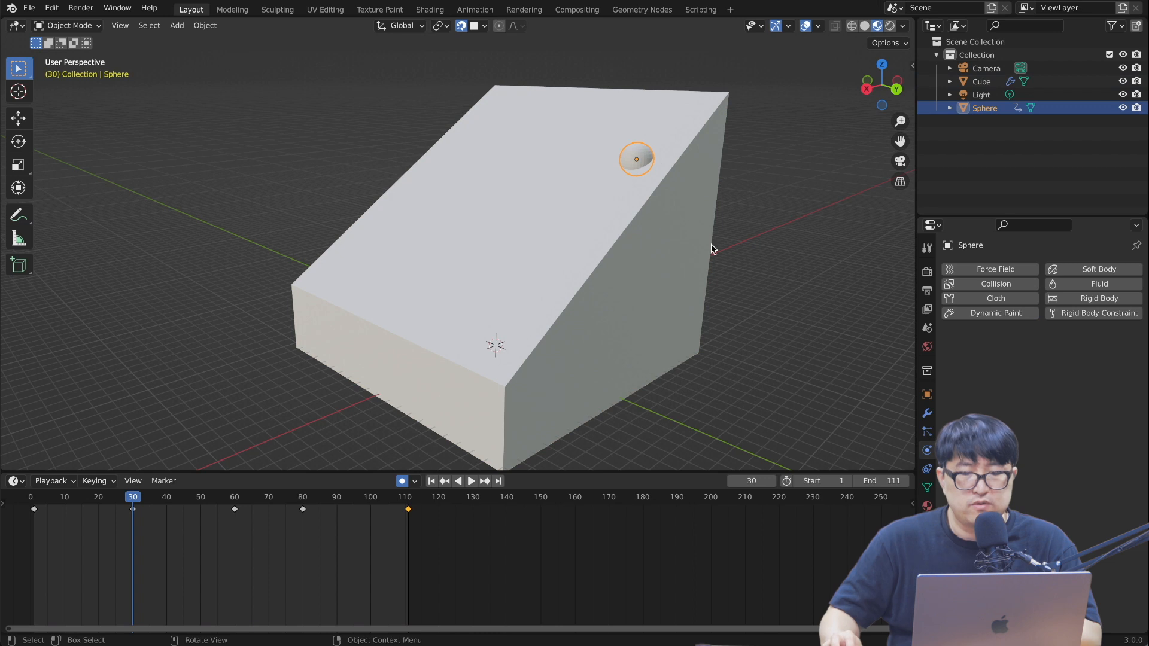
pyautogui.click(983, 315)
pyautogui.click(1059, 356)
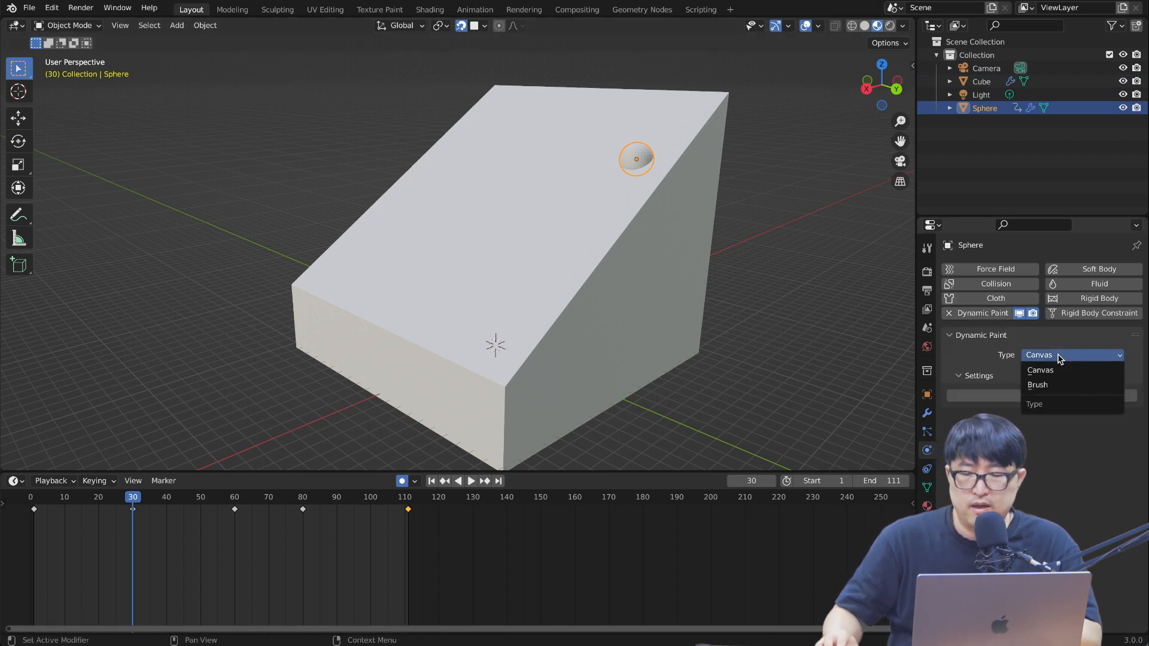
pyautogui.click(1052, 385)
pyautogui.click(1038, 396)
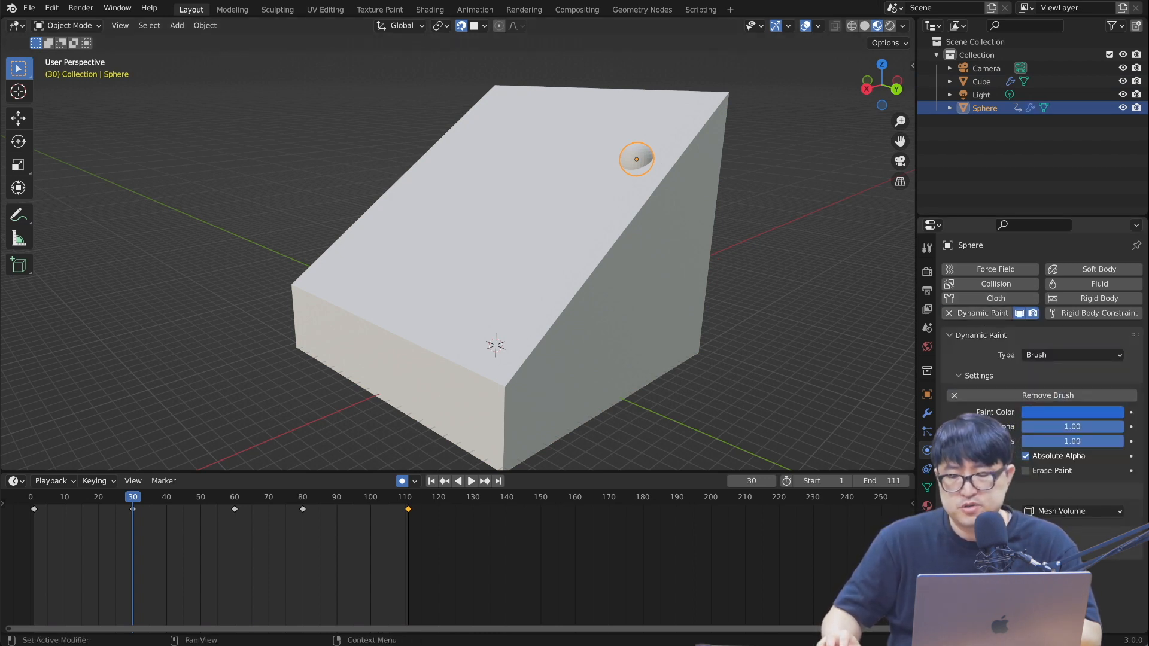
pyautogui.click(796, 286)
pyautogui.click(683, 300)
pyautogui.moveTo(683, 300); pyautogui.dragTo(655, 299, button='middle')
pyautogui.click(635, 164)
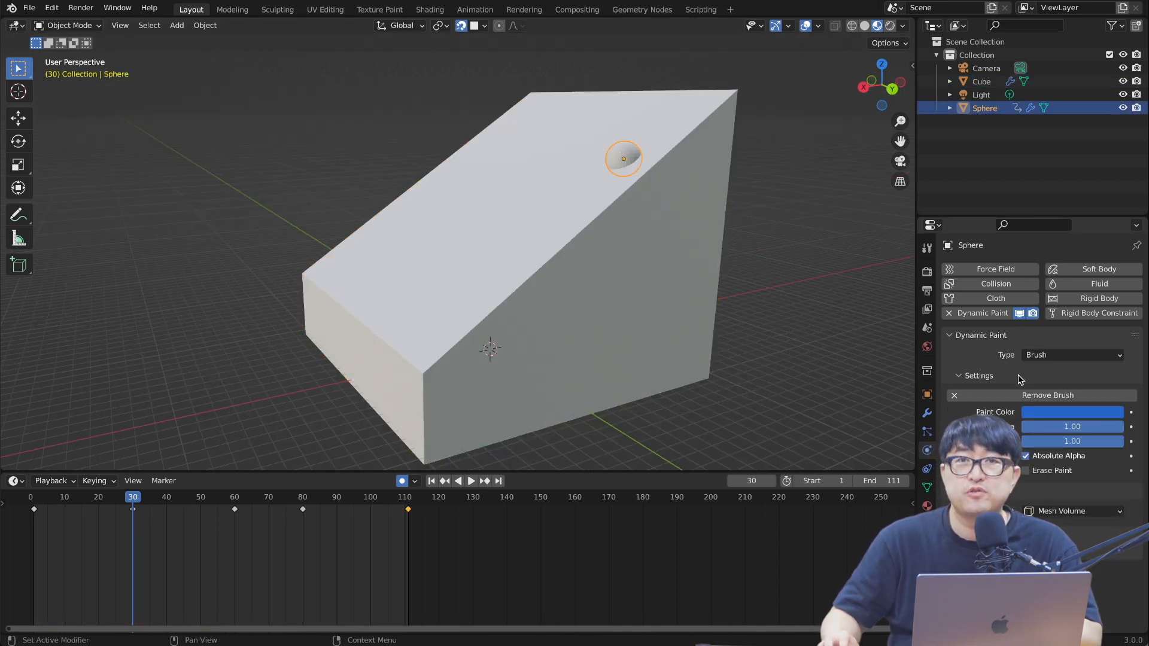
# Select the sloped cube and add a Subdivision Surface modifier to it.
pyautogui.click(702, 343)
pyautogui.moveTo(701, 342)
pyautogui.mouseDown(button='middle')
pyautogui.moveTo(661, 342)
pyautogui.moveTo(690, 342)
pyautogui.mouseUp(button='middle')
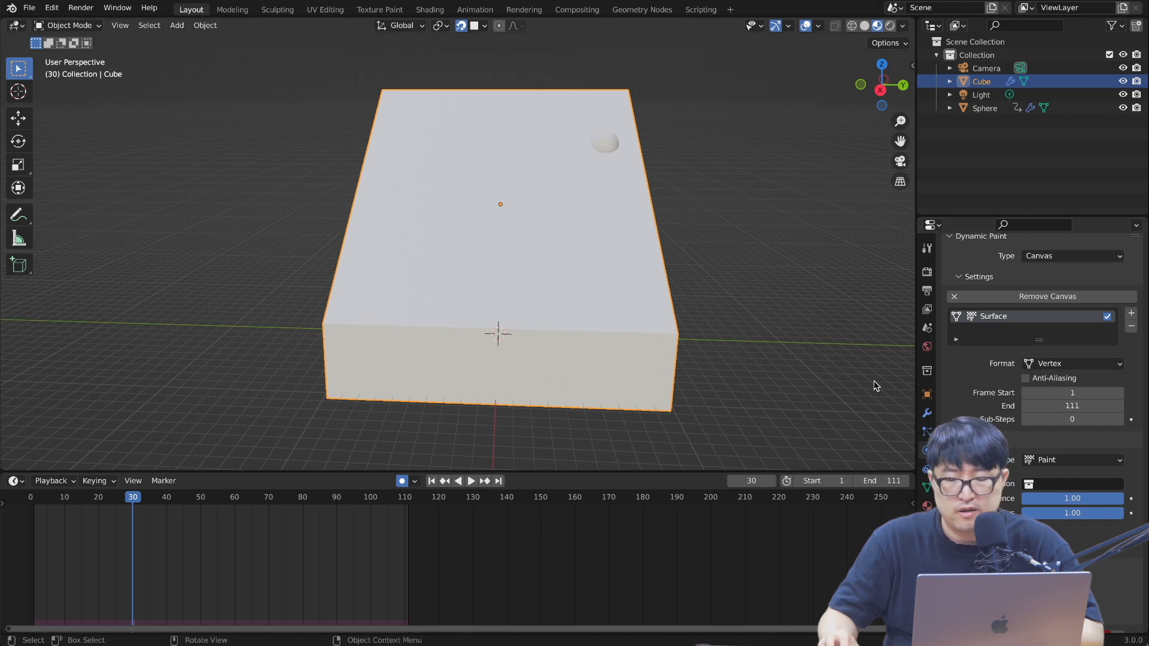
pyautogui.click(776, 359)
pyautogui.moveTo(776, 359); pyautogui.dragTo(567, 317, button='middle')
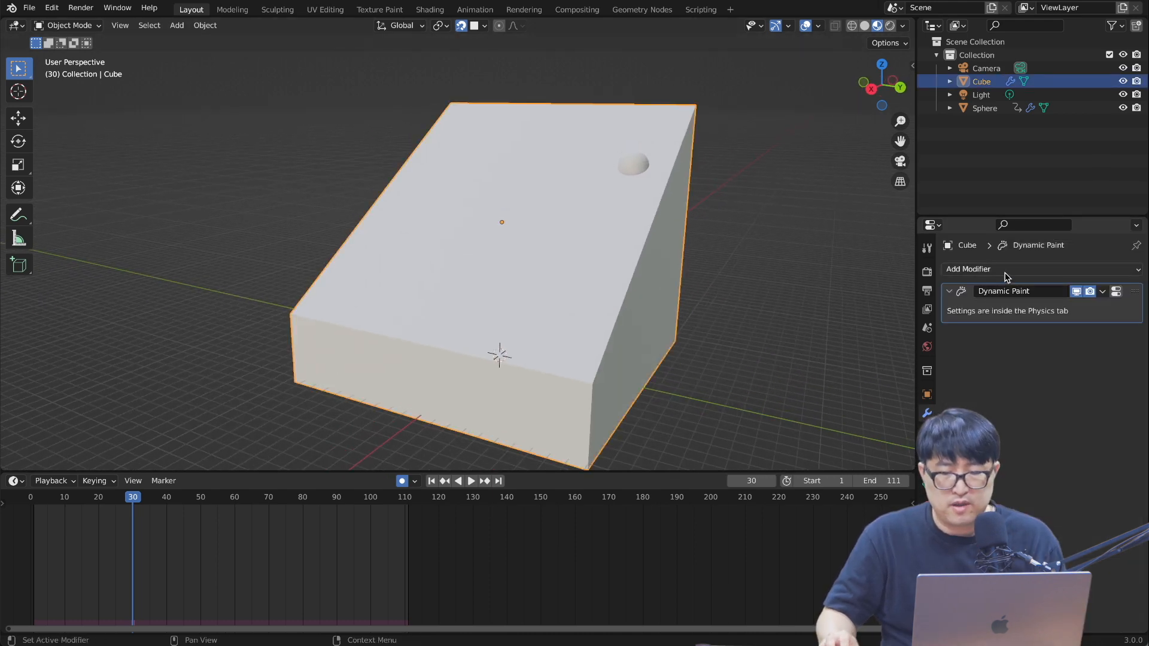
pyautogui.click(1005, 271)
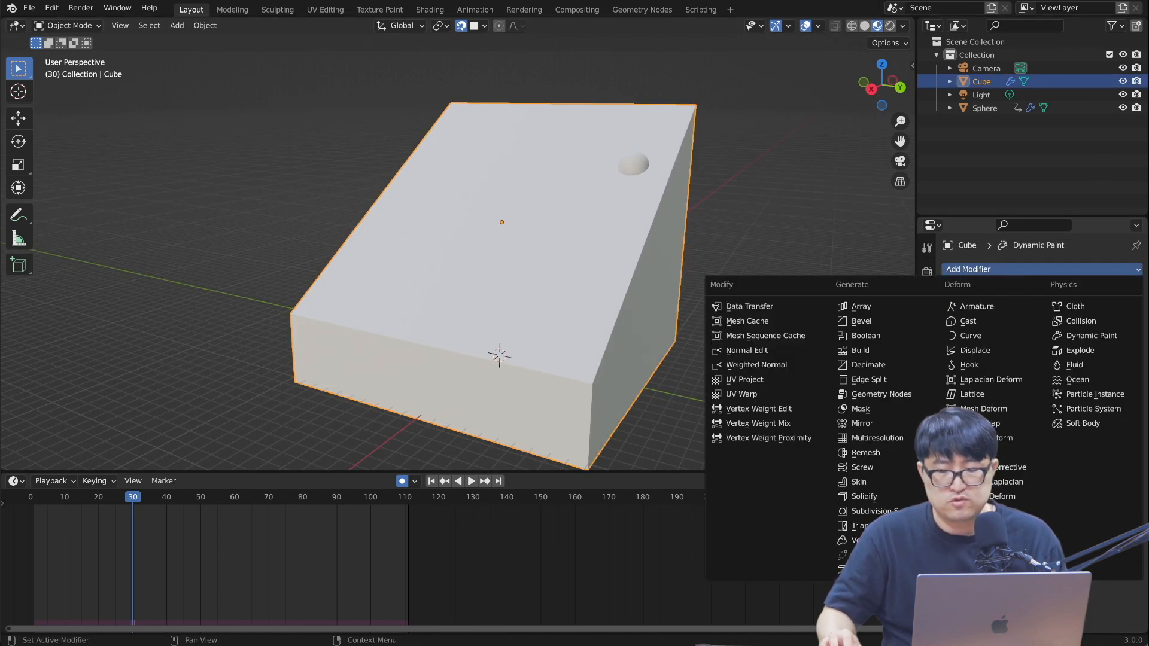
pyautogui.click(869, 511)
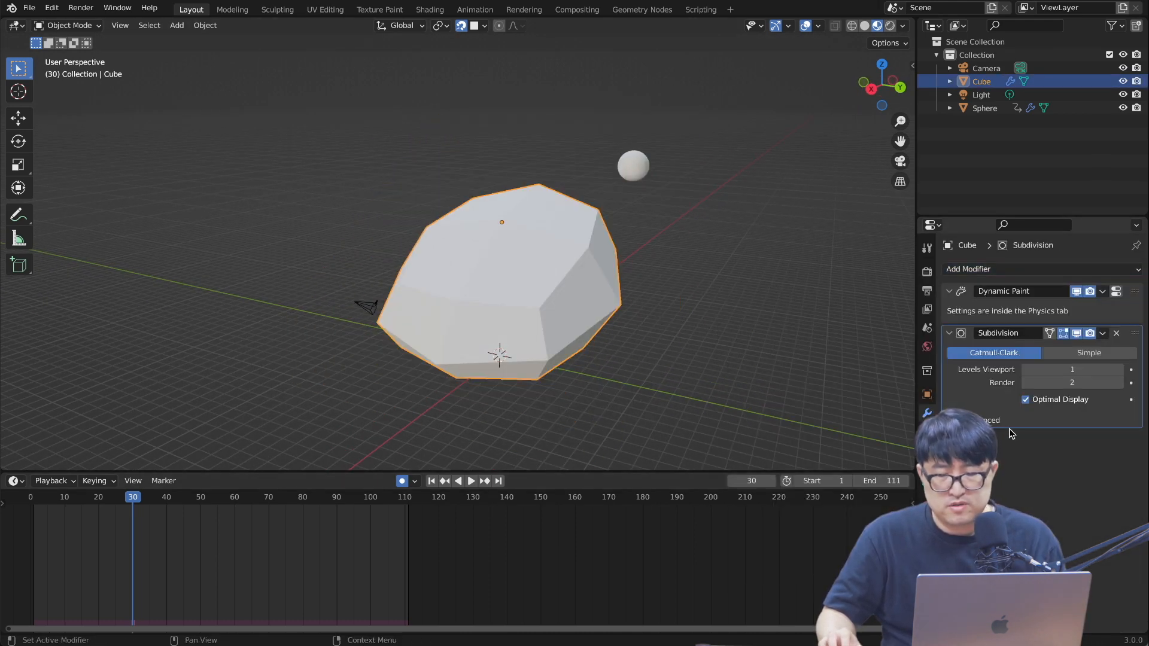
# Set the cube's subdivision type to Simple with 5 viewport levels.
pyautogui.click(976, 420)
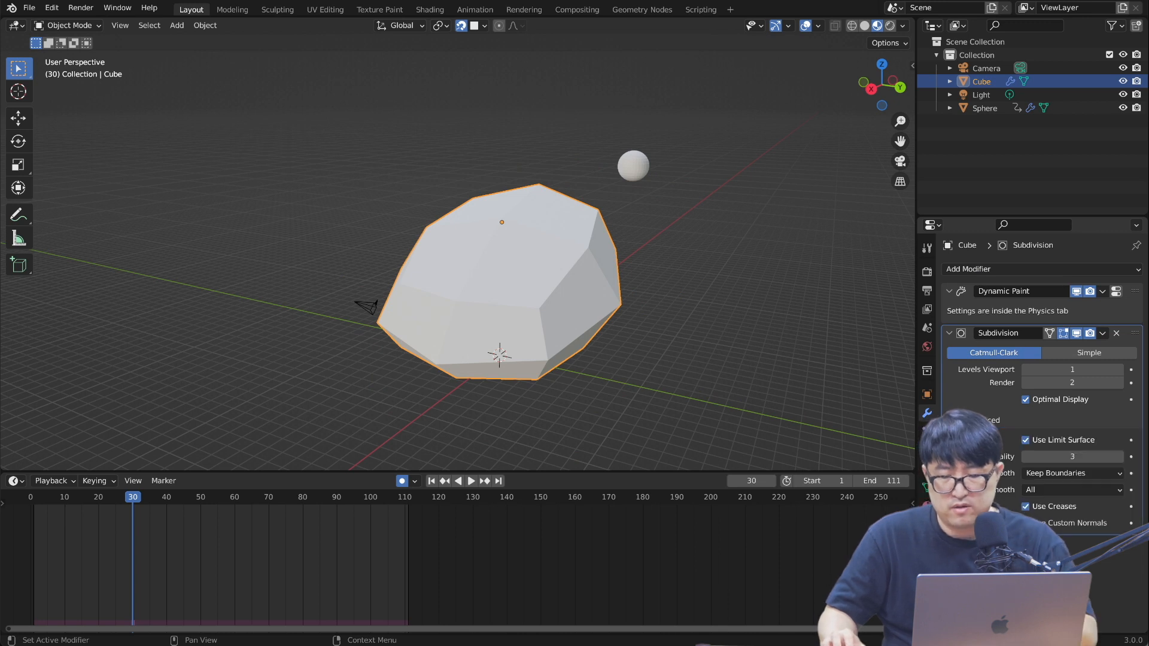
pyautogui.click(981, 420)
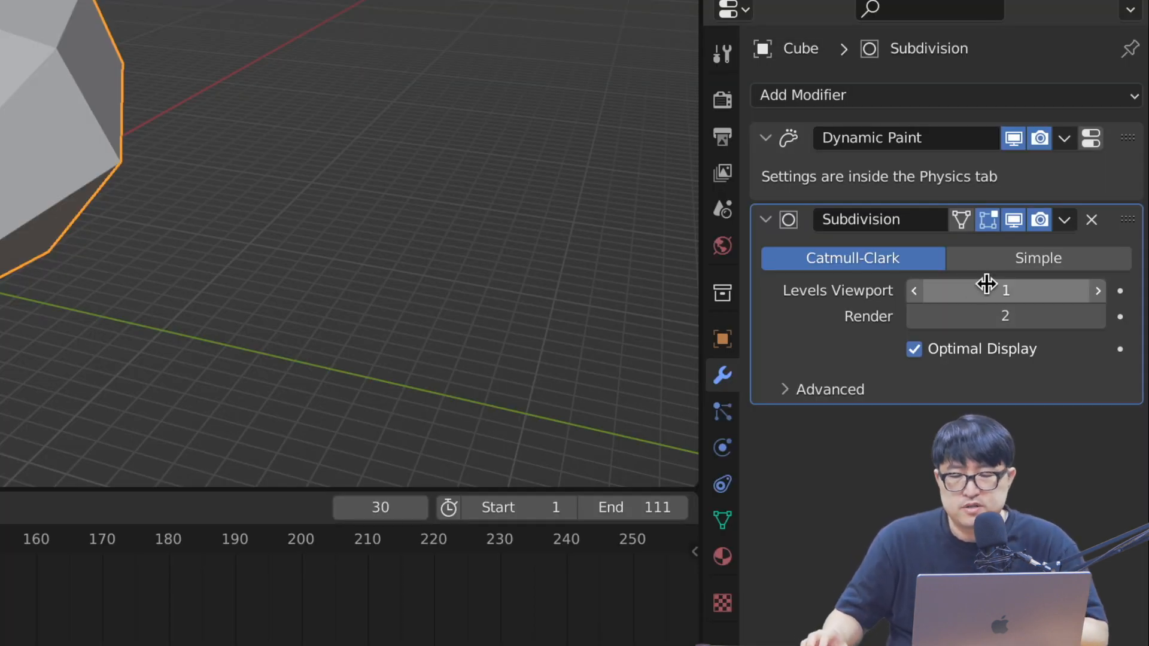
pyautogui.click(1026, 263)
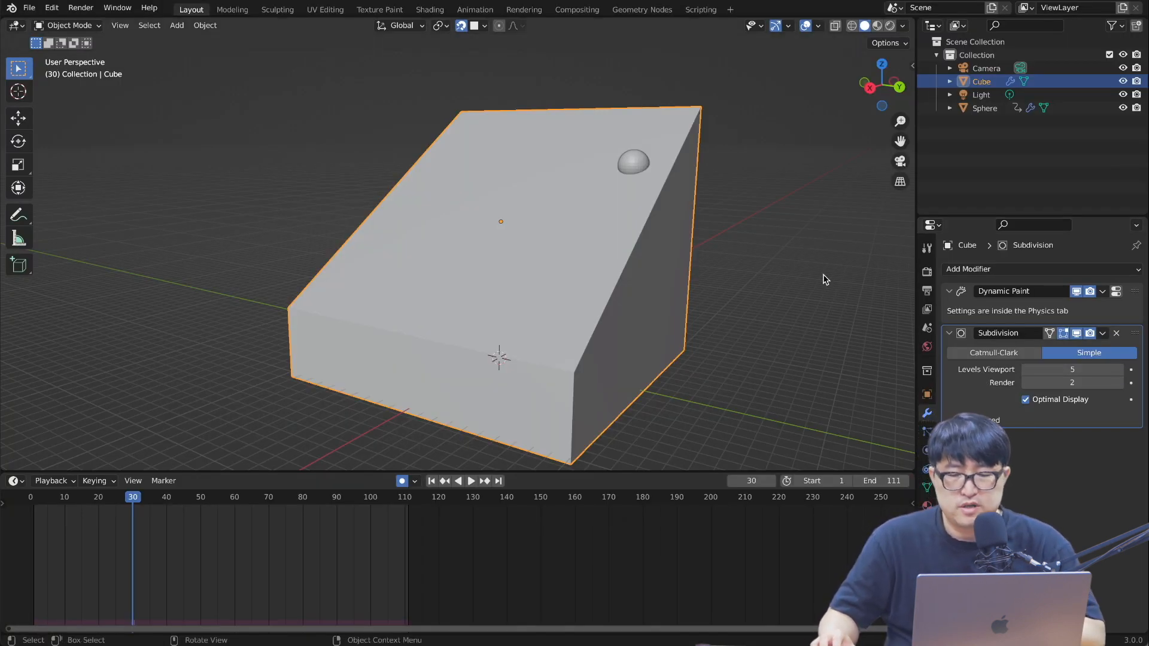
pyautogui.click(900, 27)
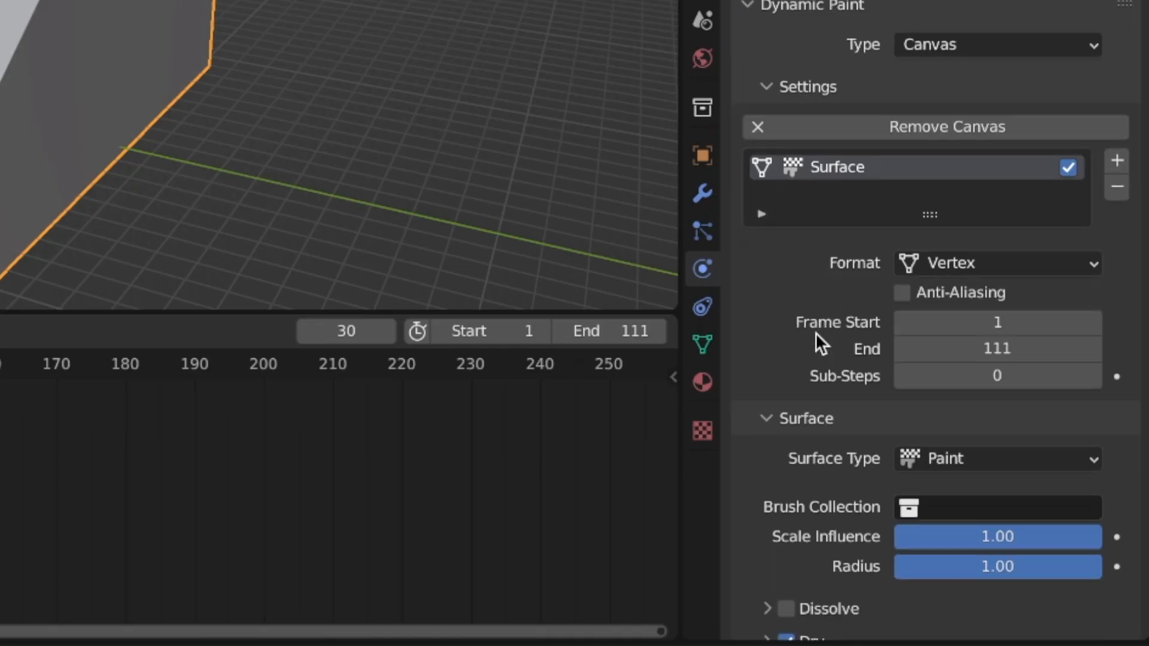
# Create the dp_paintmap output layer for the cube's canvas and play the animation from the start.
pyautogui.scroll(-5, 981, 482)
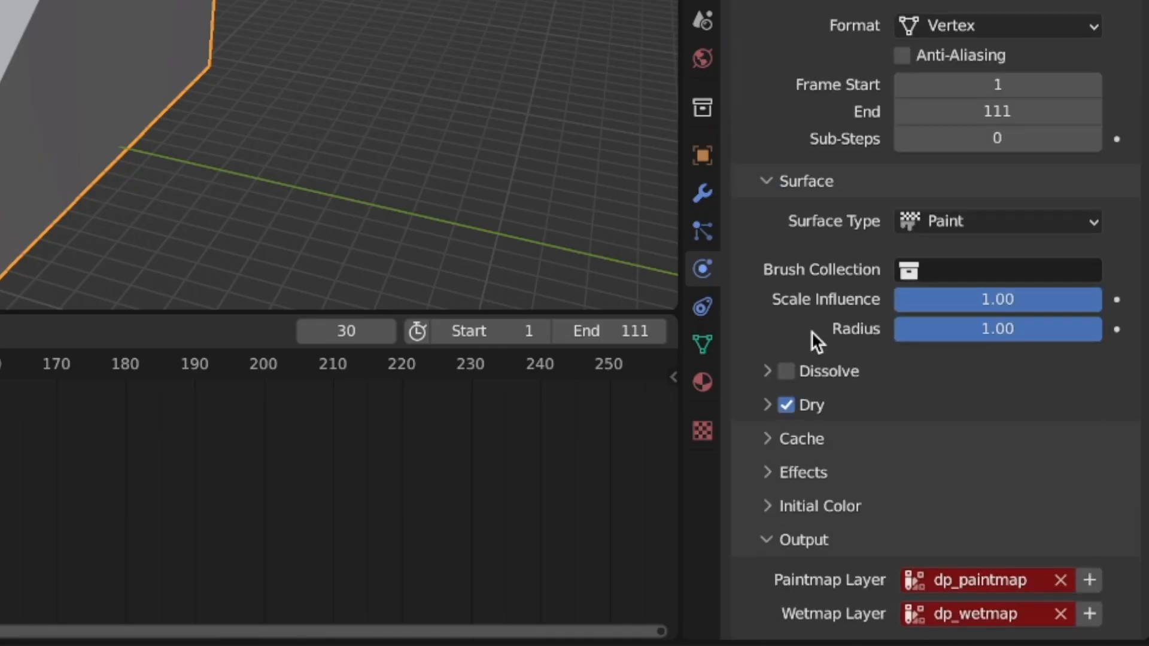
pyautogui.click(1090, 580)
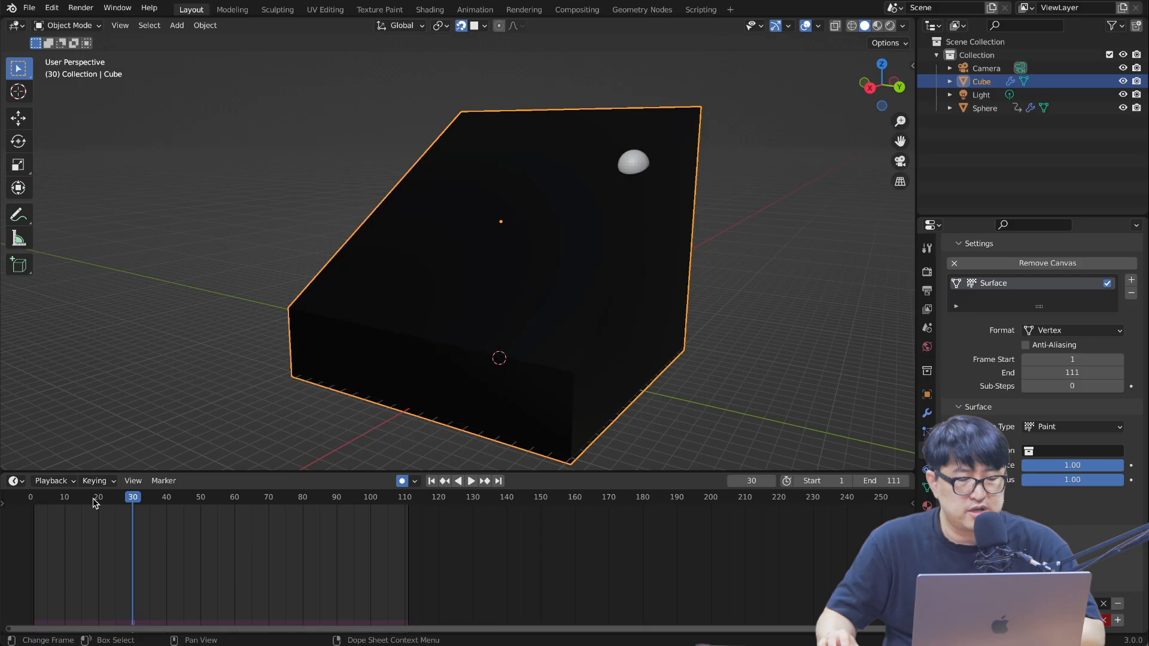
pyautogui.moveTo(95, 500); pyautogui.dragTo(33, 500)
pyautogui.press('space')
# Move the Subdivision modifier above Dynamic Paint in the cube's modifier stack.
pyautogui.moveTo(553, 242); pyautogui.dragTo(564, 249, button='middle')
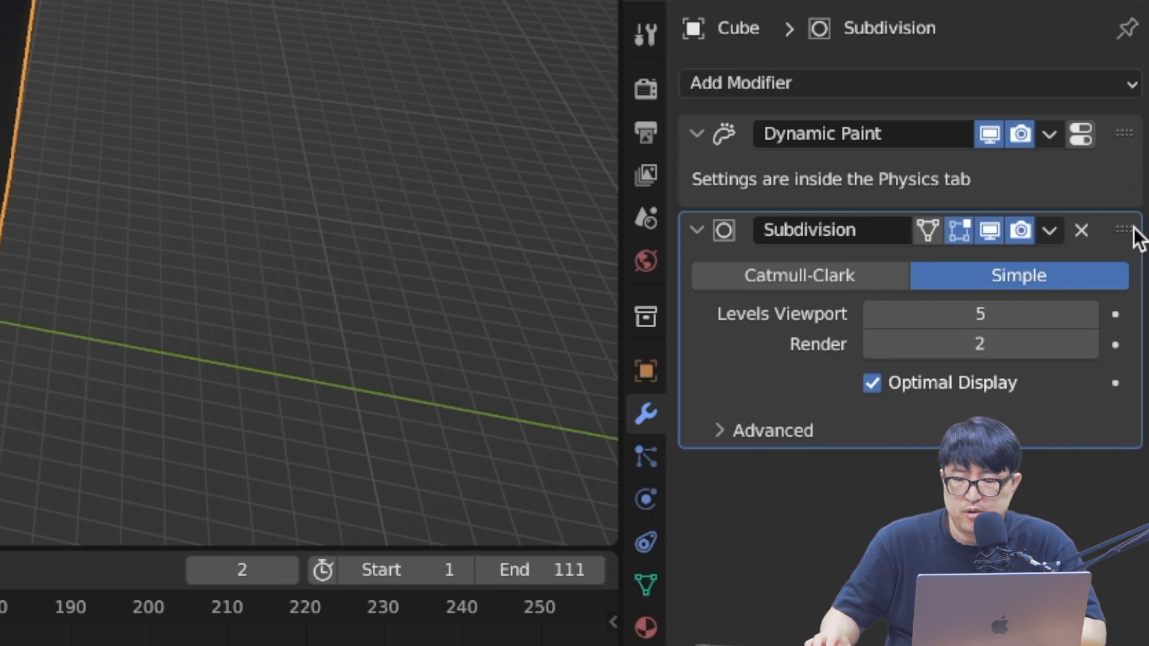
pyautogui.moveTo(1123, 229); pyautogui.dragTo(1121, 77)
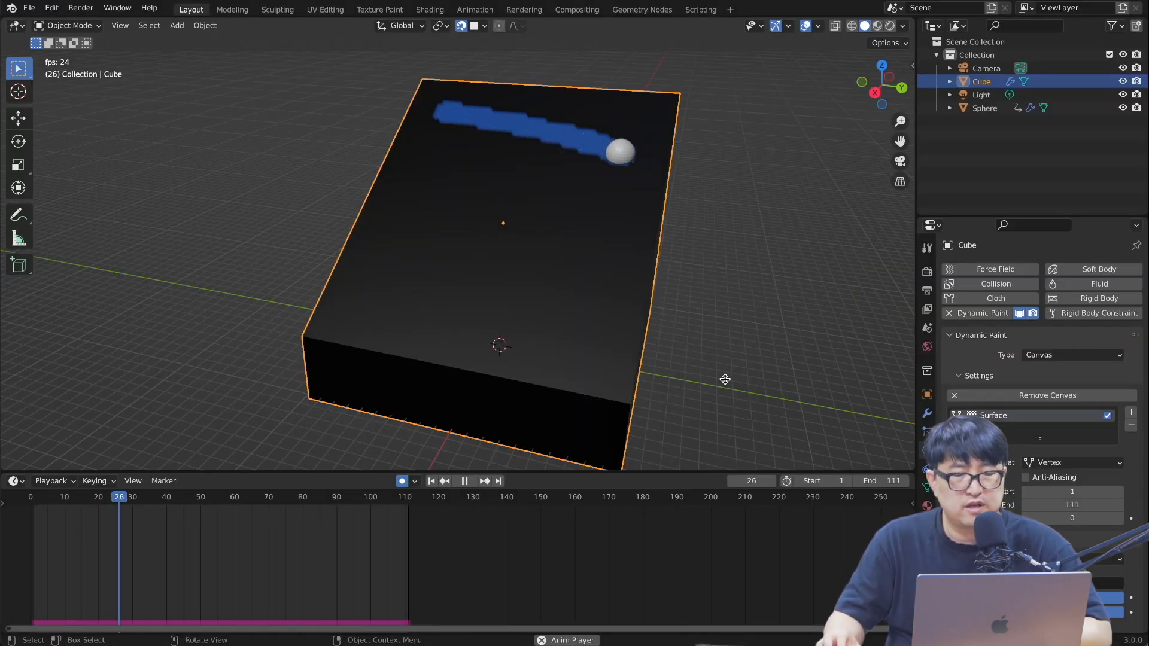
# Try the Spread effect on the cube's canvas, leave only Shrink enabled instead, and replay the animation from the start.
pyautogui.scroll(-5, 1041, 389)
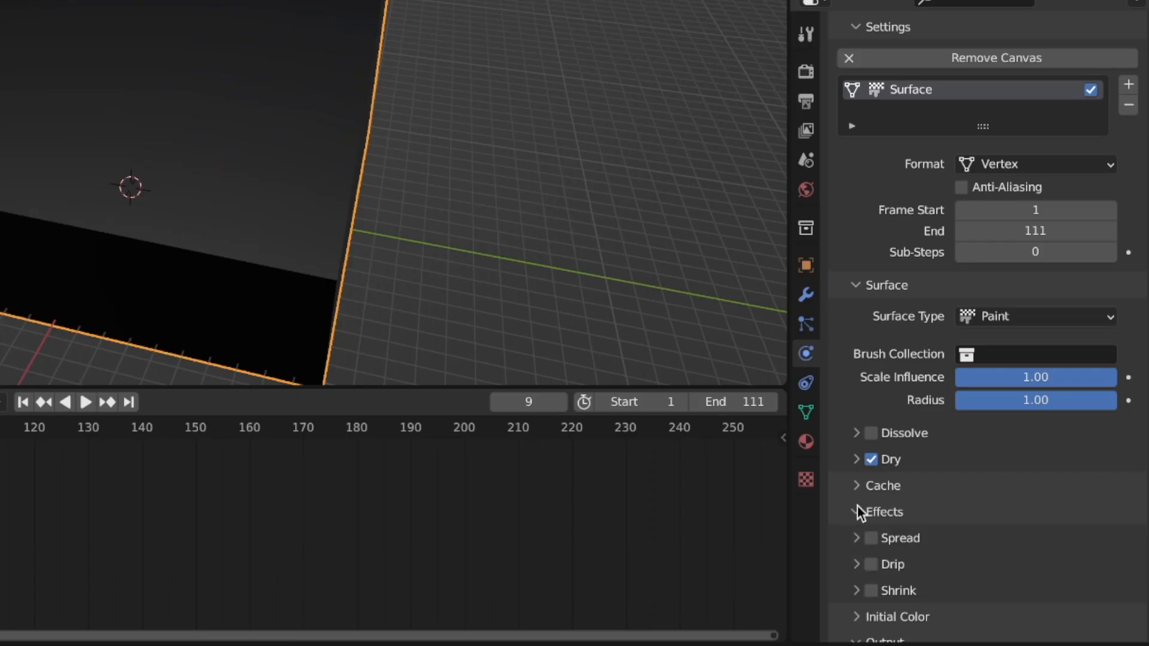
pyautogui.scroll(-2, 996, 506)
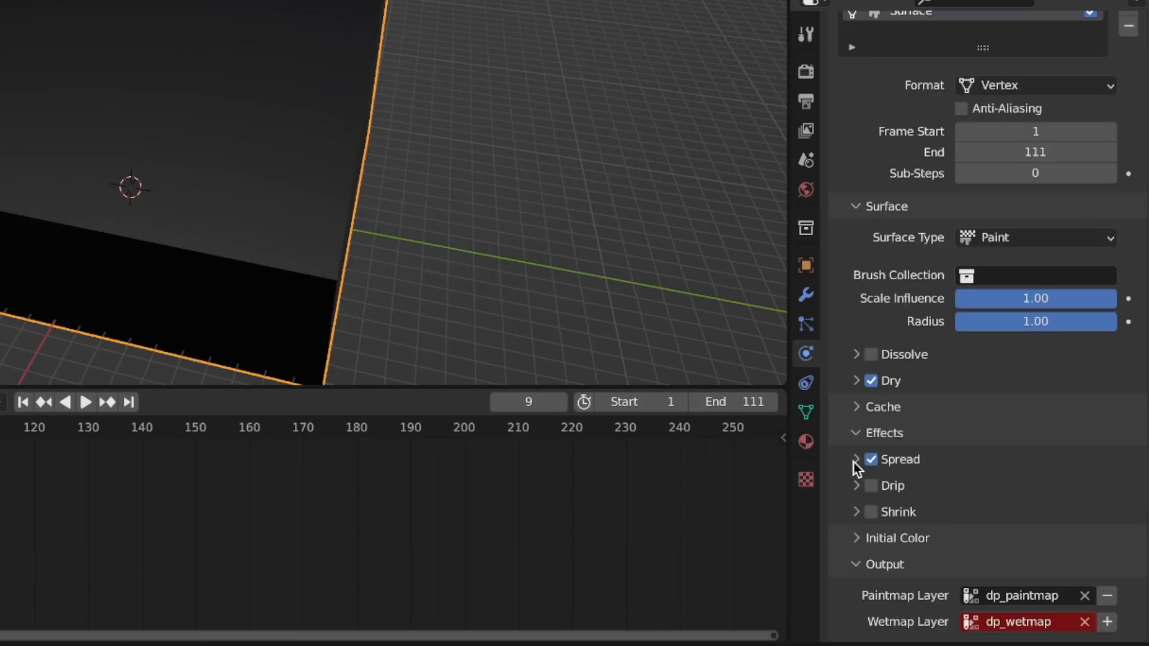
pyautogui.press('space')
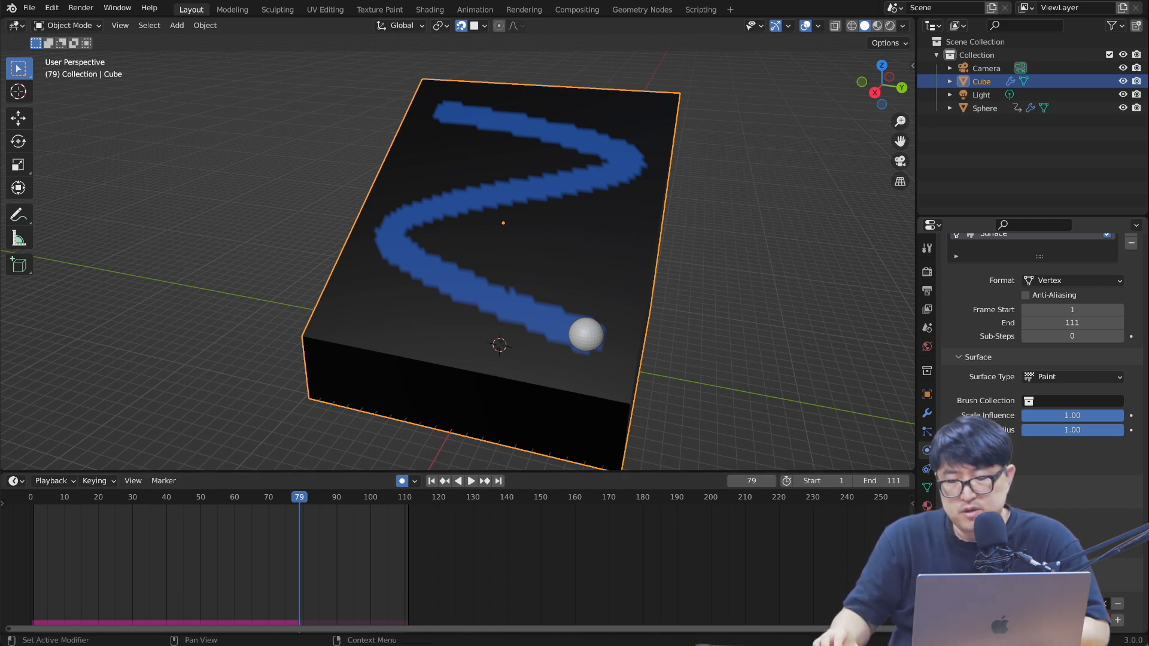
pyautogui.moveTo(130, 497); pyautogui.dragTo(1, 501)
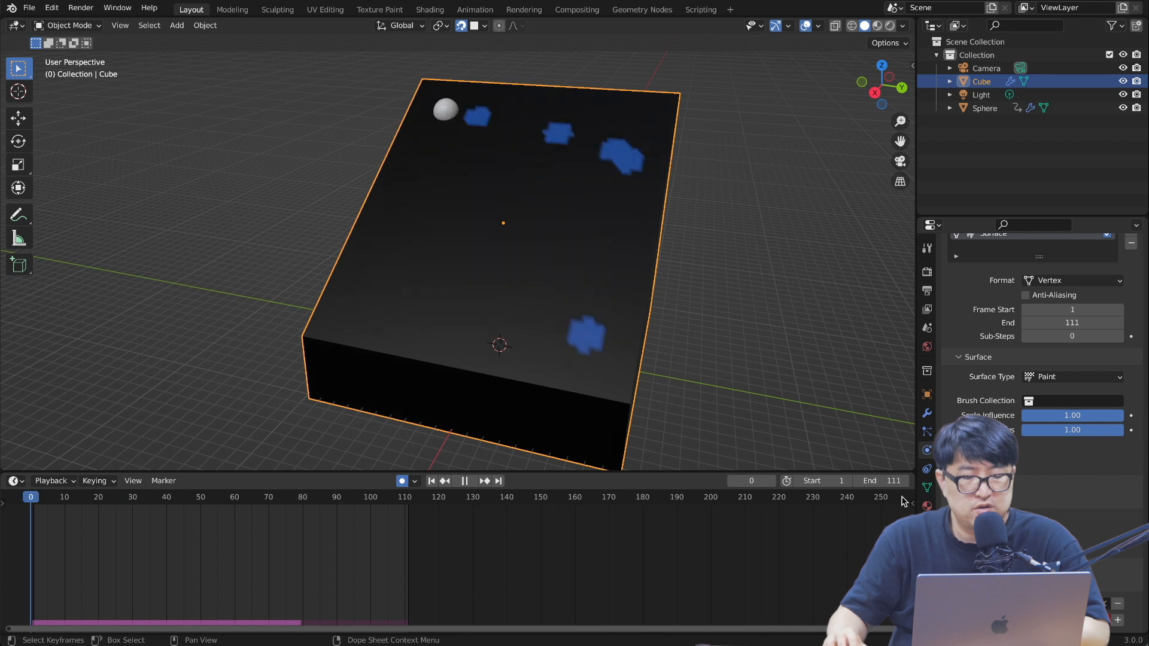
pyautogui.press('space')
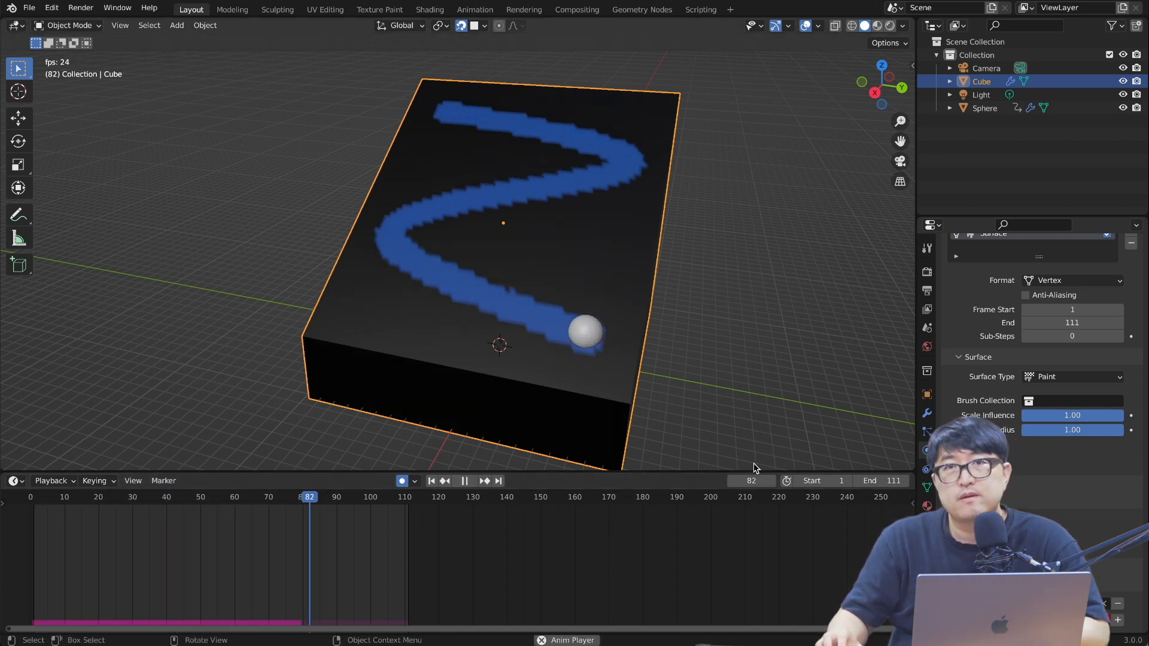
pyautogui.press('space')
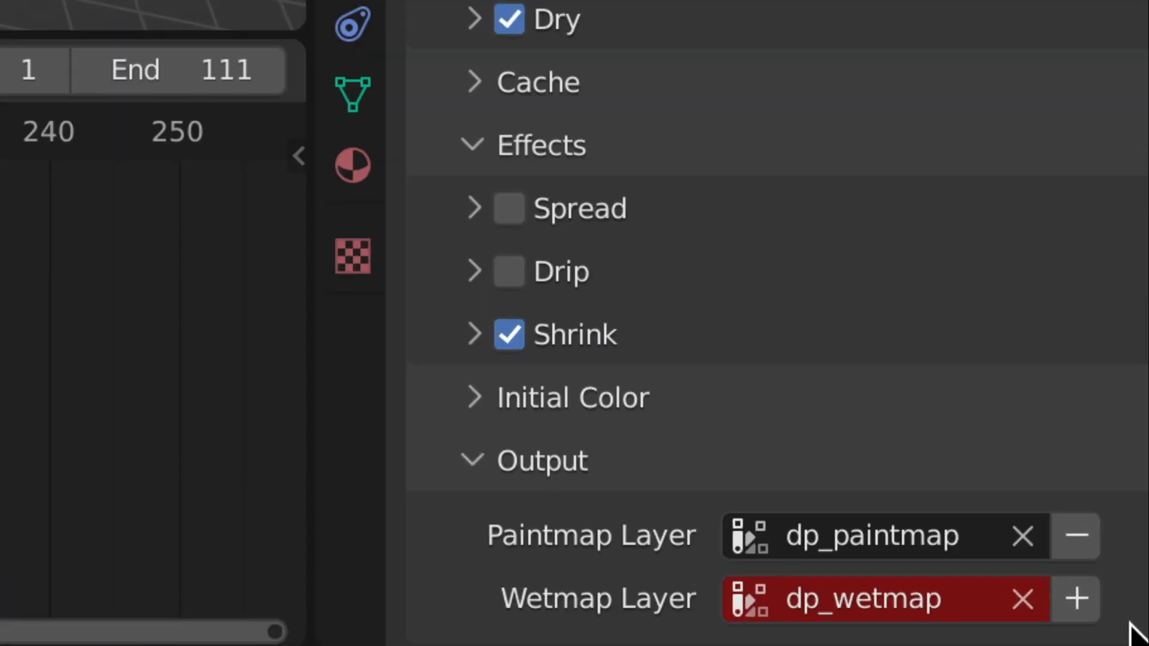
# Create the dp_wetmap output layer for the cube's canvas and play the animation to view the trail.
pyautogui.click(1074, 598)
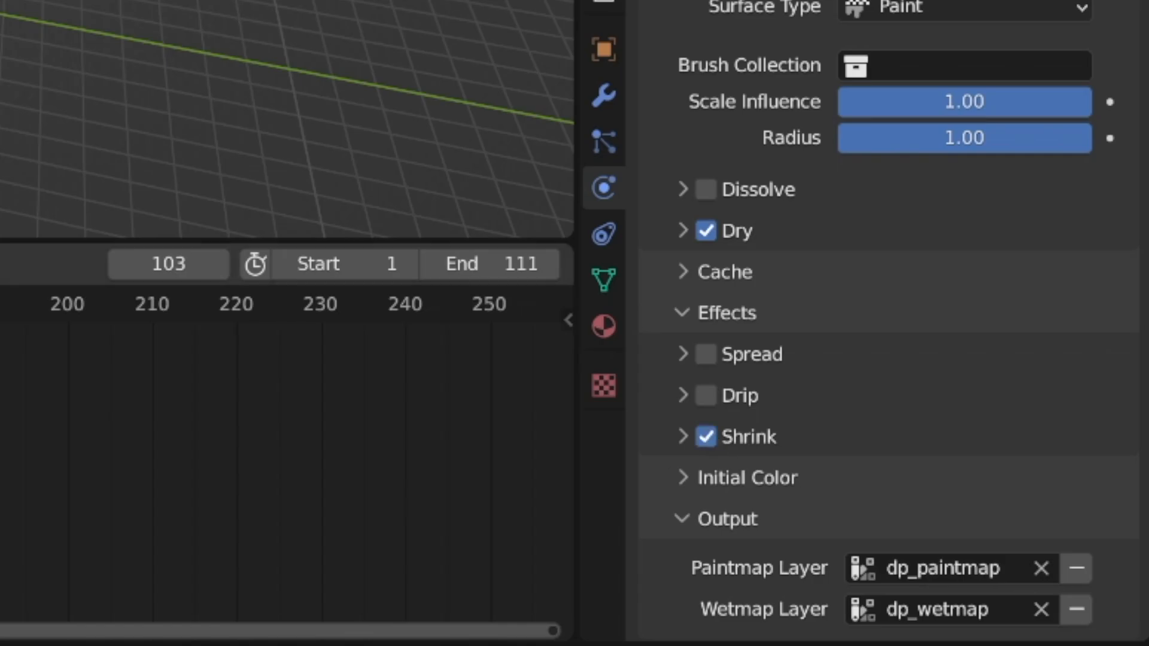
pyautogui.press('space')
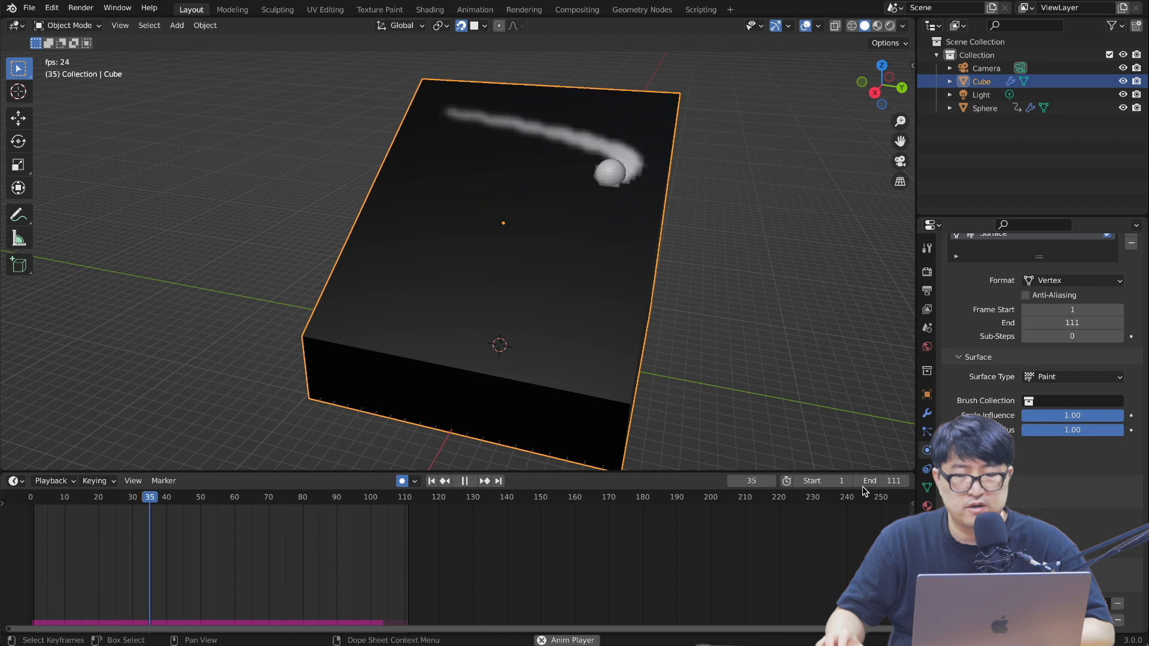
pyautogui.press('space')
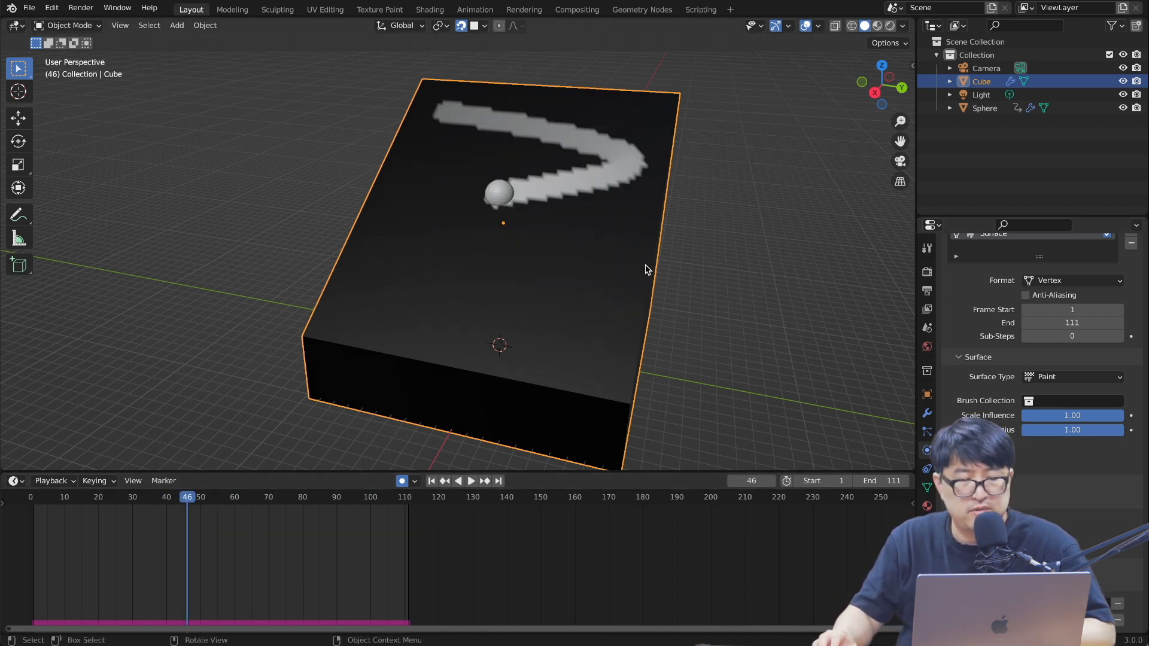
# Select the brush sphere and play the animation to examine how its wet trail develops on the slope.
pyautogui.click(792, 322)
pyautogui.click(507, 192)
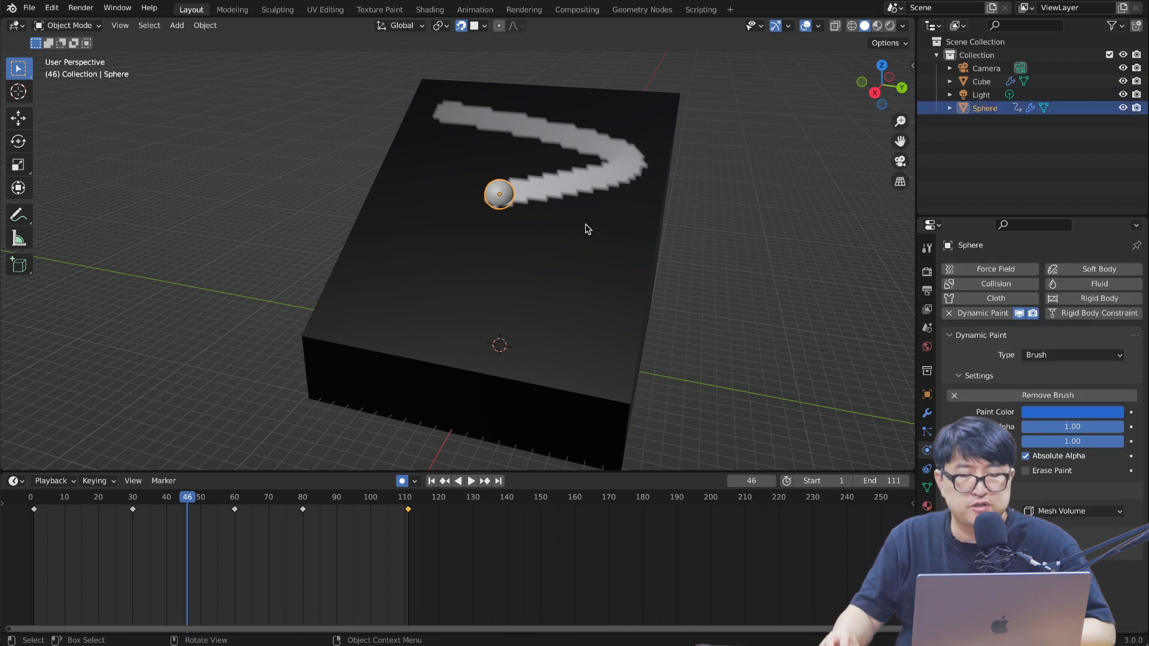
pyautogui.click(493, 196)
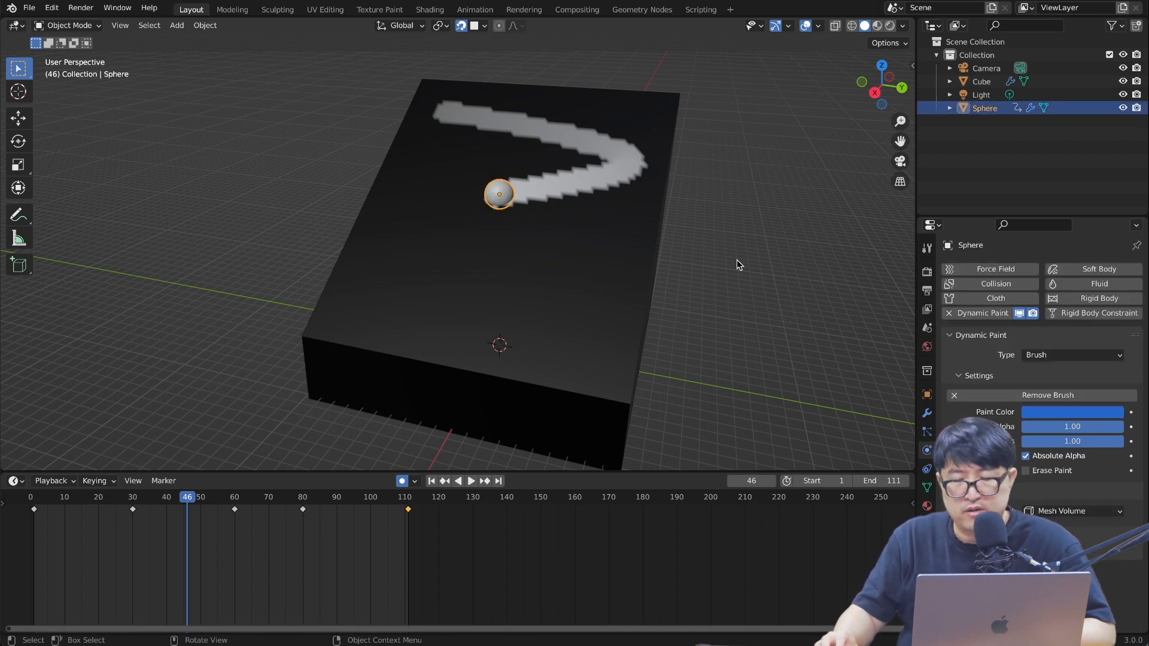
pyautogui.press('space')
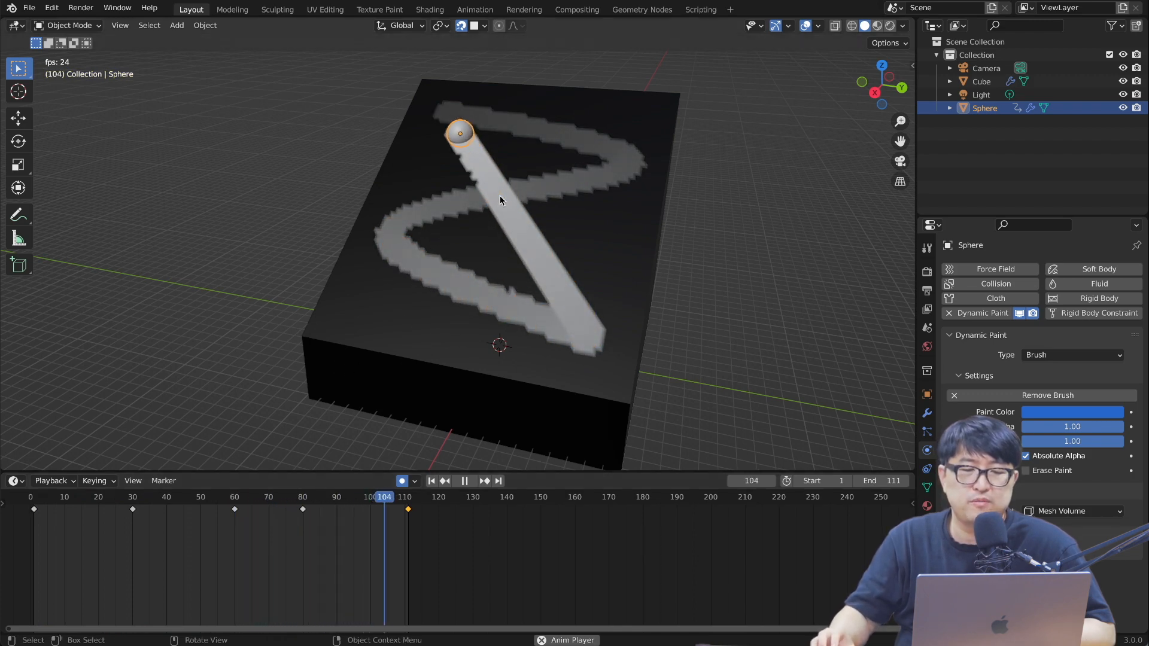
pyautogui.press('Escape')
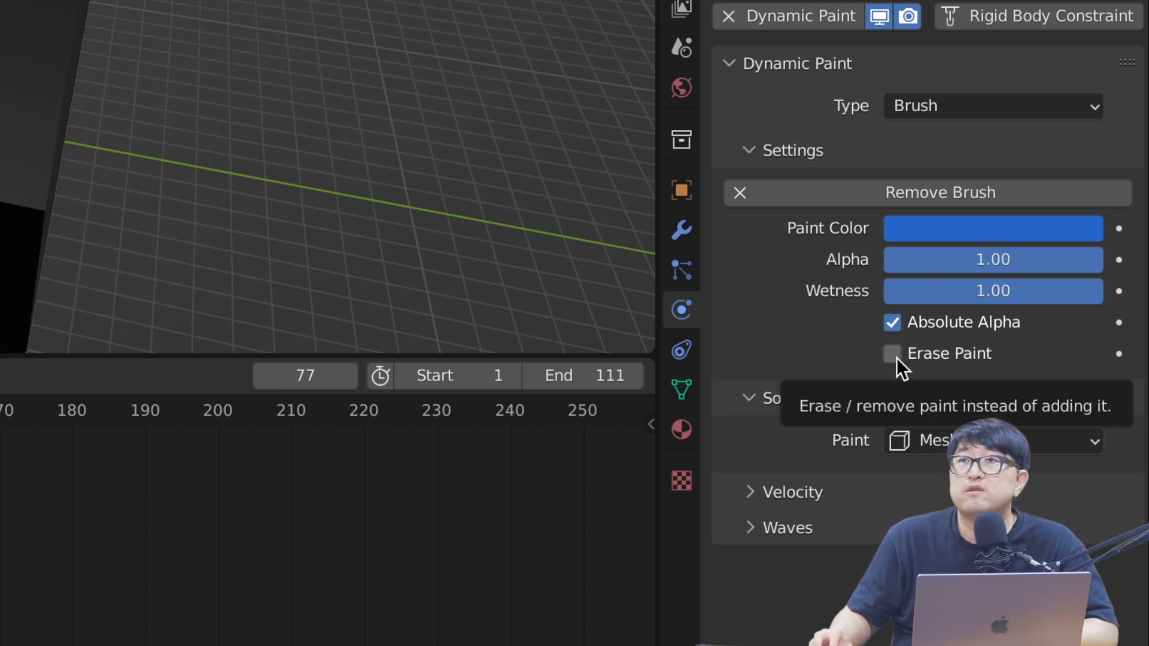
# Try the Erase Paint option on the sphere's brush and play the animation.
pyautogui.click(896, 358)
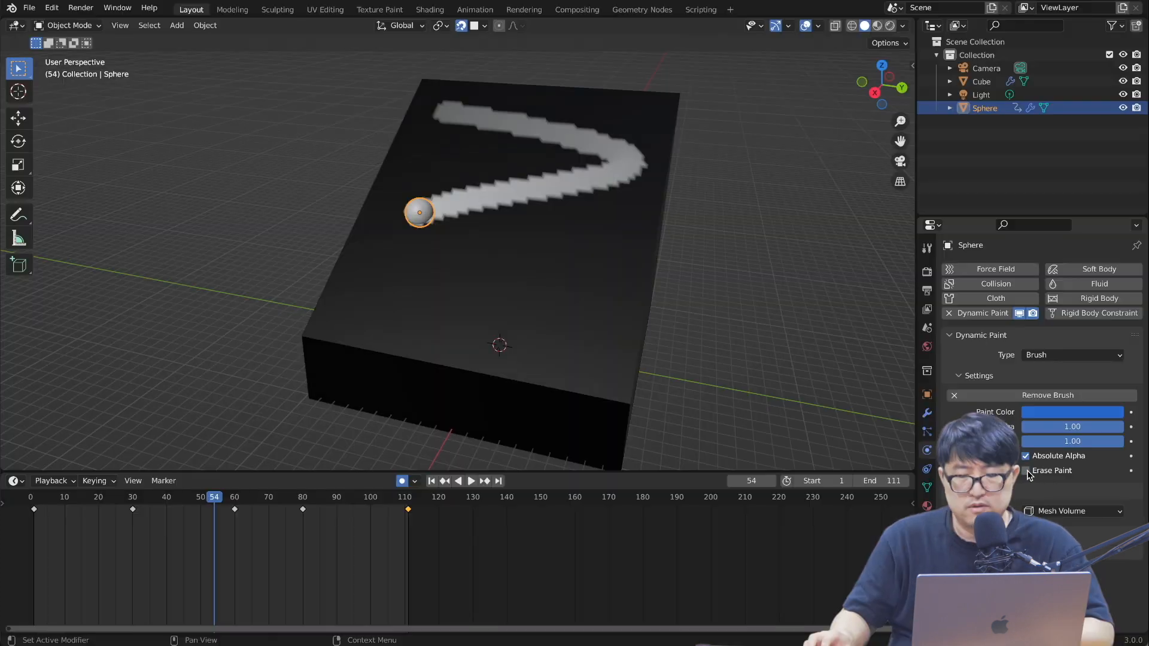
pyautogui.click(1027, 470)
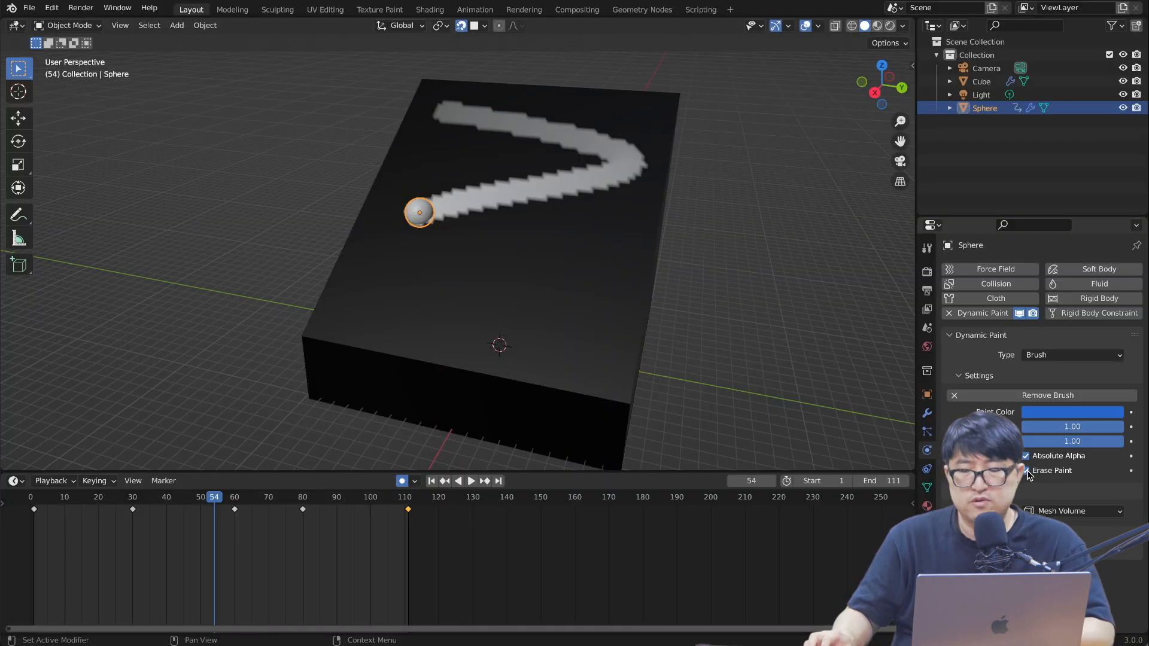
pyautogui.press('space')
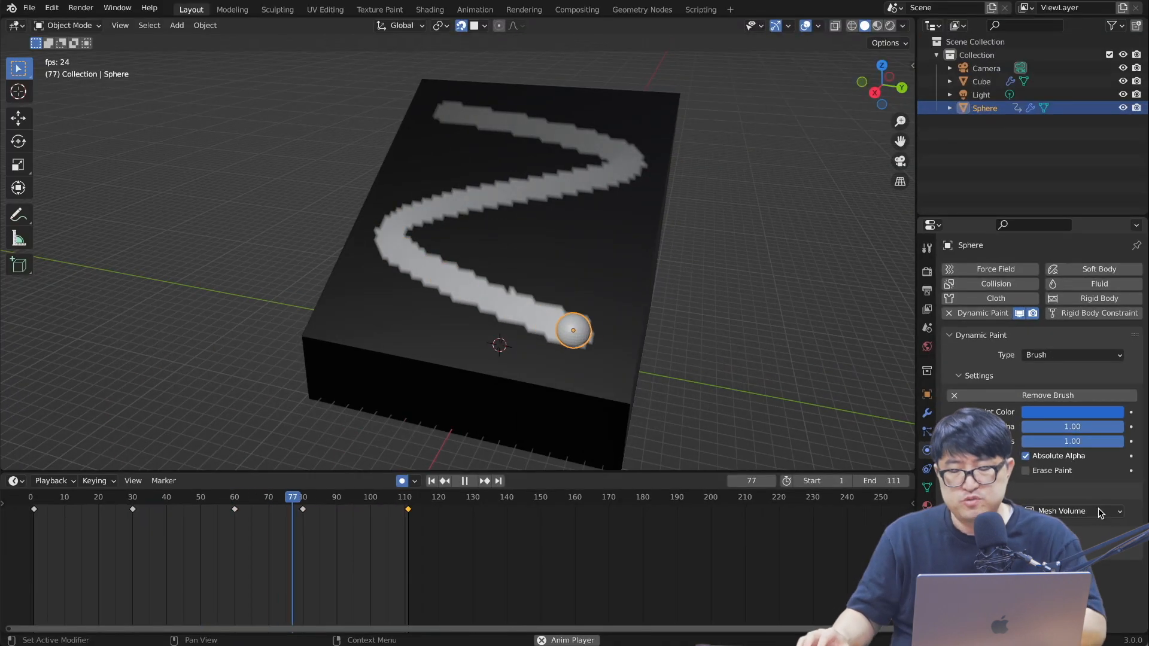
# Examine the Paint source options of the sphere's brush, keeping Mesh Volume.
pyautogui.click(1097, 510)
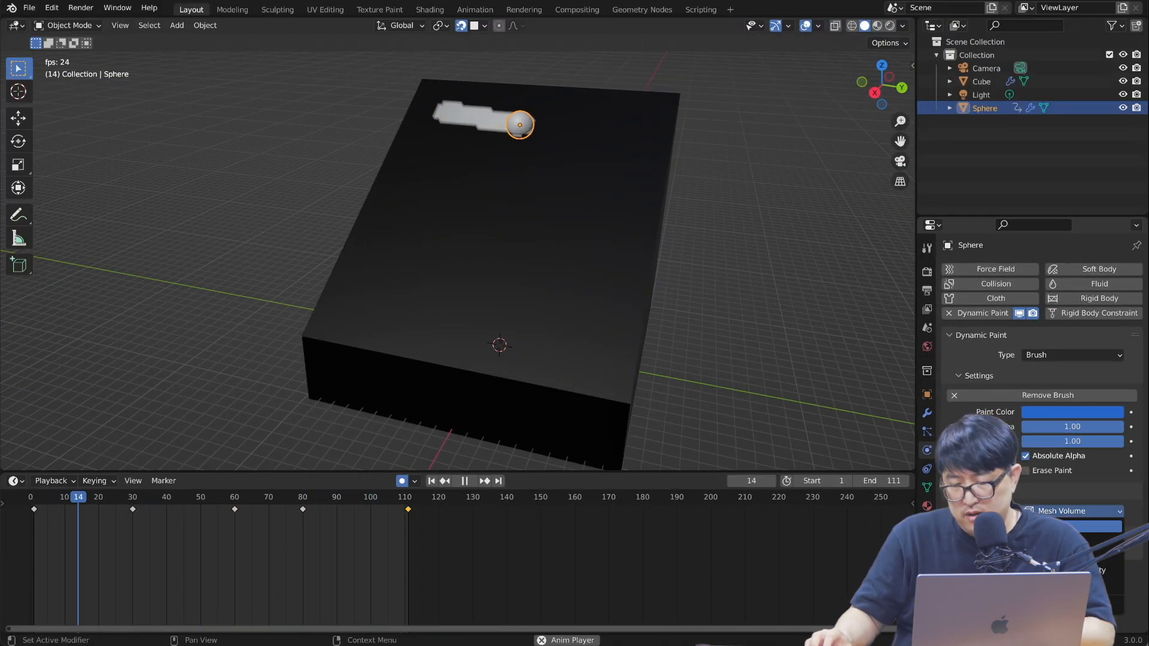
pyautogui.click(1099, 495)
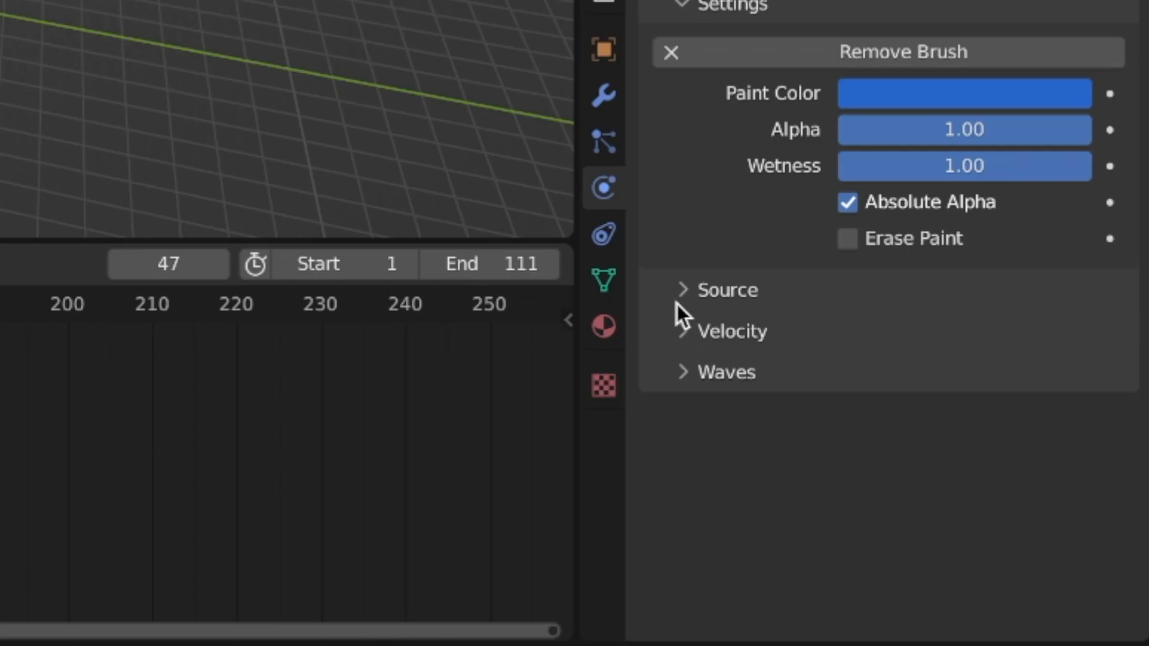
pyautogui.click(677, 300)
pyautogui.click(987, 339)
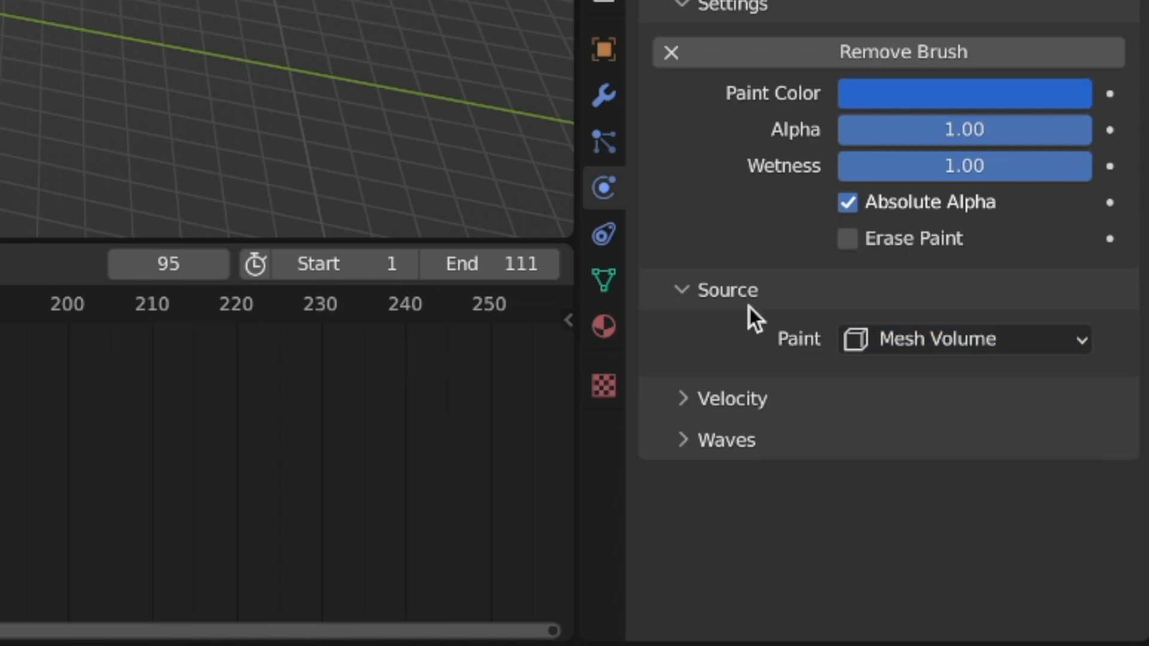
pyautogui.click(682, 302)
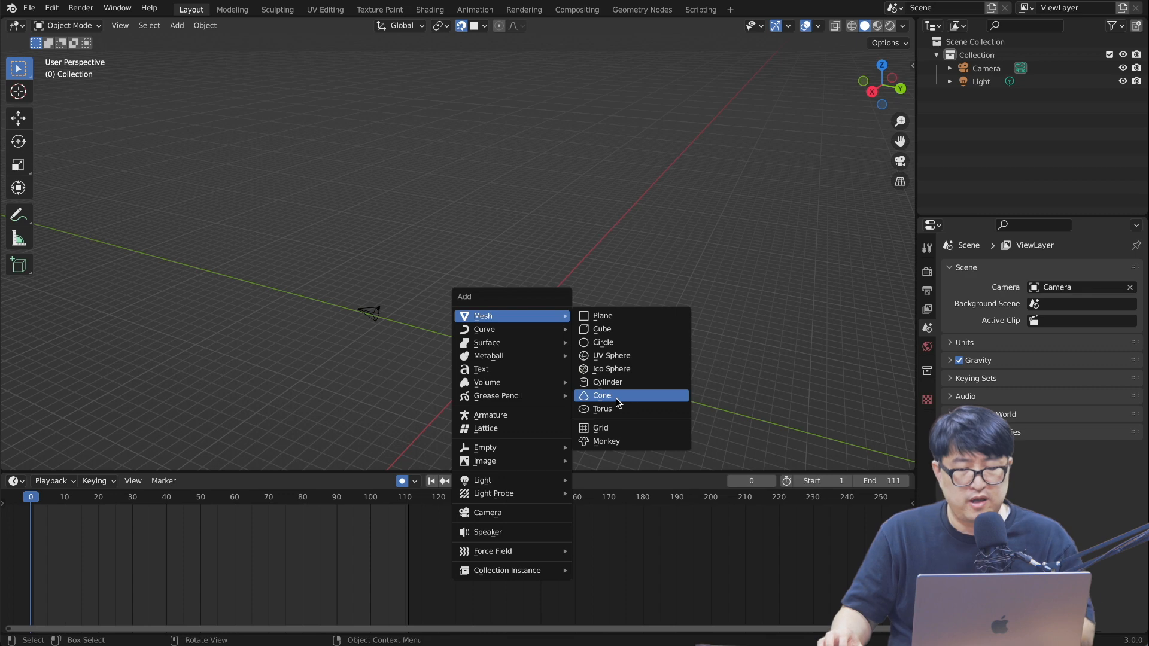
# Add a 2 m monkey mesh at the world origin of the cleared scene and frame it in view.
pyautogui.click(616, 441)
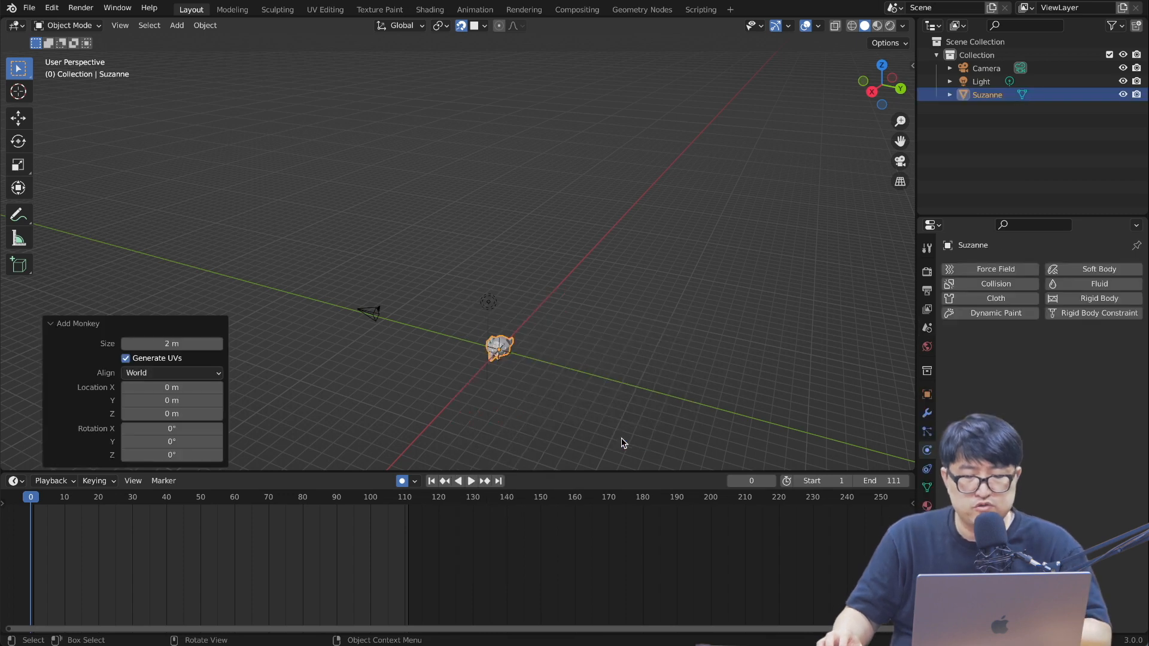
pyautogui.press('KP_Decimal')
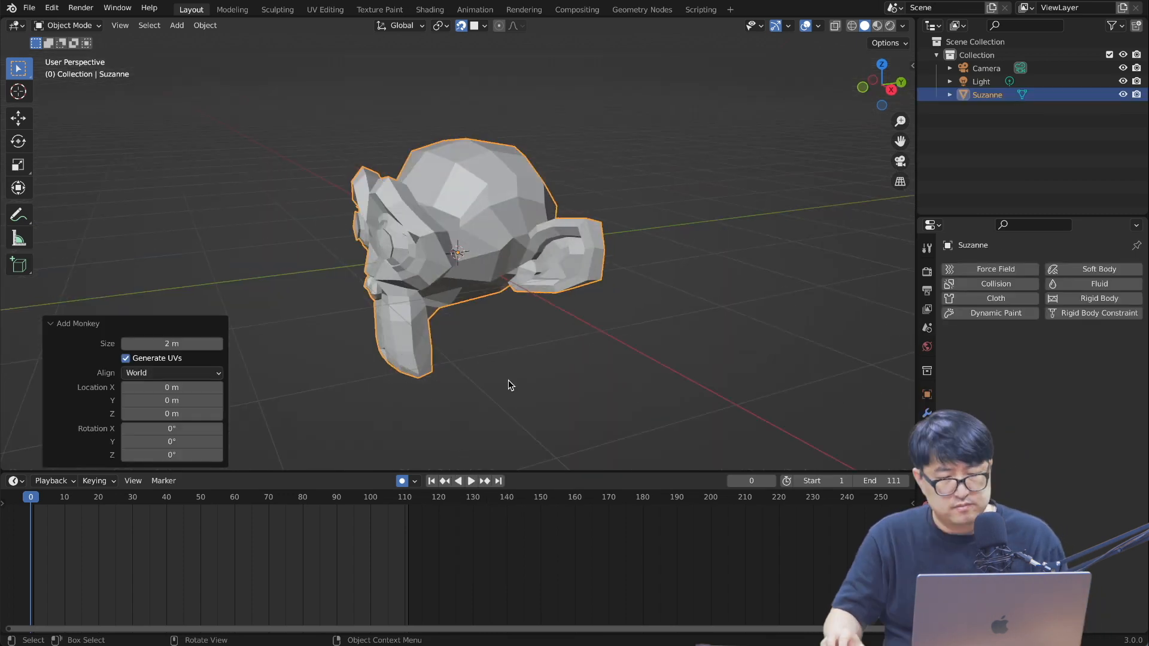
pyautogui.moveTo(508, 380); pyautogui.dragTo(586, 331, button='middle')
# Apply smooth shading to the monkey head.
pyautogui.click(522, 381)
pyautogui.click(528, 201)
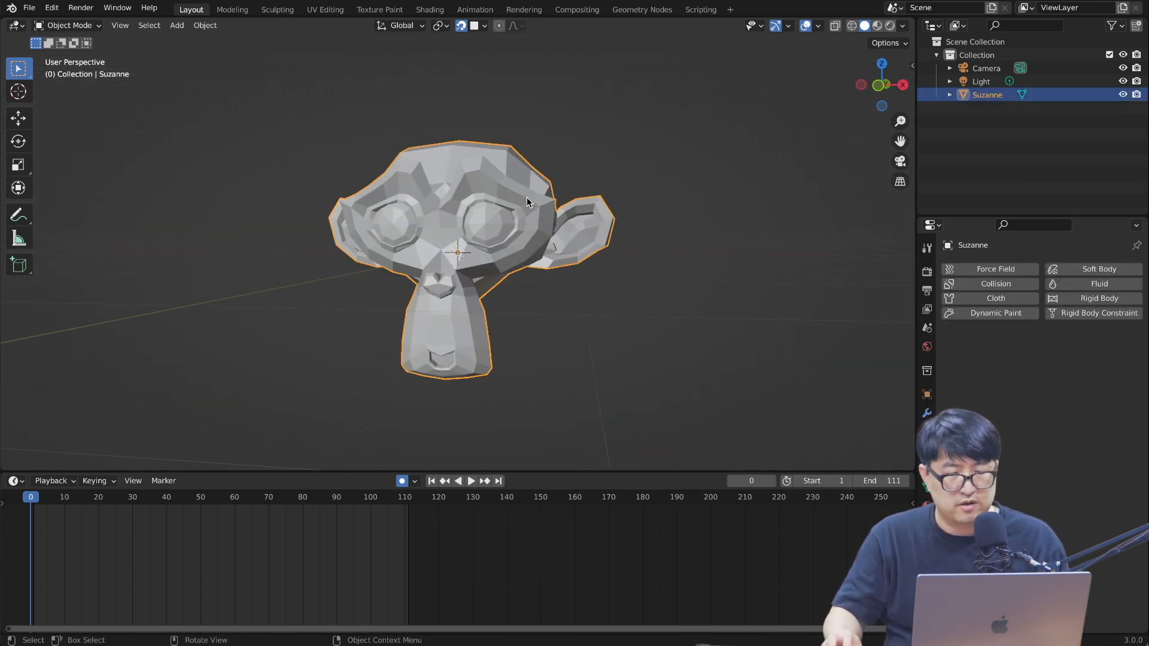
pyautogui.rightClick(523, 214)
pyautogui.click(513, 215)
pyautogui.moveTo(638, 303); pyautogui.dragTo(595, 304, button='middle')
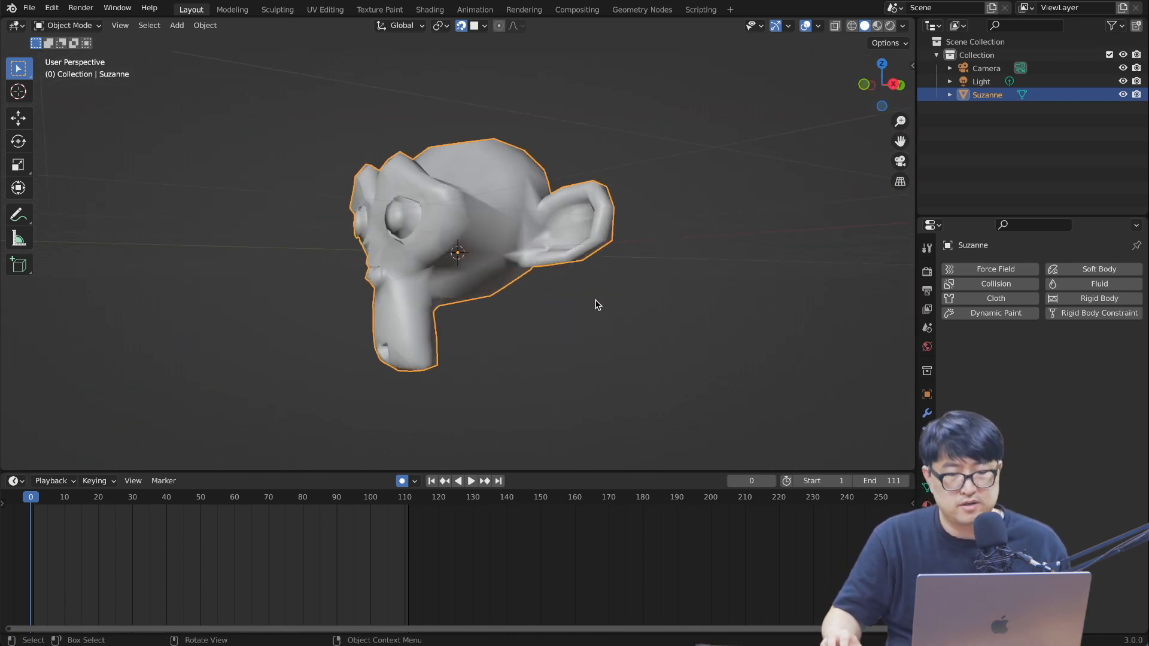
# Add a plane at the world origin and adjust its size.
pyautogui.hotkey('shift', 'a')
pyautogui.moveTo(648, 339)
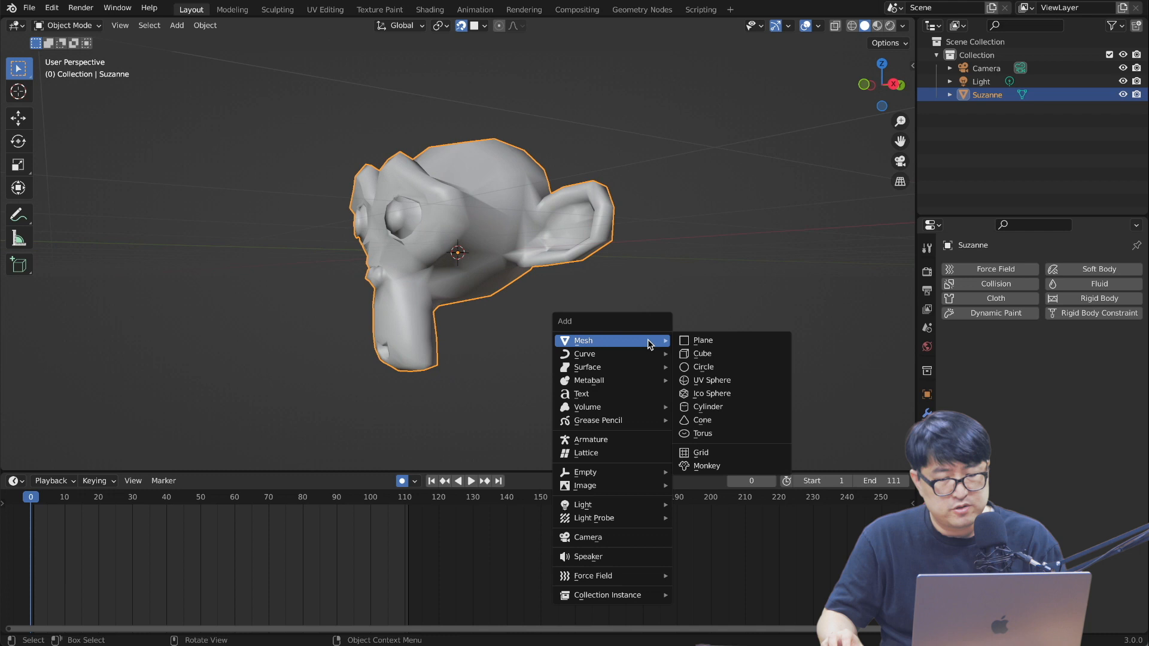
pyautogui.click(703, 341)
pyautogui.scroll(-8, 688, 328)
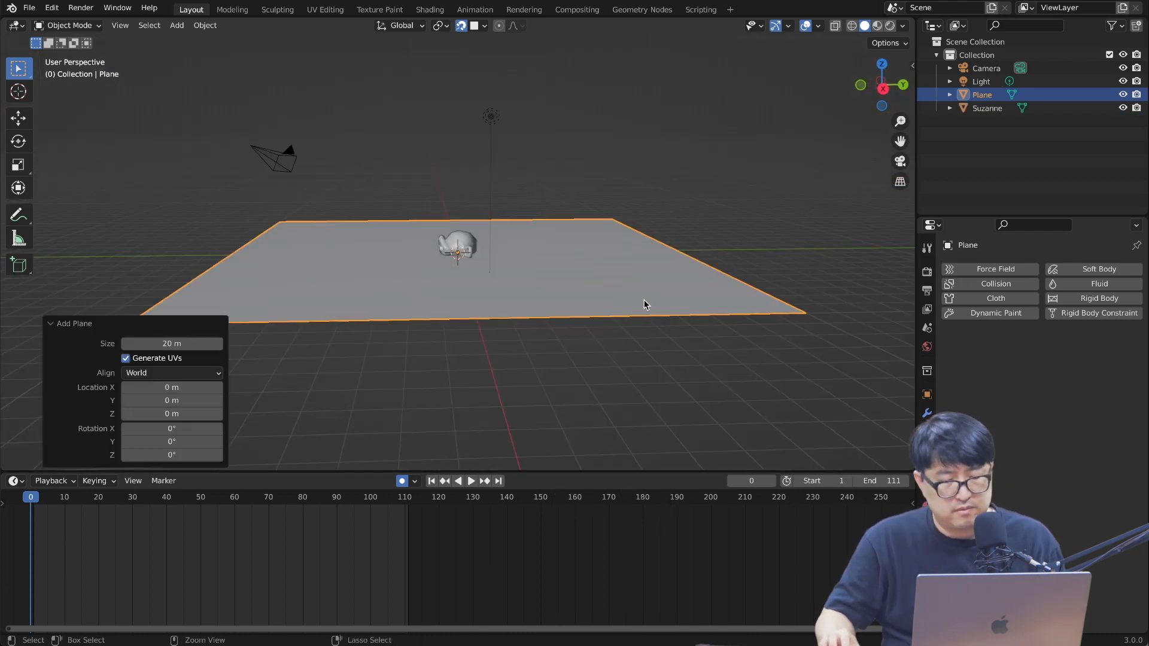
pyautogui.moveTo(198, 348)
pyautogui.mouseDown()
pyautogui.moveTo(180, 347)
pyautogui.moveTo(220, 350)
pyautogui.mouseUp()
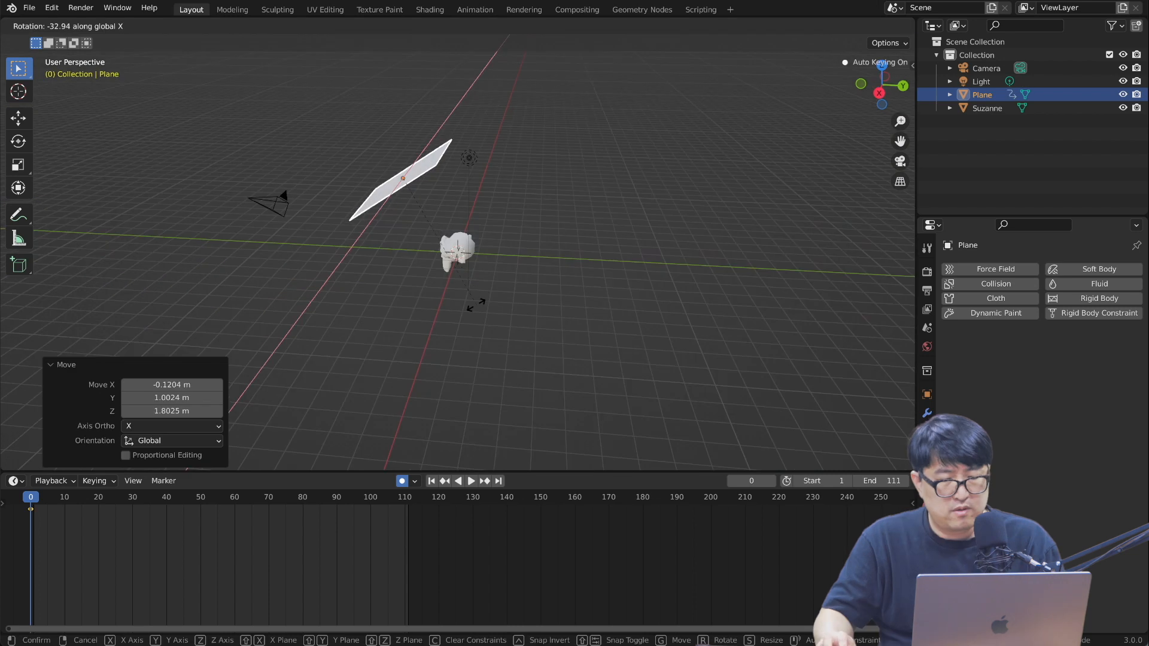
# Rotate the plane above the monkey head by about -33.3° around the global X axis and deselect it.
pyautogui.click(461, 299)
pyautogui.hscroll(-5, 461, 299)
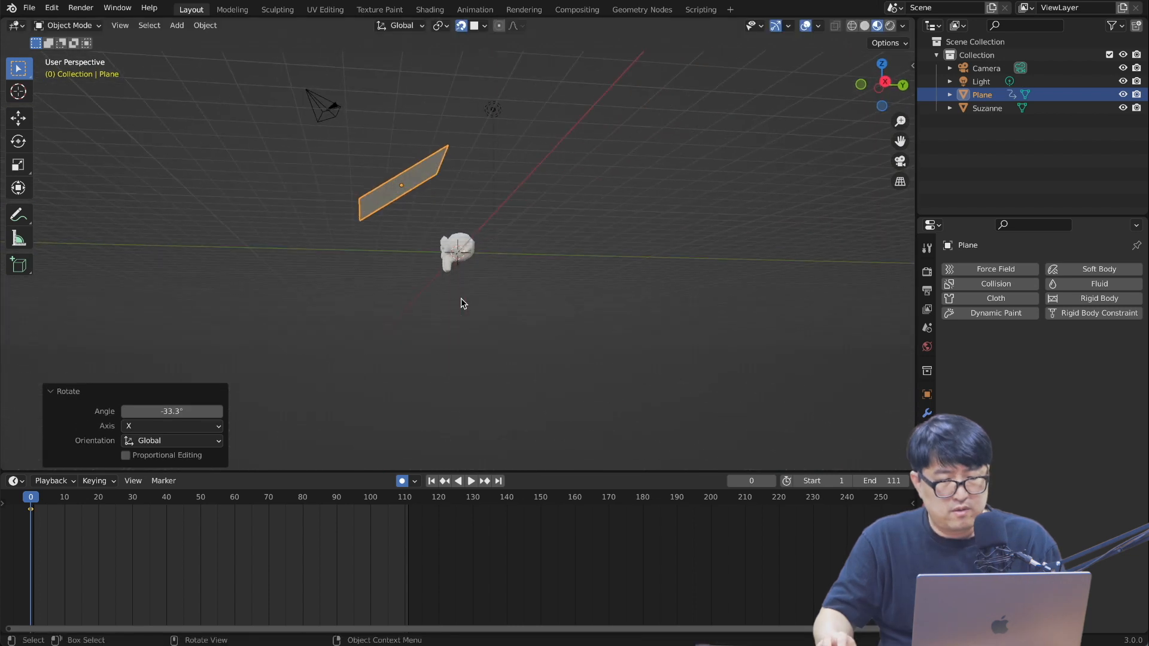
pyautogui.click(462, 302)
pyautogui.hscroll(-5, 463, 303)
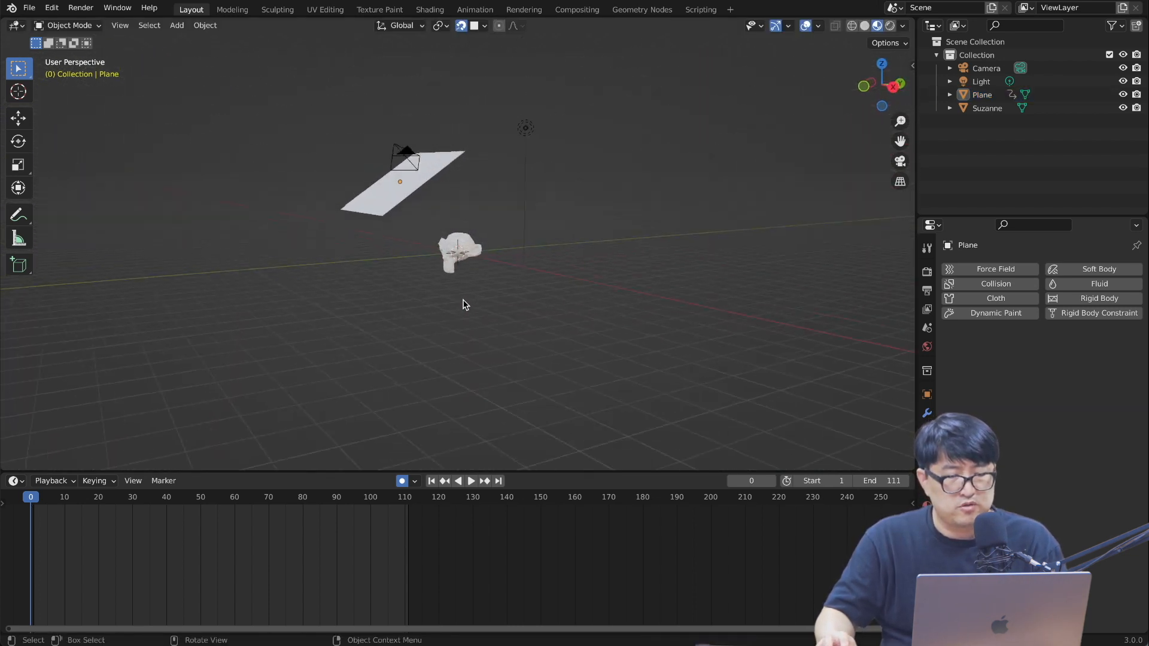
# Add a particle system to the plane and play the animation to preview the emission.
pyautogui.hscroll(-5, 464, 304)
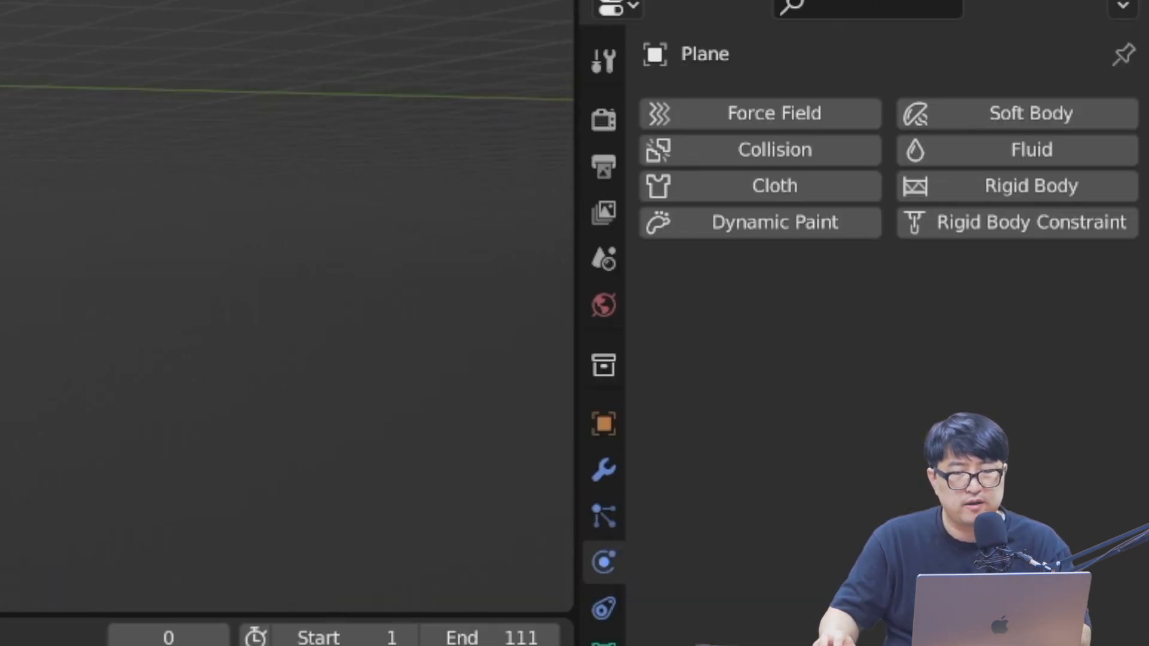
pyautogui.click(603, 515)
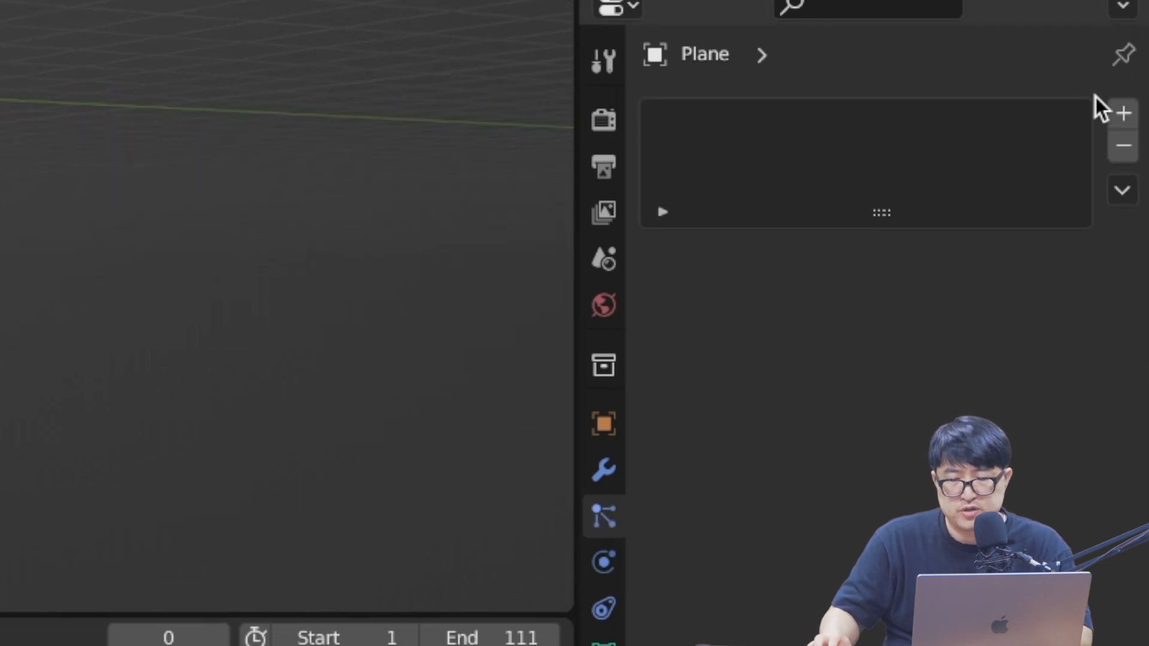
pyautogui.click(1122, 113)
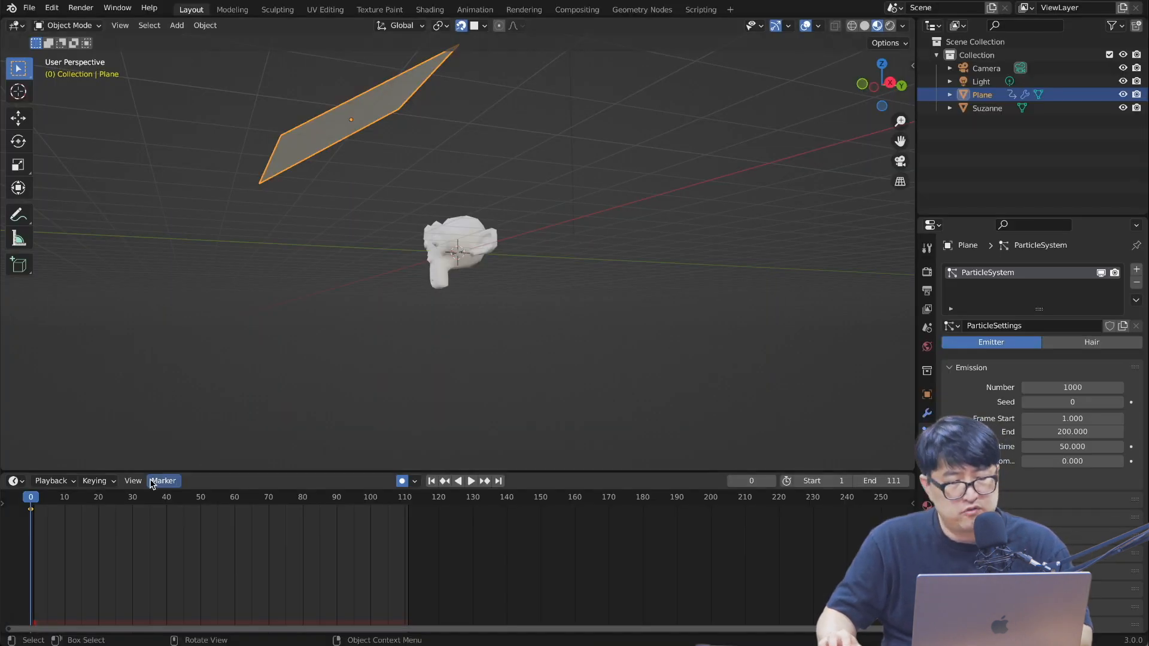
pyautogui.press('space')
pyautogui.hscroll(5, 292, 328)
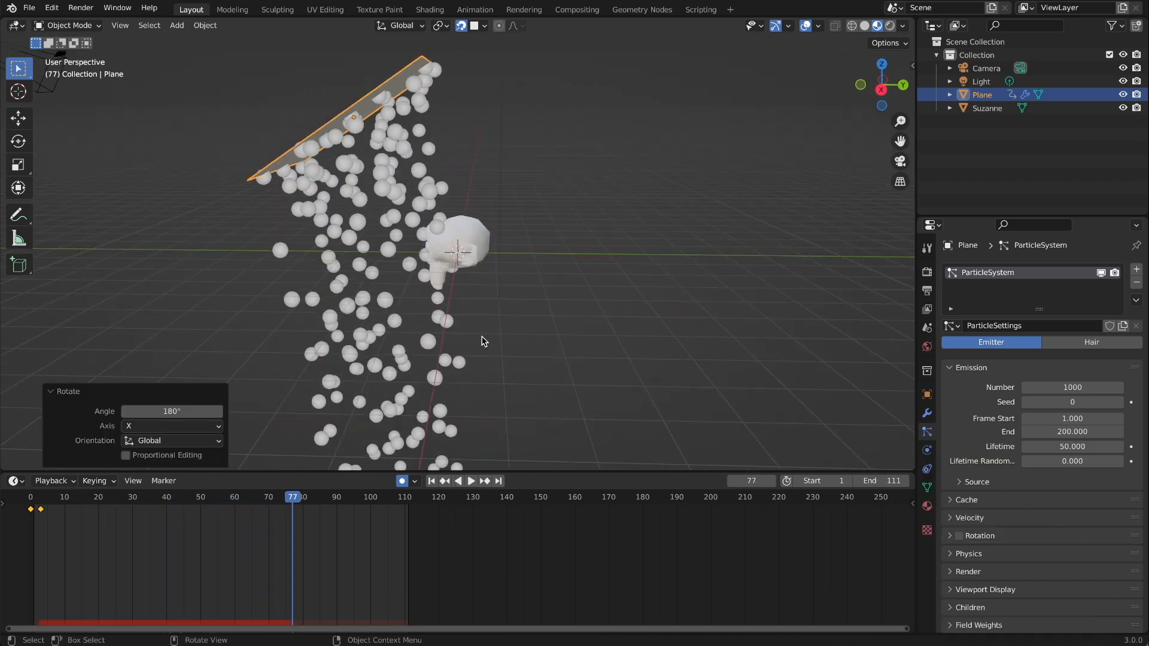
# Reposition the emitter plane over the monkey head, working from the top view.
pyautogui.press('KP_7')
pyautogui.press('g')
pyautogui.click(505, 288)
pyautogui.moveTo(594, 358); pyautogui.dragTo(590, 347, button='middle')
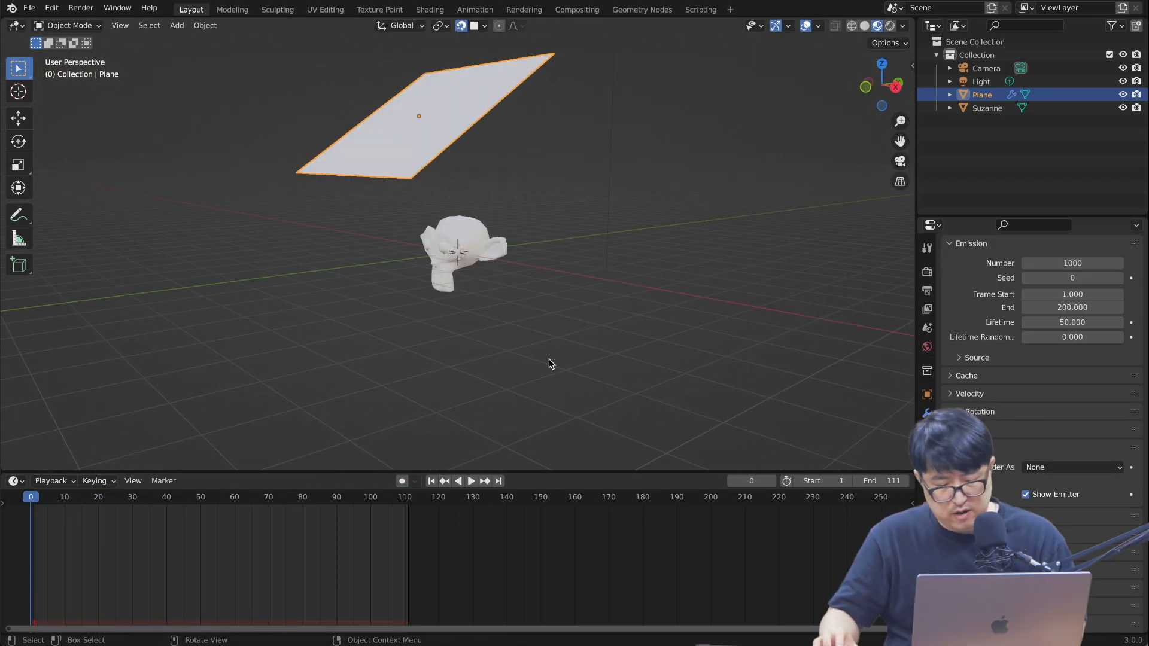
# Add an ico sphere with 1 subdivision and a 1 m radius and move it away from the monkey head.
pyautogui.hotkey('shift', 'a')
pyautogui.click(634, 413)
pyautogui.press('g')
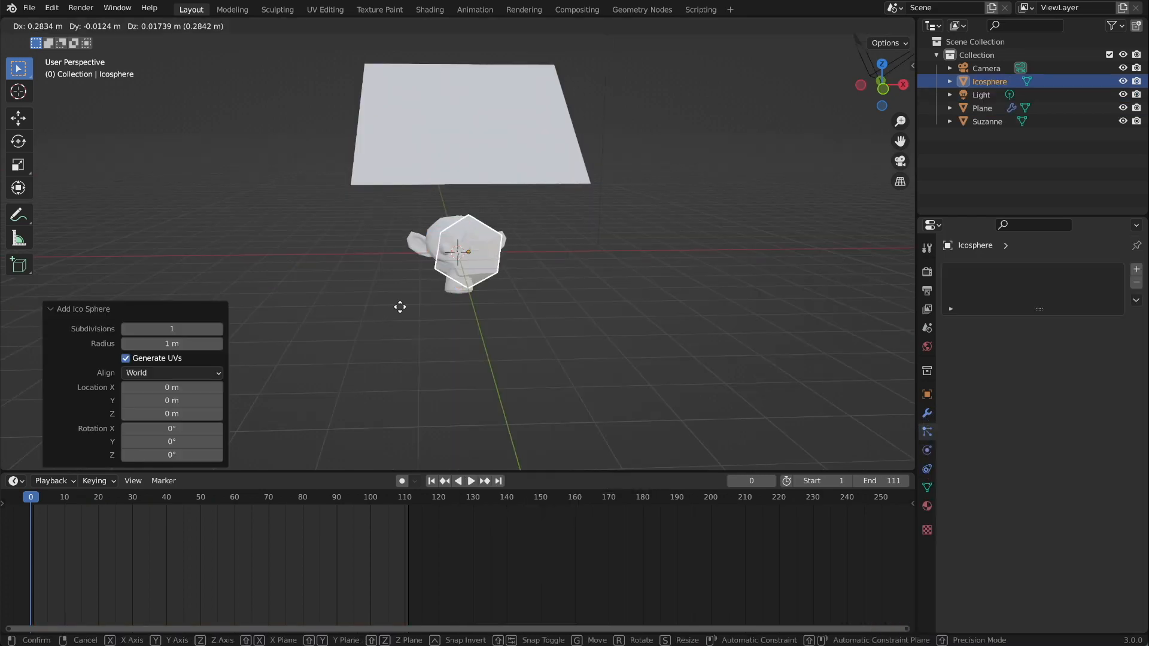
pyautogui.click(765, 318)
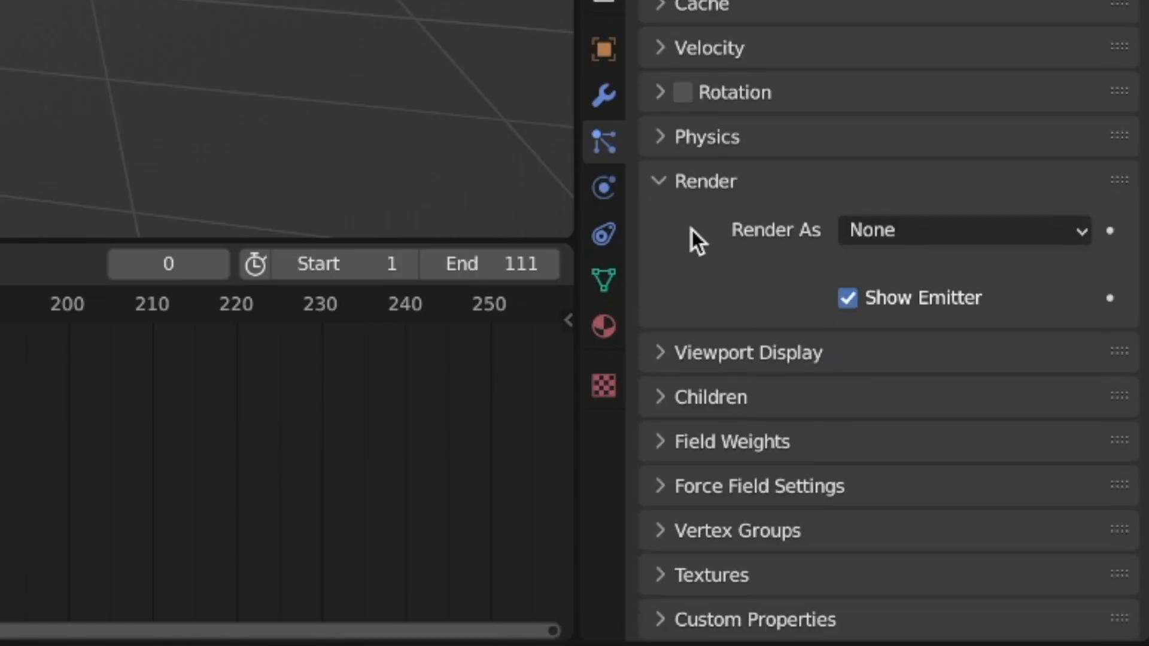
# Render the plane's particles as Object, with the Icosphere as the instance object.
pyautogui.click(880, 231)
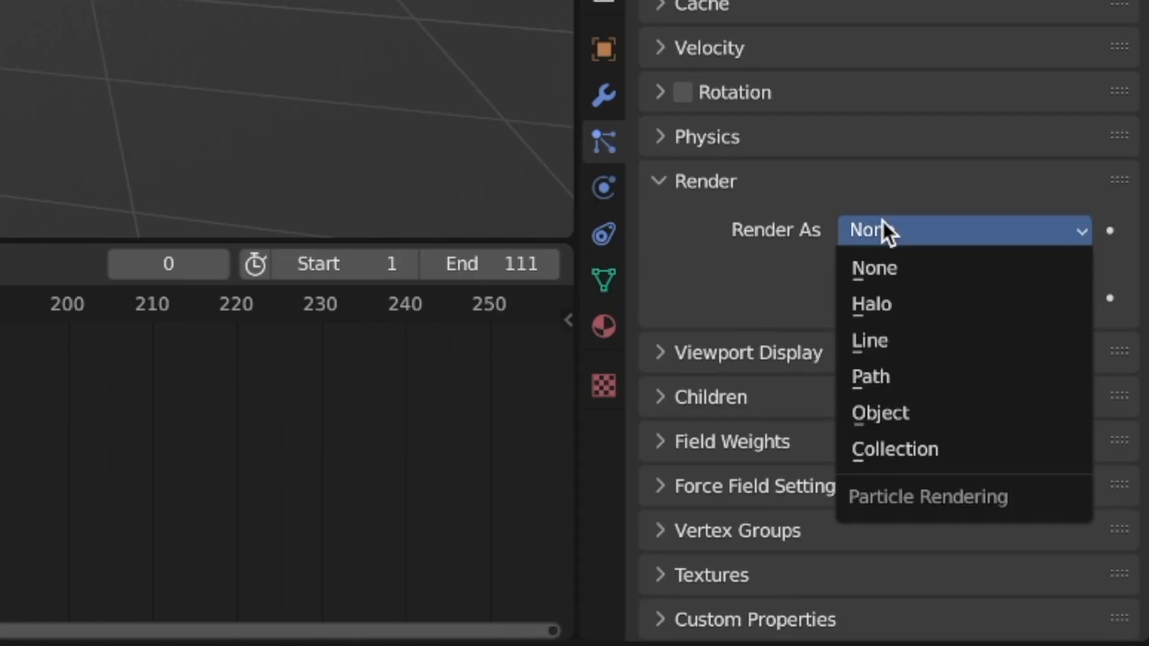
pyautogui.click(895, 411)
pyautogui.scroll(-5, 777, 134)
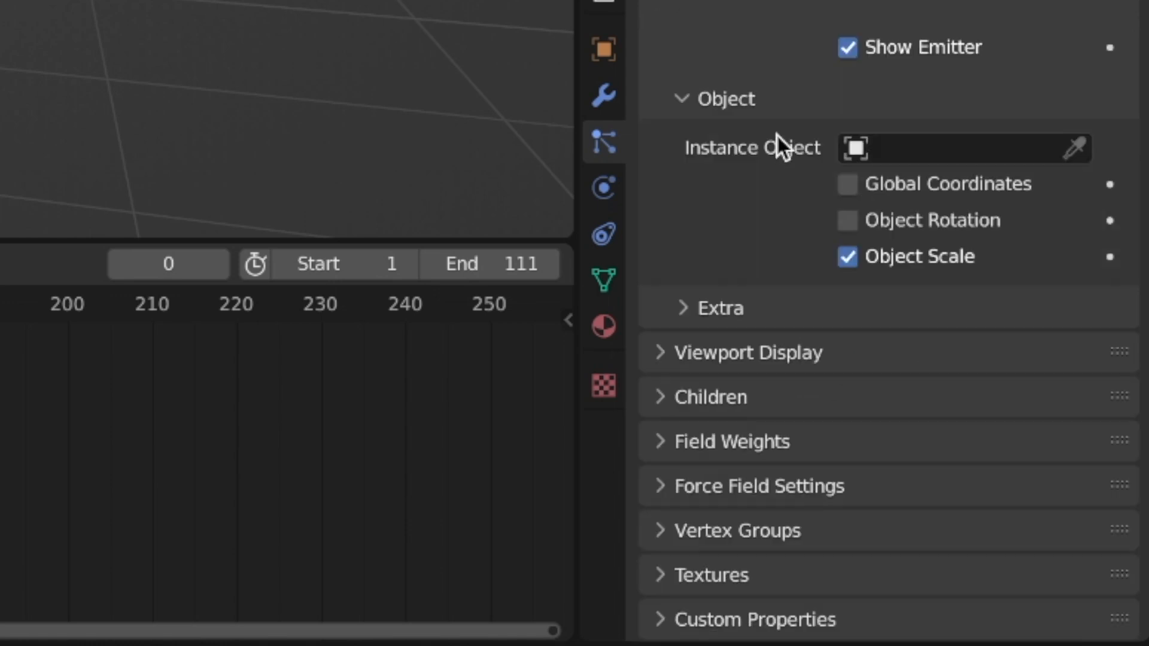
pyautogui.click(843, 147)
pyautogui.click(844, 228)
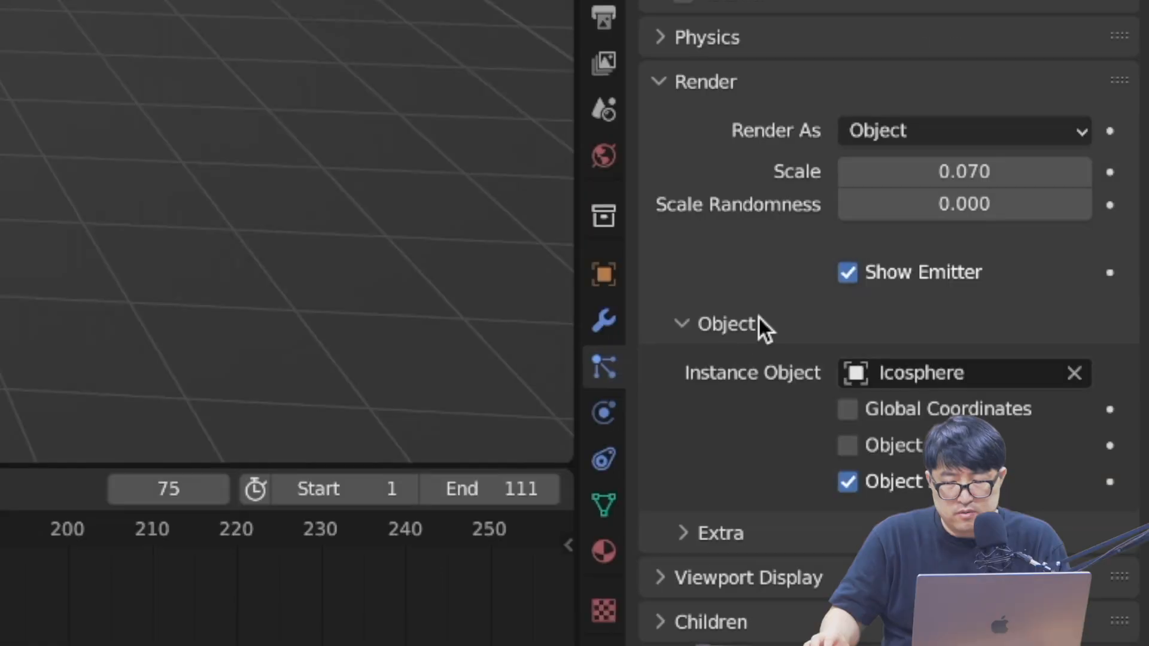
# Lower the particle render scale and set the plane's emission number to 500.
pyautogui.click(845, 173)
pyautogui.click(846, 173)
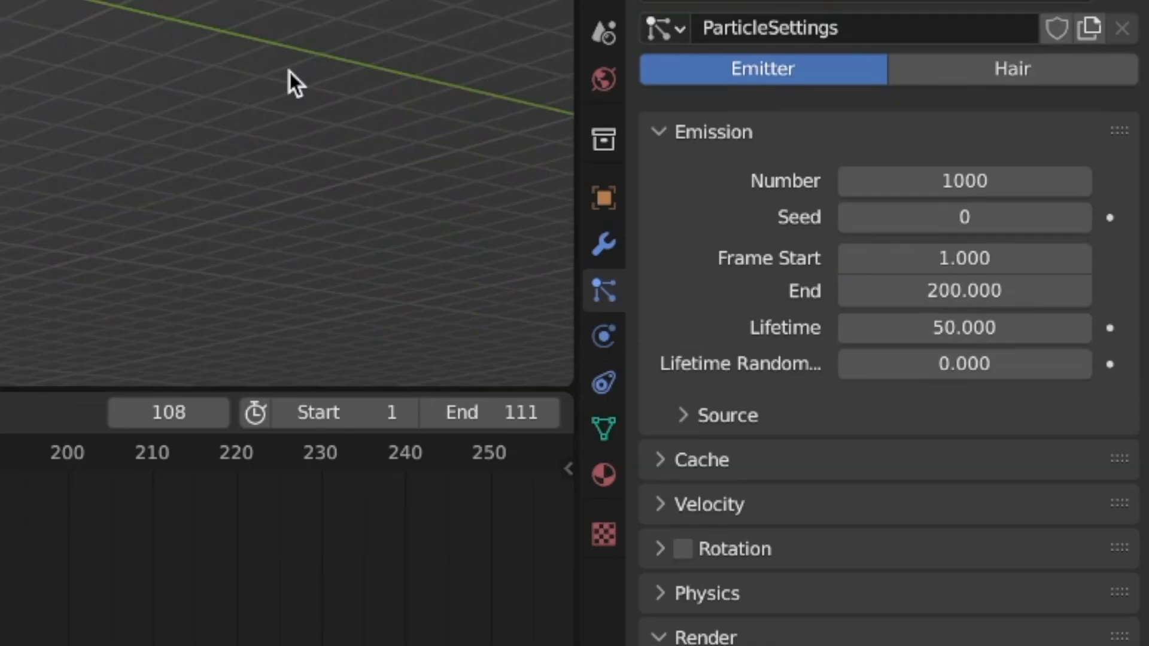
pyautogui.click(980, 181)
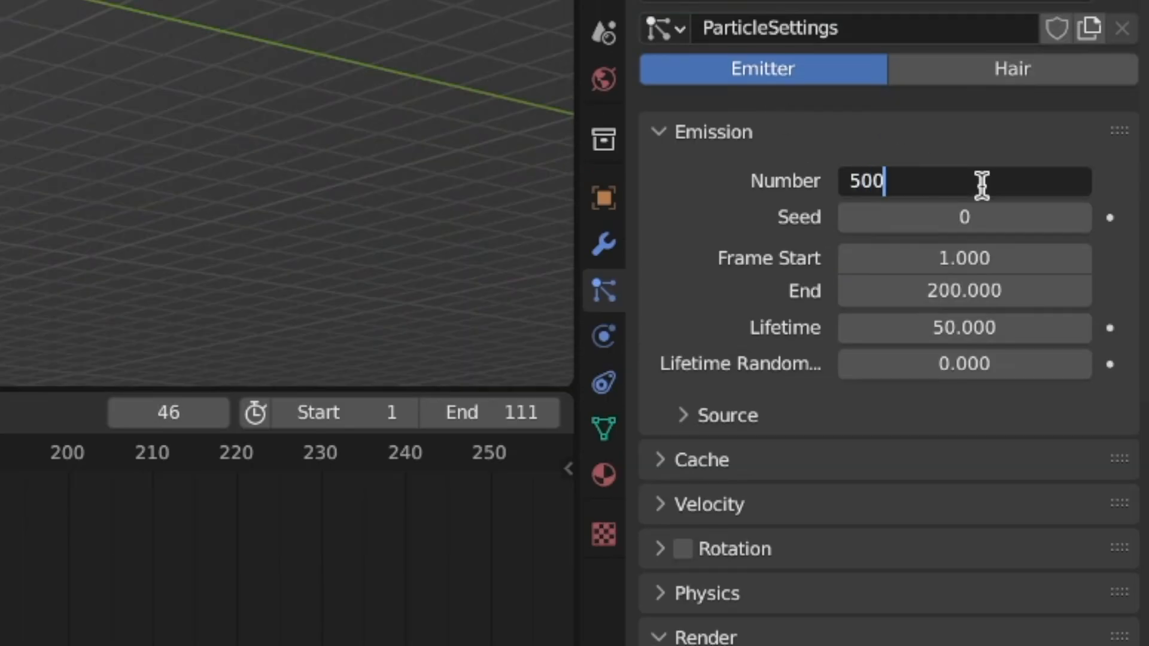
pyautogui.press('Return')
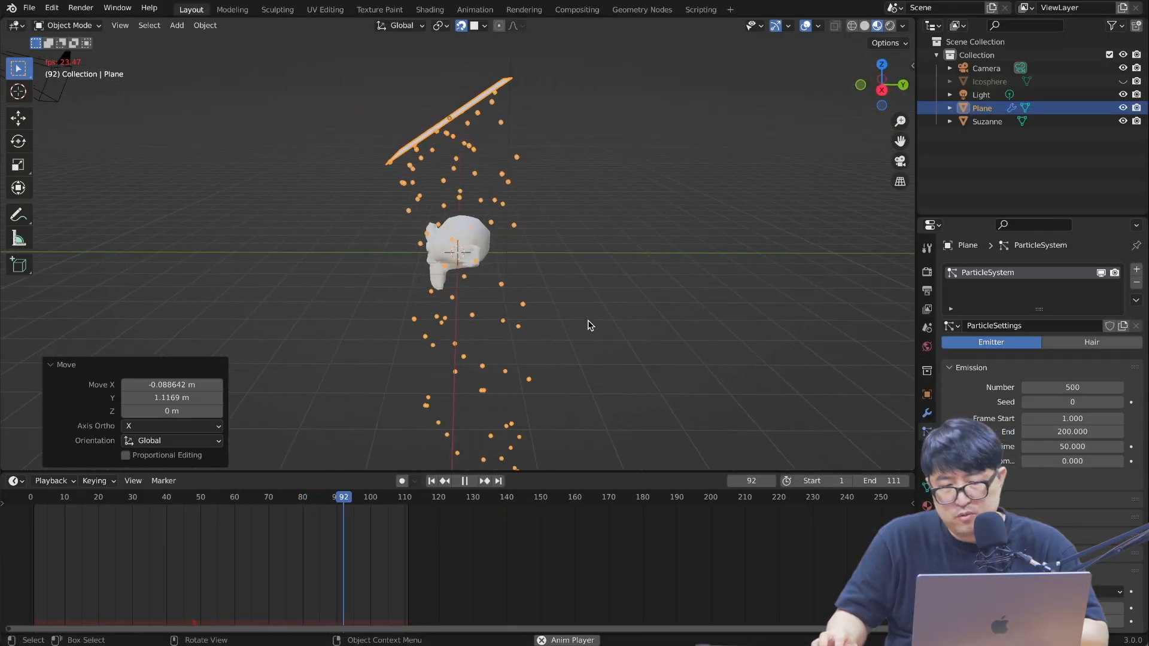
pyautogui.press('space')
# Enable Dynamic Paint physics on the monkey head and add it as a canvas.
pyautogui.click(453, 238)
pyautogui.moveTo(454, 238); pyautogui.dragTo(553, 231, button='middle')
pyautogui.click(927, 450)
pyautogui.click(981, 313)
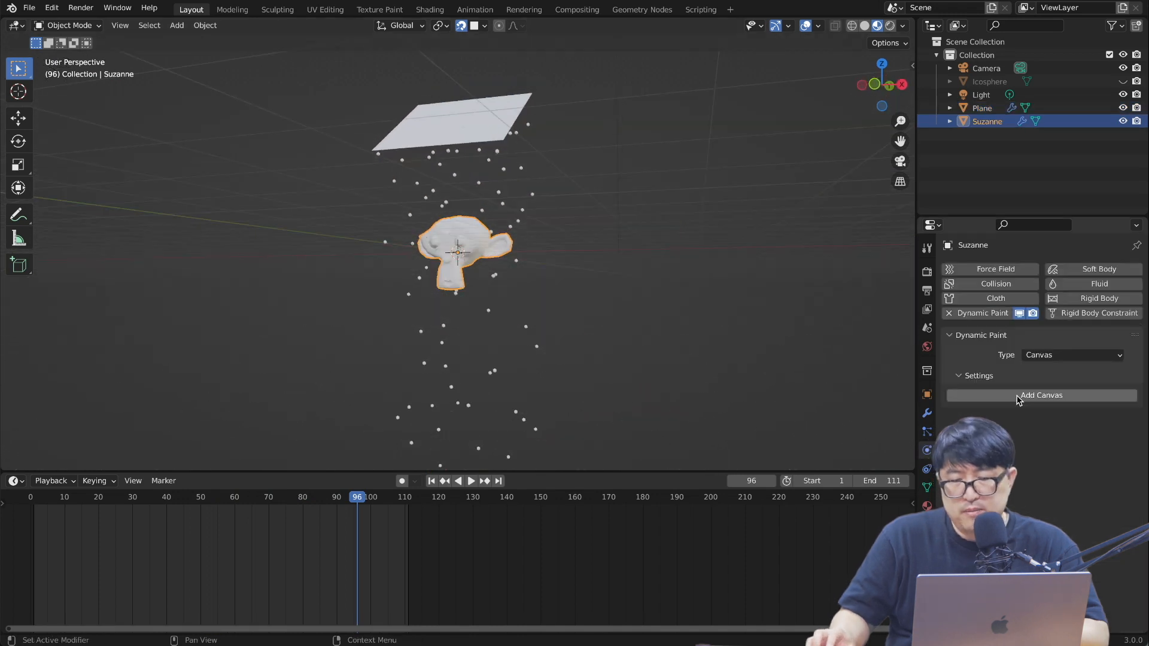
pyautogui.click(1035, 396)
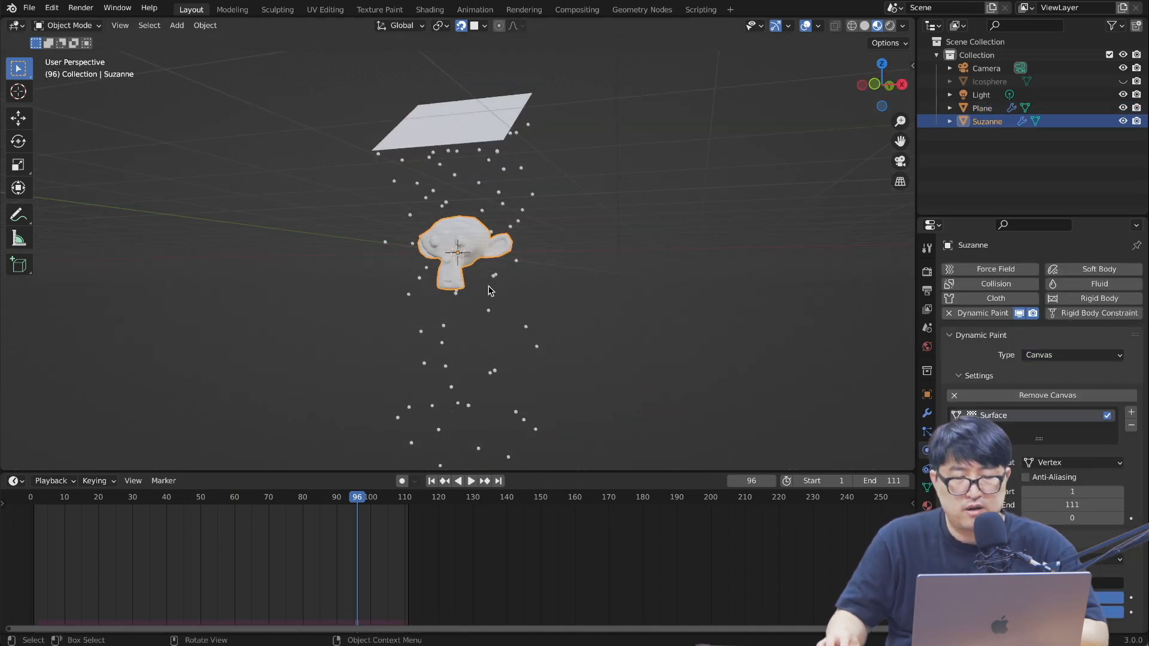
# Enable Dynamic Paint physics on the emitter plane, set its type to Brush and add the brush.
pyautogui.click(506, 137)
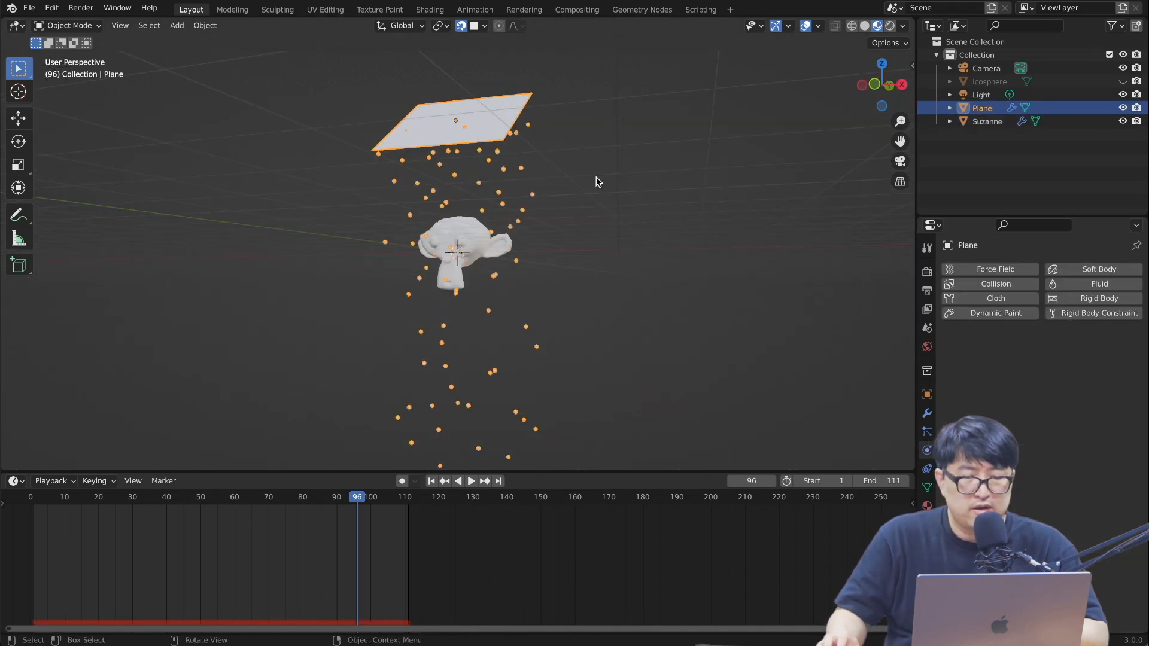
pyautogui.click(996, 313)
pyautogui.click(1062, 357)
pyautogui.click(1041, 383)
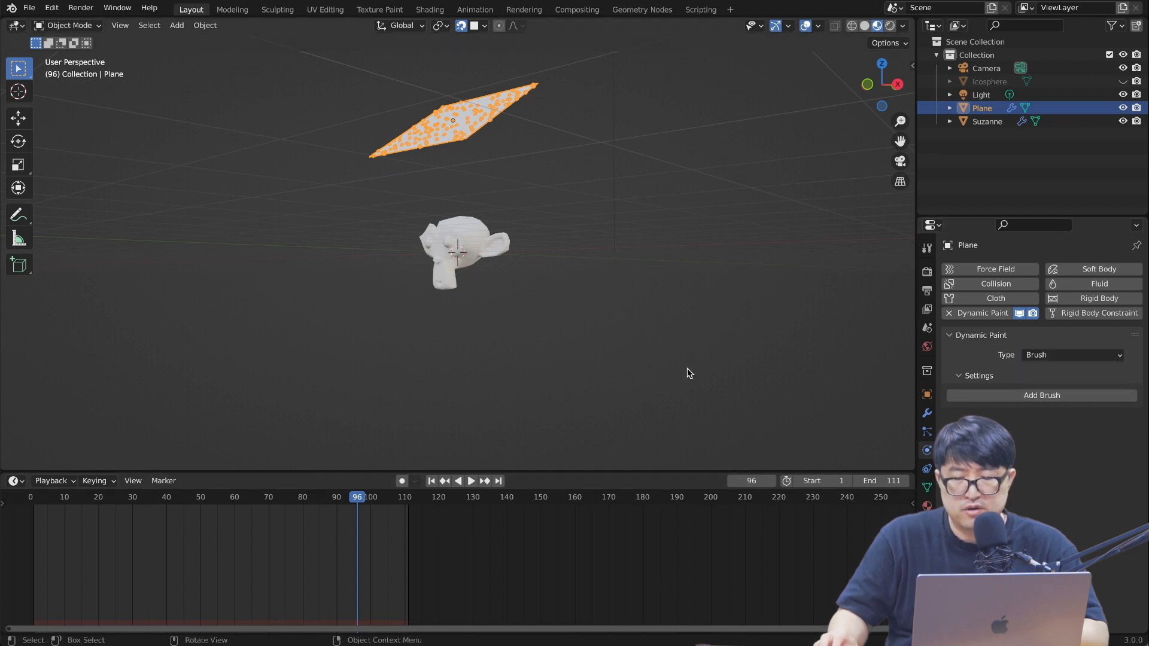
pyautogui.click(1041, 395)
pyautogui.moveTo(769, 381)
pyautogui.mouseDown(button='middle')
pyautogui.moveTo(774, 369)
pyautogui.moveTo(809, 389)
pyautogui.mouseUp(button='middle')
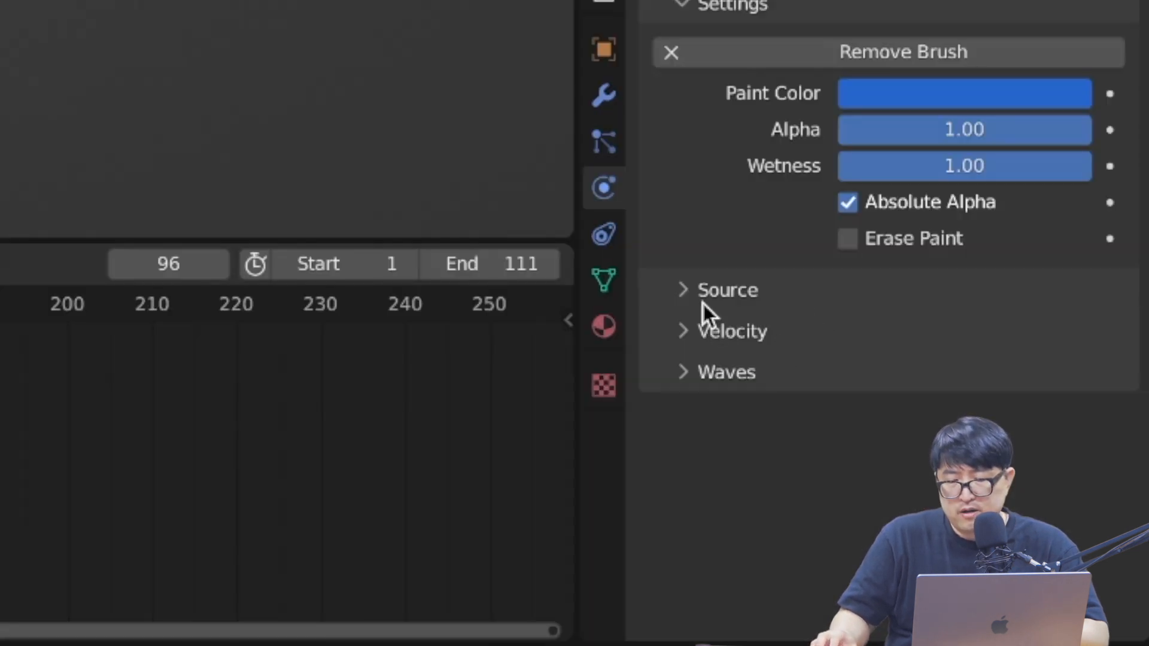
# Set the brush's paint source to Particle System and assign the plane's particle system.
pyautogui.click(712, 292)
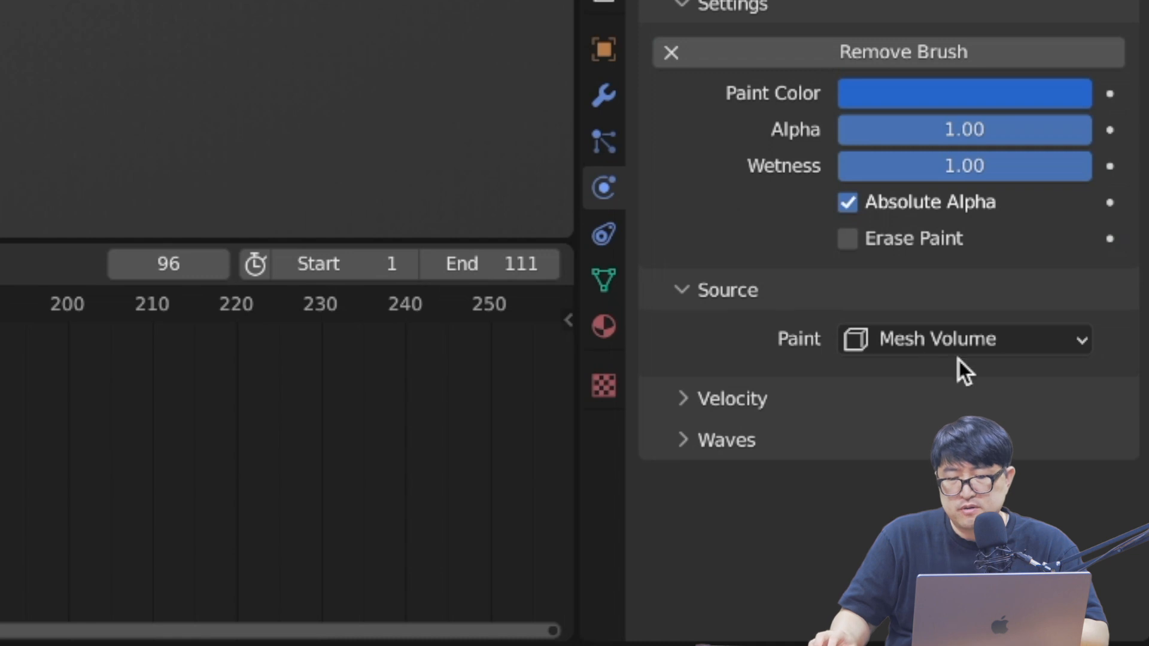
pyautogui.click(1007, 339)
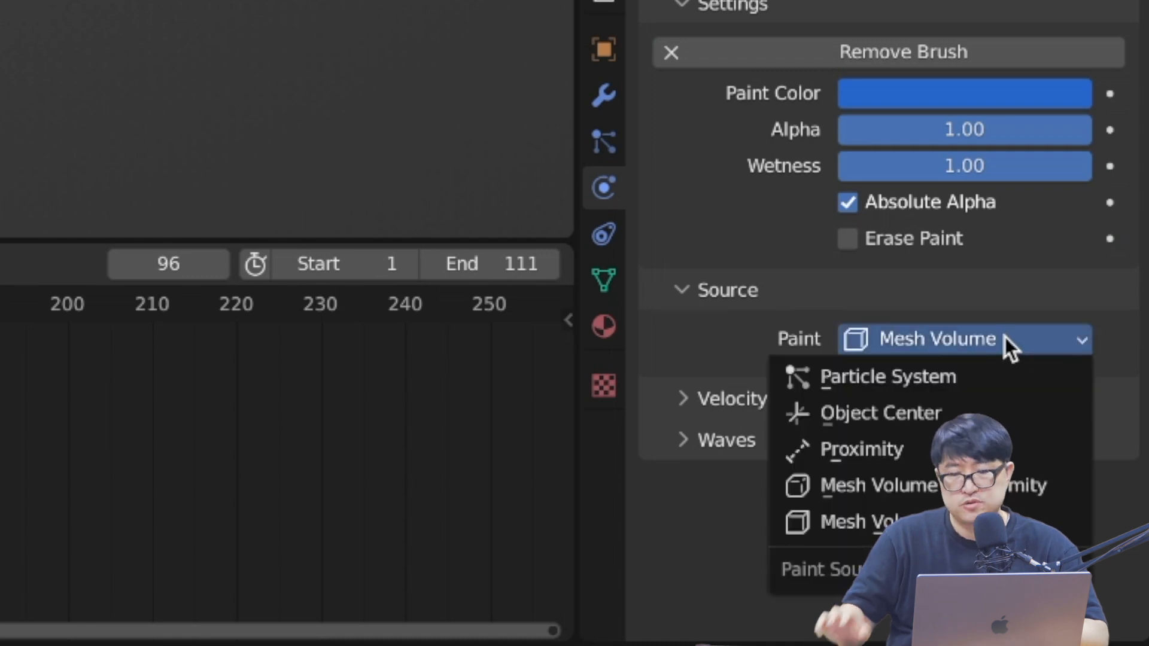
pyautogui.click(959, 363)
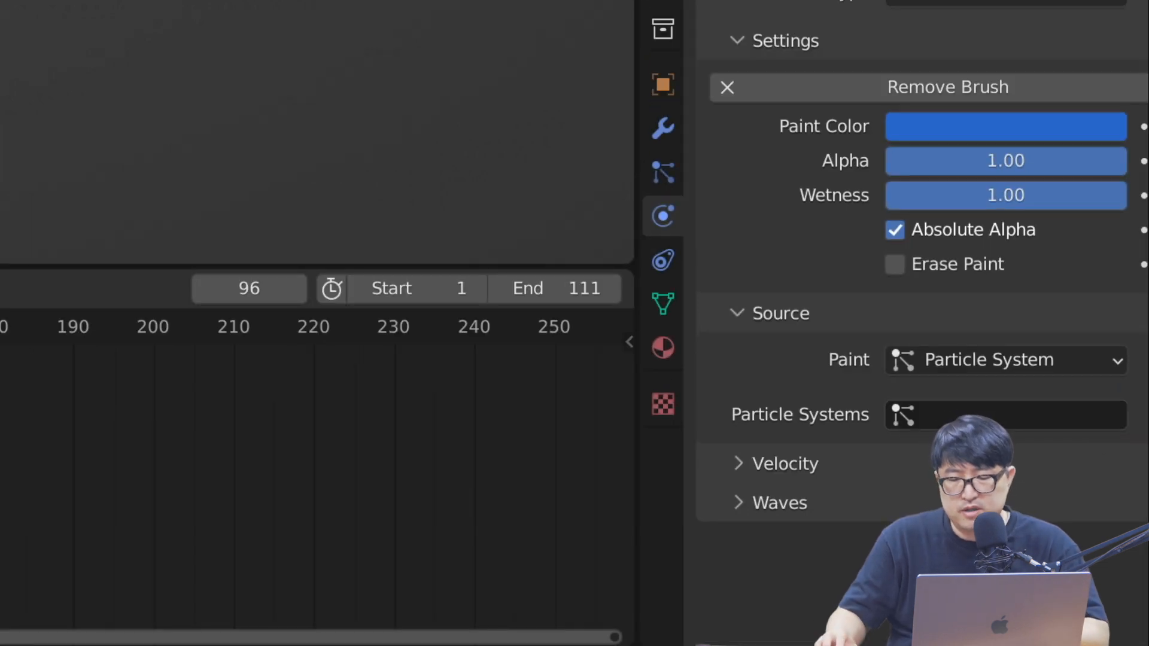
pyautogui.click(905, 418)
pyautogui.click(925, 91)
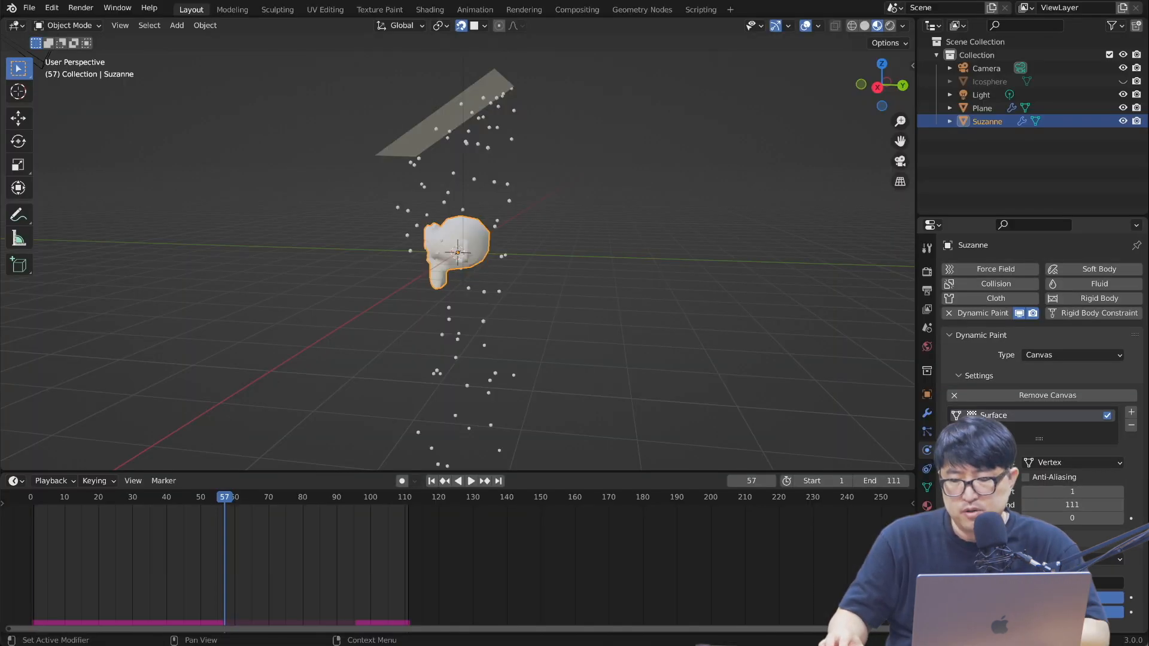
# Add the dp_paintmap output layer to the monkey head's canvas and preview the painting in the animation.
pyautogui.scroll(-6, 1042, 359)
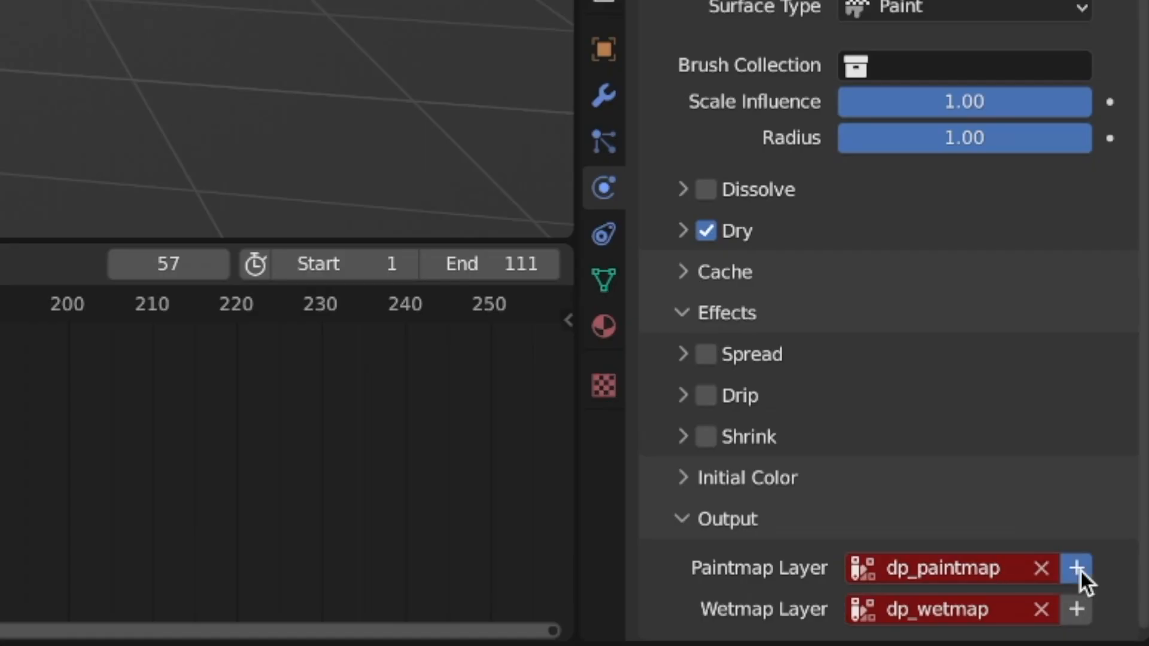
pyautogui.click(1077, 569)
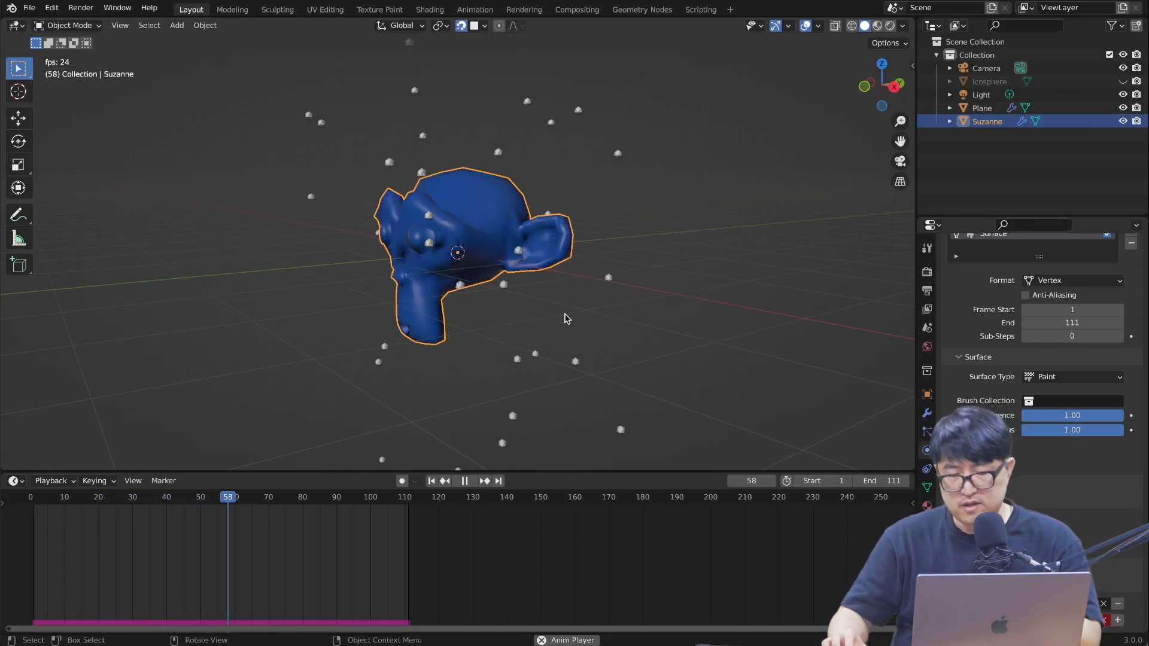
pyautogui.moveTo(557, 334); pyautogui.dragTo(622, 331, button='middle')
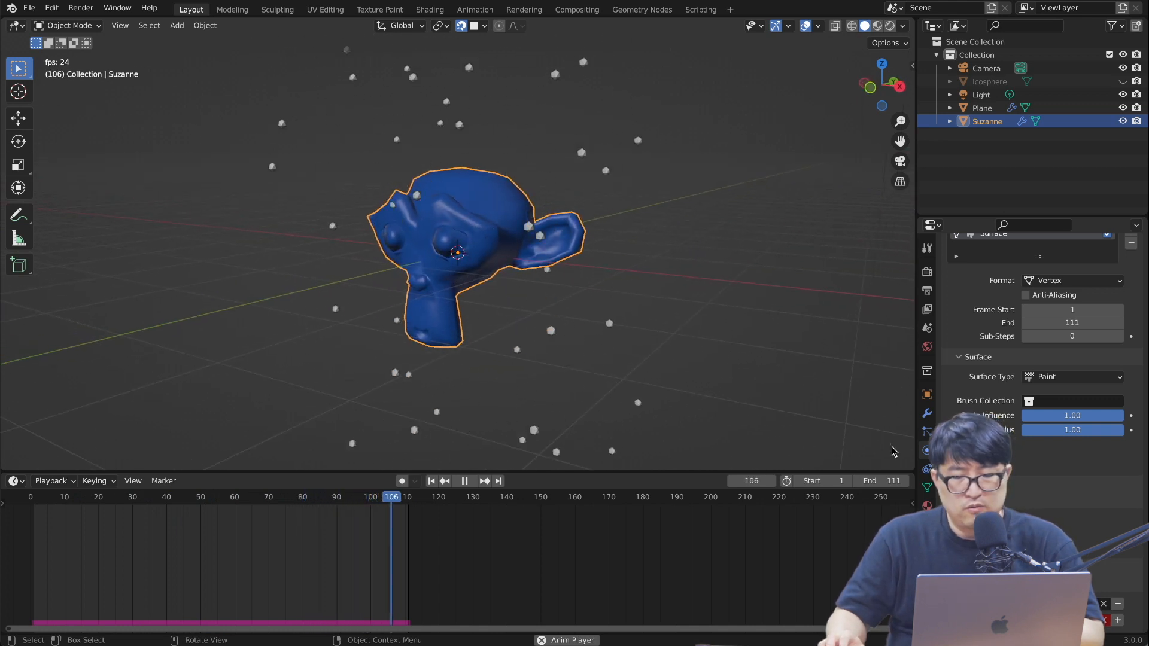
pyautogui.press('space')
# Add a Subdivision Surface modifier with viewport level 2 to the monkey head, placed above the Dynamic Paint modifier.
pyautogui.click(927, 413)
pyautogui.click(1006, 269)
pyautogui.click(859, 512)
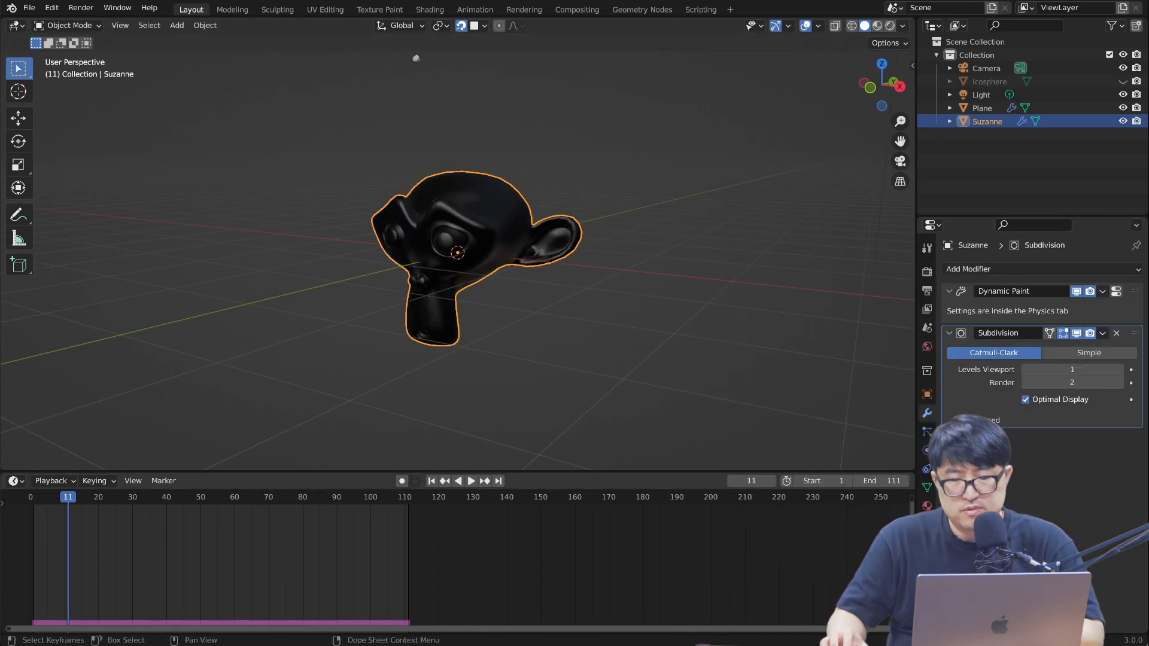
pyautogui.moveTo(1134, 334); pyautogui.dragTo(1136, 253)
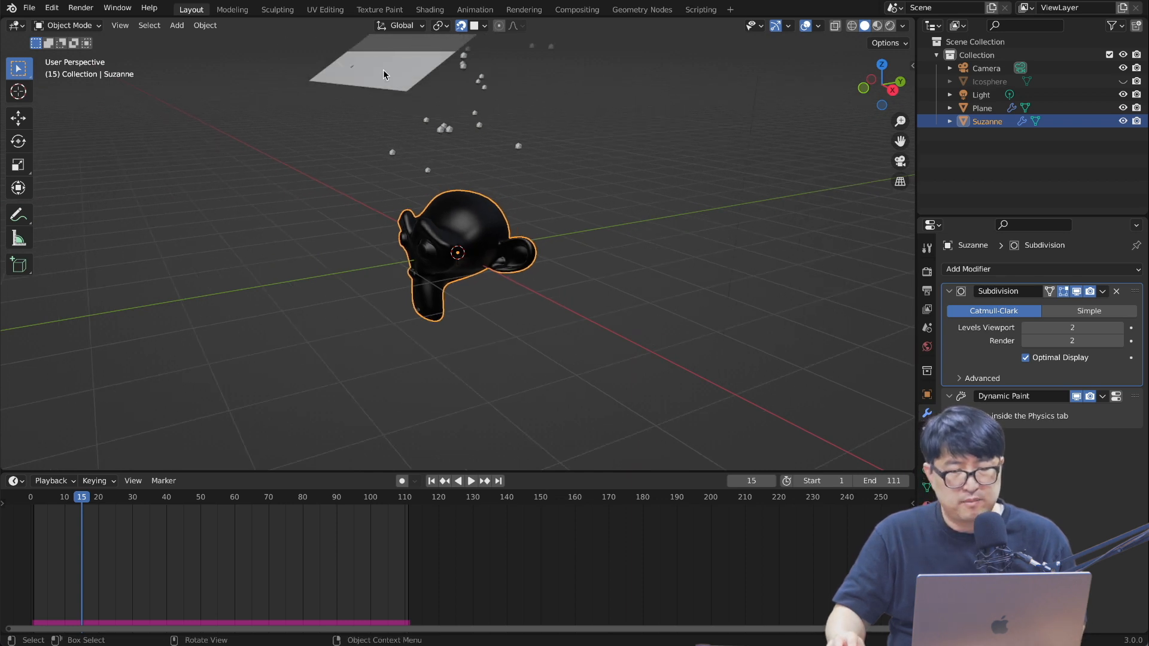
# Reduce the emitter plane's particle number and render scale, and play the animation to check the painting.
pyautogui.click(383, 70)
pyautogui.click(926, 432)
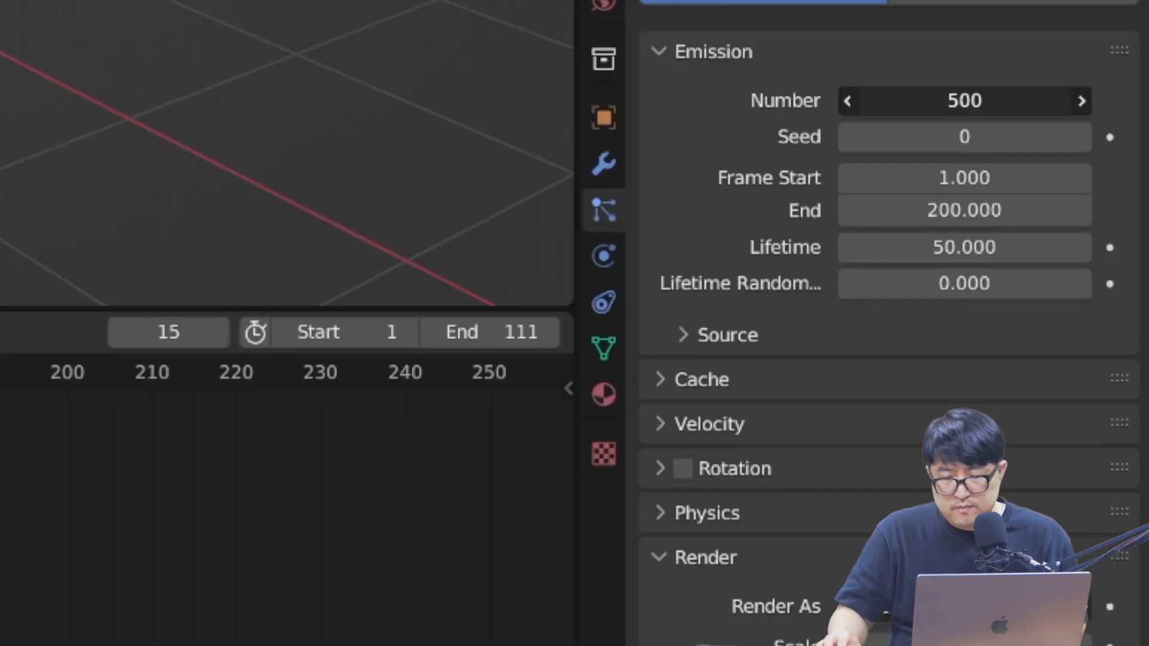
pyautogui.write('00')
pyautogui.press('Return')
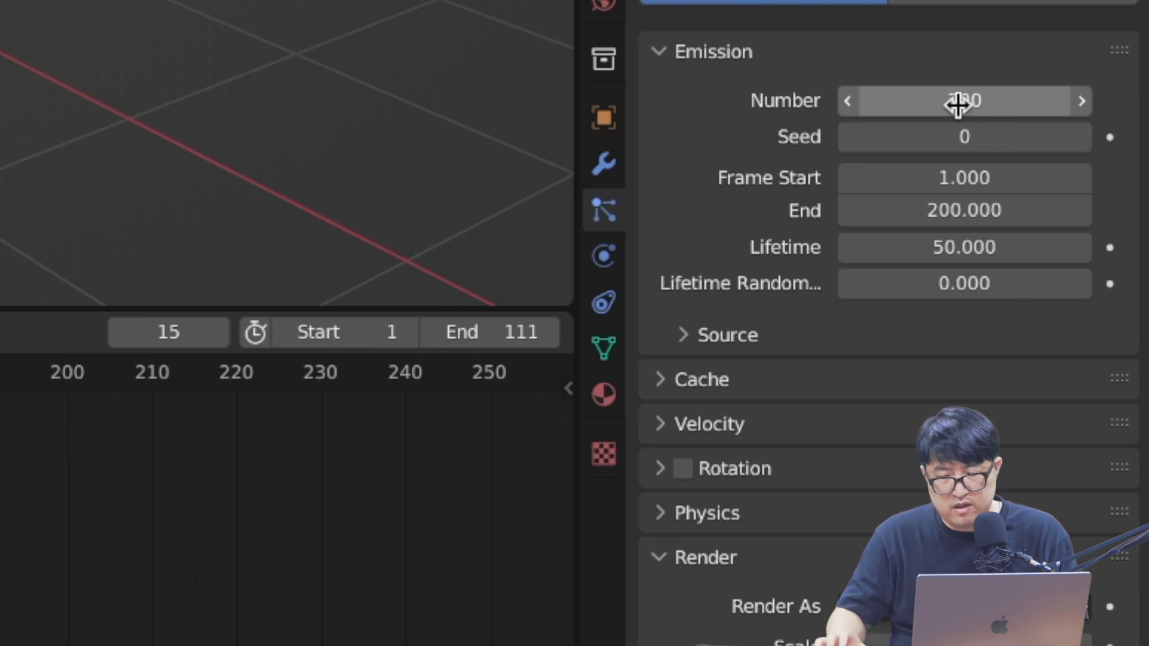
pyautogui.scroll(-15, 724, 203)
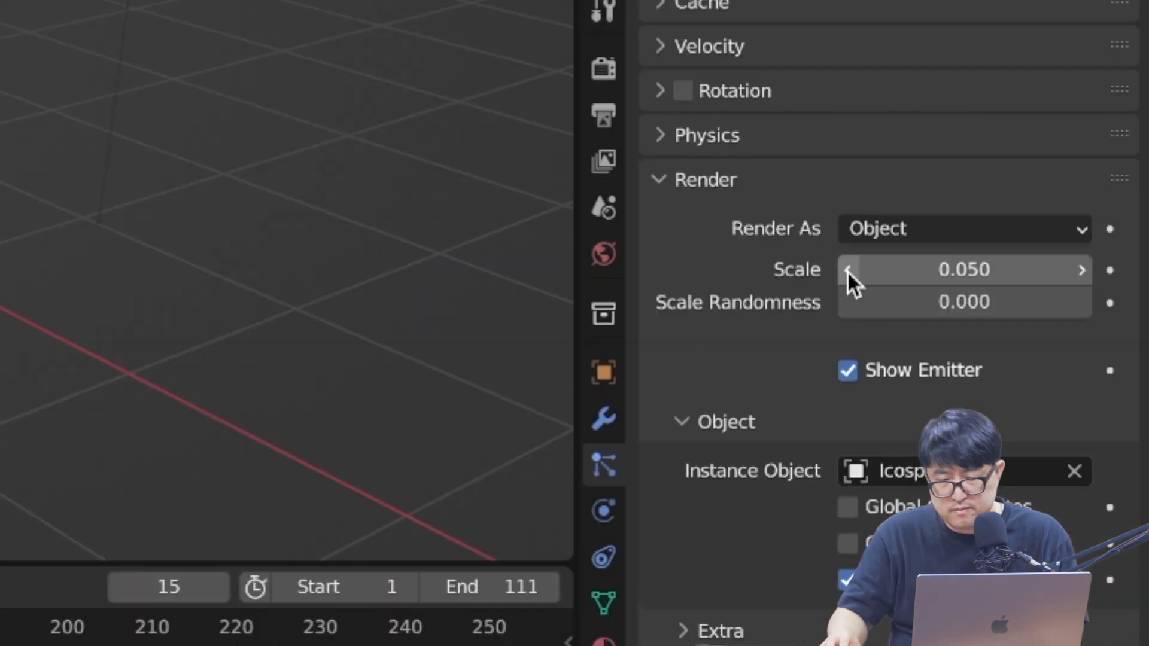
pyautogui.click(845, 15)
pyautogui.click(845, 15)
pyautogui.press('space')
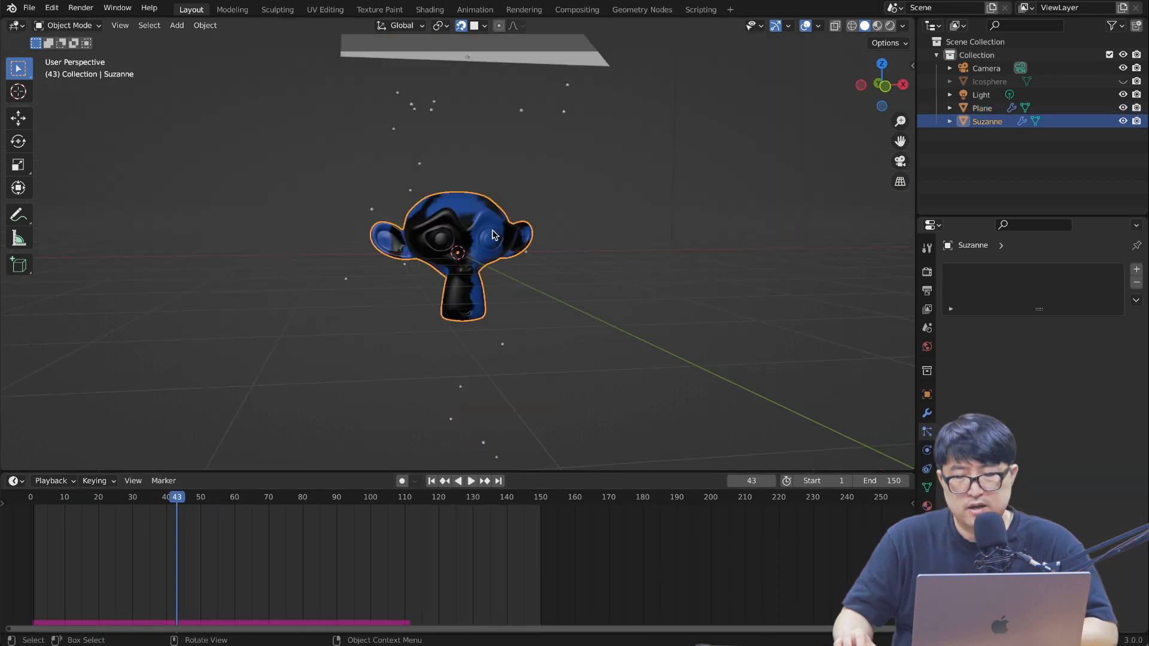
# Enable the Drip effect on the monkey head's canvas and watch the result in the animation.
pyautogui.click(928, 452)
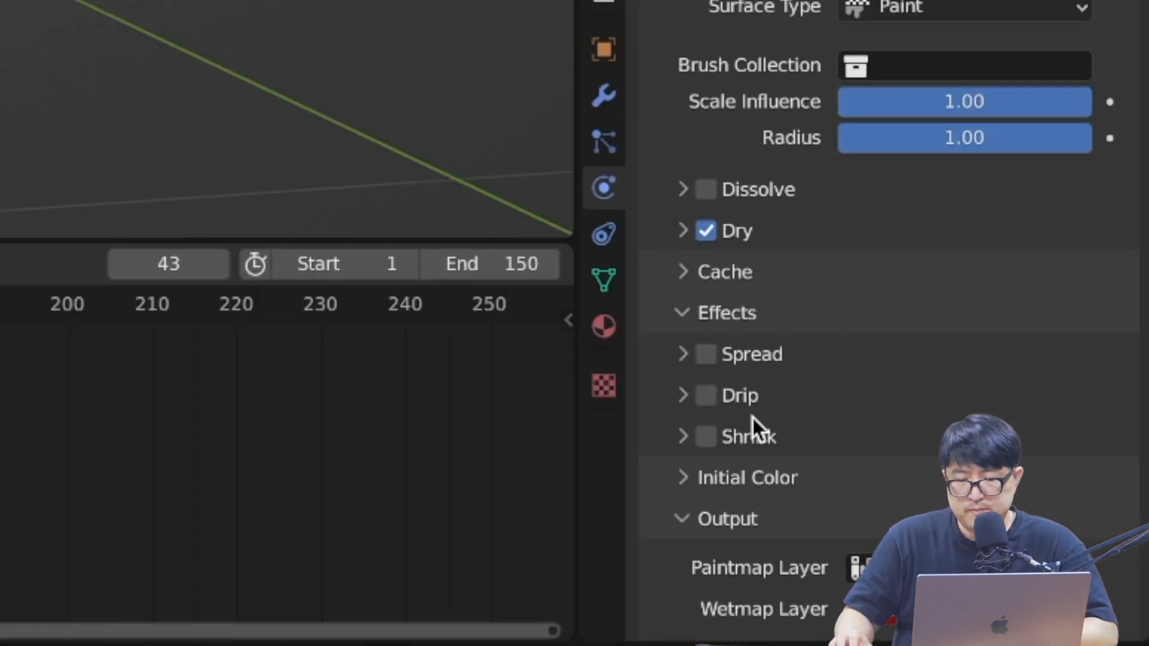
pyautogui.click(712, 400)
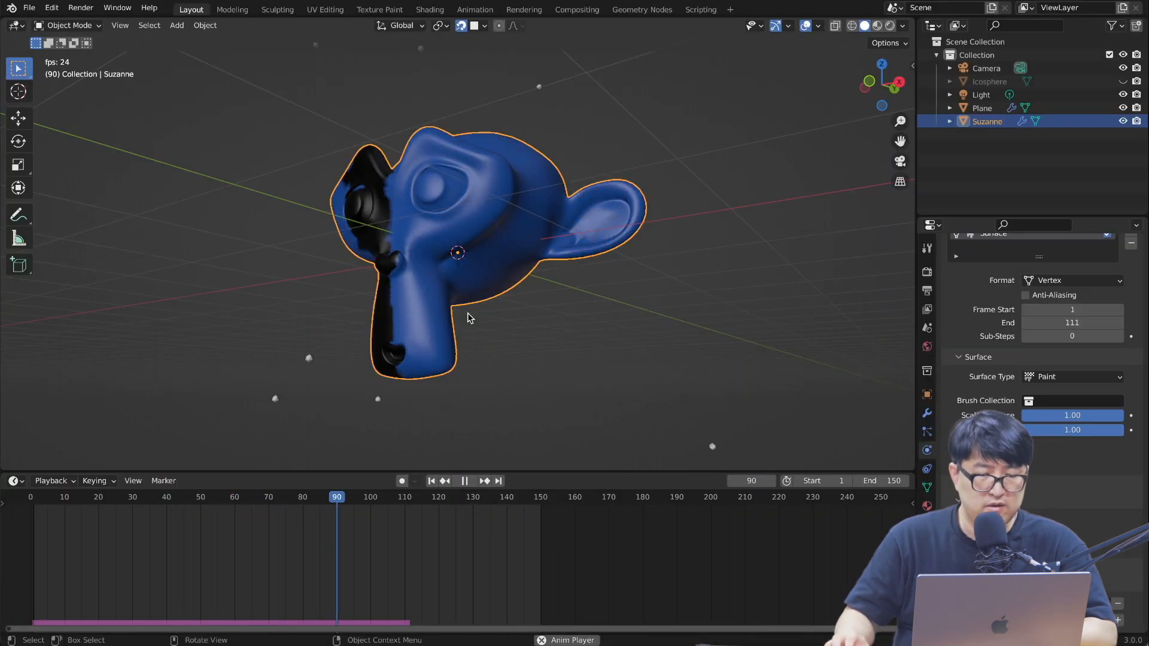
pyautogui.scroll(3, 467, 313)
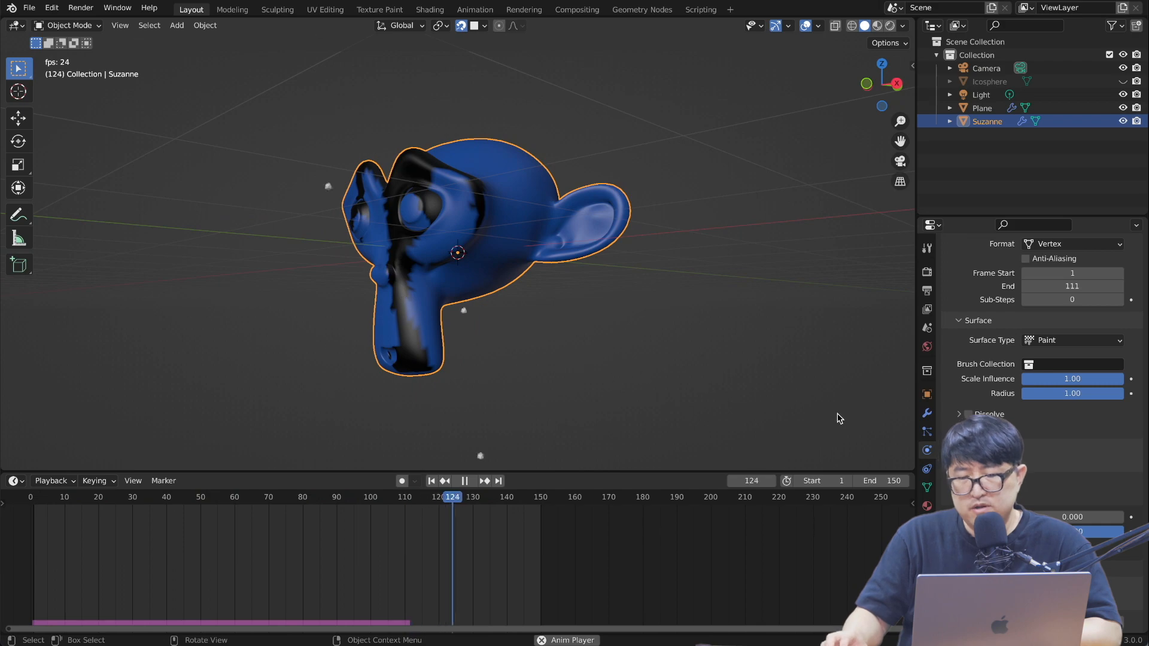
# Set the format of the monkey head's Dynamic Paint canvas surface to Image Sequence.
pyautogui.scroll(8, 1053, 419)
pyautogui.click(1062, 462)
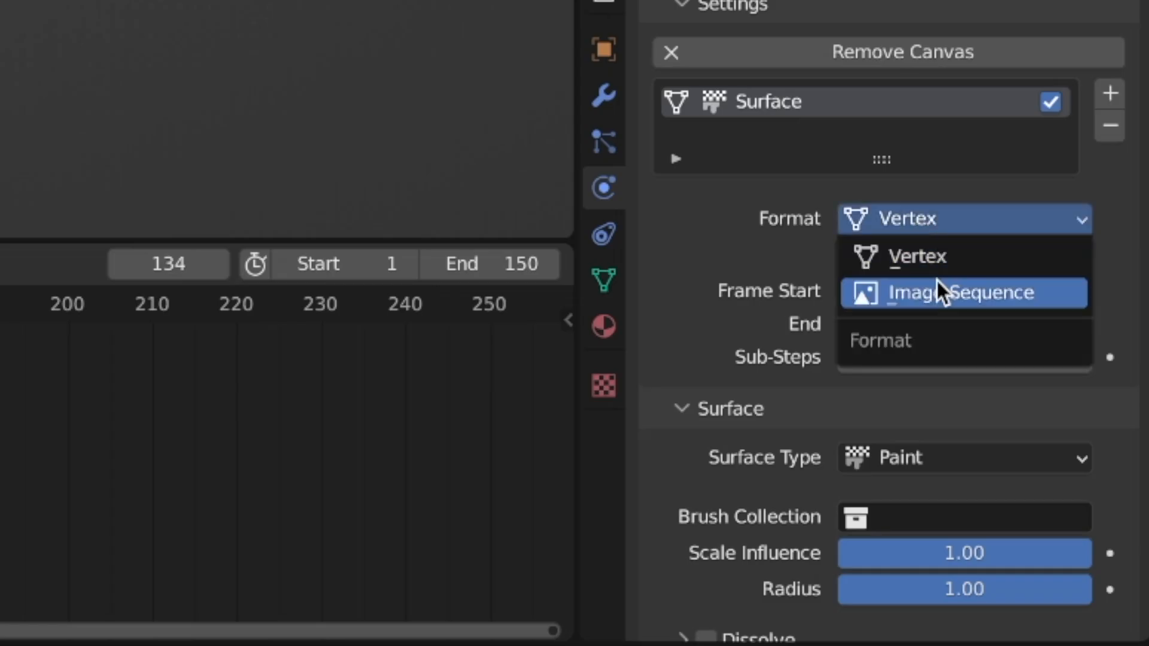
pyautogui.click(940, 292)
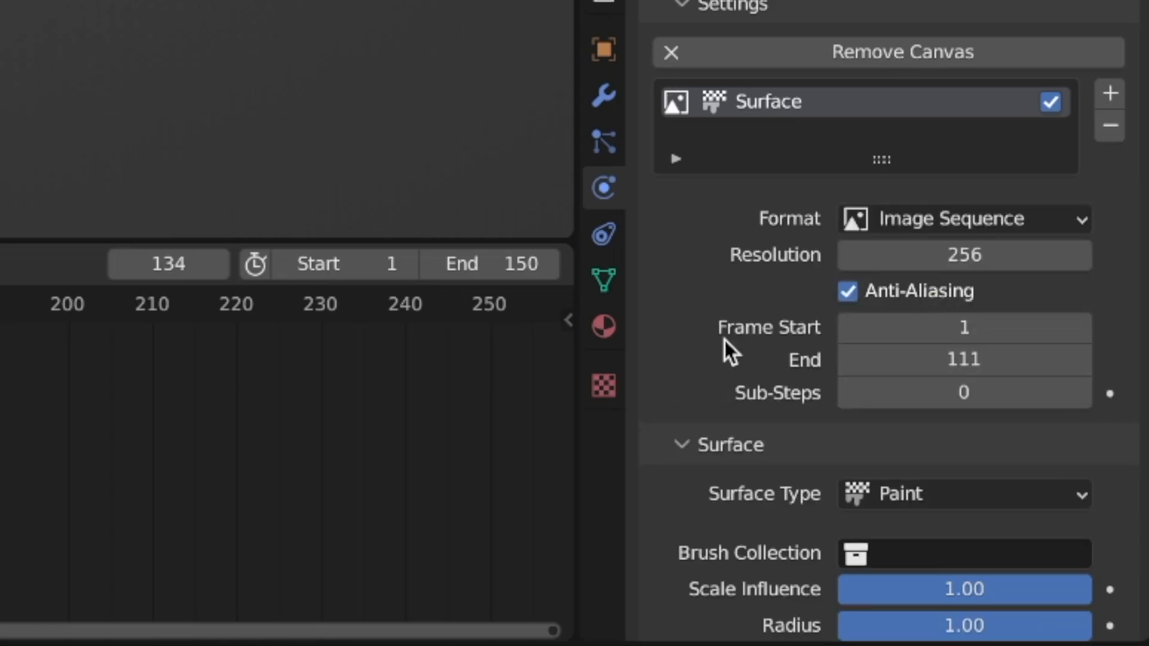
# Set the canvas output's cache path to the DYNAMIC PAINT folder and its UV map to UVMap.
pyautogui.scroll(-10, 706, 335)
pyautogui.click(1075, 410)
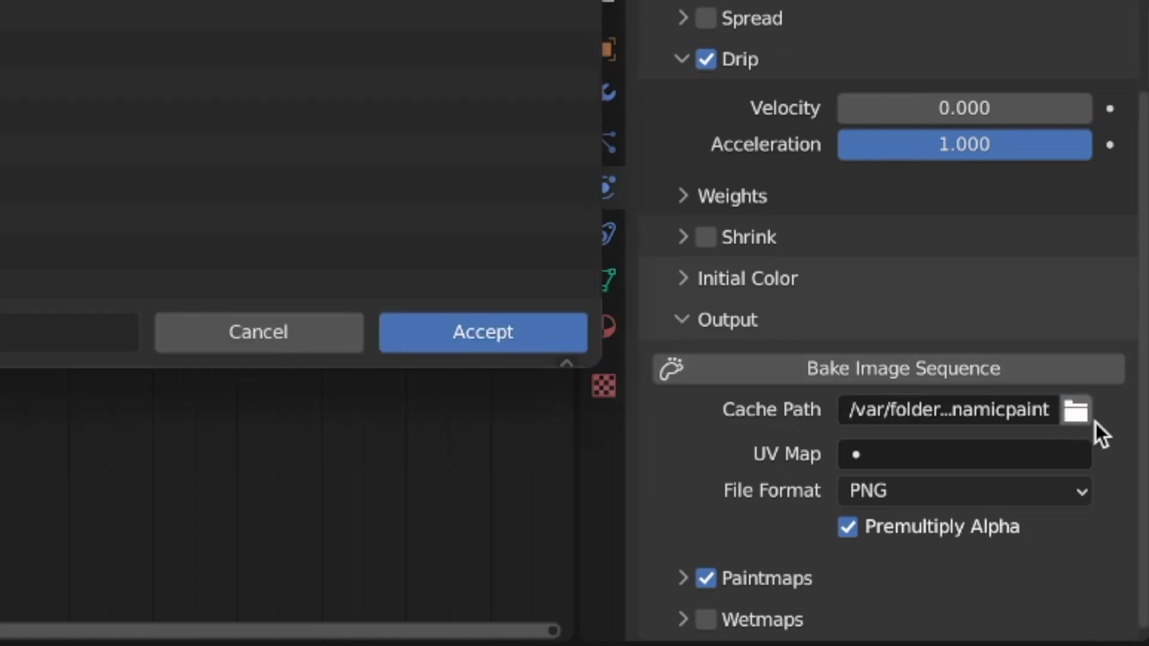
pyautogui.press('Return')
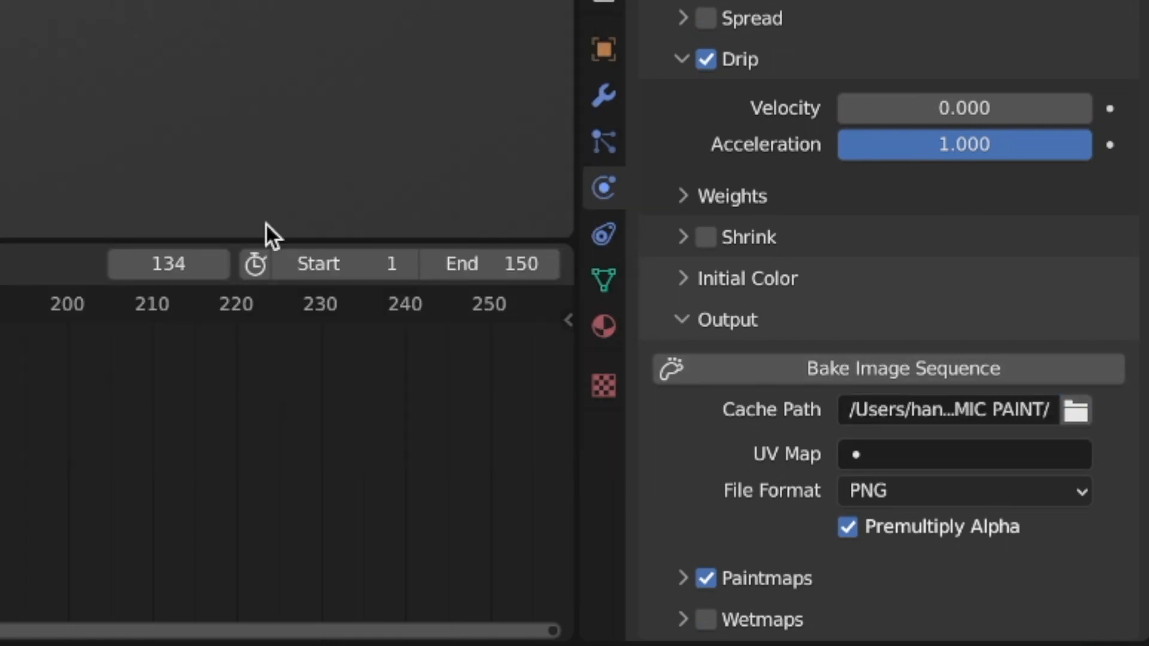
pyautogui.click(862, 455)
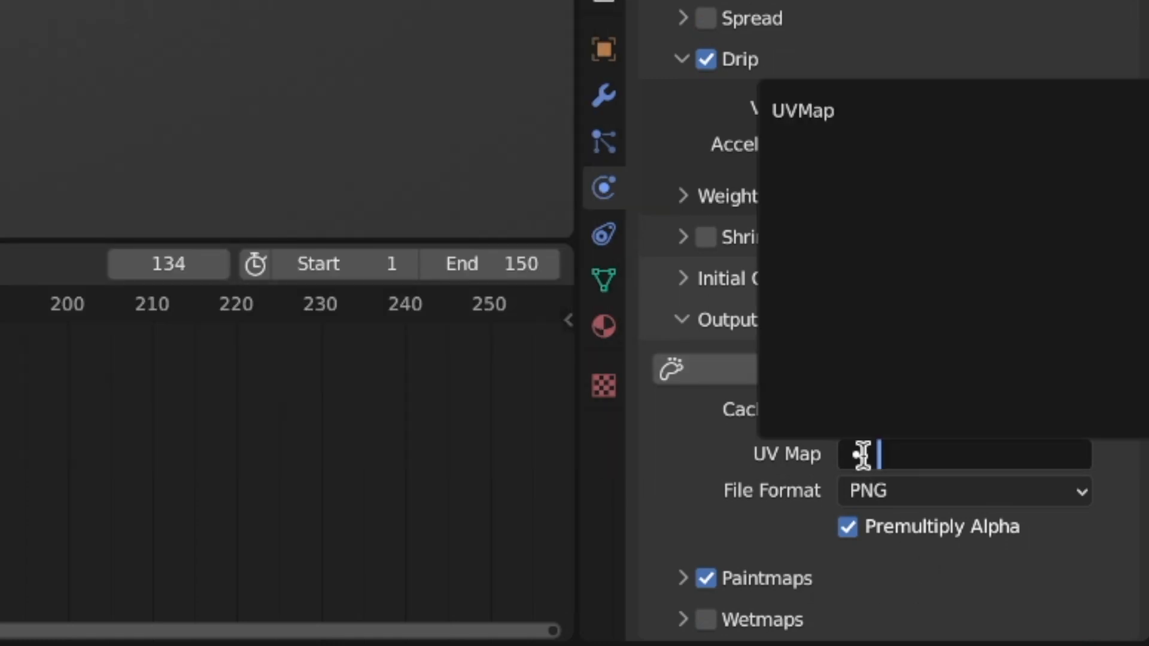
pyautogui.click(819, 112)
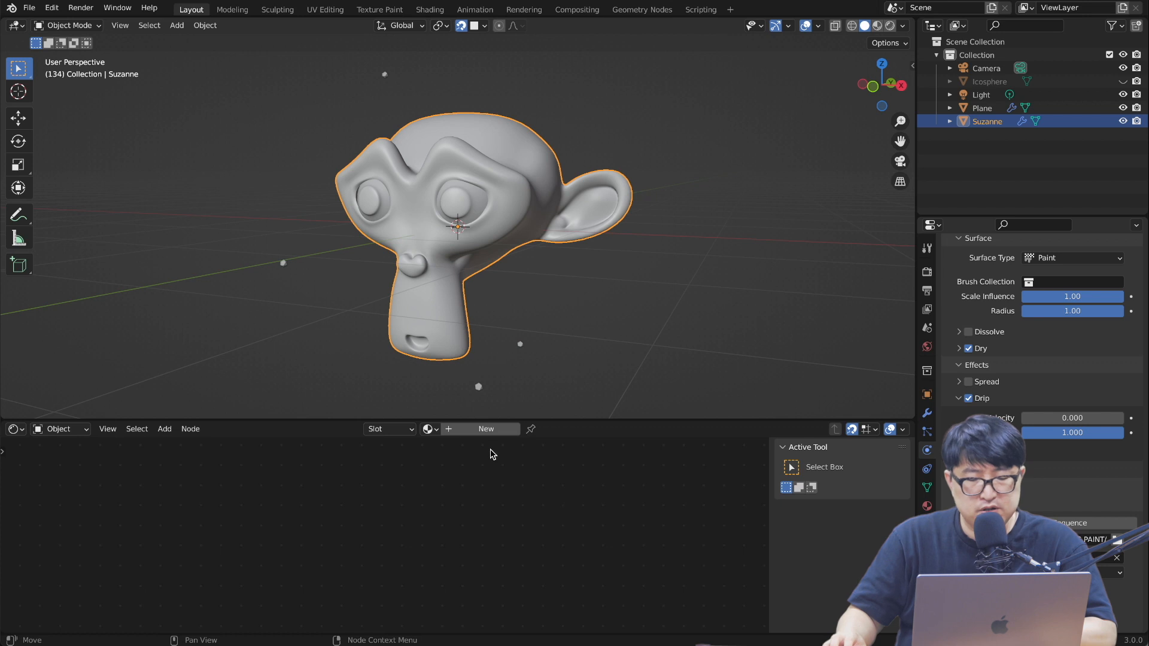
# Create a new material for the monkey head and start adding an image sequence texture from the DYNAMIC PAINT folder.
pyautogui.click(487, 429)
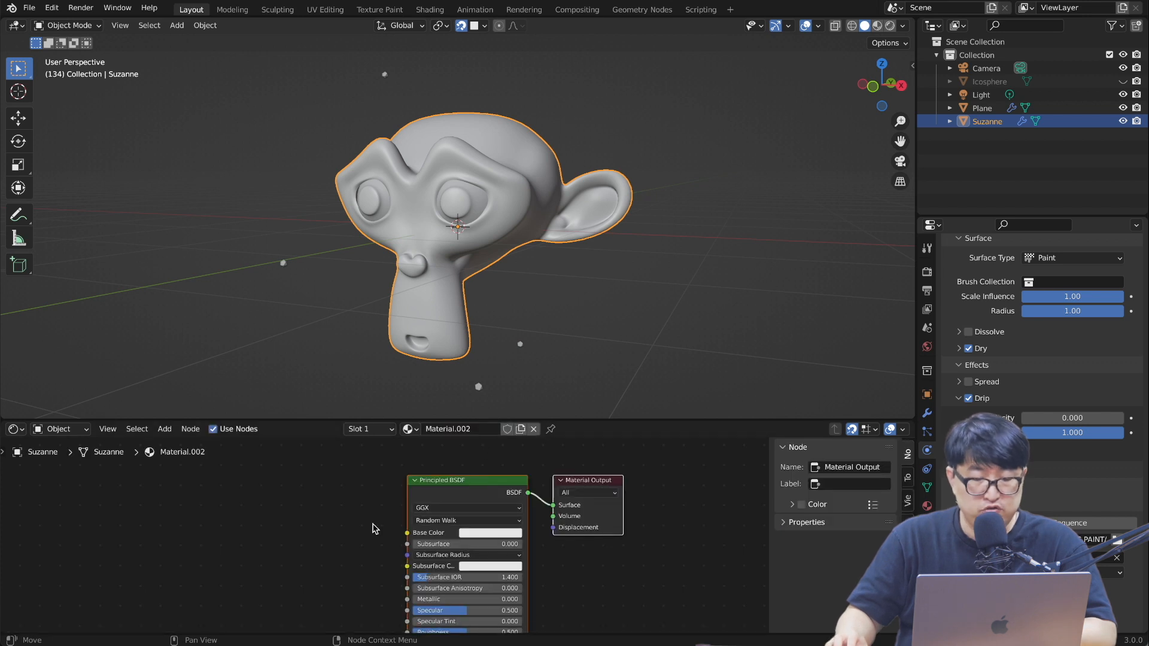
pyautogui.hotkey('shift', 'a')
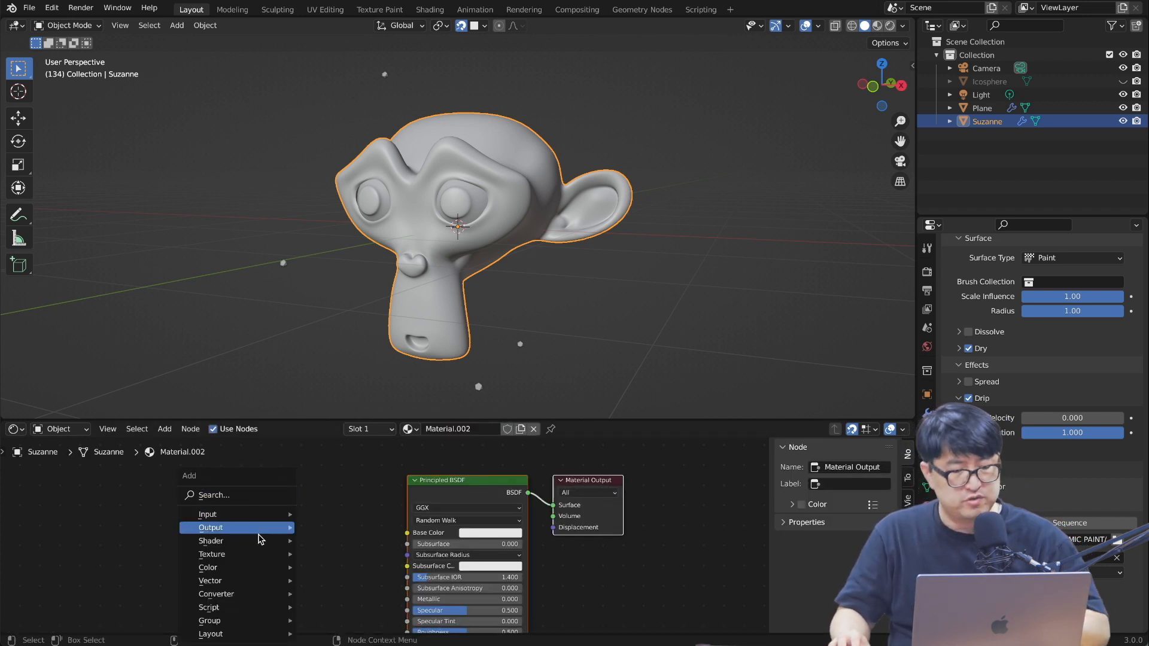
pyautogui.moveTo(254, 565)
pyautogui.click(352, 362)
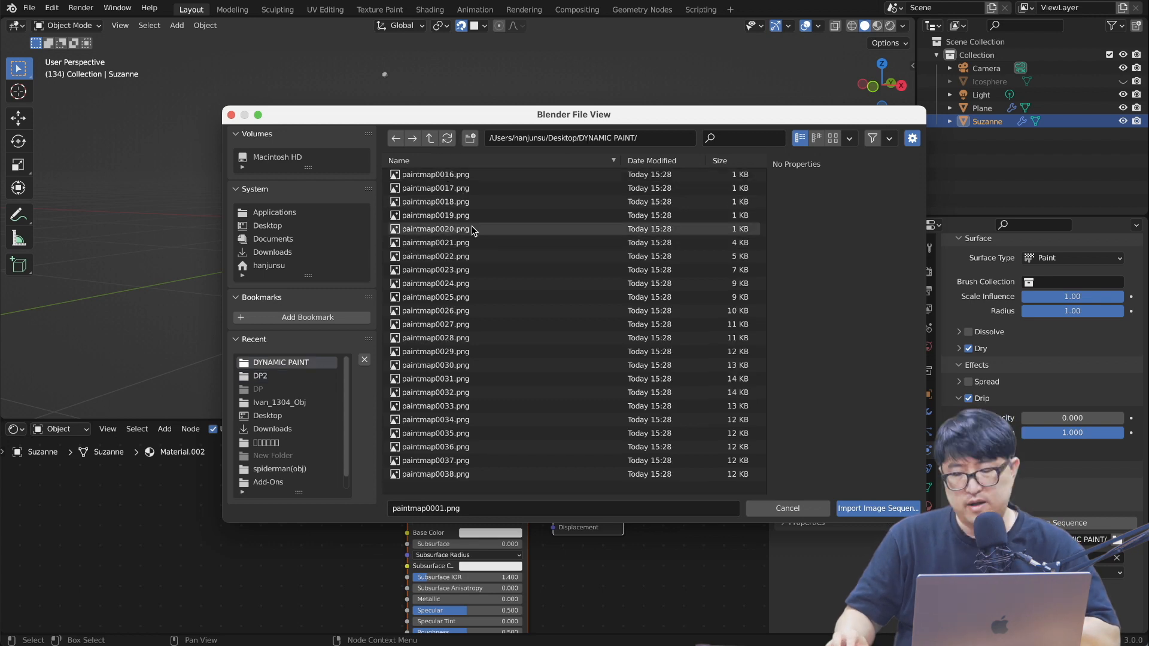
pyautogui.scroll(5, 472, 231)
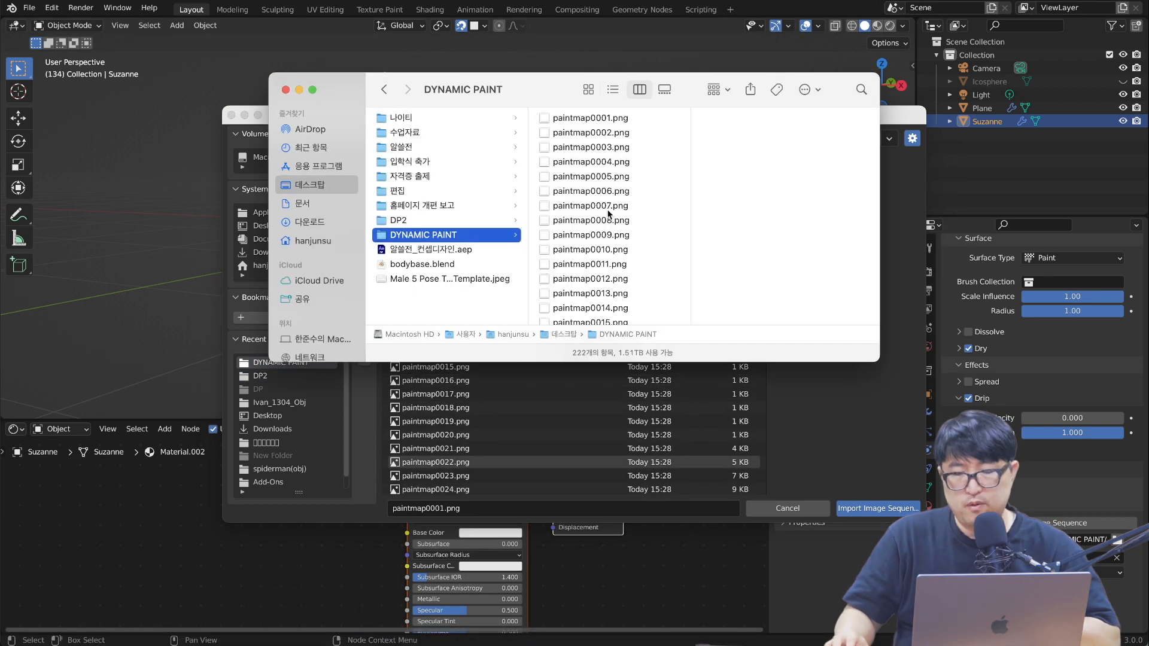
# Switch to Finder and examine how the paint spreads across the baked paintmap images in the DYNAMIC PAINT folder.
pyautogui.moveTo(549, 85); pyautogui.dragTo(67, 39)
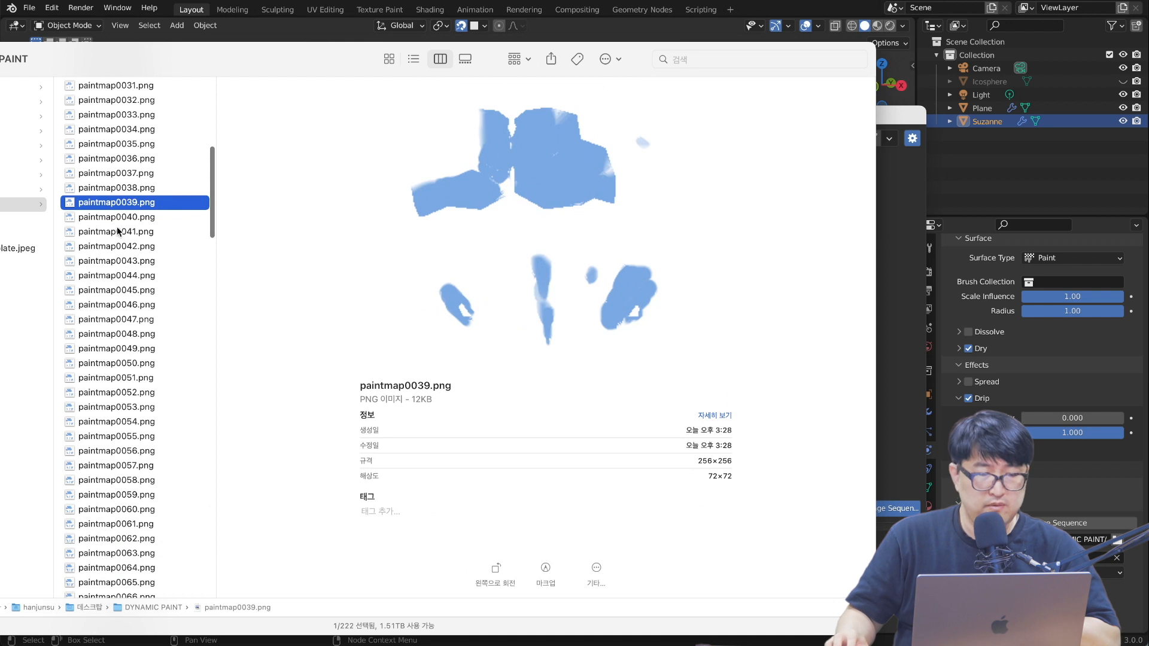
pyautogui.press('Down')
pyautogui.press('Down')
pyautogui.press('Down')
pyautogui.press('Down')
pyautogui.press('Down')
pyautogui.press('Down')
pyautogui.press('Down')
pyautogui.press('Down')
pyautogui.scroll(-5, 127, 290)
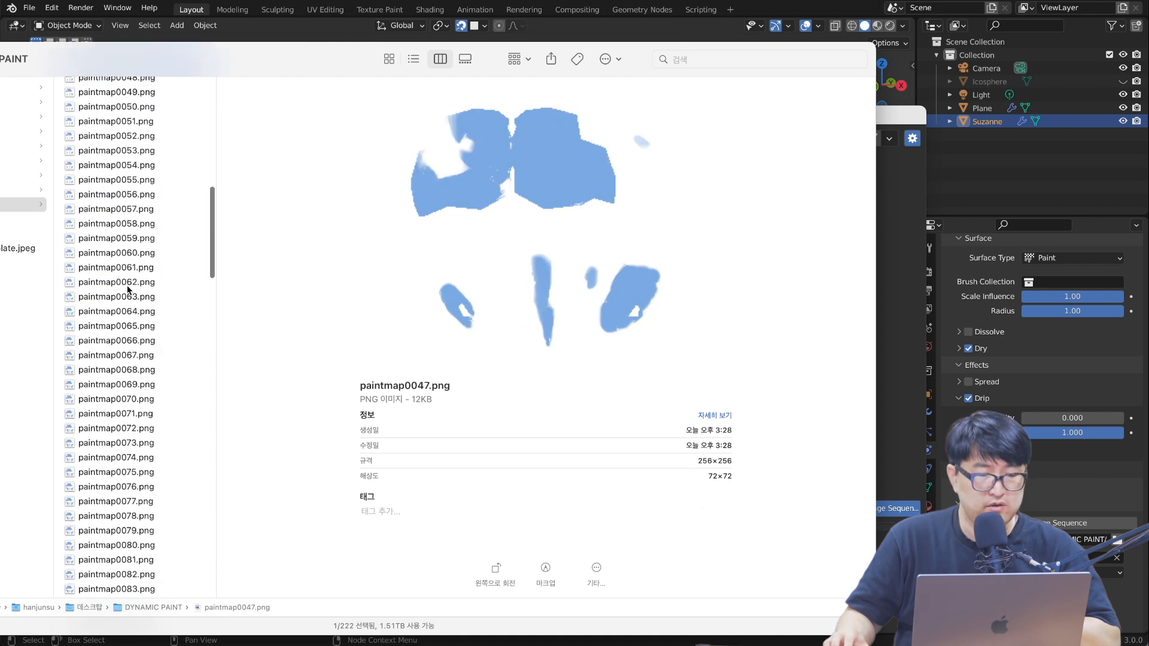
# Examine the baked wetmap images at several frames in the DYNAMIC PAINT folder, then return to Blender.
pyautogui.scroll(-15, 127, 290)
pyautogui.click(126, 264)
pyautogui.click(126, 319)
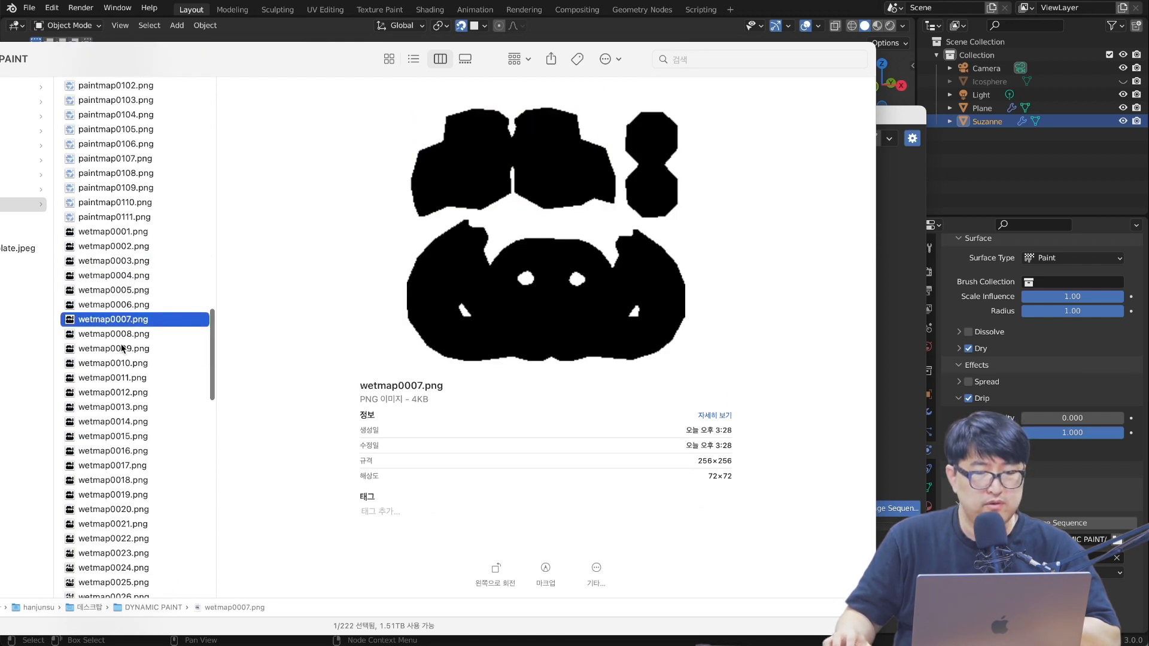
pyautogui.click(122, 348)
pyautogui.scroll(-5, 132, 347)
pyautogui.click(134, 348)
pyautogui.scroll(-3, 134, 349)
pyautogui.click(133, 350)
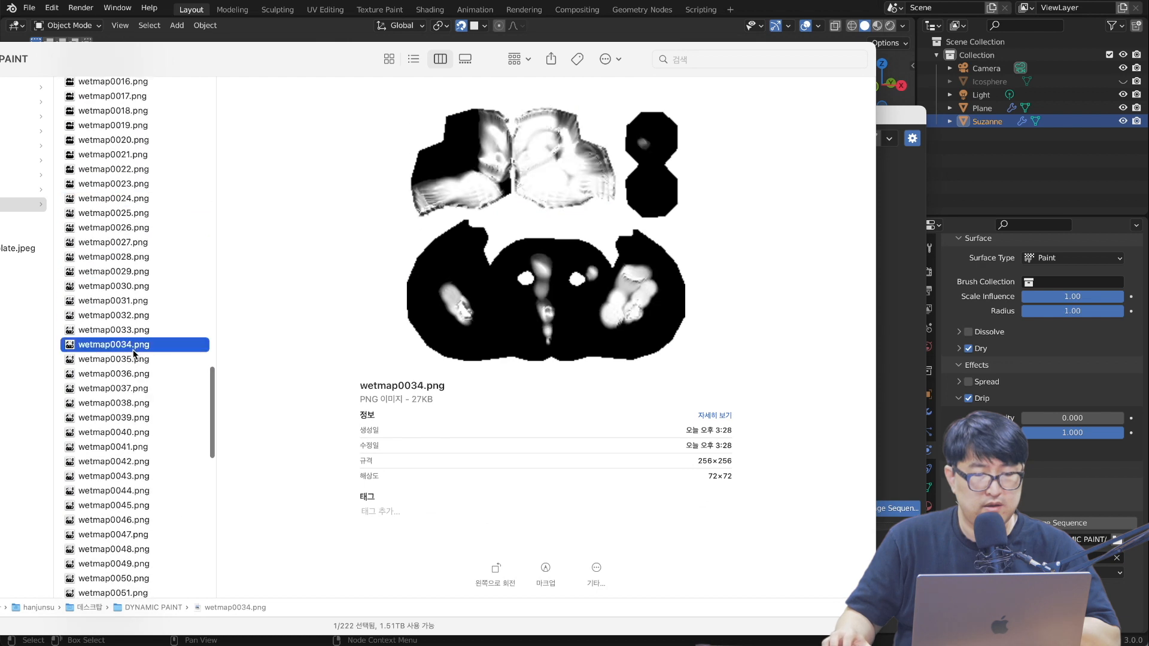
pyautogui.scroll(-3, 133, 353)
pyautogui.click(133, 356)
pyautogui.scroll(-3, 135, 350)
pyautogui.click(135, 359)
pyautogui.scroll(-2, 134, 362)
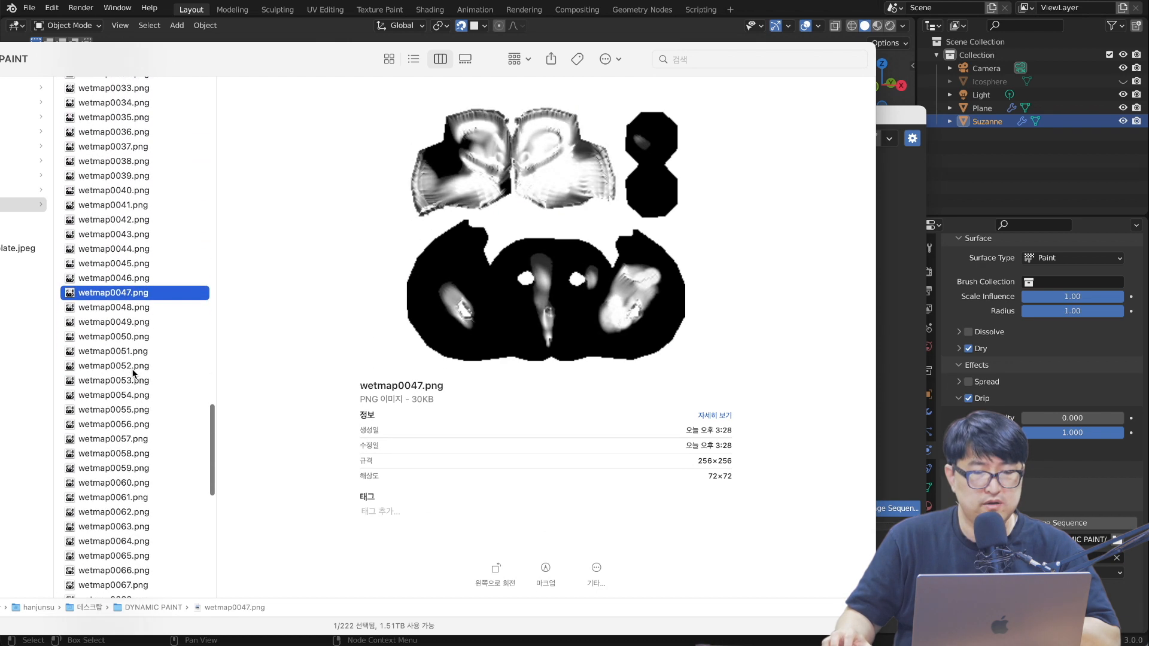
pyautogui.click(132, 370)
pyautogui.scroll(-3, 130, 377)
pyautogui.press('super+Tab')
# Import all the paintmap images as an image sequence texture driving the Base Color, and enable its Auto Refresh.
pyautogui.scroll(-1, 467, 244)
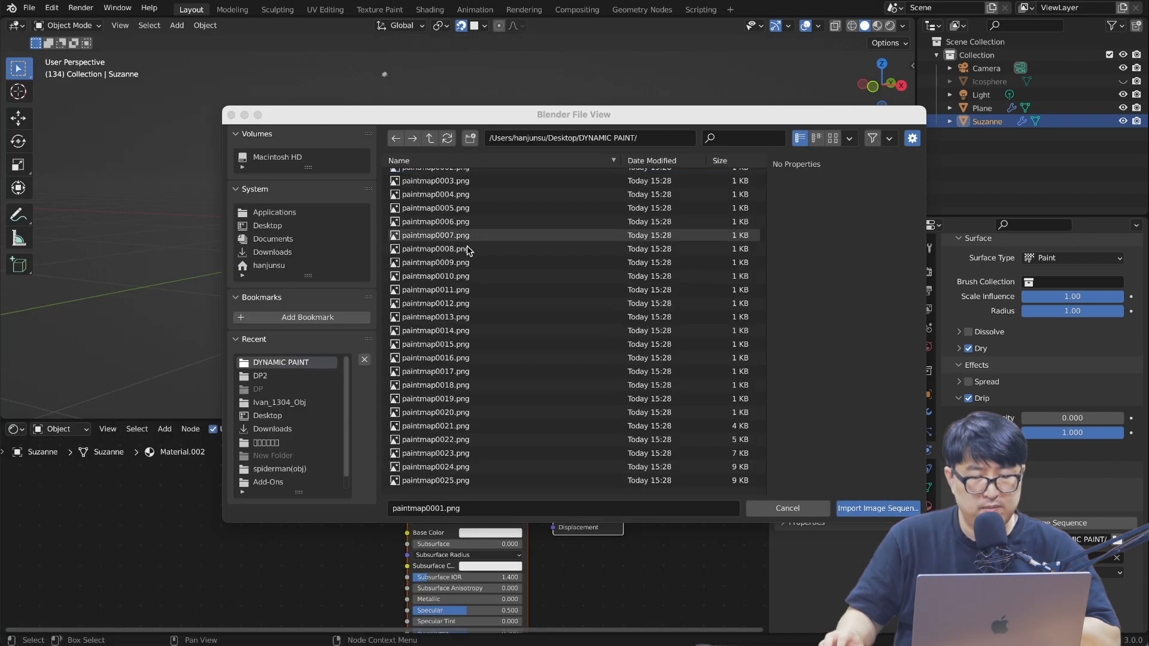
pyautogui.scroll(2, 450, 180)
pyautogui.press('a')
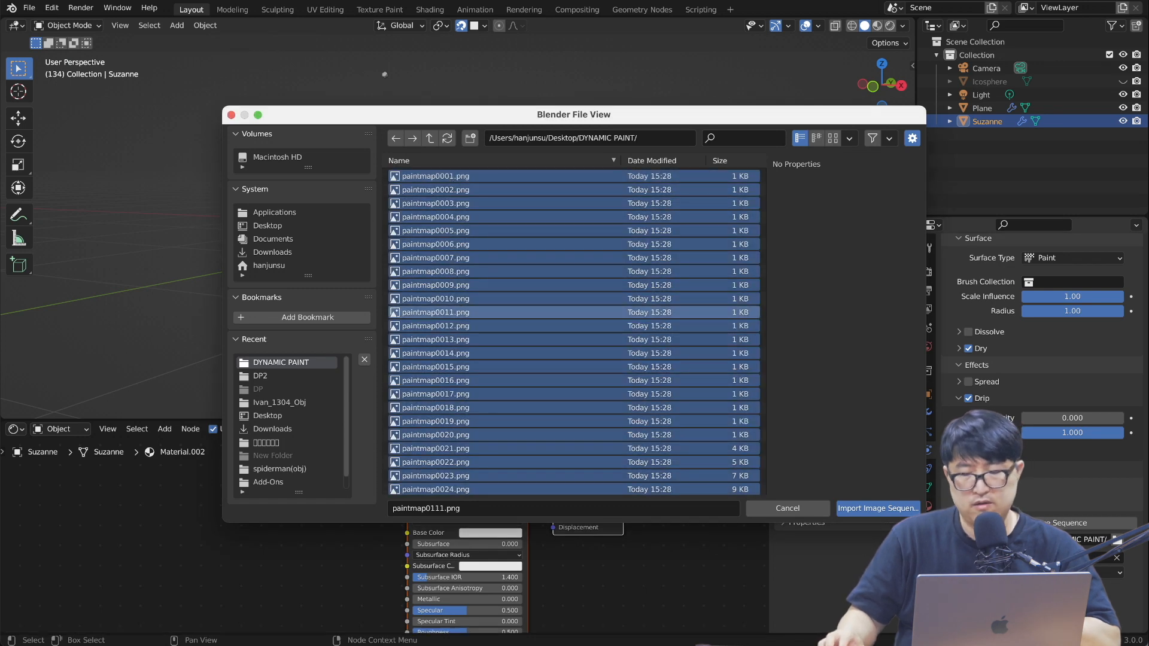
pyautogui.click(877, 508)
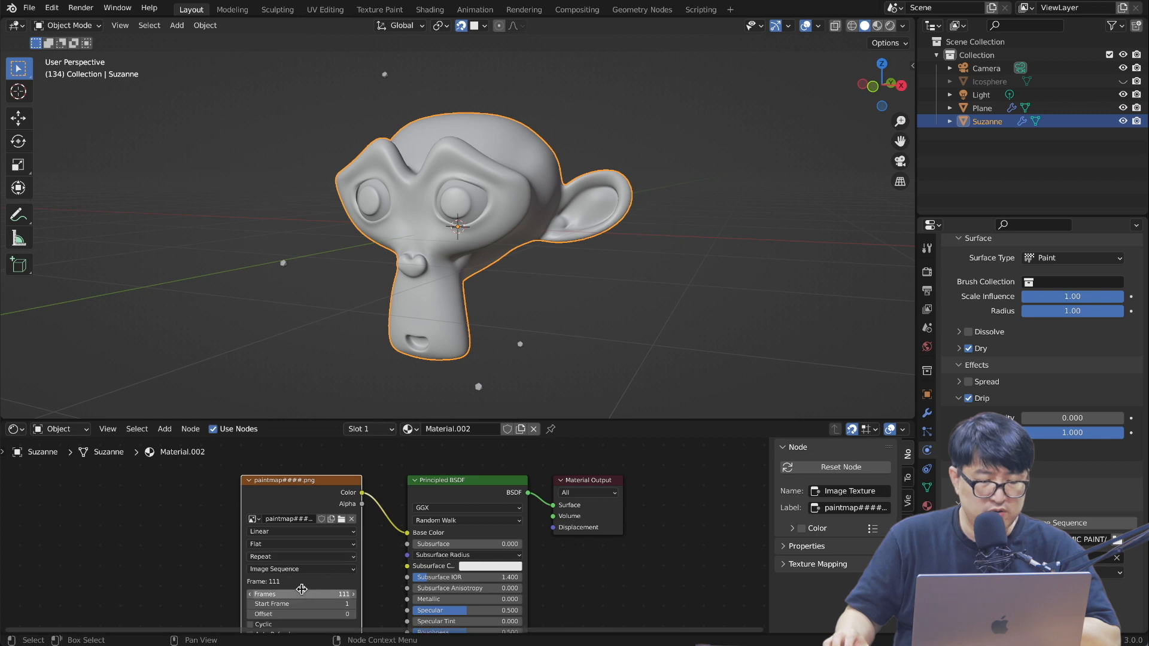
pyautogui.moveTo(301, 587); pyautogui.dragTo(236, 548, button='middle')
pyautogui.click(186, 595)
# Display the viewport in rendered shading and play the animation to check the paintmap texture on the monkey head.
pyautogui.click(890, 25)
pyautogui.press('space')
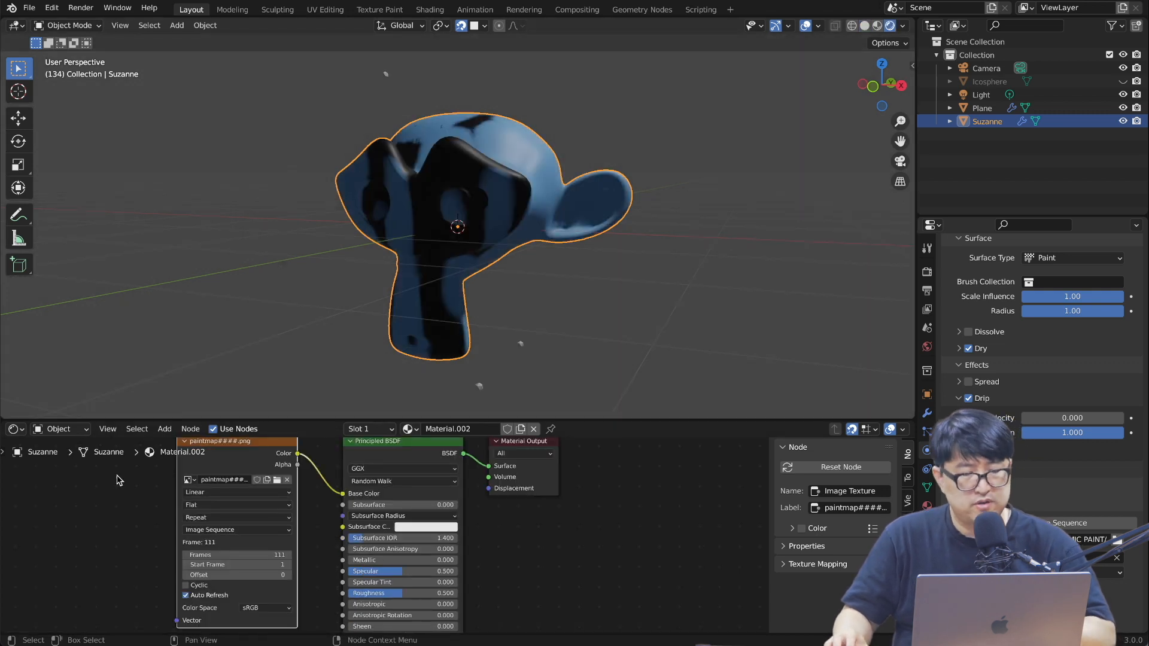
pyautogui.hscroll(3, 482, 269)
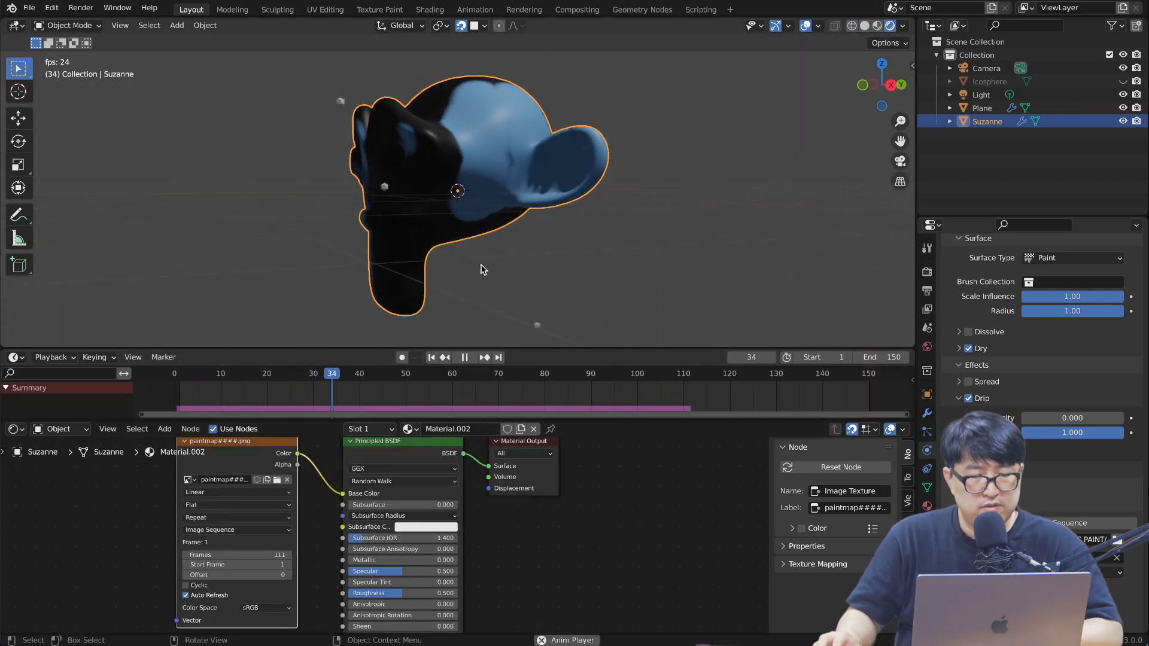
pyautogui.hscroll(-6, 481, 270)
pyautogui.hscroll(2, 481, 270)
pyautogui.hscroll(4, 482, 269)
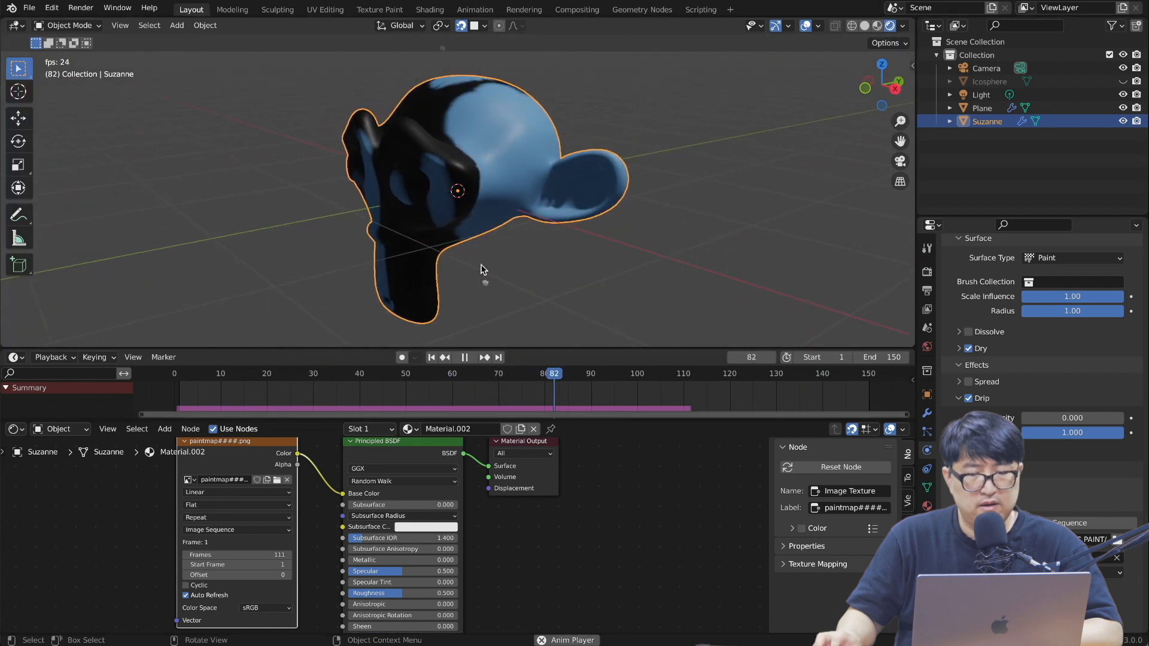
pyautogui.hscroll(-5, 470, 267)
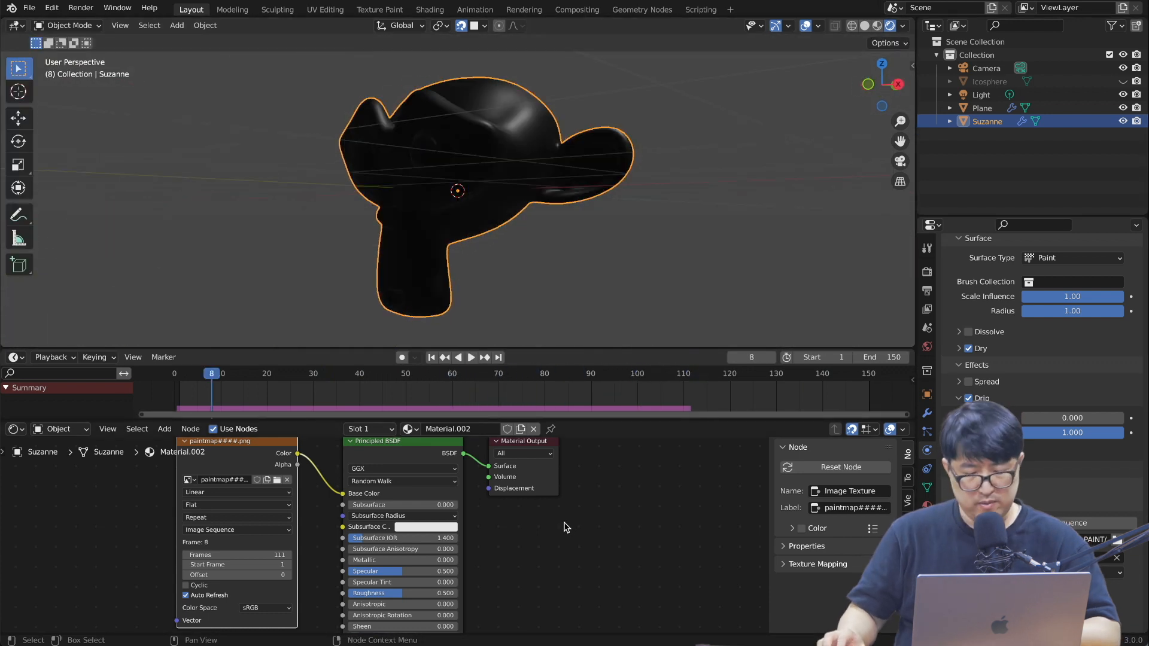
# Add a second image sequence texture node to the material, loading the wetmap images that start with wetmap0001.png.
pyautogui.hotkey('shift', 'a')
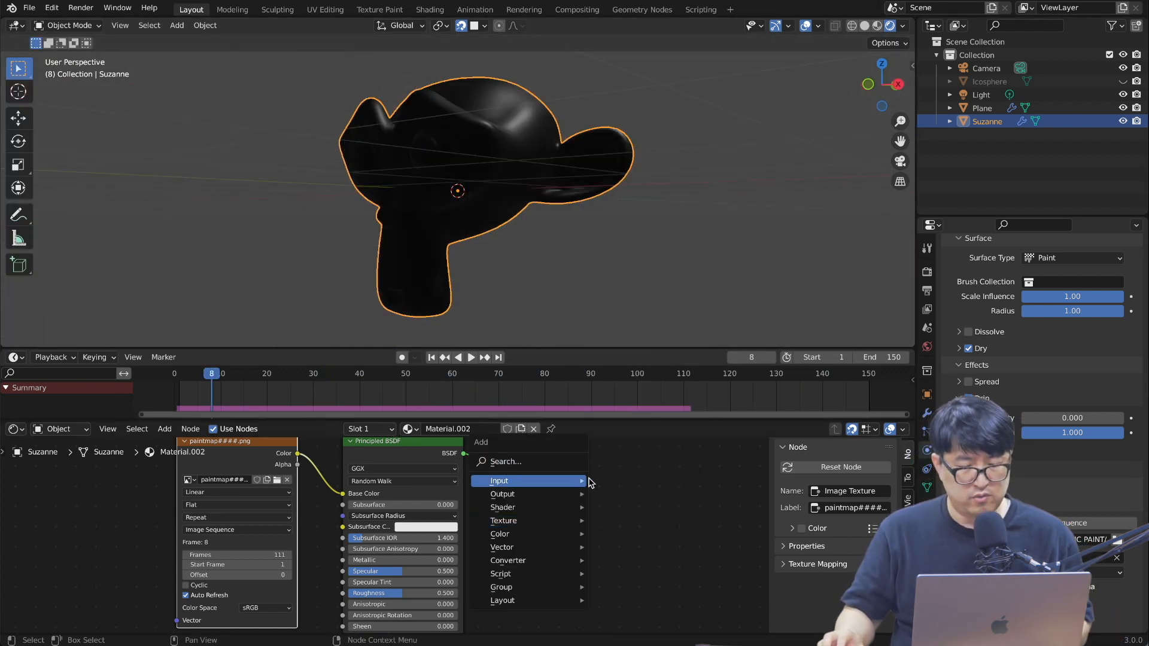
pyautogui.moveTo(546, 524)
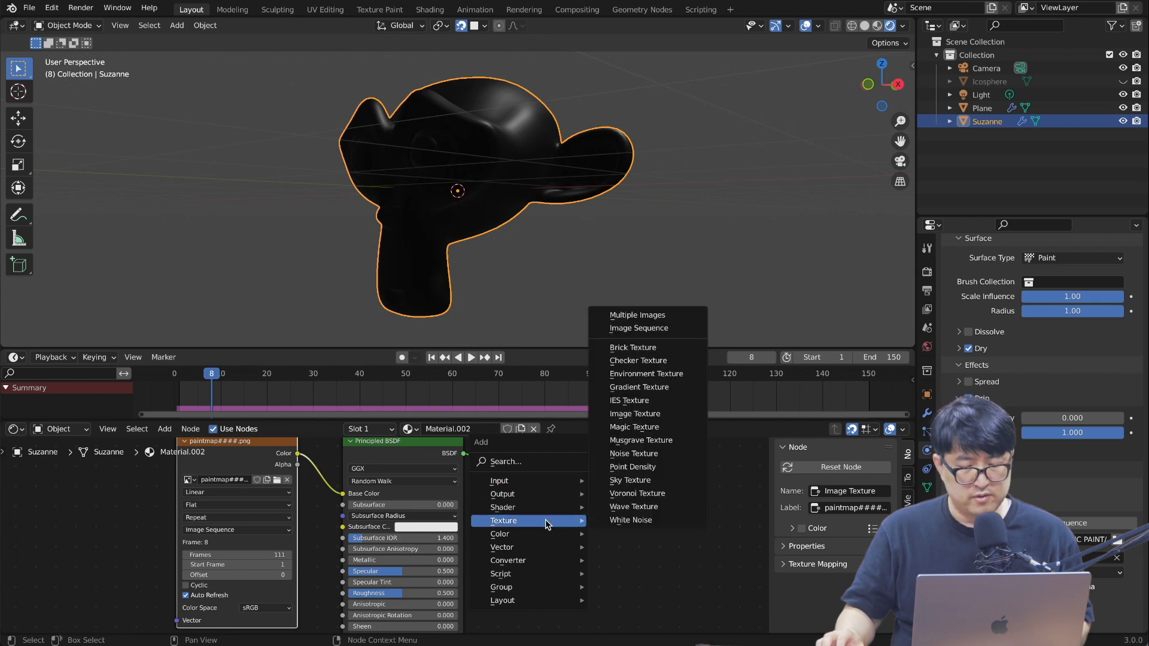
pyautogui.click(639, 329)
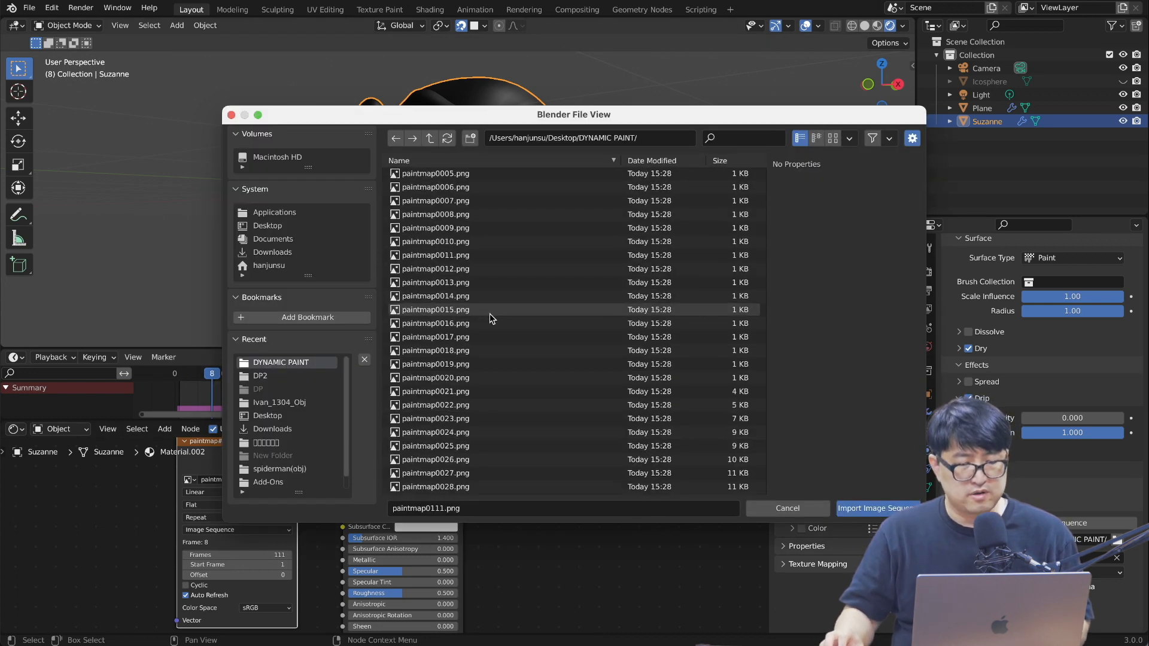
pyautogui.scroll(-10, 492, 317)
pyautogui.scroll(-8, 495, 320)
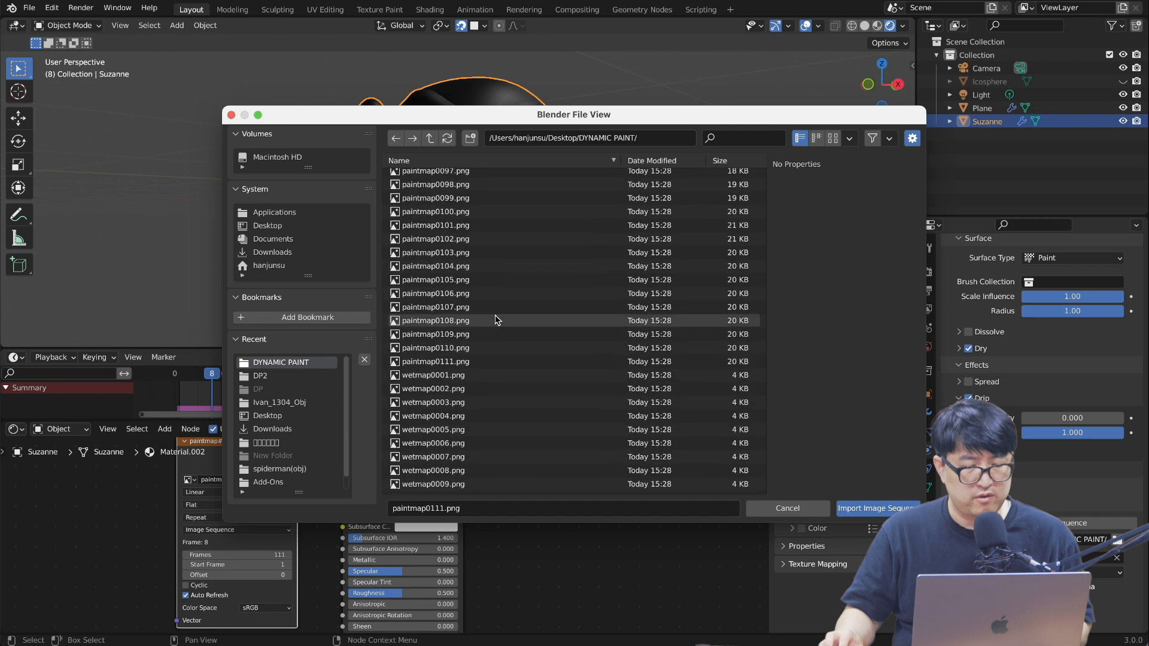
pyautogui.doubleClick(498, 389)
pyautogui.click(592, 512)
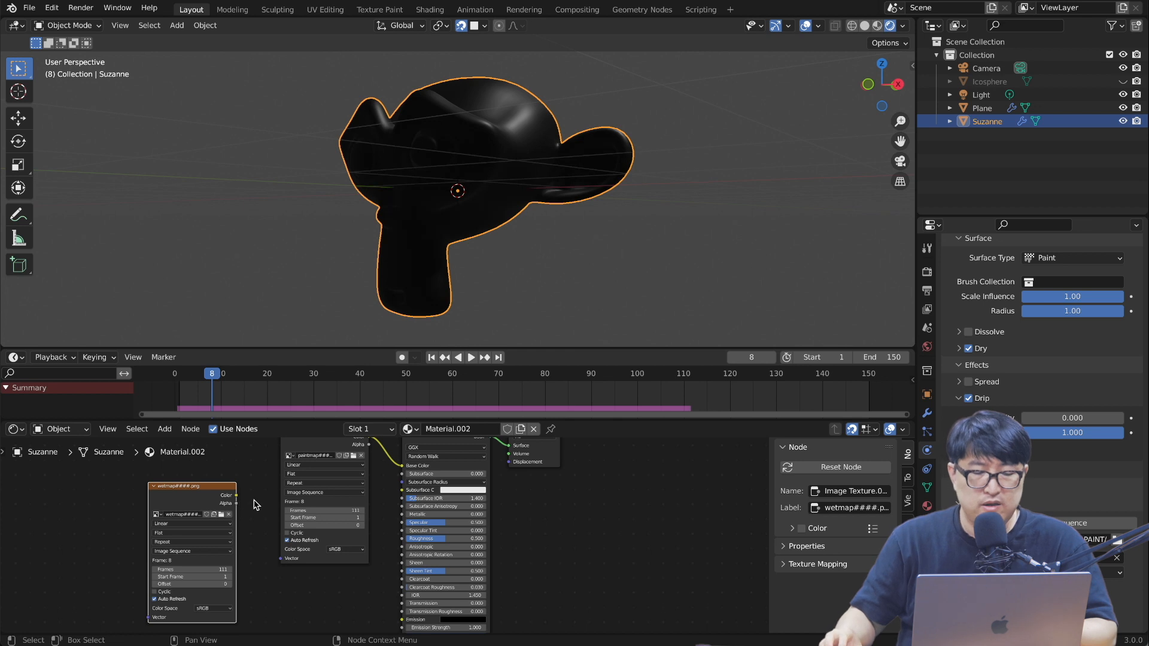
# Connect the wetmap texture's Color to the Principled BSDF's Alpha and play the animation from frame 1.
pyautogui.scroll(-3, 286, 556)
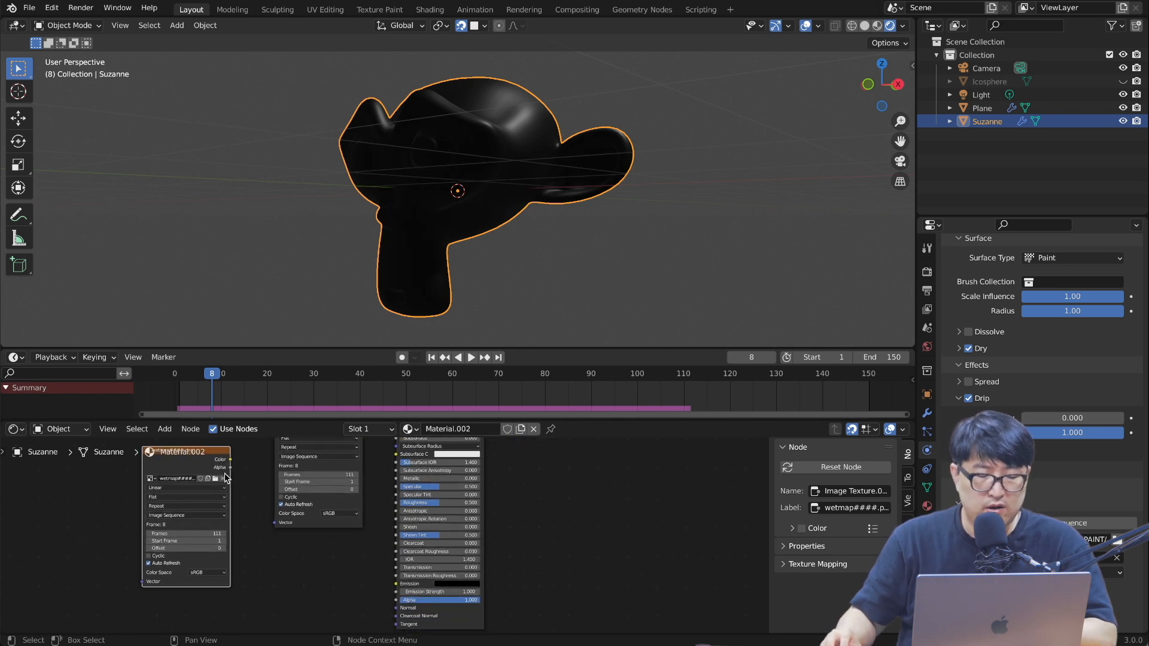
pyautogui.moveTo(227, 457); pyautogui.dragTo(396, 495)
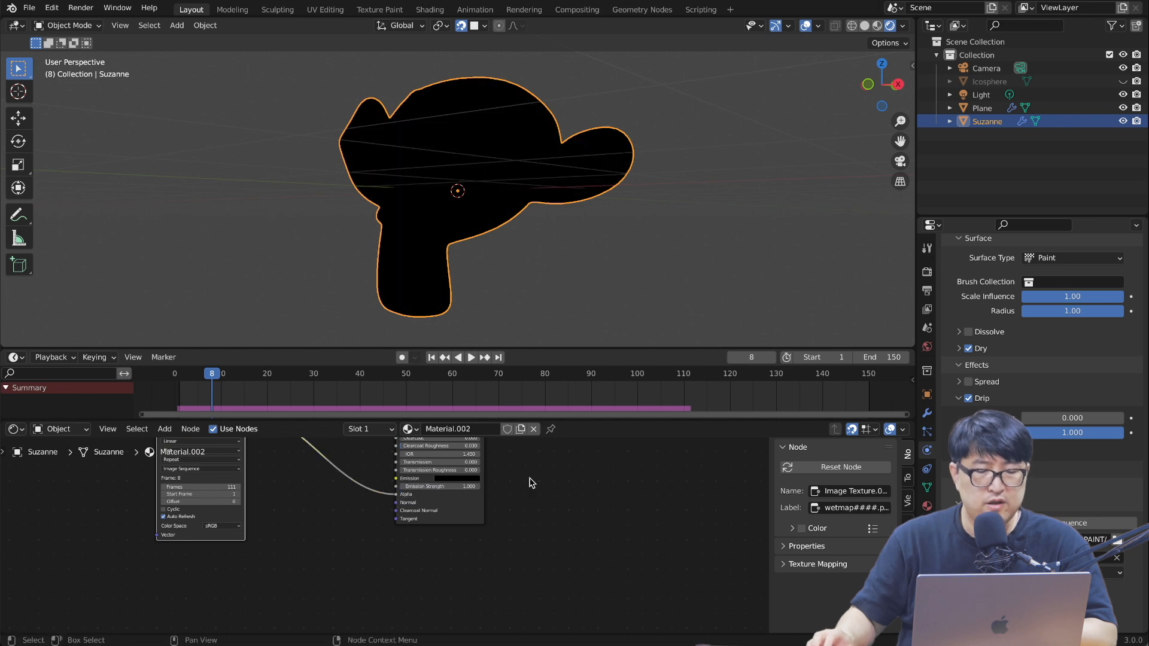
pyautogui.click(180, 376)
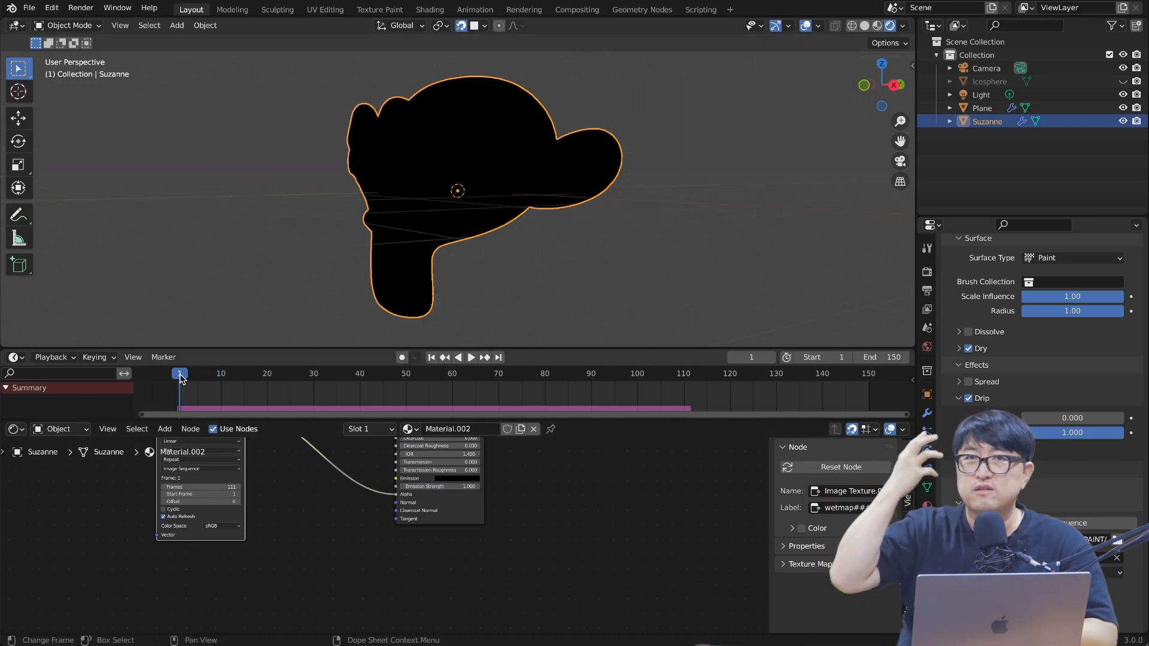
pyautogui.press('space')
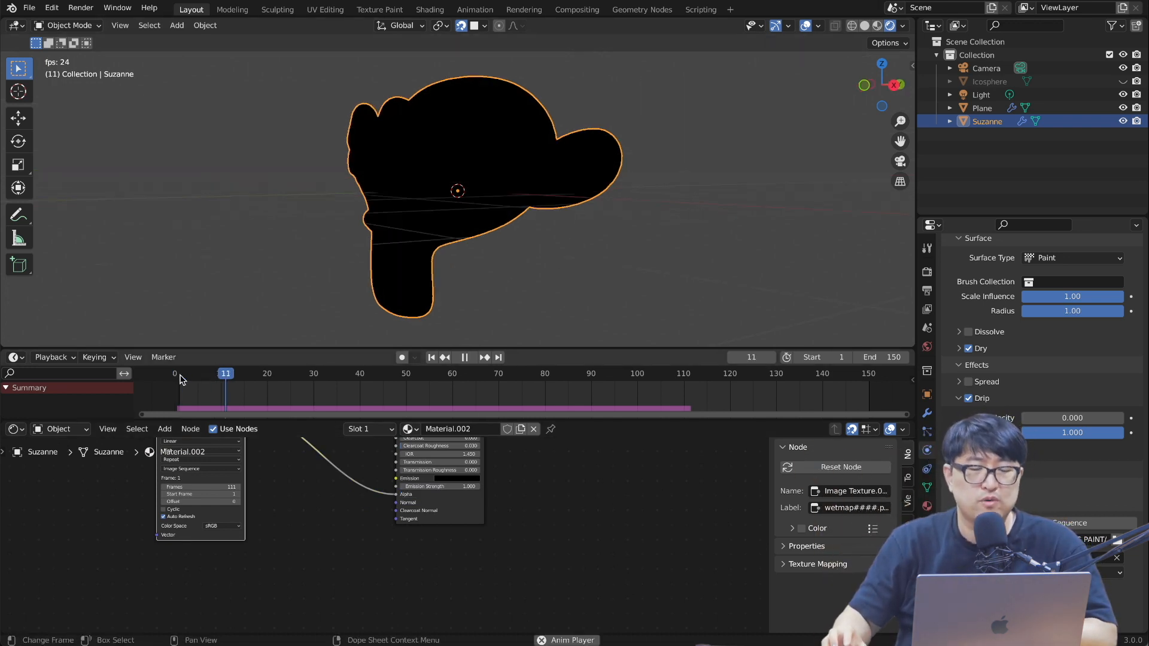
# Set the Blend Mode in the monkey head's material settings to Alpha Blend.
pyautogui.scroll(-5, 976, 388)
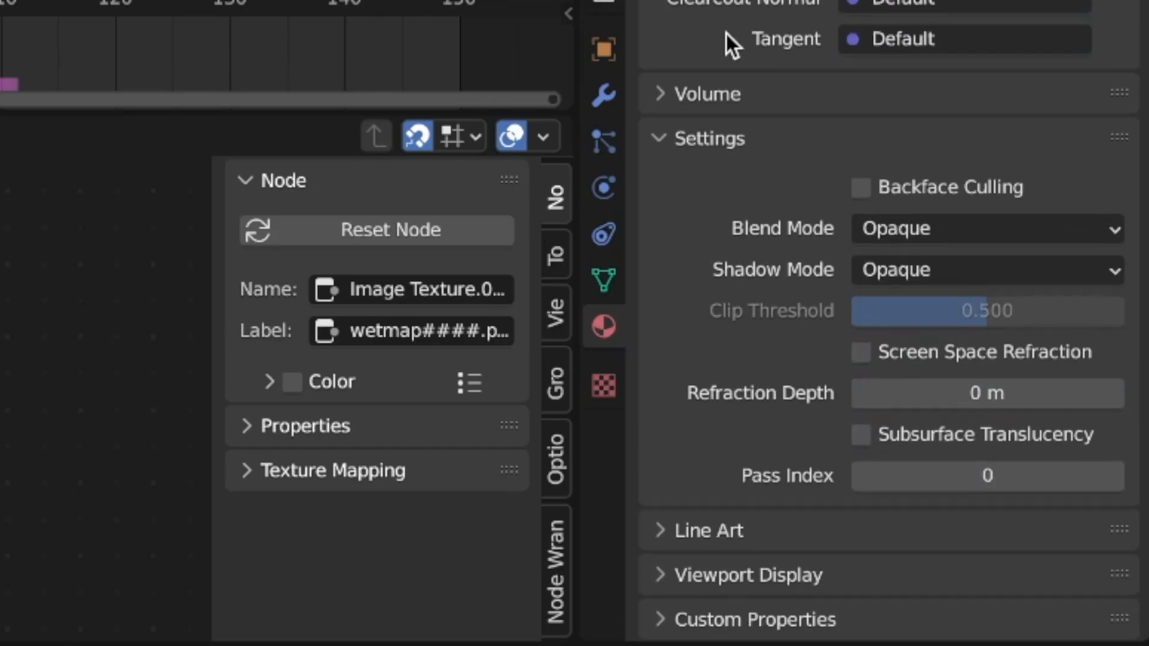
pyautogui.scroll(10, 977, 388)
pyautogui.scroll(-5, 977, 388)
pyautogui.scroll(-5, 726, 34)
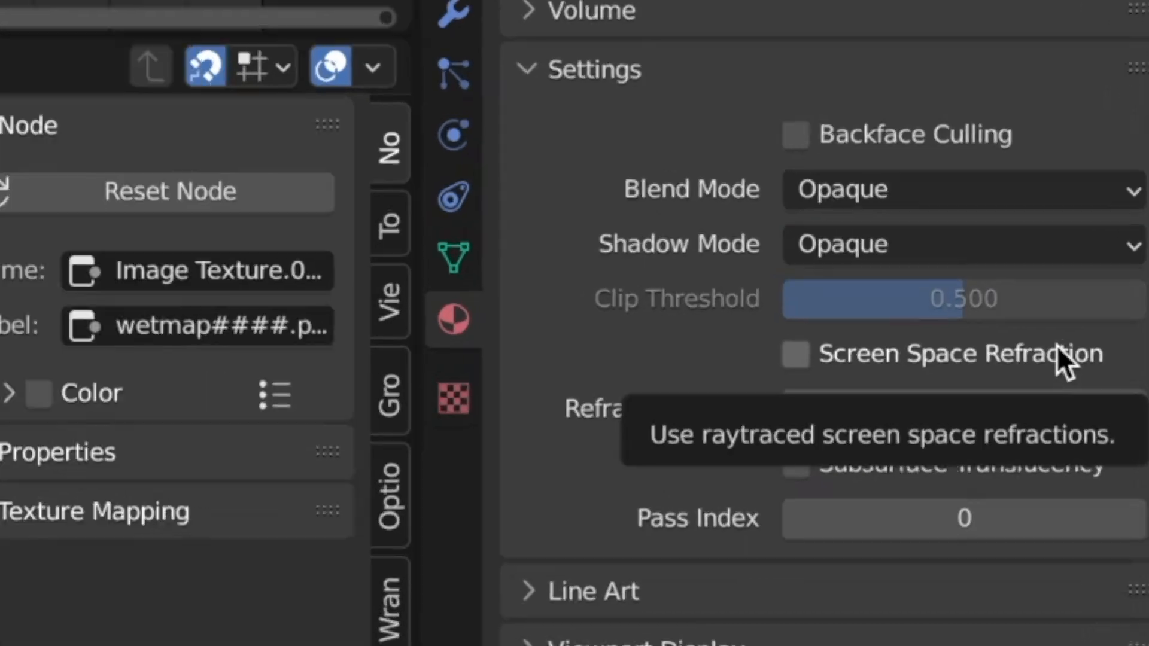
pyautogui.click(919, 230)
pyautogui.click(841, 396)
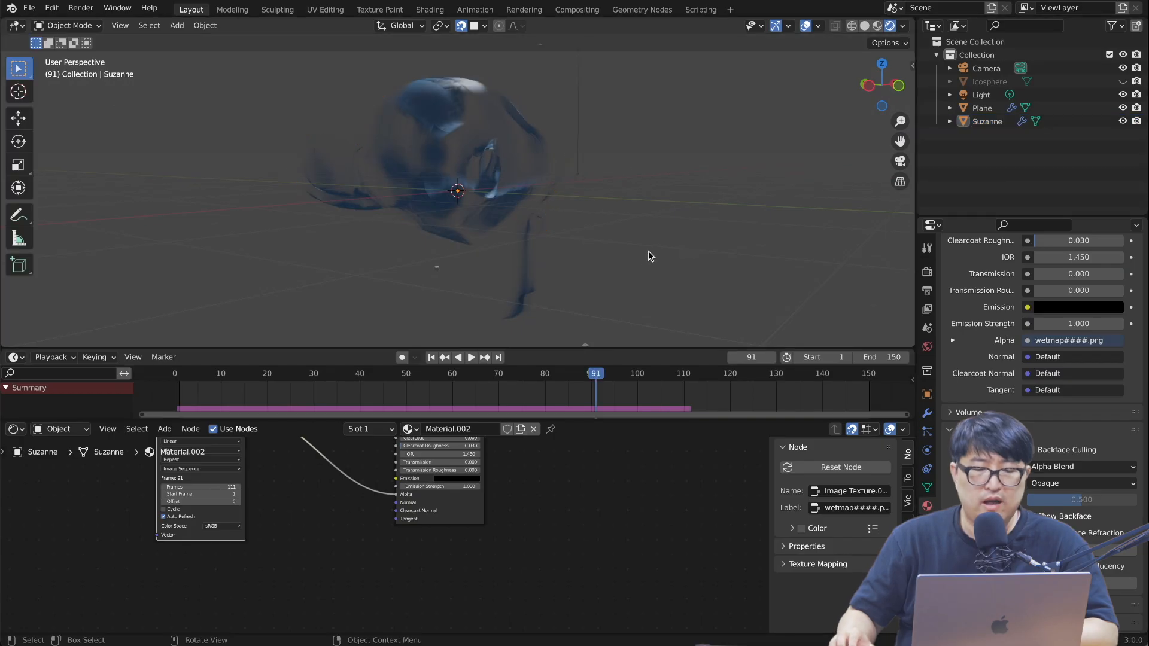
# Play the animation from the start and examine the transparent wet paint on the monkey head from several angles.
pyautogui.hotkey('shift', 'Left')
pyautogui.press('space')
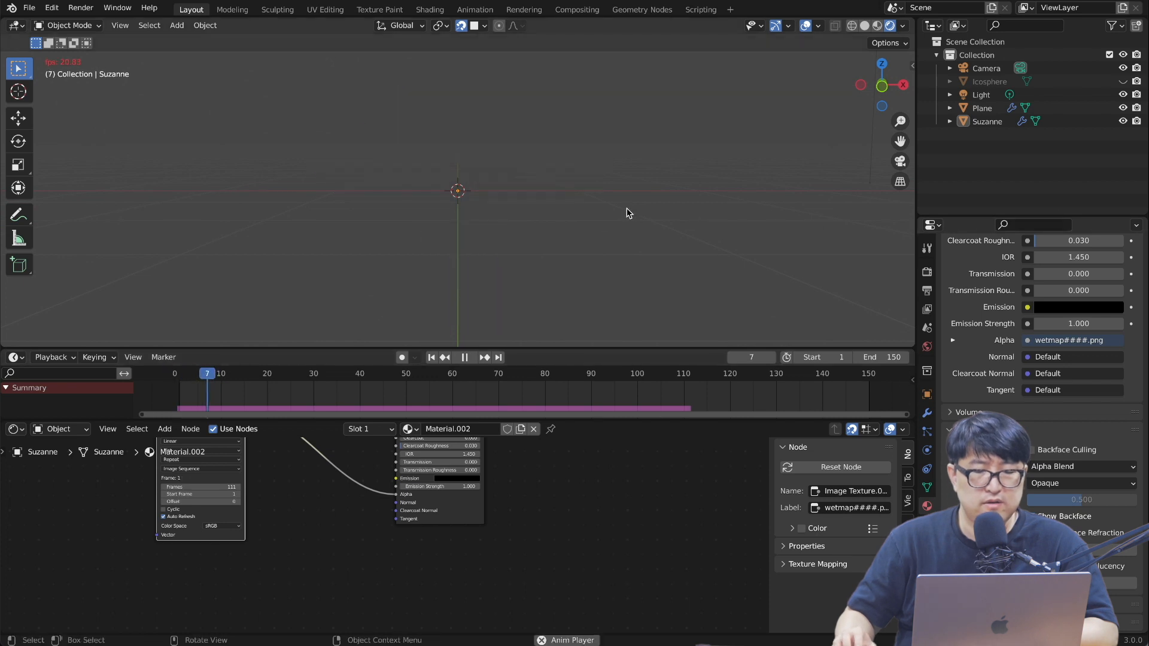
pyautogui.scroll(-5, 648, 215)
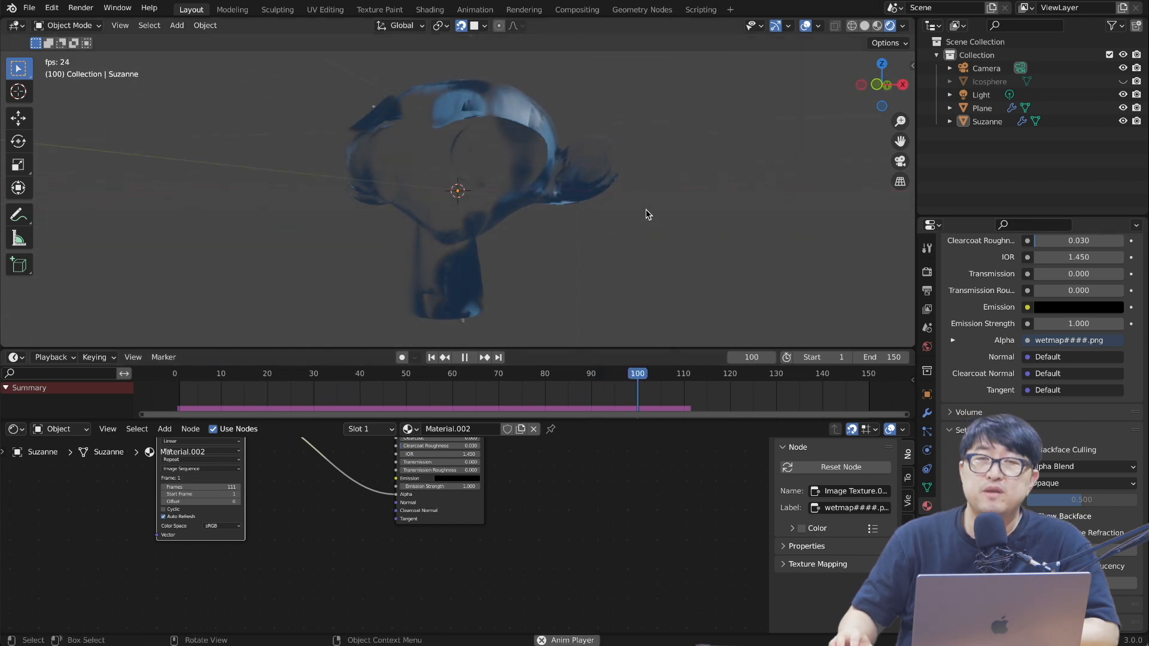
pyautogui.scroll(5, 648, 215)
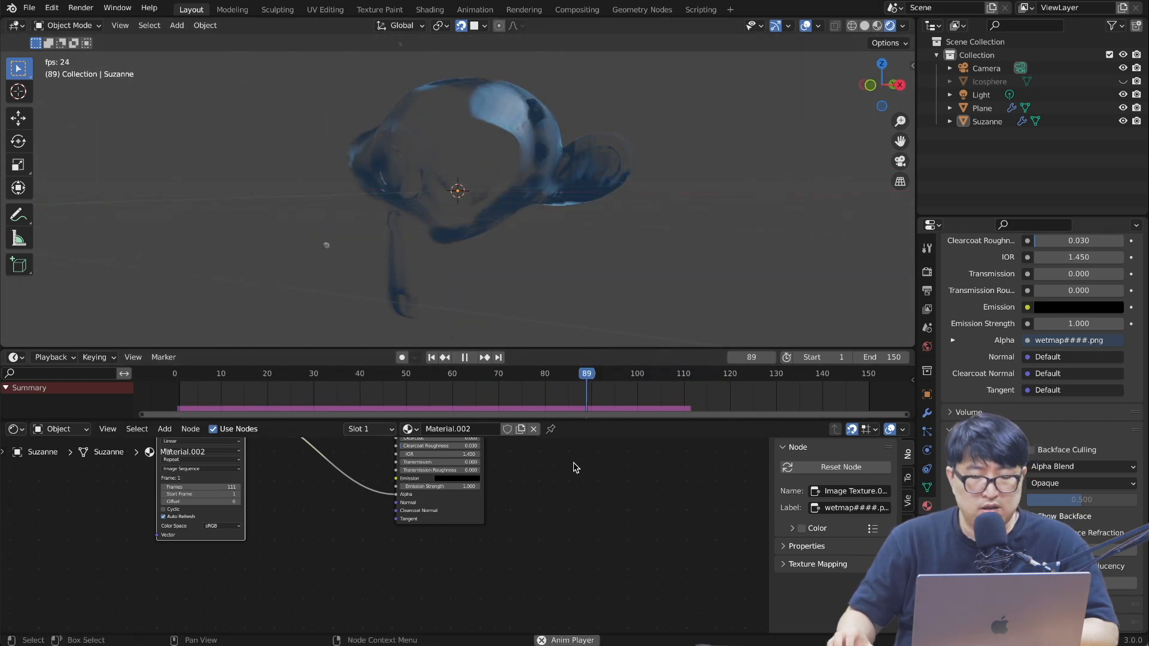
pyautogui.scroll(3, 573, 468)
pyautogui.scroll(3, 574, 468)
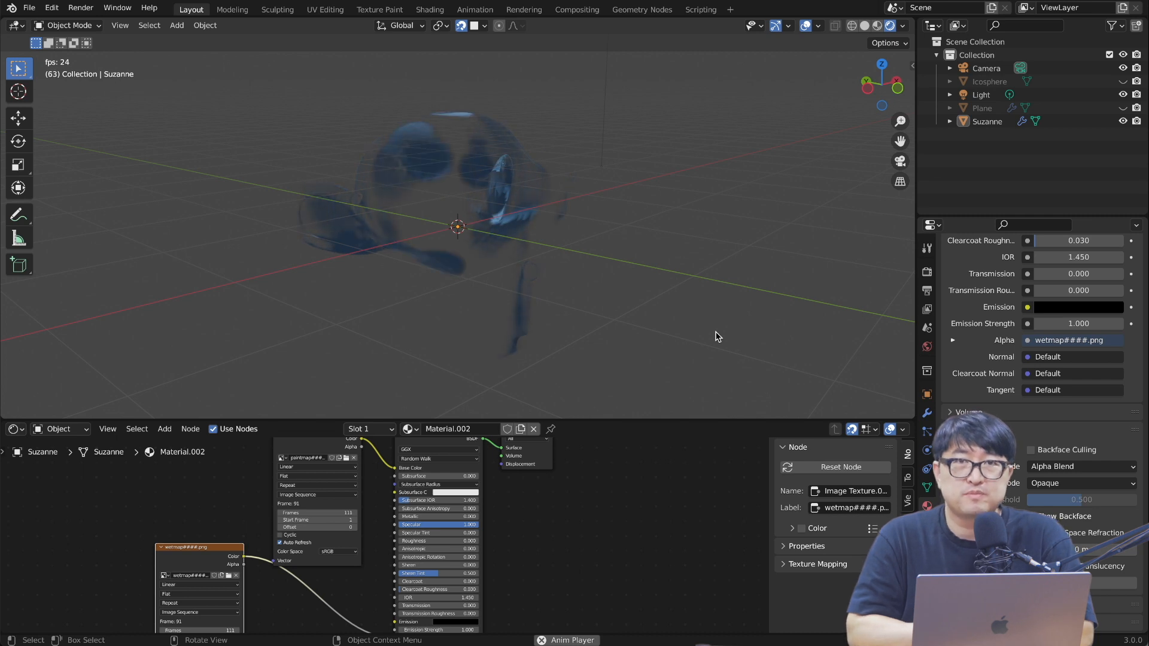
# Open the monkey head's Dynamic Paint canvas settings.
pyautogui.click(927, 452)
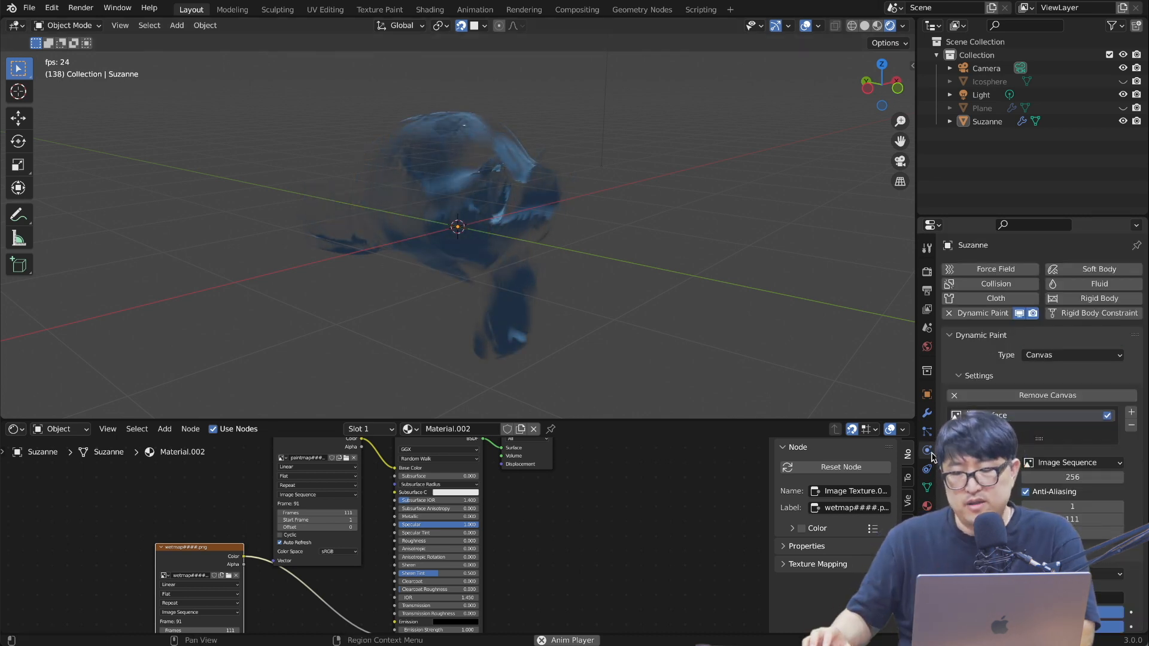